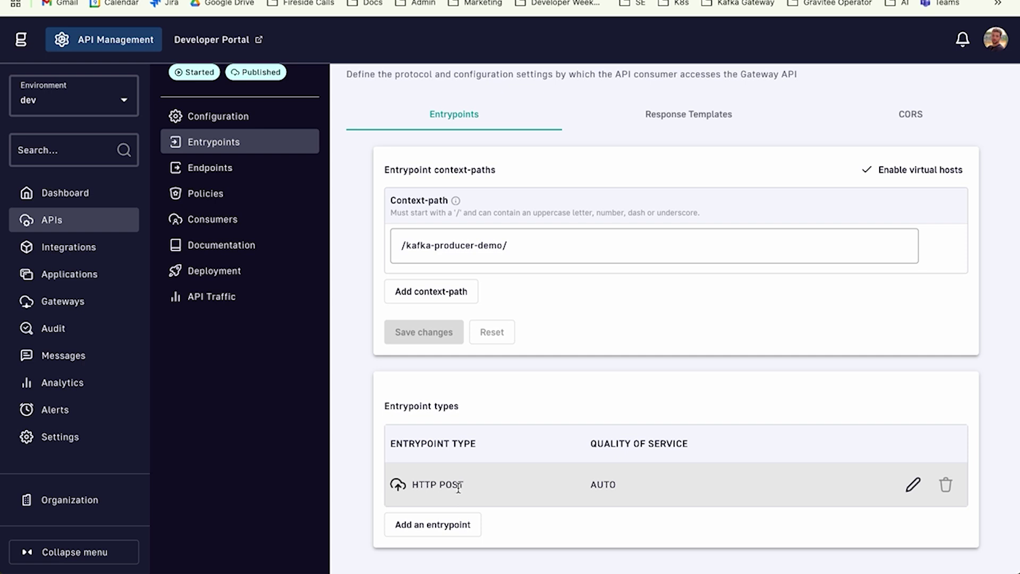
# Review the context-path and entrypoint type of the Kafka Producer Demo API.
pyautogui.scroll(1, 459, 487)
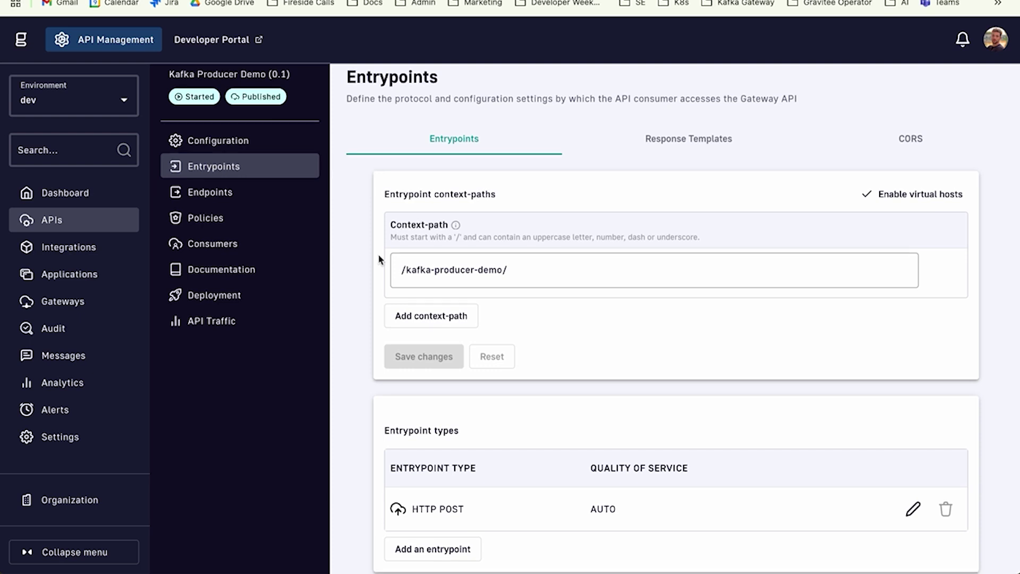
pyautogui.scroll(-1, 379, 259)
pyautogui.moveTo(516, 240); pyautogui.dragTo(259, 242)
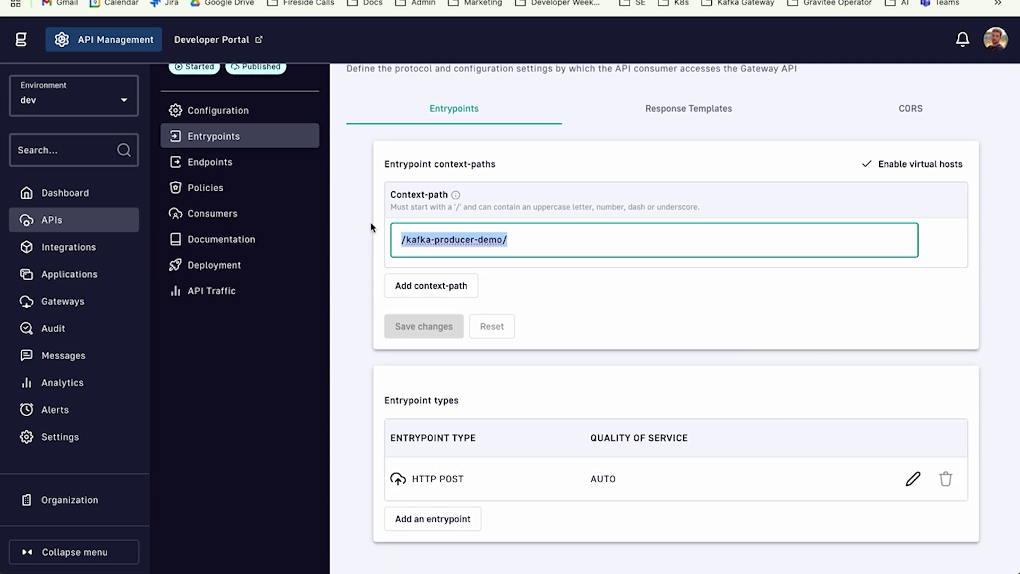
# Open the Default Kafka endpoint of the Kafka Producer Demo API and examine its bootstrap server address and port.
pyautogui.click(280, 165)
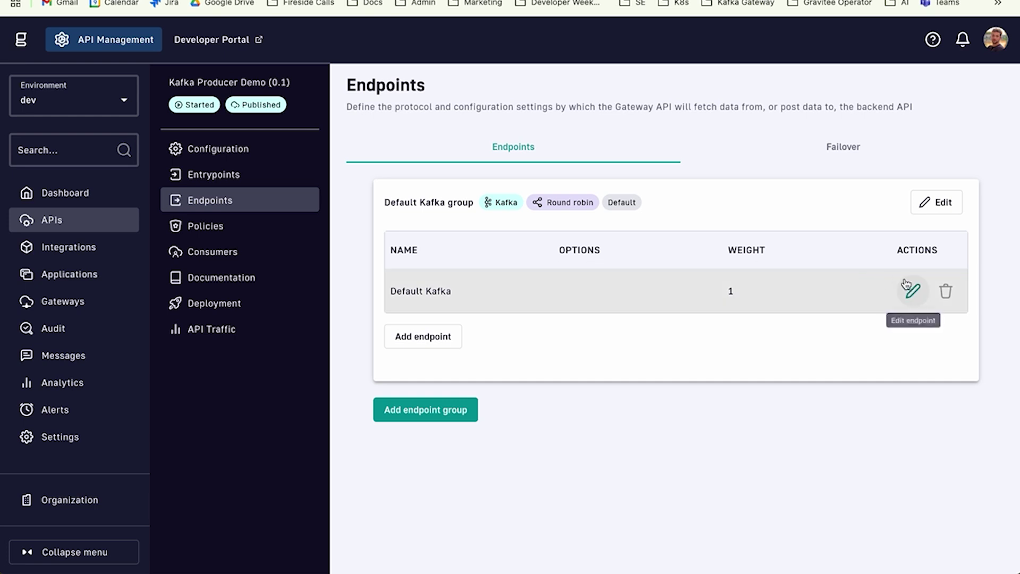
pyautogui.click(910, 286)
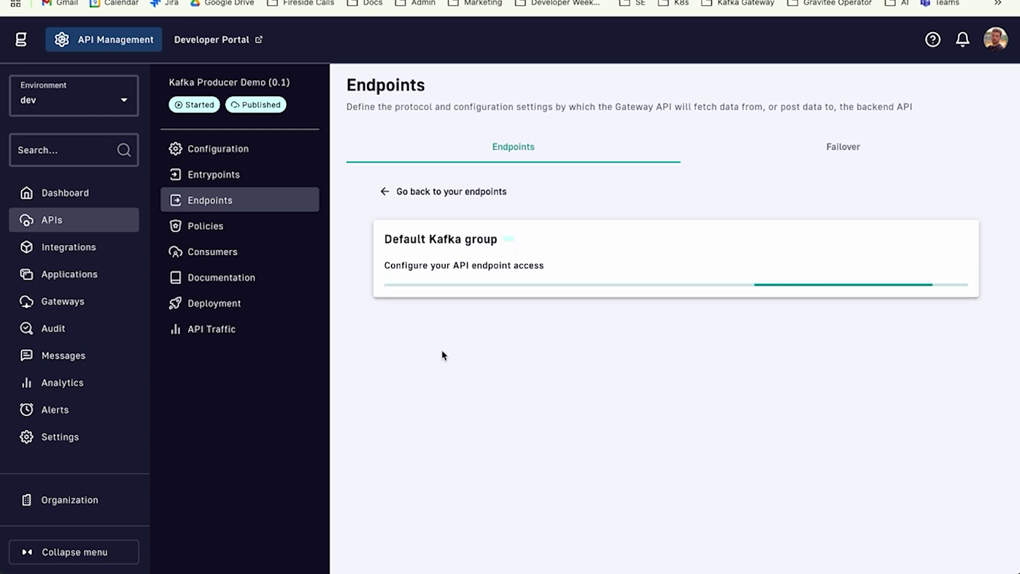
pyautogui.scroll(-2, 423, 451)
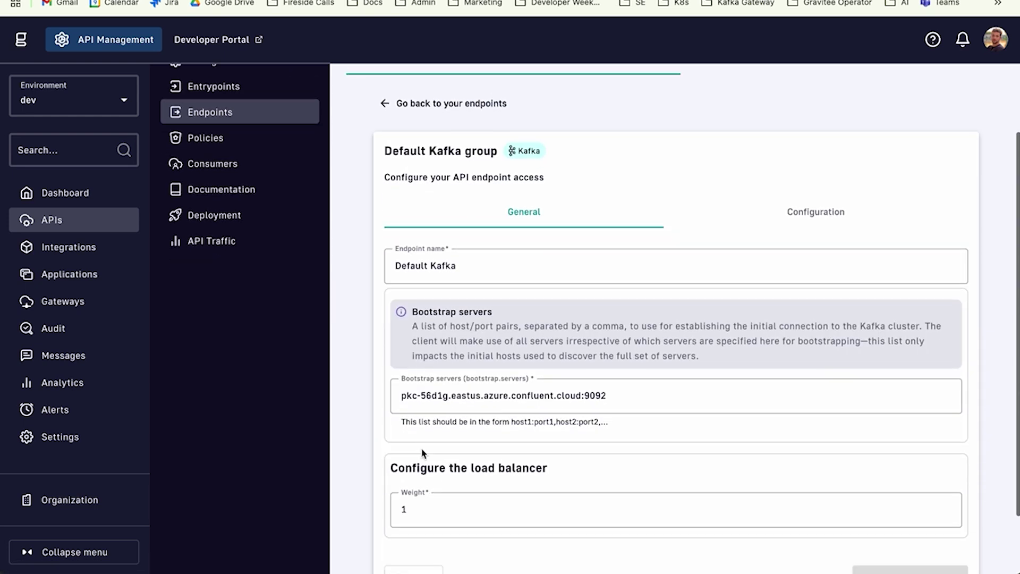
pyautogui.tripleClick(635, 396)
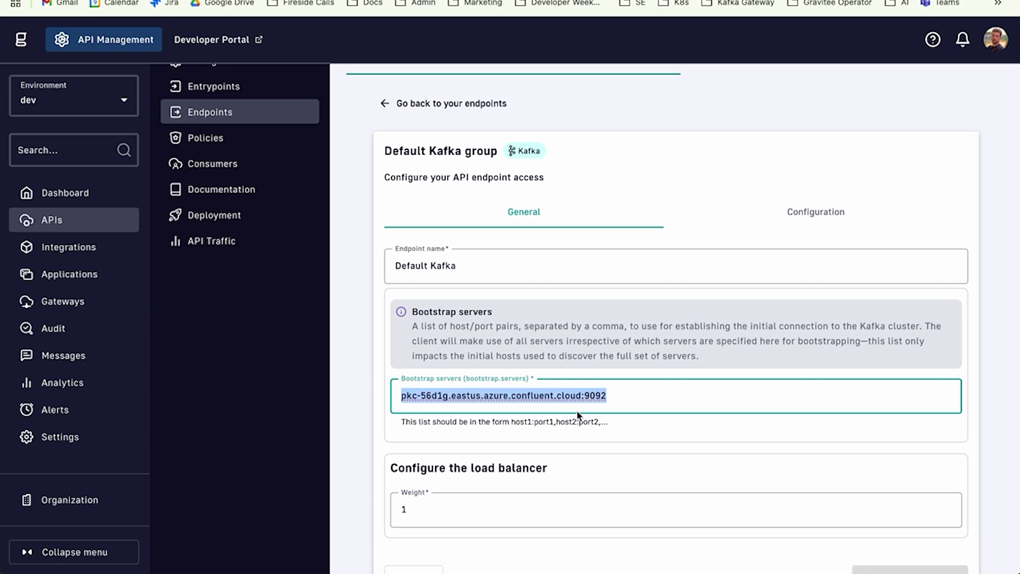
pyautogui.click(580, 397)
pyautogui.doubleClick(598, 396)
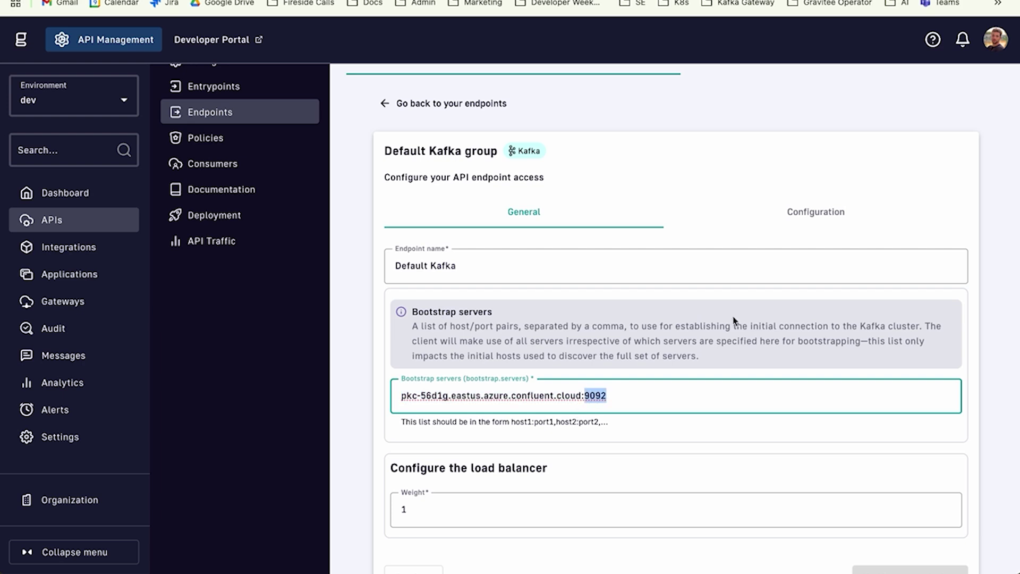
# Examine the producer endpoint's configuration, including the security protocol, SASL JAAS config and the Kafka topic it uses.
pyautogui.click(821, 218)
pyautogui.scroll(-5, 532, 427)
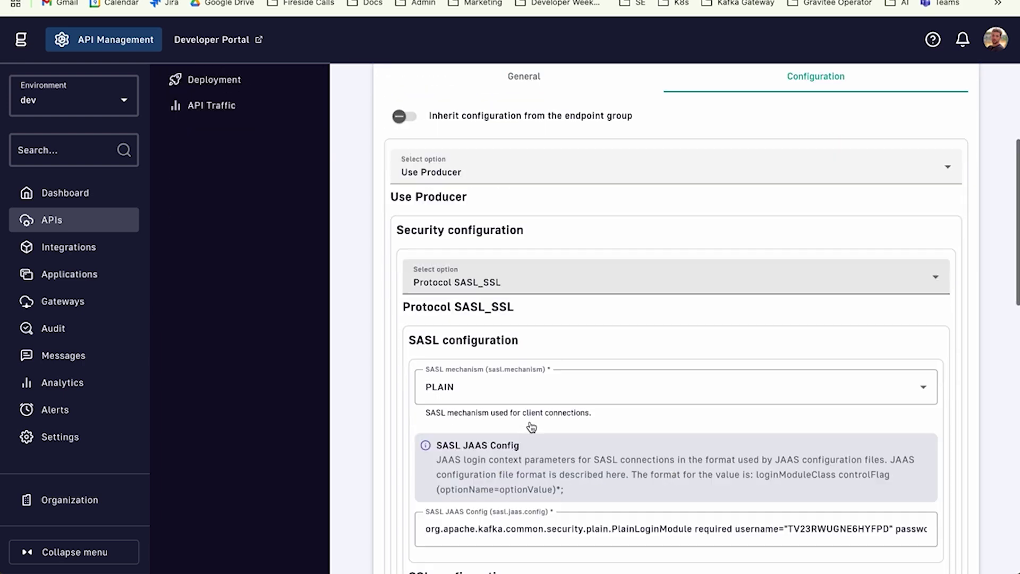
pyautogui.moveTo(426, 415); pyautogui.dragTo(1006, 412)
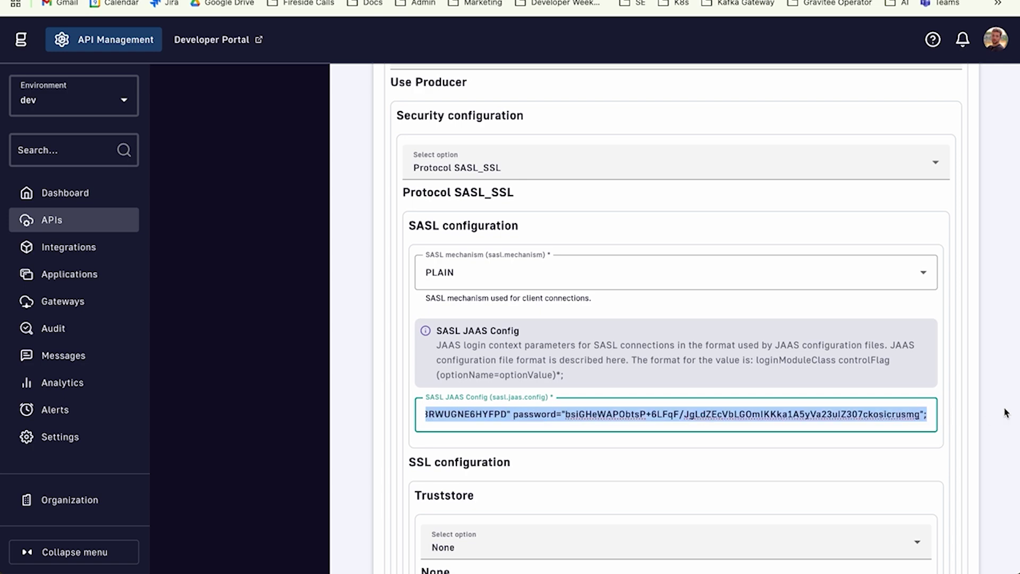
pyautogui.click(577, 417)
pyautogui.moveTo(577, 417); pyautogui.dragTo(412, 421)
pyautogui.click(573, 417)
pyautogui.scroll(-10, 573, 417)
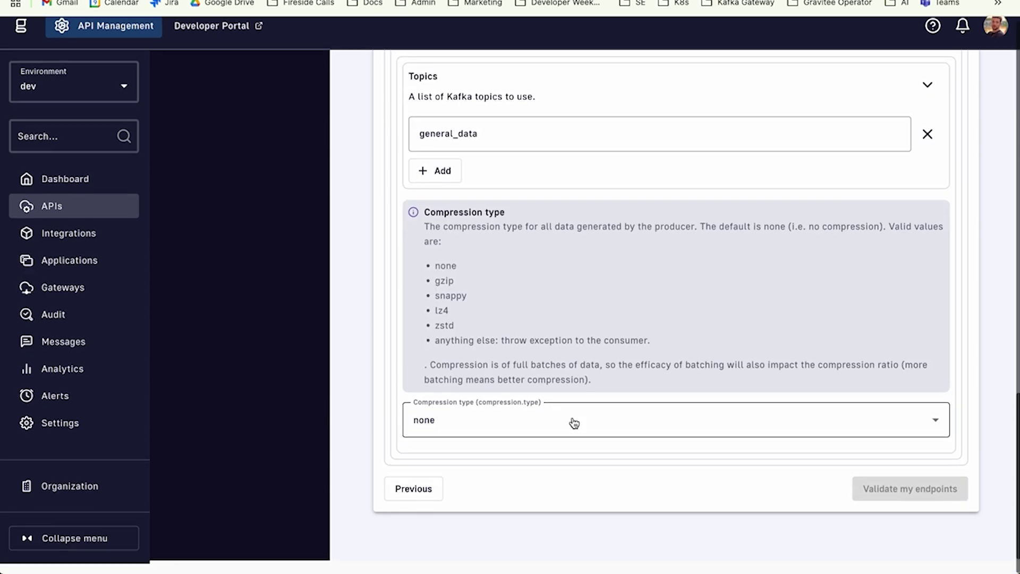
pyautogui.moveTo(507, 144); pyautogui.dragTo(379, 148)
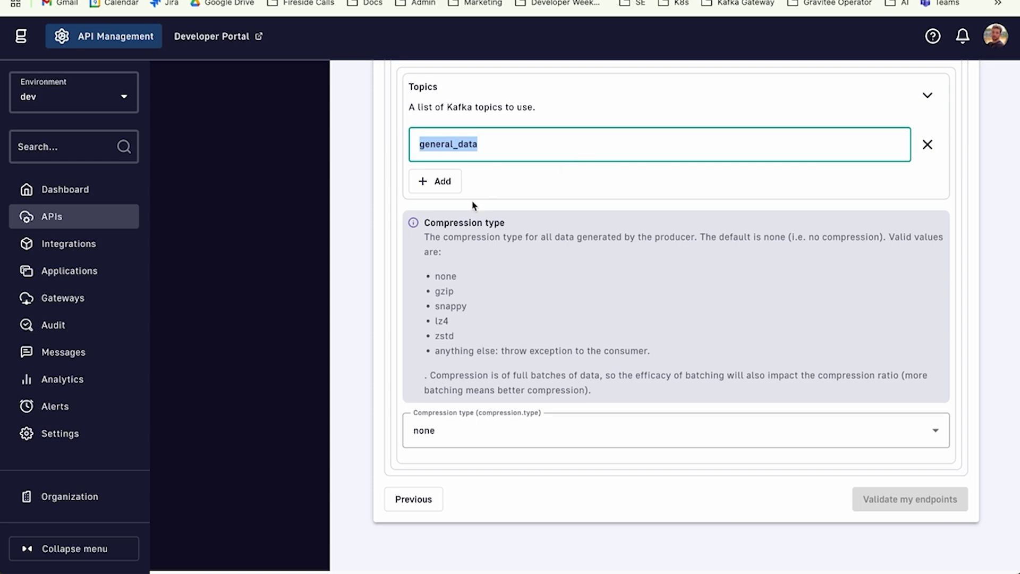
pyautogui.scroll(15, 473, 205)
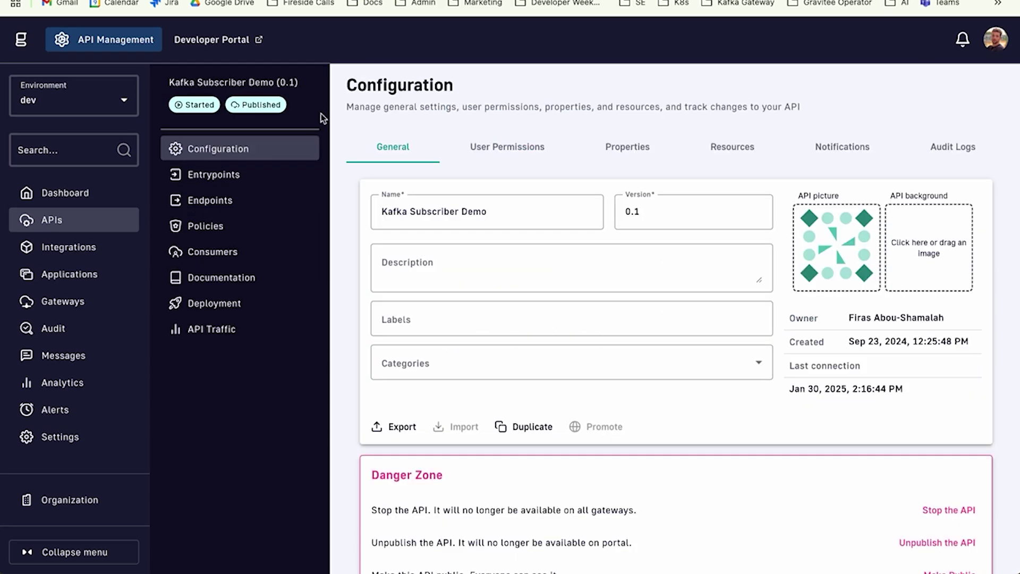
# Review the context-path and entrypoint types of the Kafka Subscriber Demo API.
pyautogui.moveTo(256, 82); pyautogui.dragTo(165, 82)
pyautogui.click(242, 177)
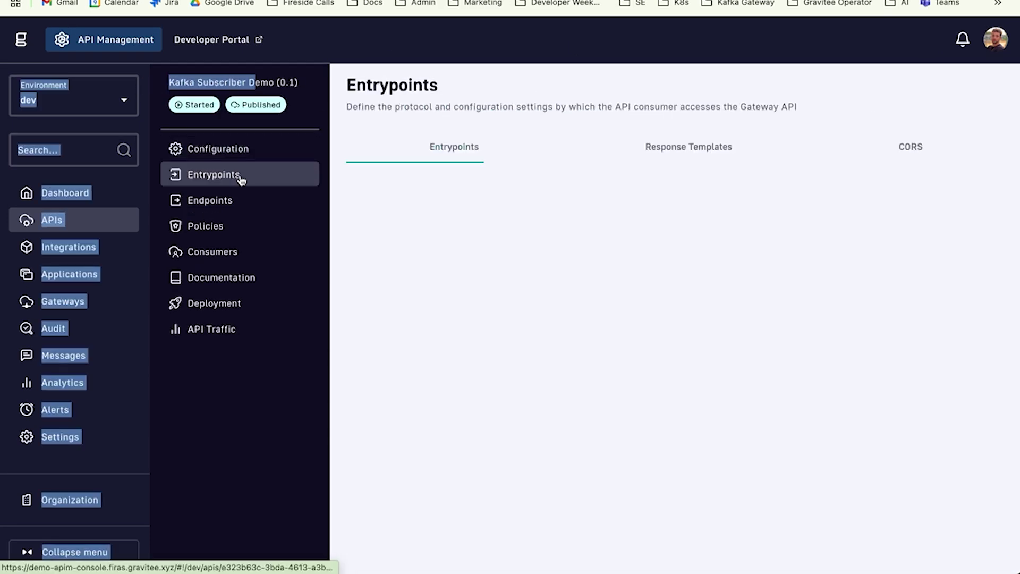
pyautogui.tripleClick(535, 277)
# Open the Default Kafka endpoint of the Kafka Subscriber Demo API and examine its bootstrap server and consumer security configuration.
pyautogui.click(253, 206)
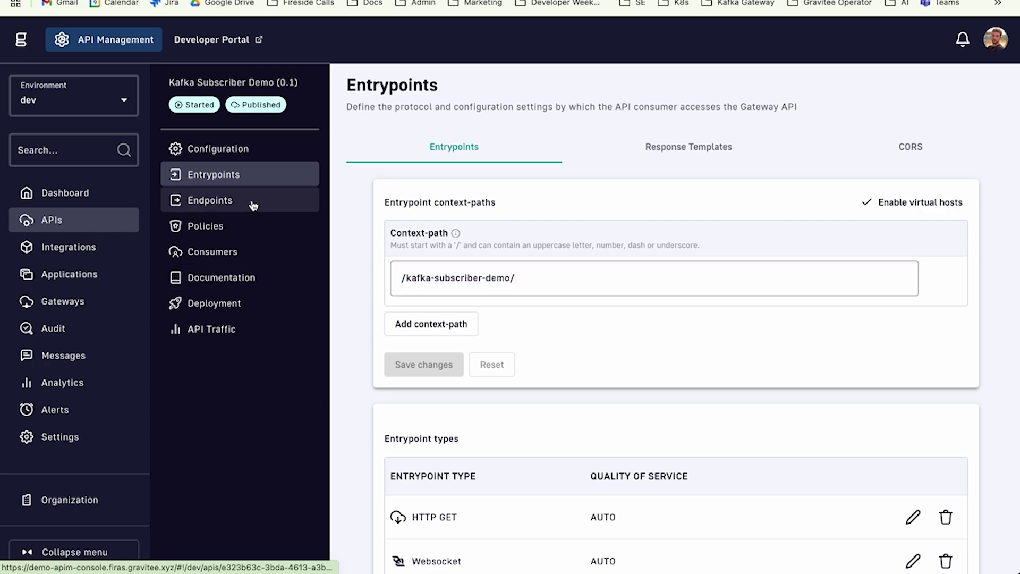
pyautogui.click(913, 290)
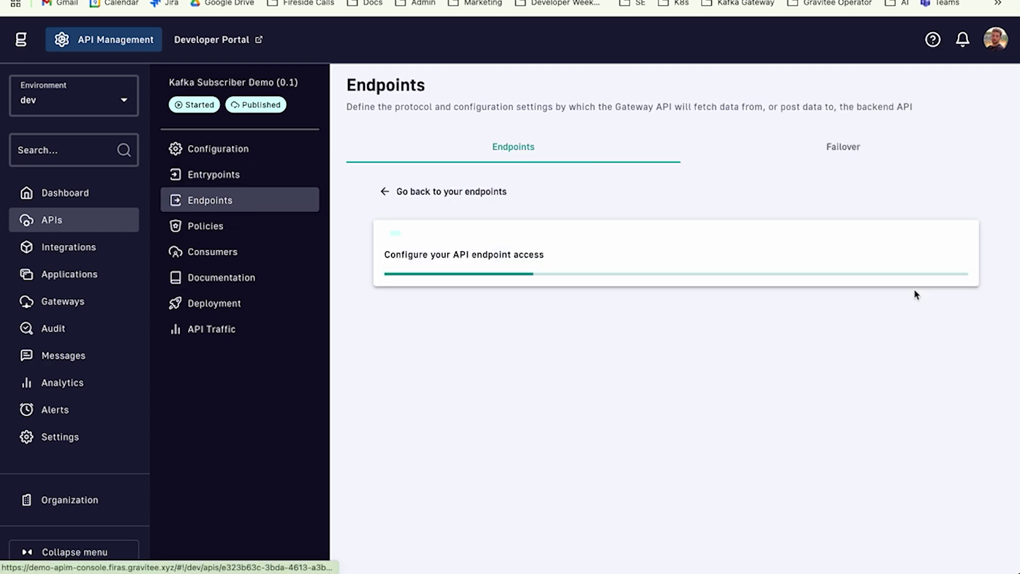
pyautogui.scroll(-3, 562, 321)
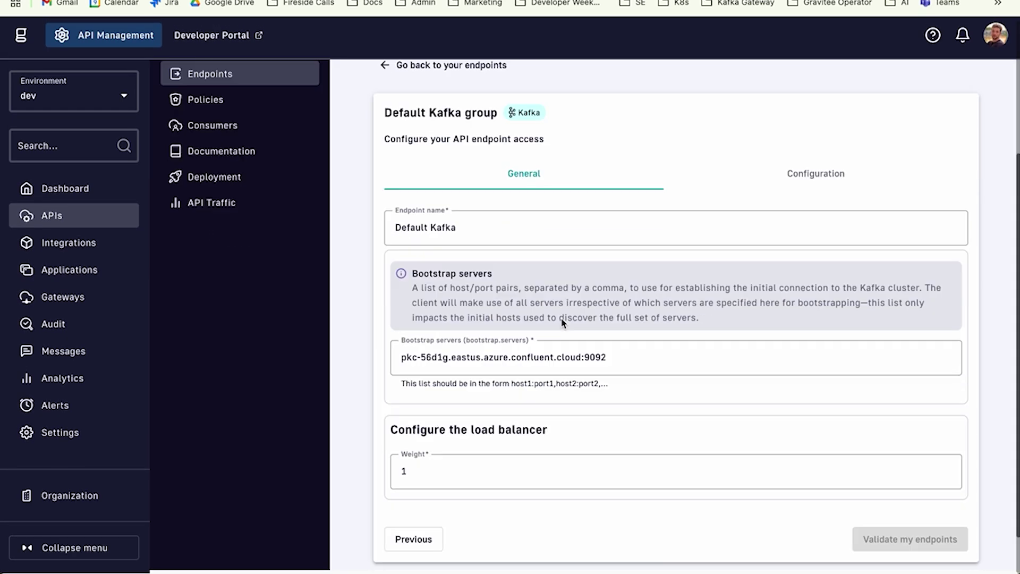
pyautogui.scroll(-1, 562, 321)
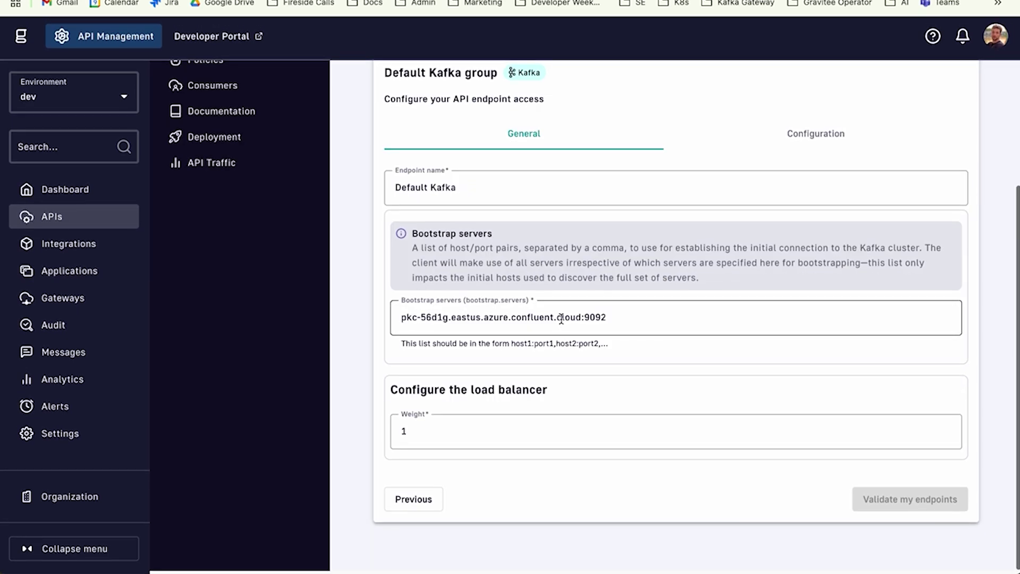
pyautogui.click(800, 143)
pyautogui.scroll(-5, 569, 289)
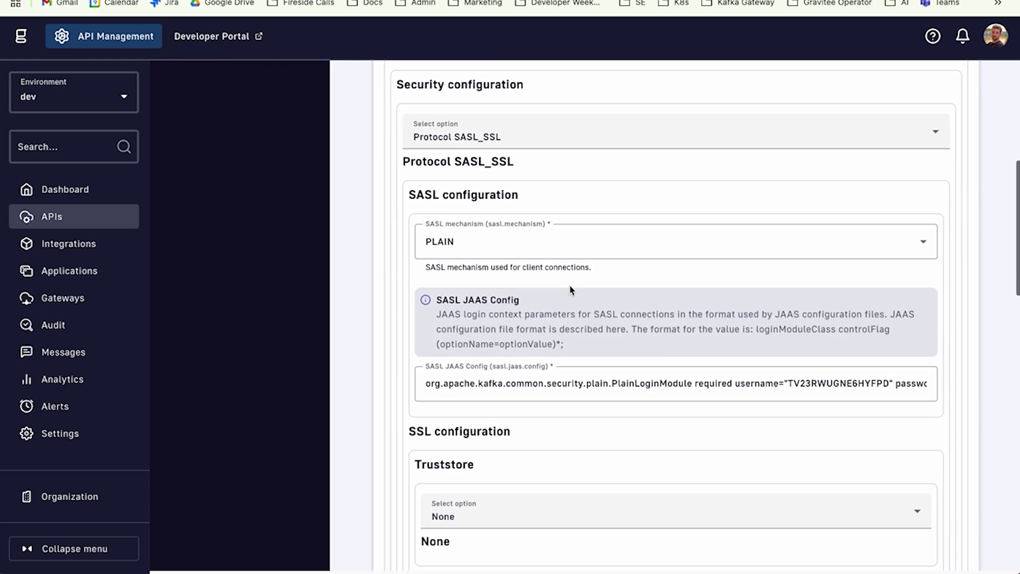
pyautogui.scroll(8, 571, 290)
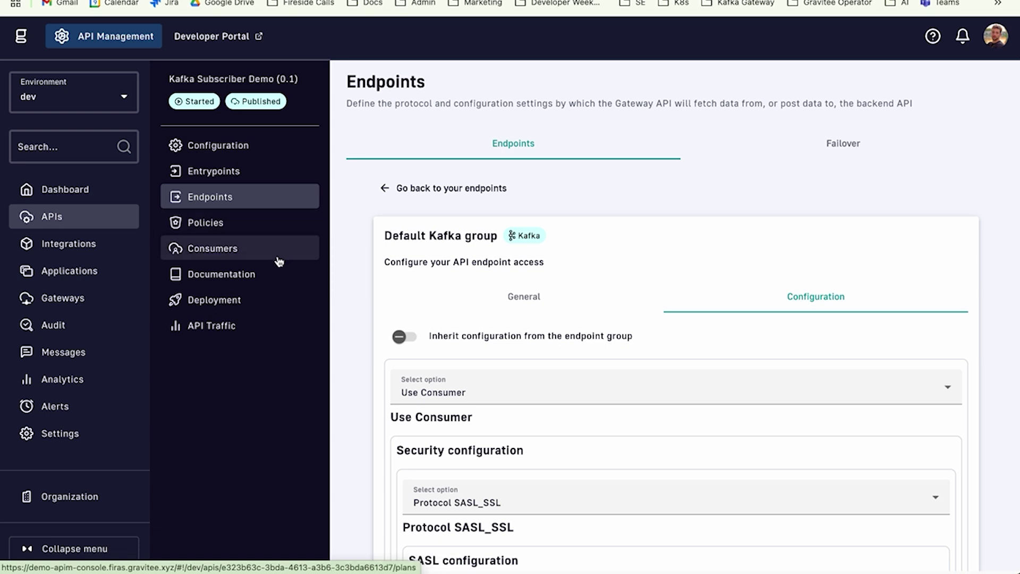
# Switch to Postman and connect the Kafka Subscribe Demo WebSocket request from the Gravitee - Cloud Websocket APIs collection.
pyautogui.click(11, 381)
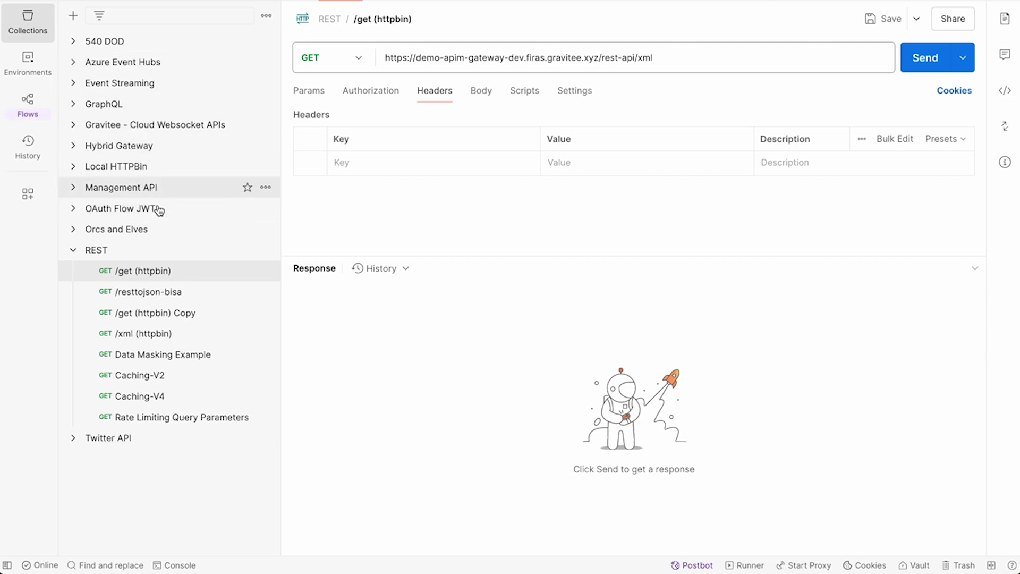
pyautogui.click(156, 132)
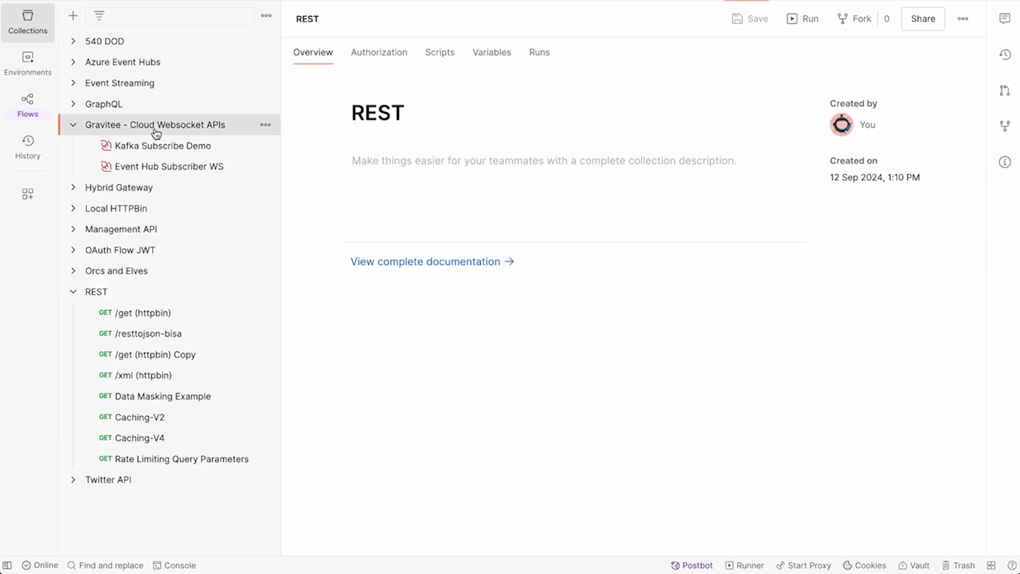
pyautogui.click(173, 152)
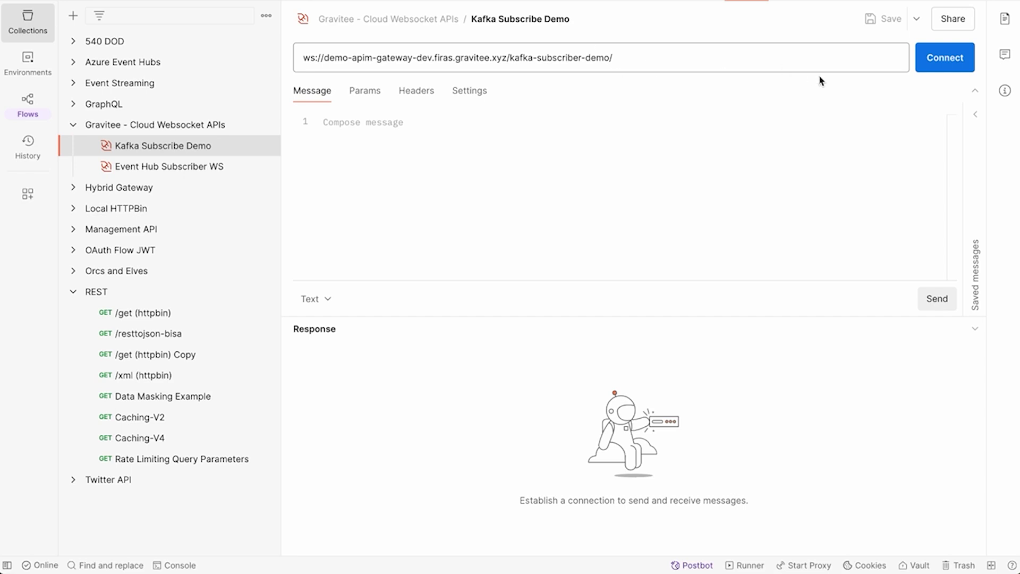
pyautogui.click(951, 62)
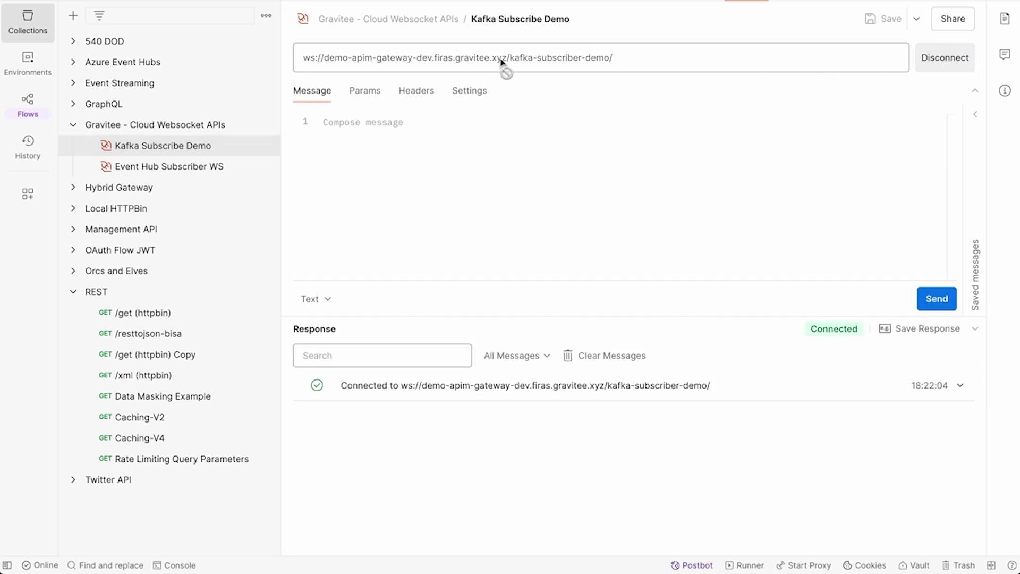
# Examine the WebSocket URL of the Kafka Subscribe Demo, including its gateway host and kafka-subscriber-demo path.
pyautogui.moveTo(502, 62); pyautogui.dragTo(310, 68)
pyautogui.click(310, 68)
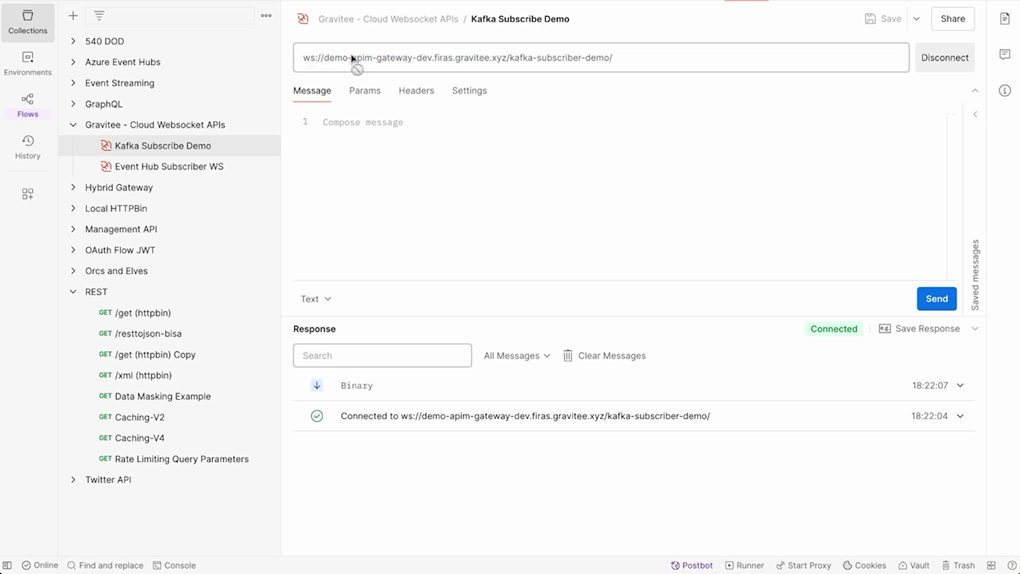
pyautogui.click(469, 238)
pyautogui.moveTo(511, 59); pyautogui.dragTo(612, 67)
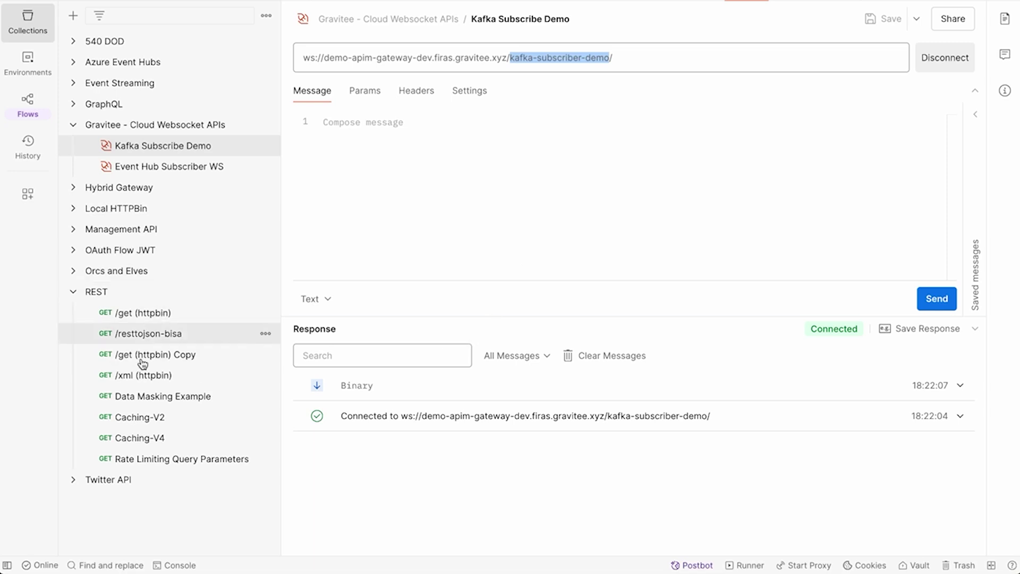
# In the Kafka Publish Demo Keyless request of the Event Streaming collection, set the body's Message value to "March 9 2025.".
pyautogui.click(151, 89)
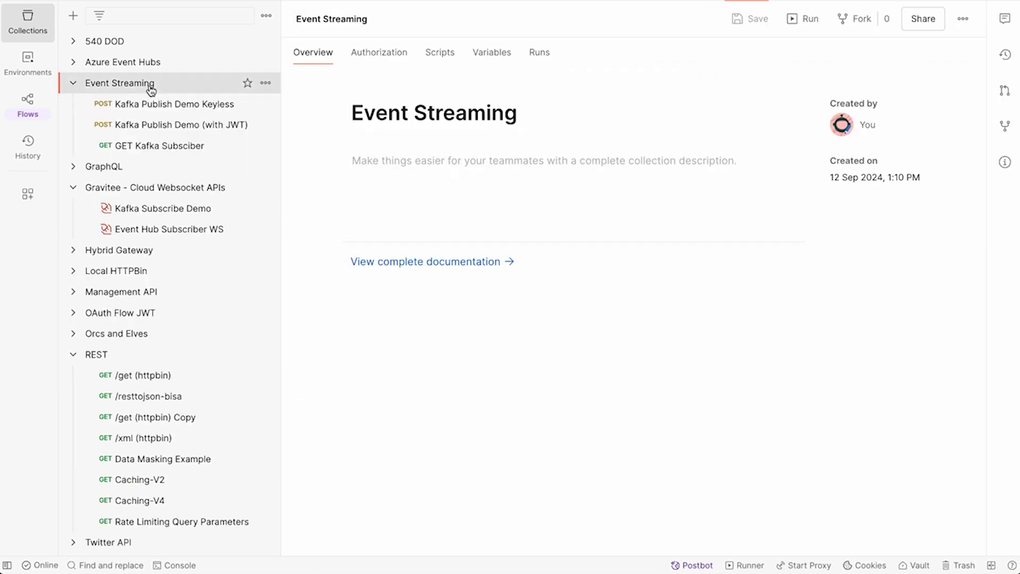
pyautogui.click(168, 106)
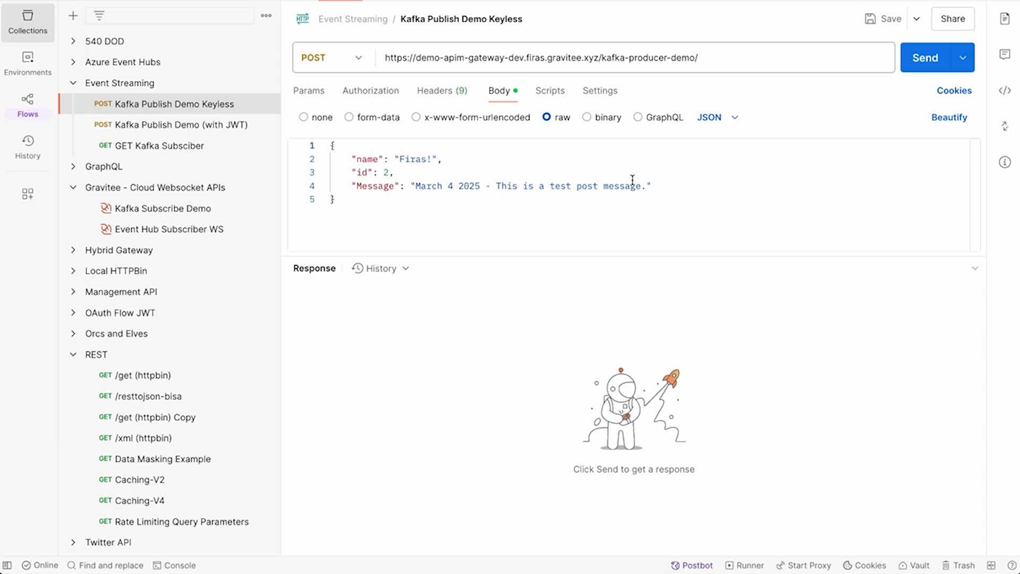
pyautogui.moveTo(641, 186); pyautogui.dragTo(417, 186)
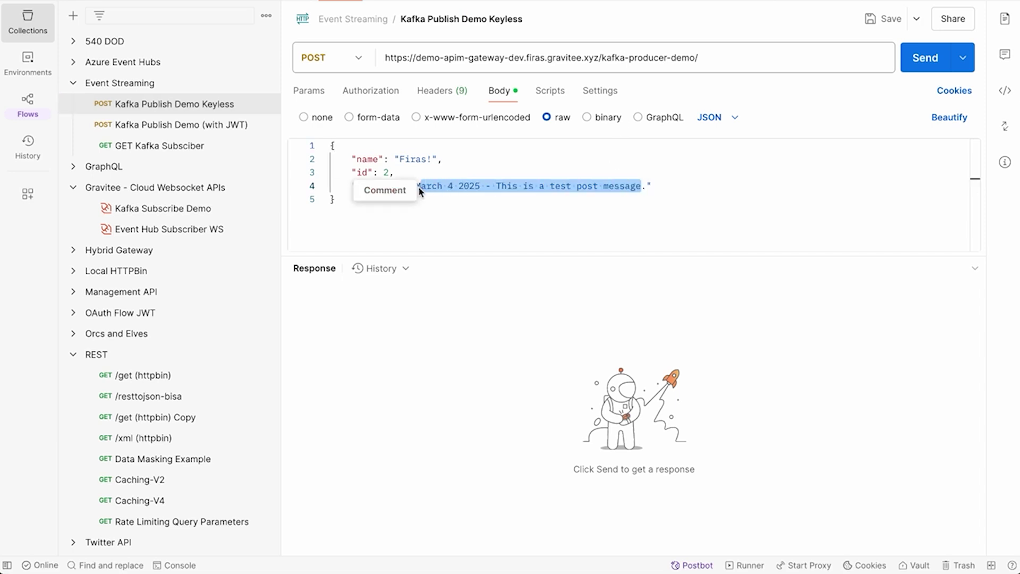
pyautogui.press('BackSpace')
pyautogui.write('March 9 2025')
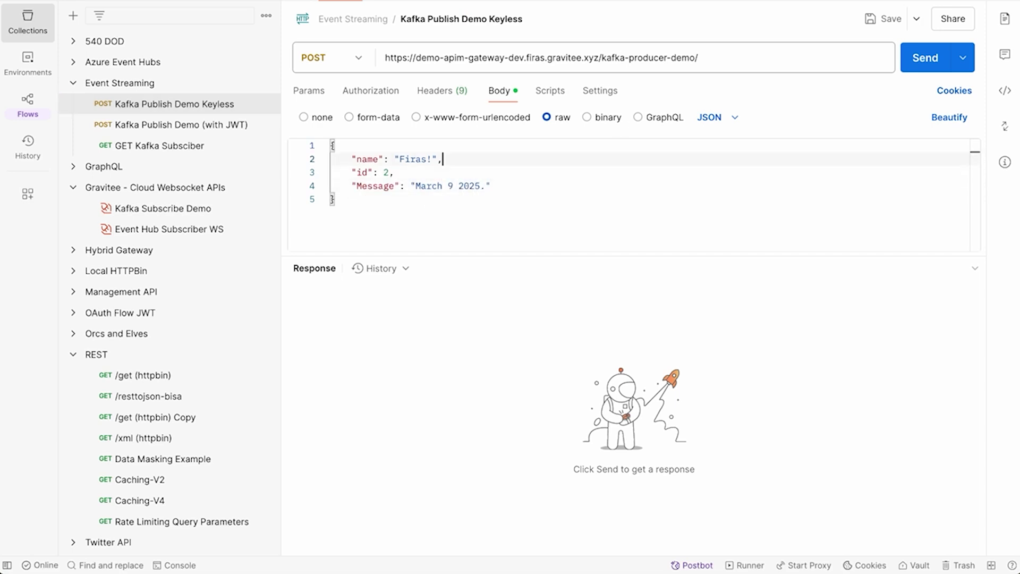
# Add "has a message for you" before the exclamation mark in the body's name value and send the POST request.
pyautogui.click(426, 159)
pyautogui.write('has a message for you')
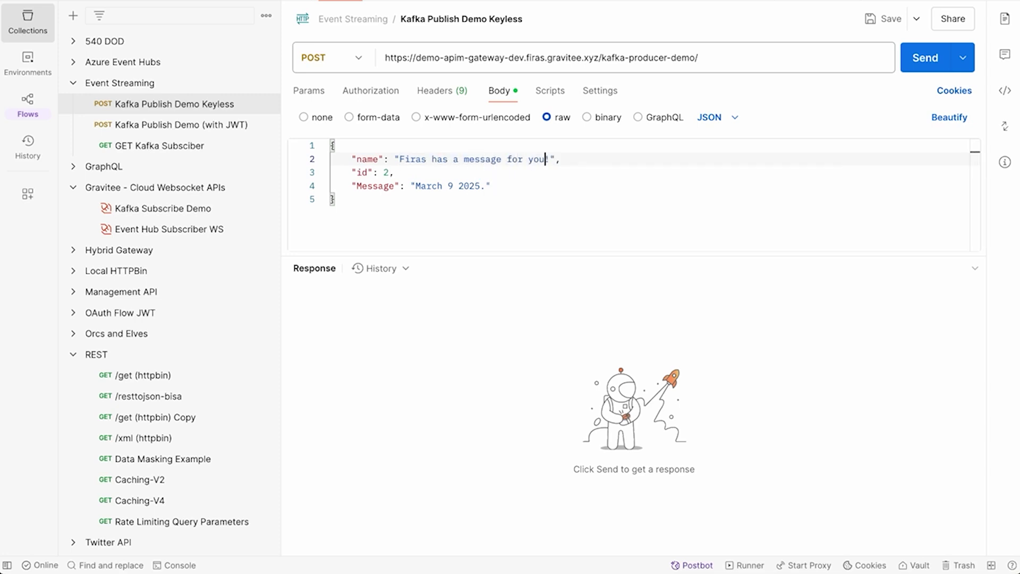
pyautogui.click(923, 68)
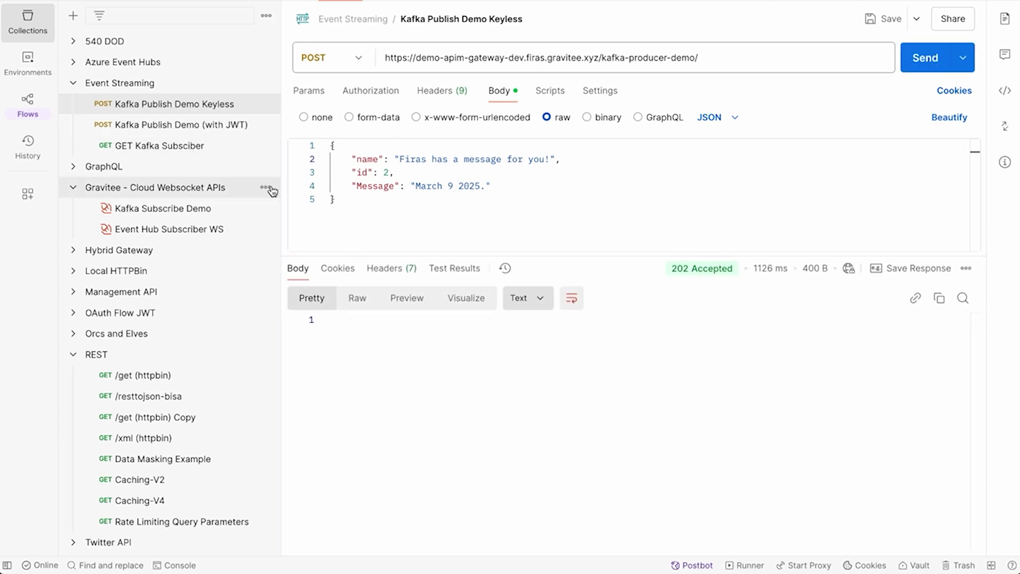
# Return to the Kafka Subscribe Demo and read the newest received binary message as decoded text, checking its name and Message values.
pyautogui.click(204, 214)
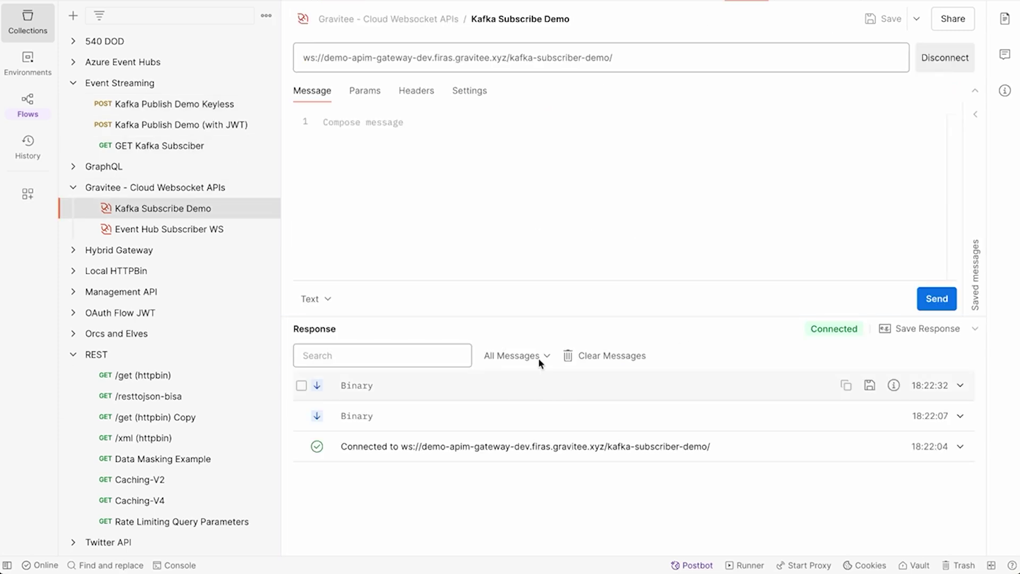
pyautogui.click(554, 382)
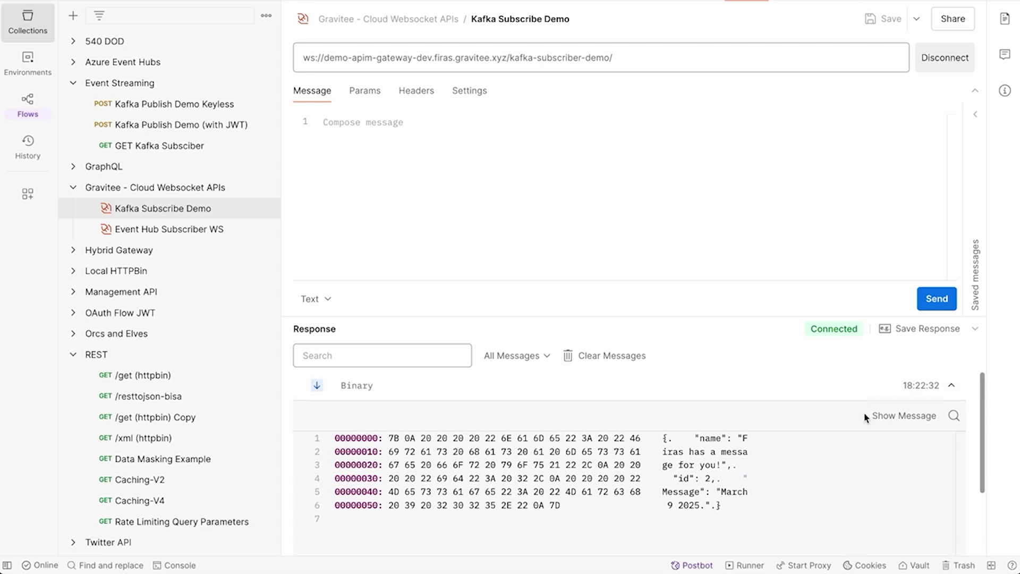
pyautogui.click(903, 416)
pyautogui.moveTo(400, 452); pyautogui.dragTo(588, 451)
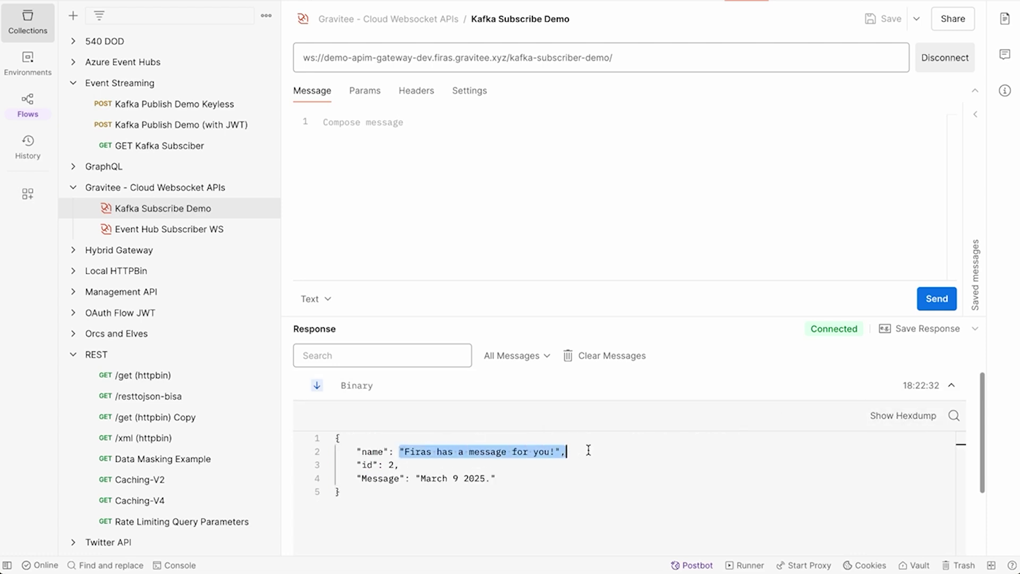
pyautogui.moveTo(425, 478); pyautogui.dragTo(486, 478)
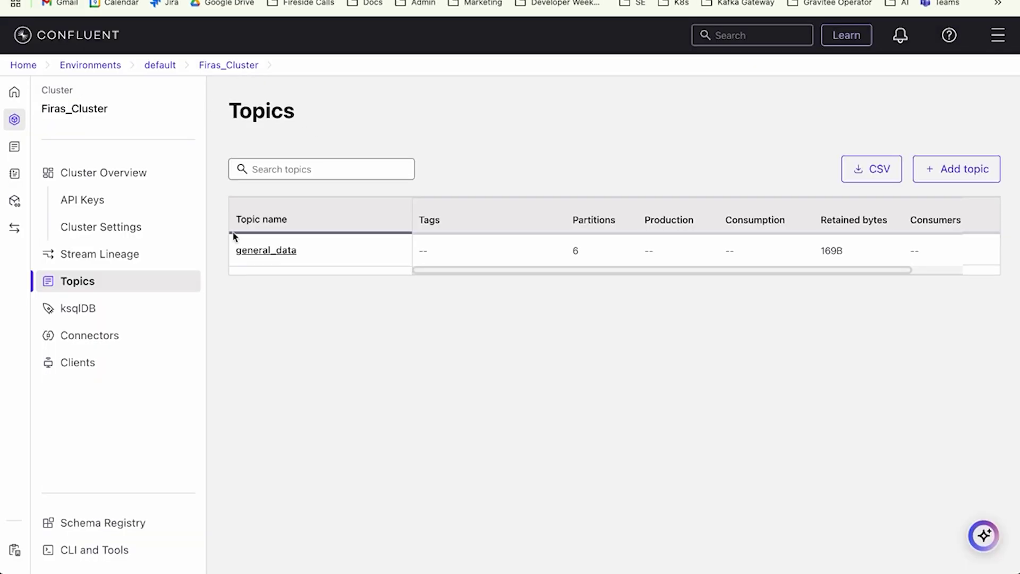
# Open the general_data topic in Confluent and check its messages, reopening the topic to refresh the data.
pyautogui.click(257, 249)
pyautogui.click(307, 175)
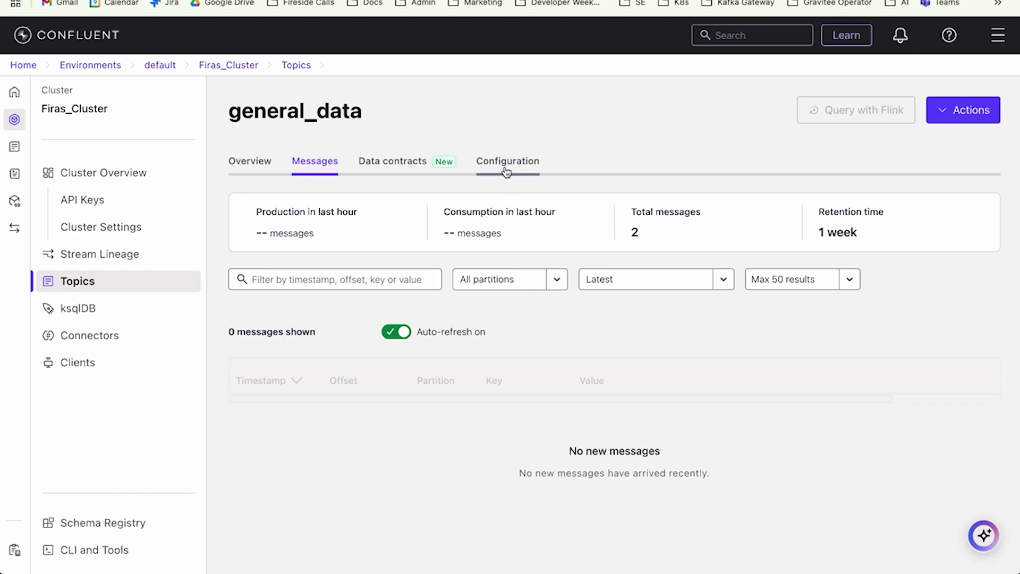
pyautogui.click(146, 287)
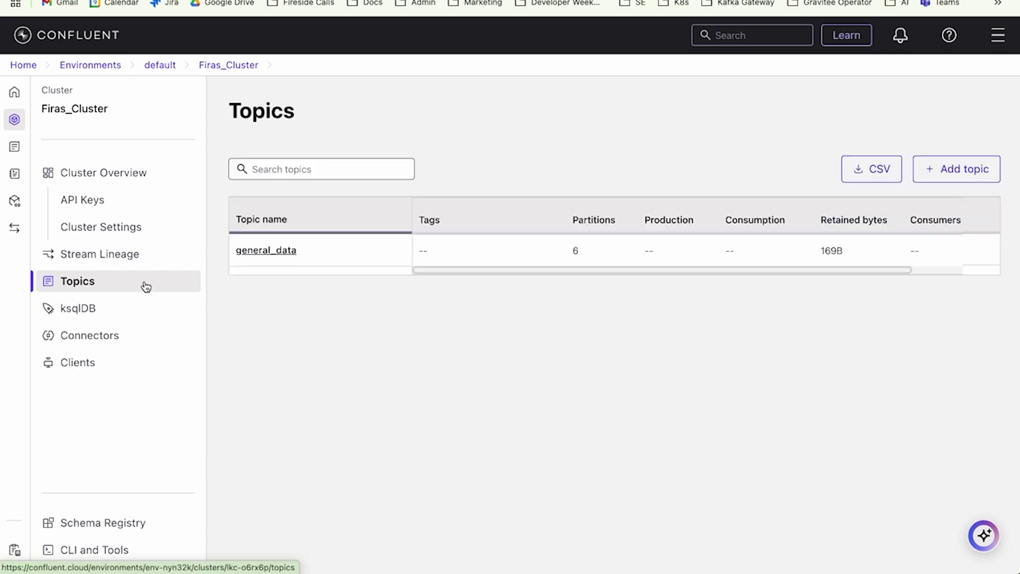
pyautogui.click(276, 248)
pyautogui.click(329, 165)
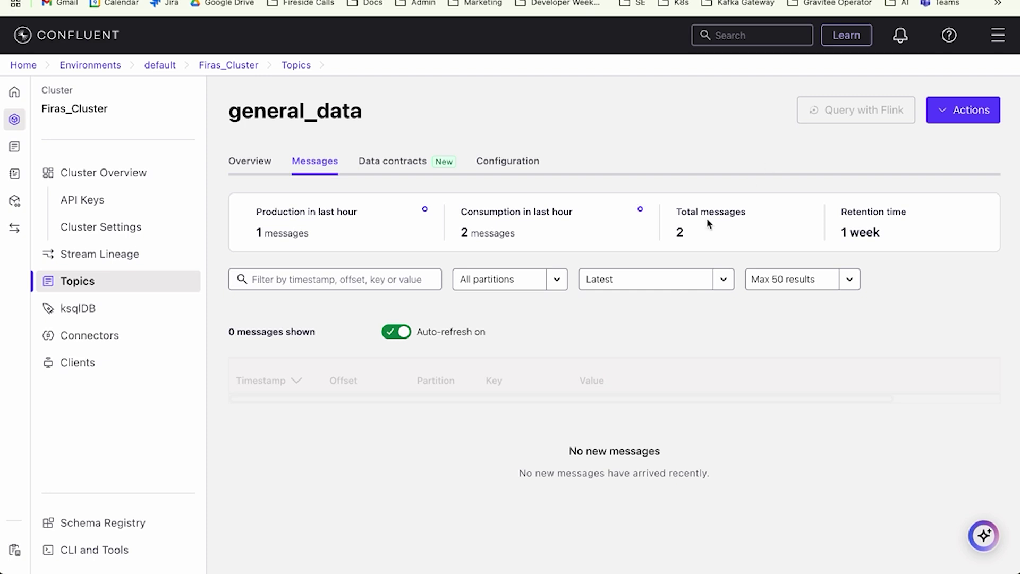
pyautogui.click(130, 293)
pyautogui.click(278, 255)
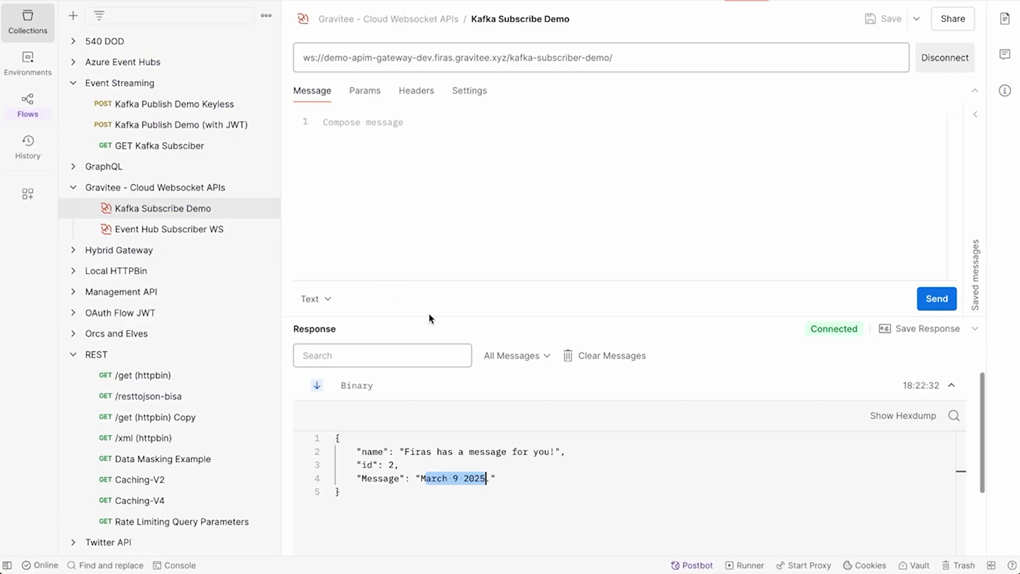
# Switch to Postman and resend the Kafka Publish Demo Keyless POST request several times with its existing body.
pyautogui.click(166, 109)
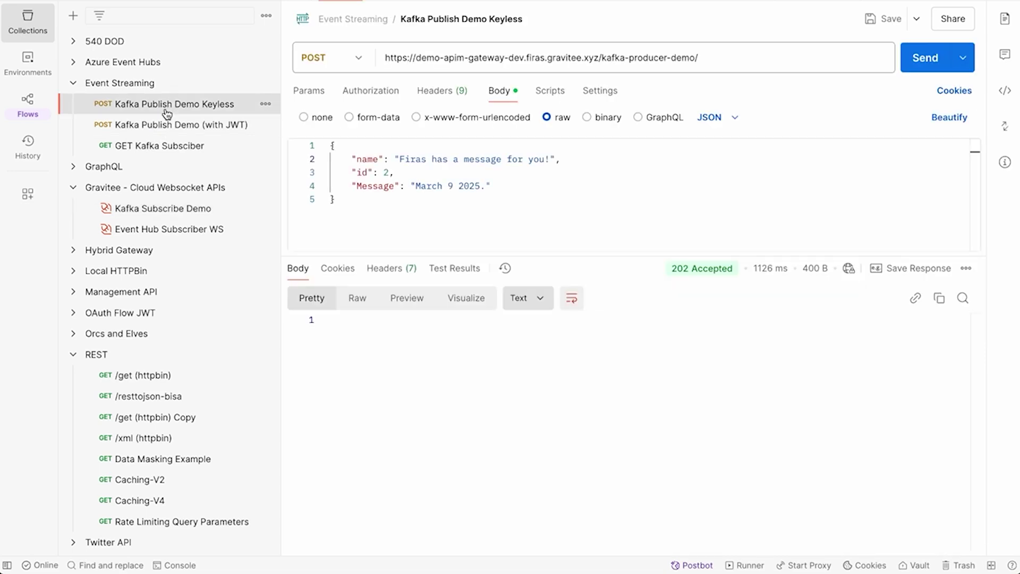
pyautogui.click(916, 56)
pyautogui.click(915, 55)
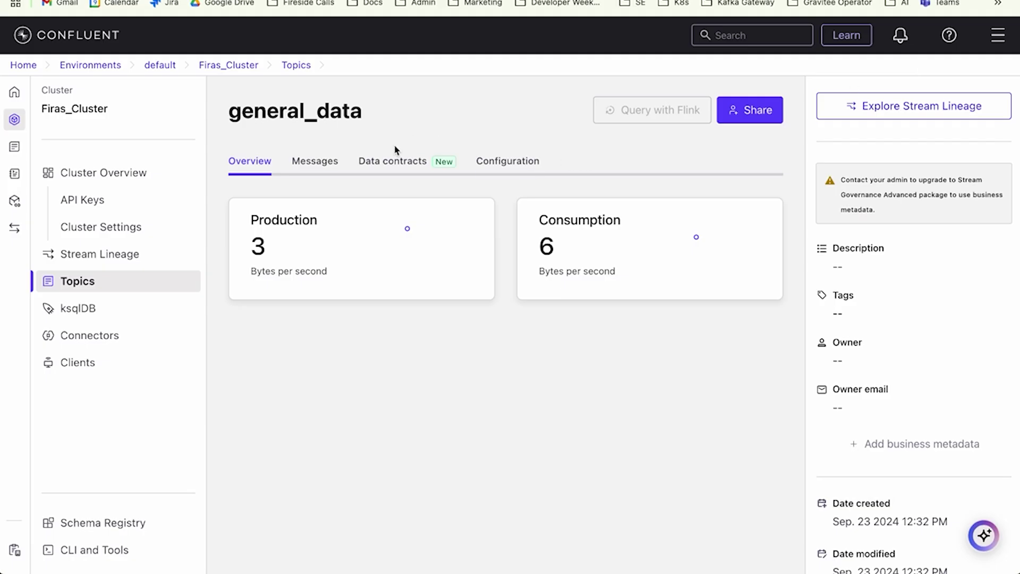
# Read the newest message values in Confluent's general_data topic and compare them with the Kafka Publish Demo Keyless body in Postman.
pyautogui.click(314, 169)
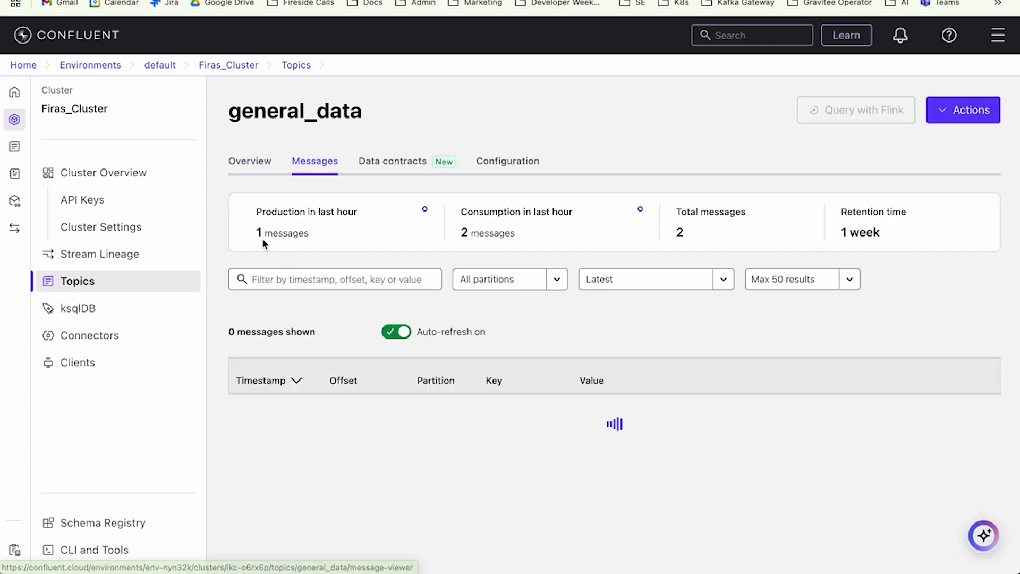
pyautogui.moveTo(258, 234); pyautogui.dragTo(316, 237)
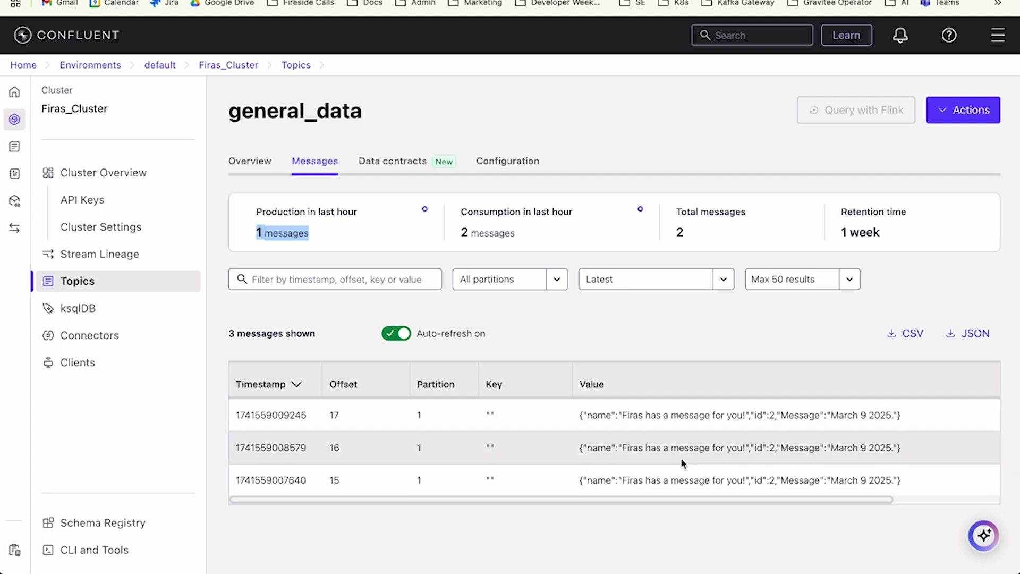
pyautogui.click(633, 362)
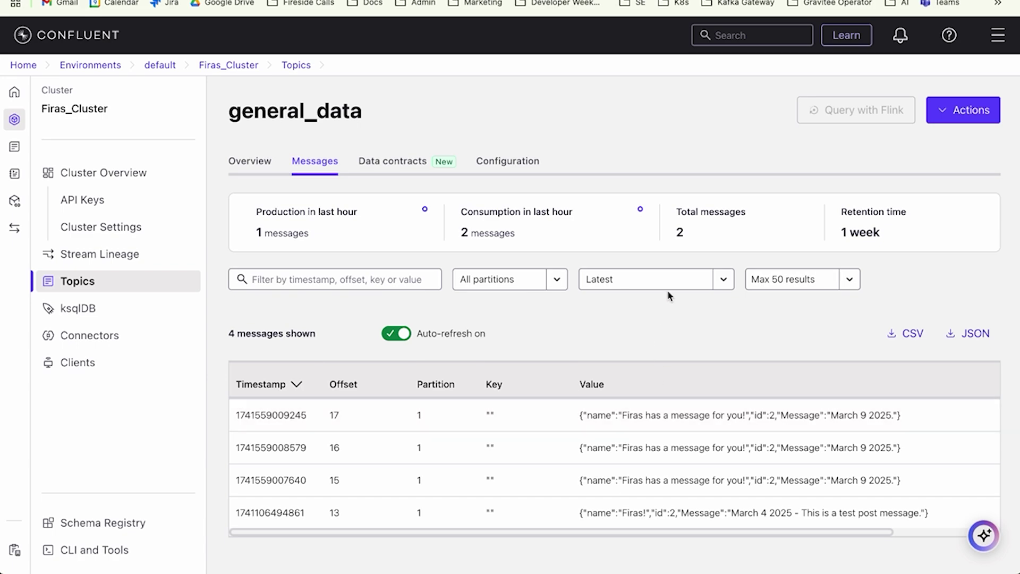
pyautogui.hotkey('alt', 'Tab')
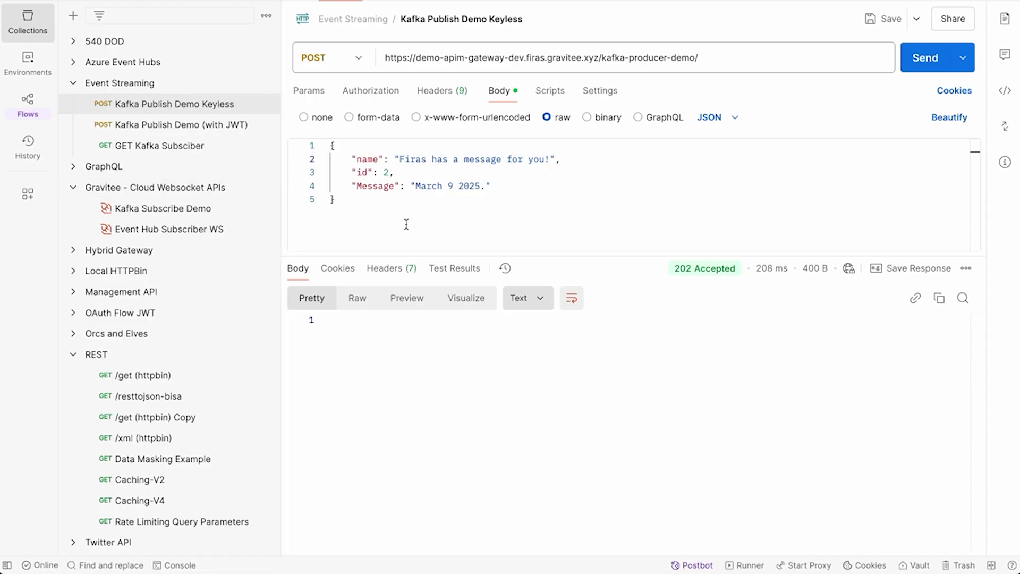
pyautogui.moveTo(407, 224); pyautogui.dragTo(314, 141)
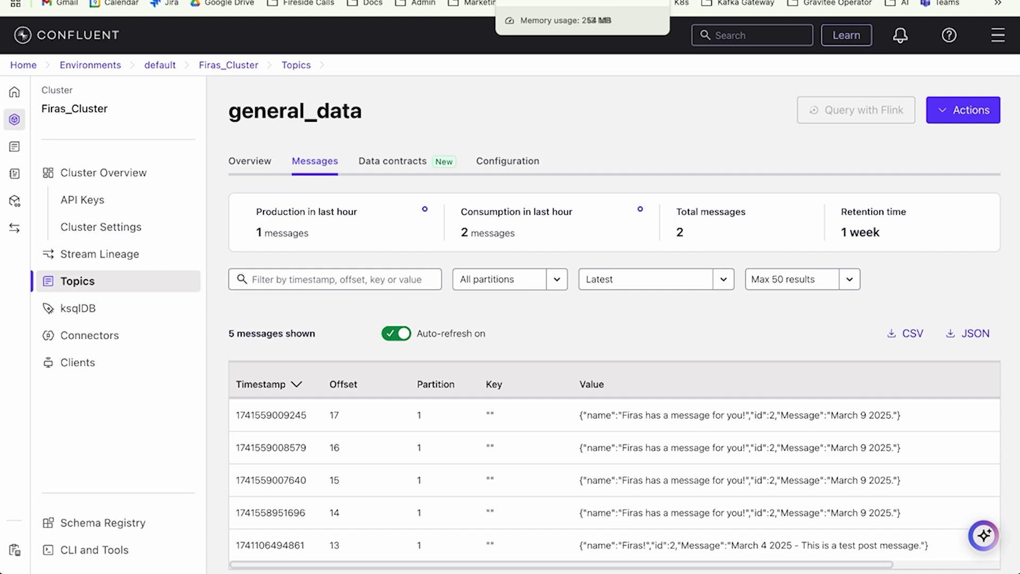
# Switch to the Gravitee API Management console in the browser and open the APIs list of the Default environment.
pyautogui.click(624, 0)
pyautogui.click(710, 0)
pyautogui.hotkey('ctrl', 'Tab')
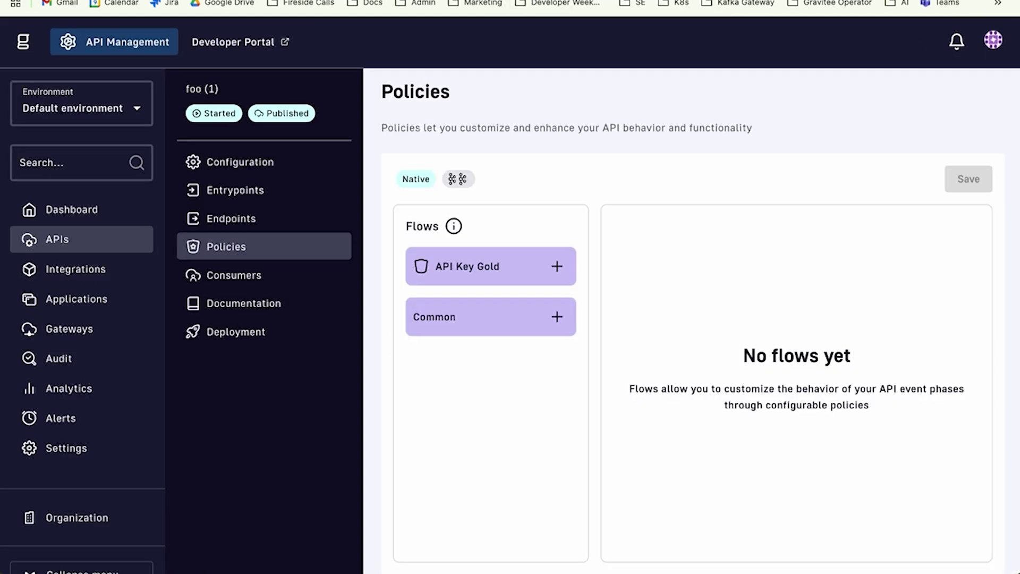
pyautogui.hotkey('ctrl', 'Tab')
pyautogui.hotkey('ctrl', 'shift', 'Tab')
pyautogui.hotkey('ctrl', 'Tab')
pyautogui.hotkey('ctrl', 'shift', 'Tab')
pyautogui.hotkey('ctrl', 'shift', 'Tab')
pyautogui.click(110, 251)
# Switch to Visual Studio Code and open docker-compose.yml from the Kafka Gateway project.
pyautogui.moveTo(14, 356)
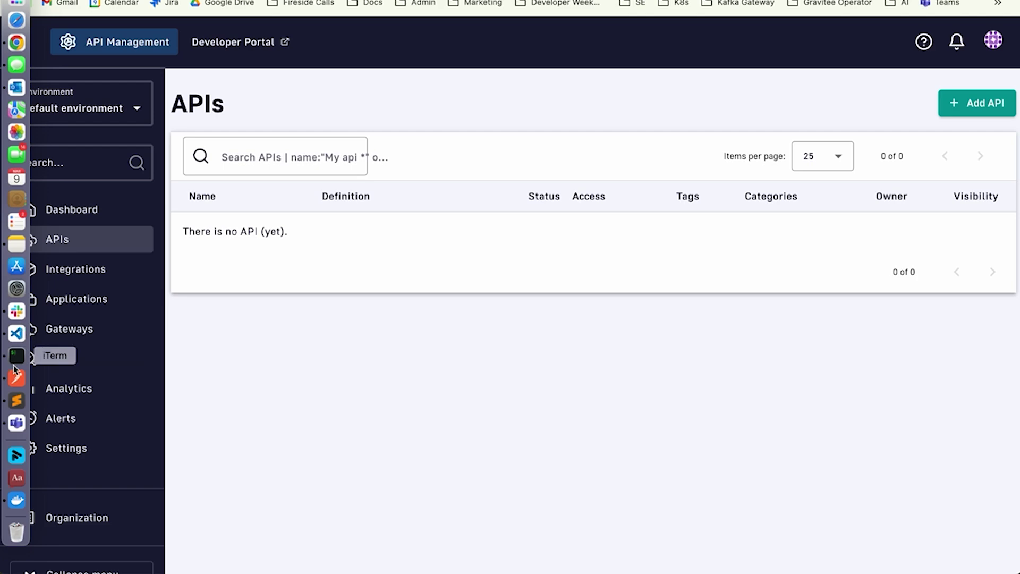
pyautogui.click(17, 333)
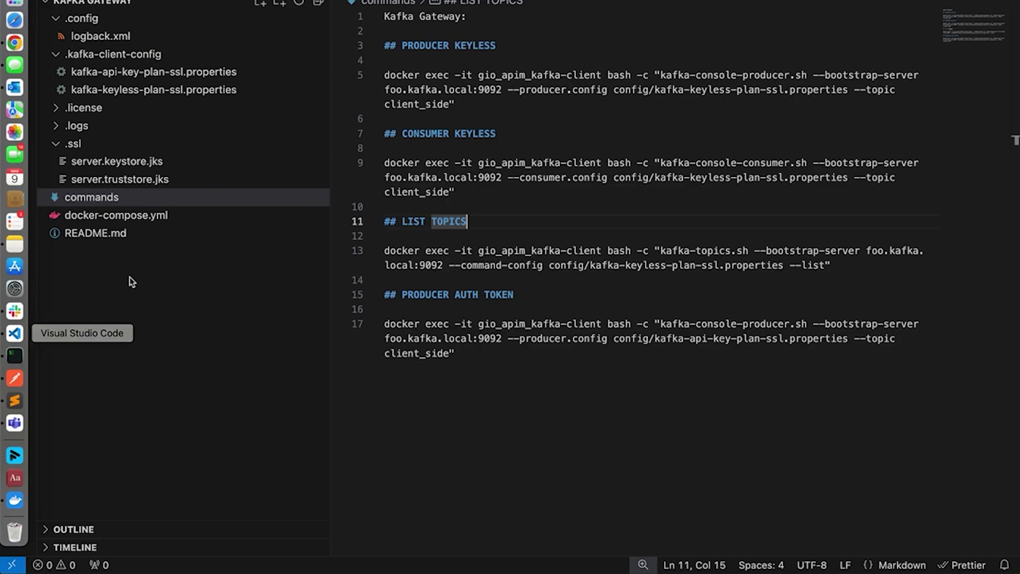
pyautogui.click(149, 219)
pyautogui.scroll(15, 510, 155)
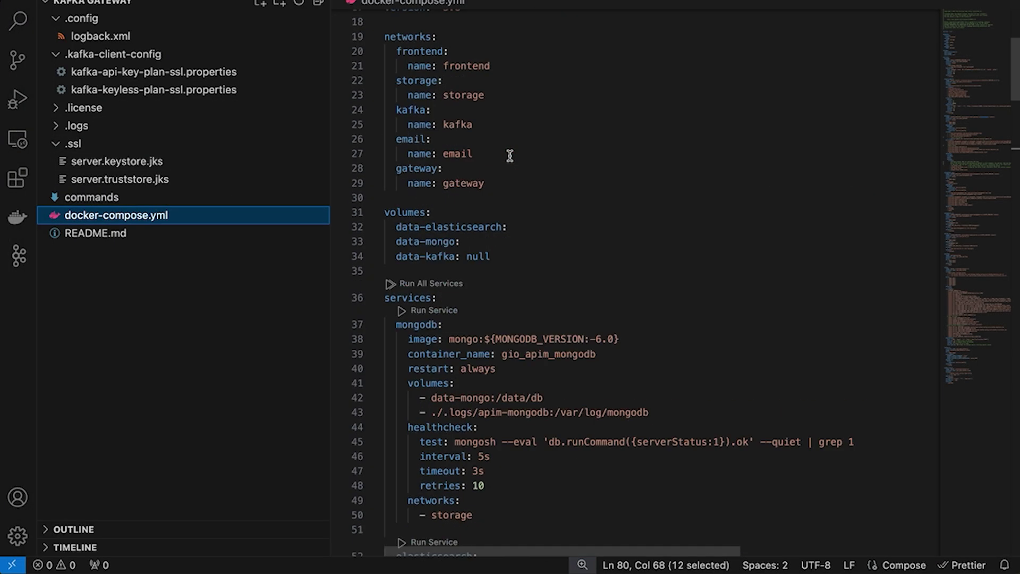
pyautogui.press('super+Tab')
pyautogui.press('super+Tab')
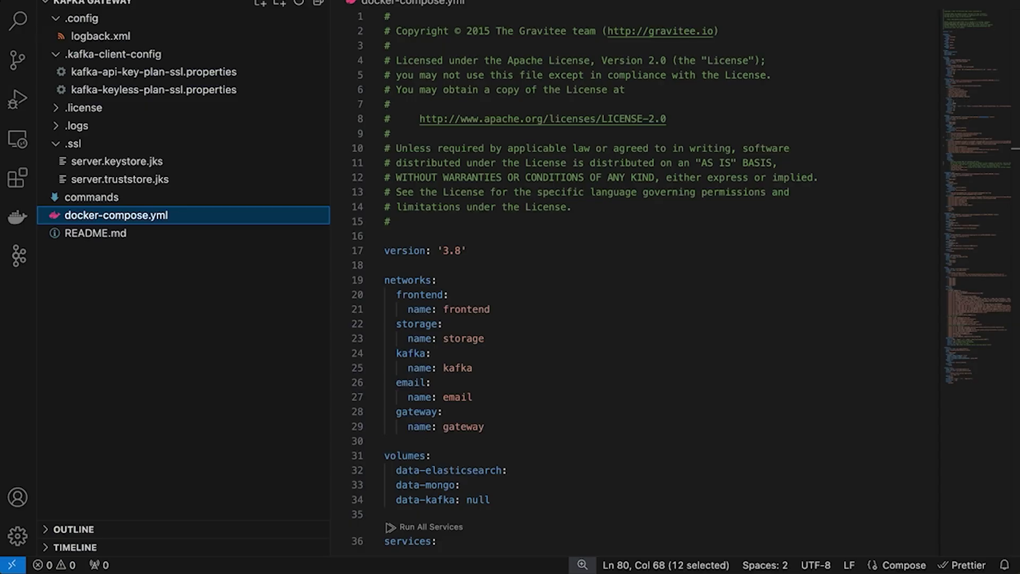
pyautogui.press('super+Tab')
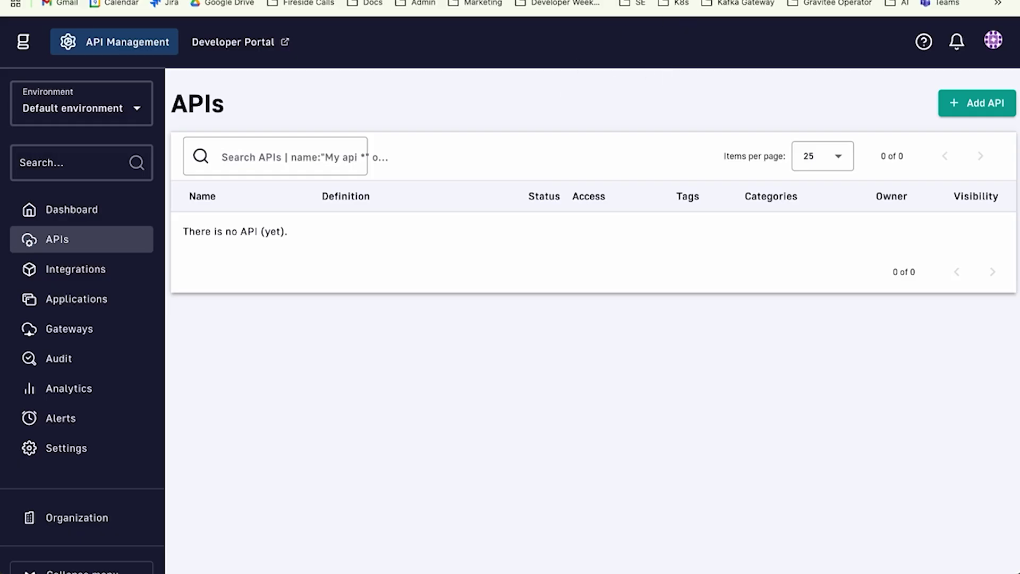
pyautogui.press('super+Tab')
# Examine the gateway service's Kafka environment settings and network aliases in docker-compose.yml, highlighting gravitee_kafka_enabled=true, and check the .license folder for a license file.
pyautogui.scroll(-15, 400, 181)
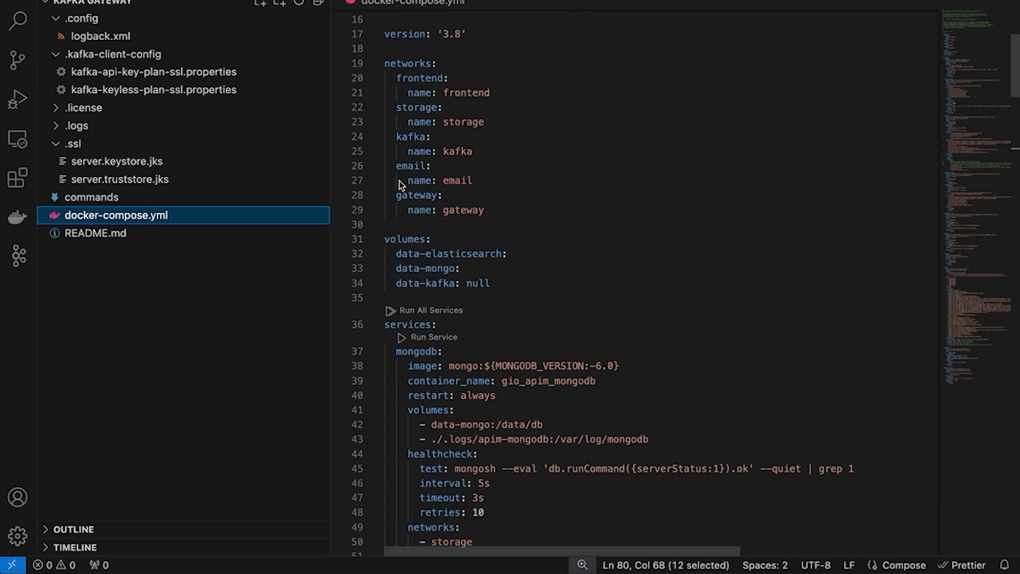
pyautogui.scroll(-8, 399, 180)
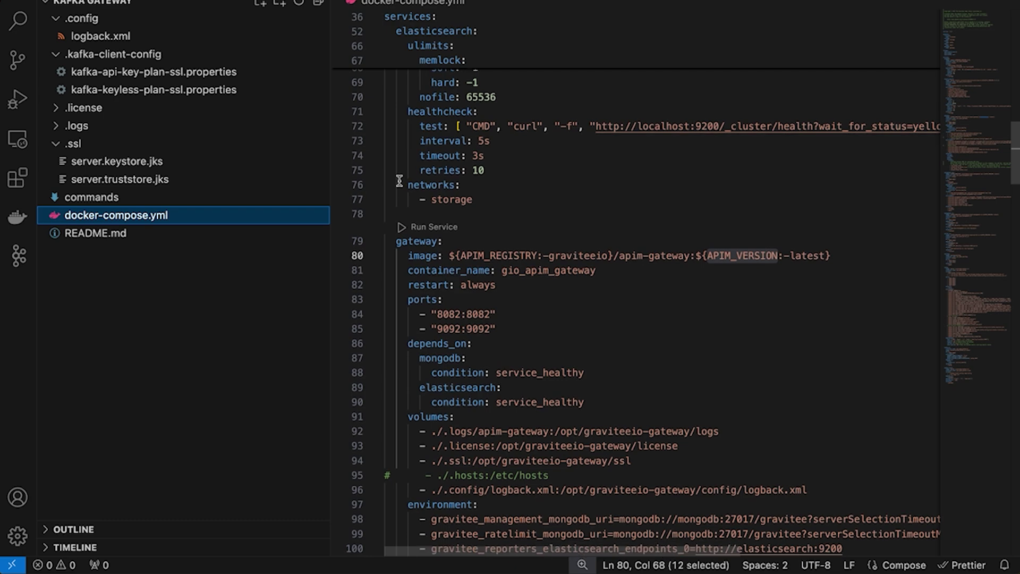
pyautogui.scroll(-2, 400, 175)
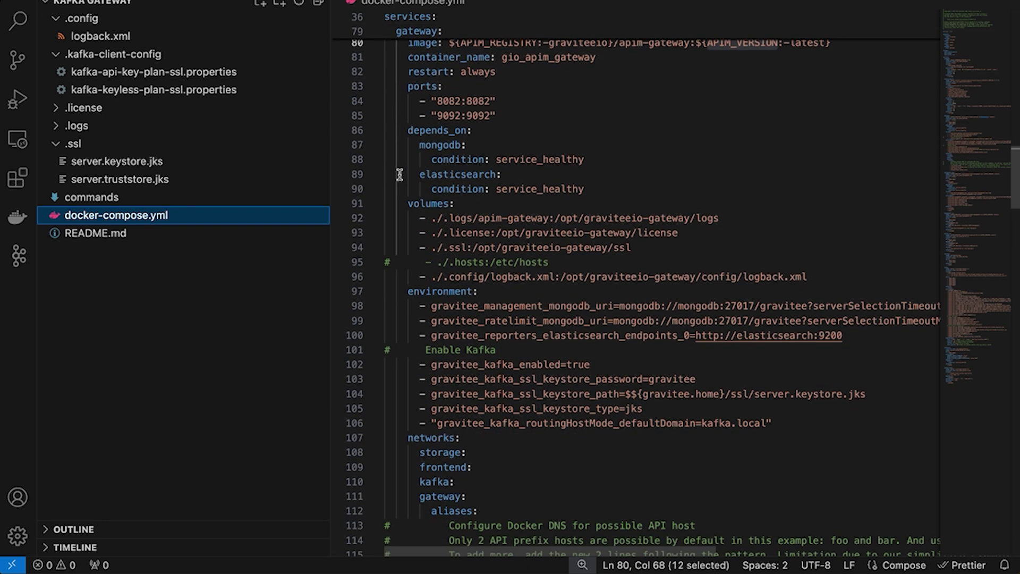
pyautogui.moveTo(428, 366); pyautogui.dragTo(591, 366)
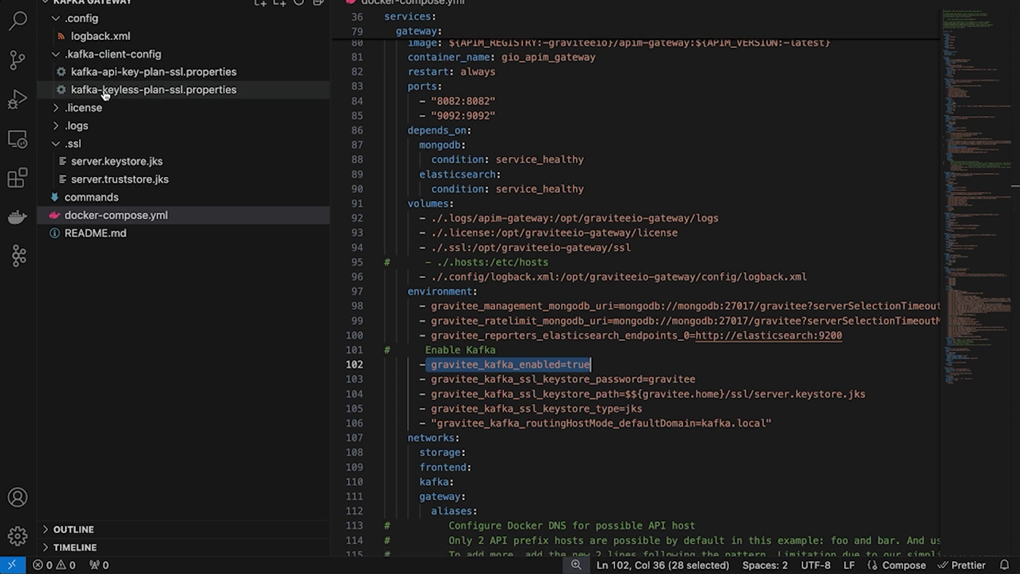
pyautogui.click(57, 109)
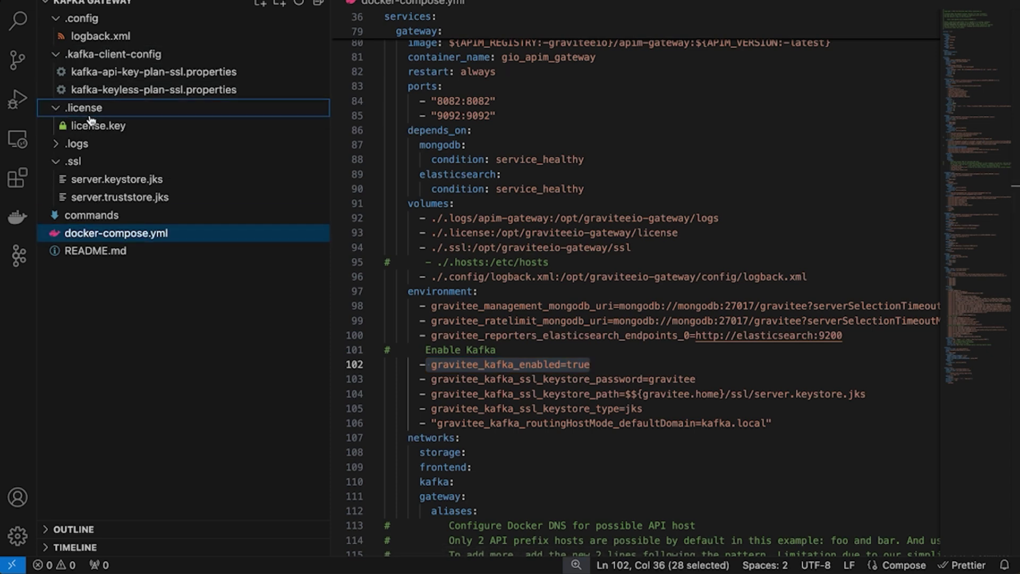
pyautogui.click(57, 109)
pyautogui.click(606, 367)
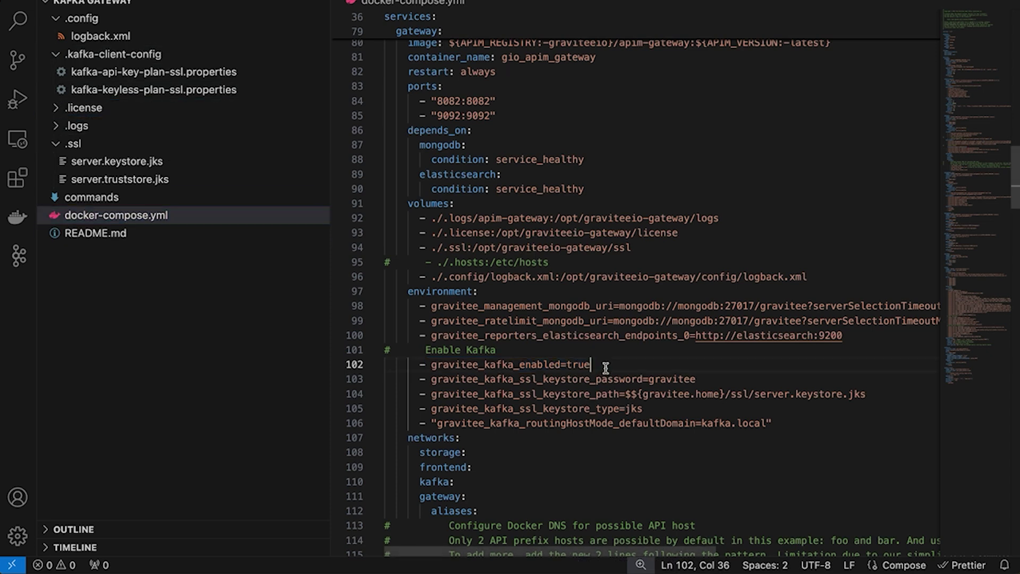
pyautogui.moveTo(606, 367); pyautogui.dragTo(394, 366)
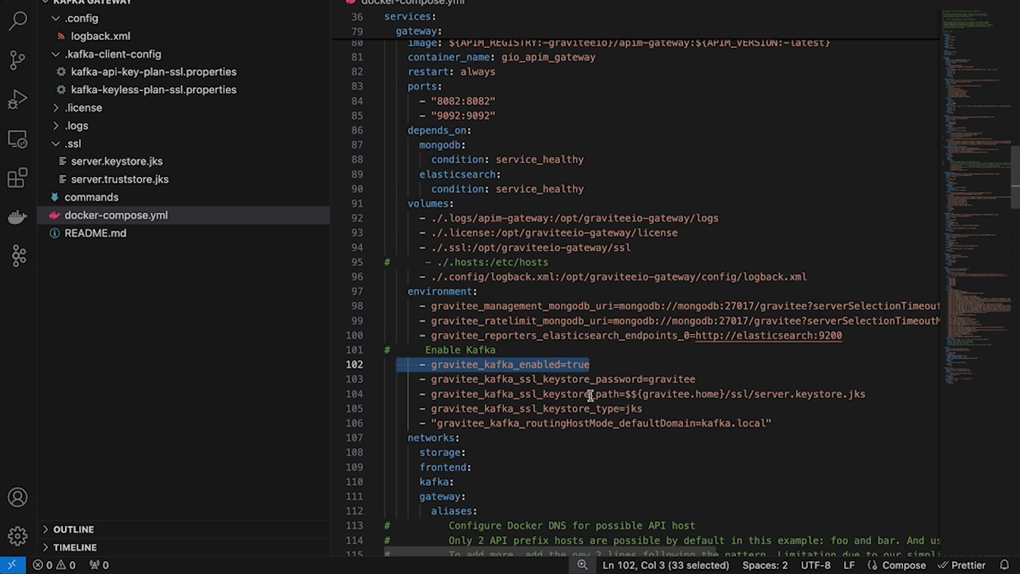
pyautogui.scroll(-3, 591, 396)
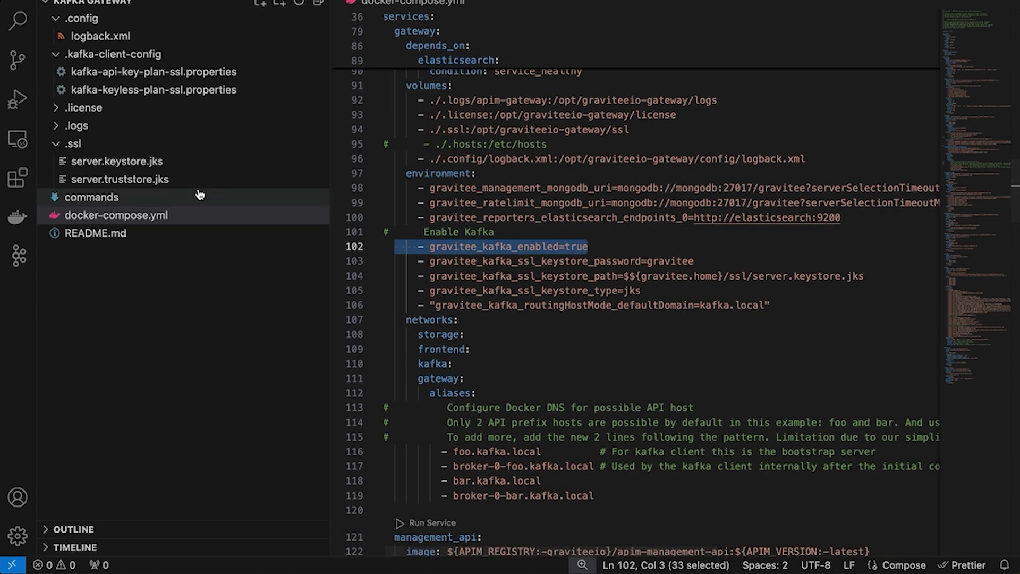
# Open kafka-keyless-plan-ssl.properties from .kafka-client-config and highlight its security protocol and truststore settings.
pyautogui.click(57, 55)
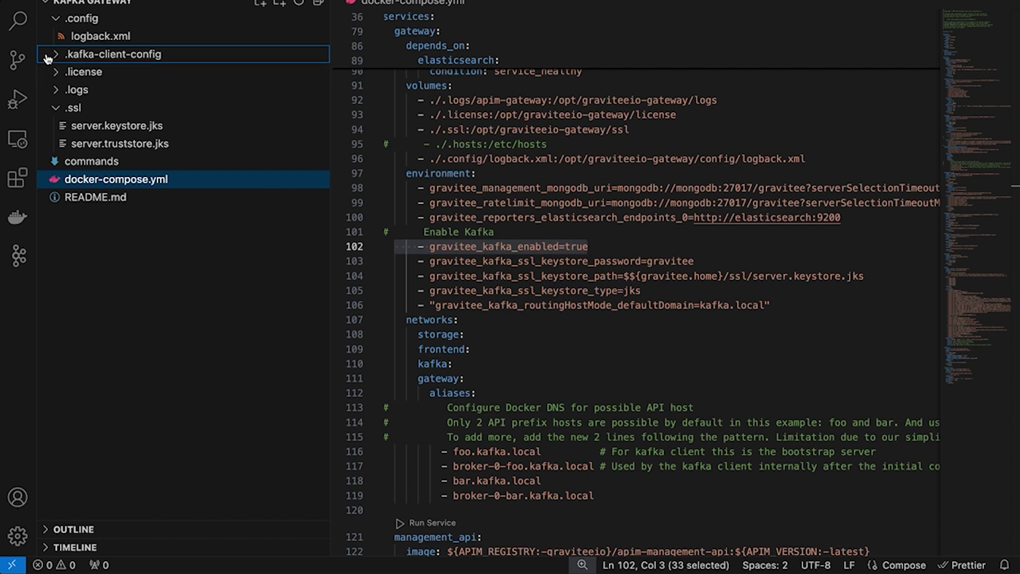
pyautogui.click(55, 57)
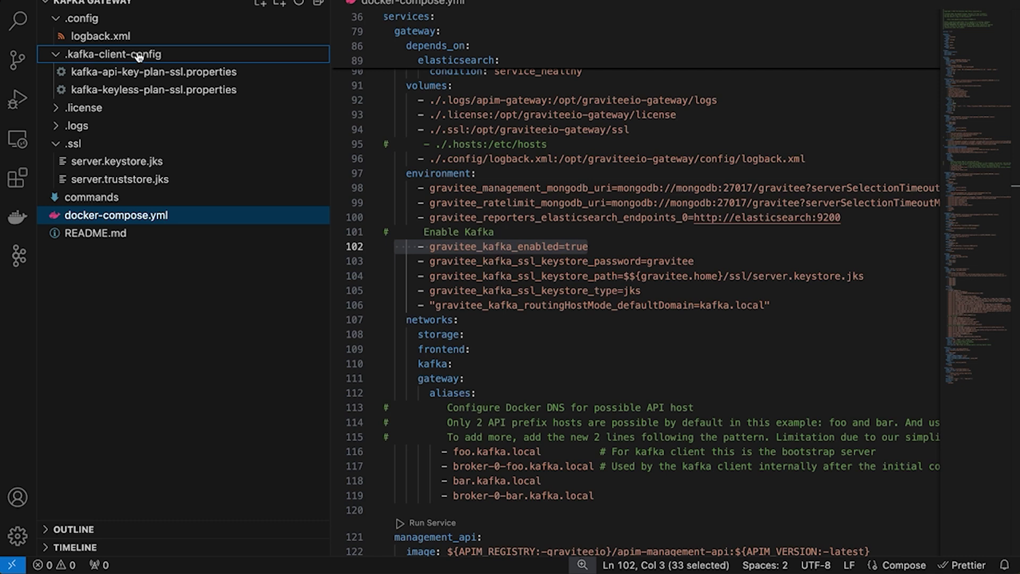
pyautogui.click(159, 89)
pyautogui.press('super+shift+Up')
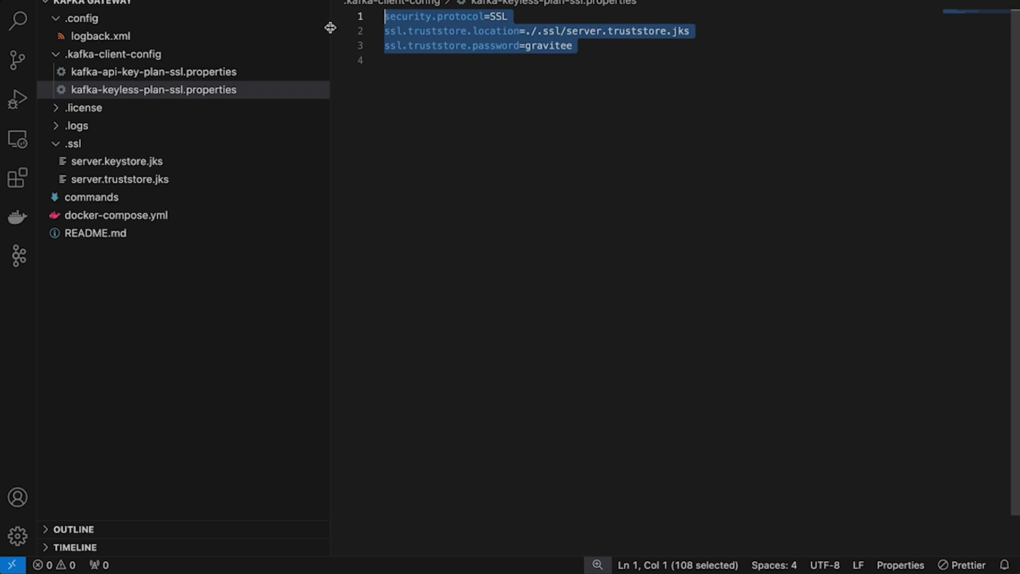
# Open kafka-api-key-plan-ssl.properties and review its SASL mechanism, login username, password and truststore settings by highlighting them.
pyautogui.click(187, 75)
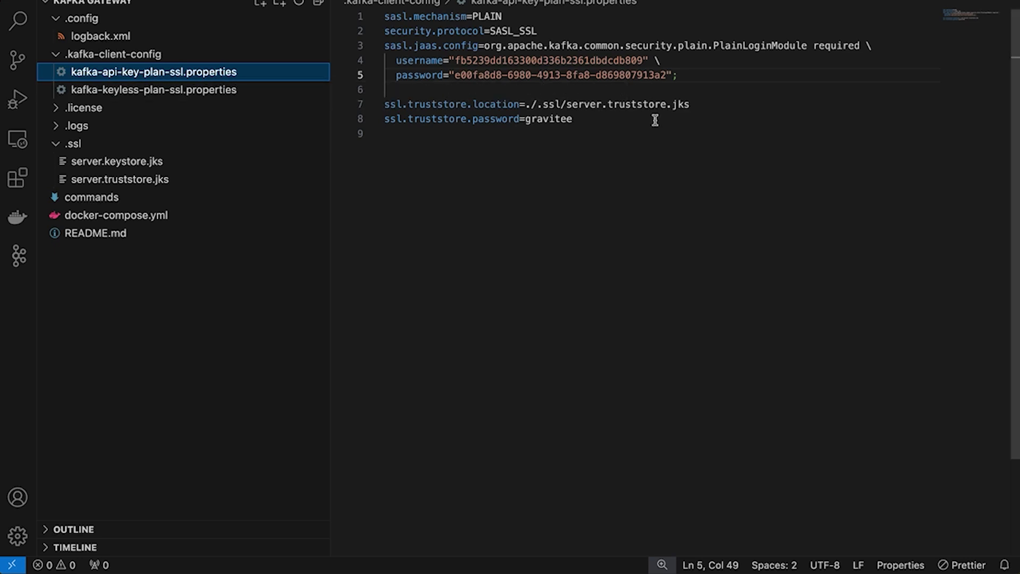
pyautogui.moveTo(655, 119); pyautogui.dragTo(382, 4)
pyautogui.click(460, 89)
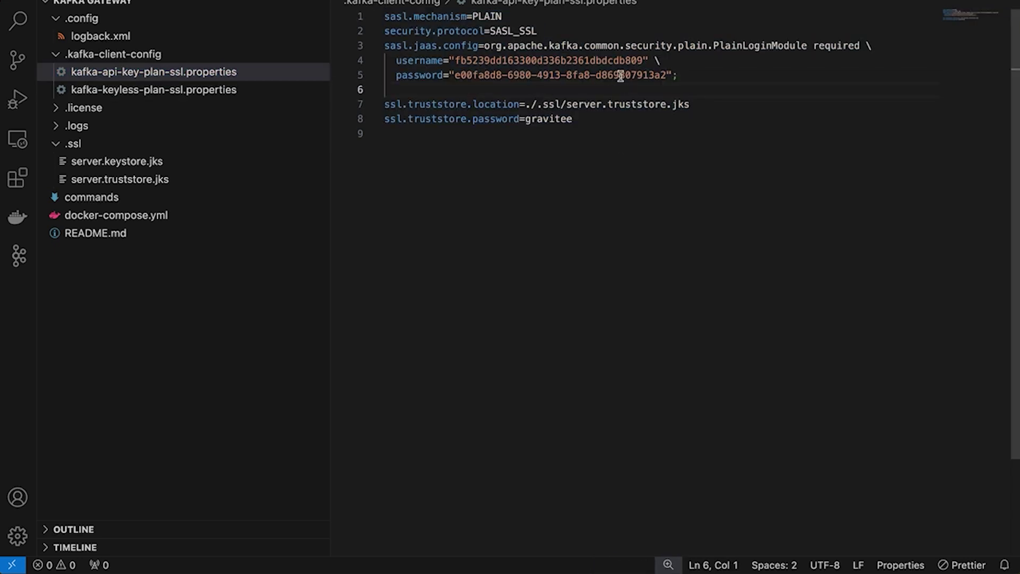
pyautogui.moveTo(696, 85); pyautogui.dragTo(268, 16)
pyautogui.doubleClick(488, 61)
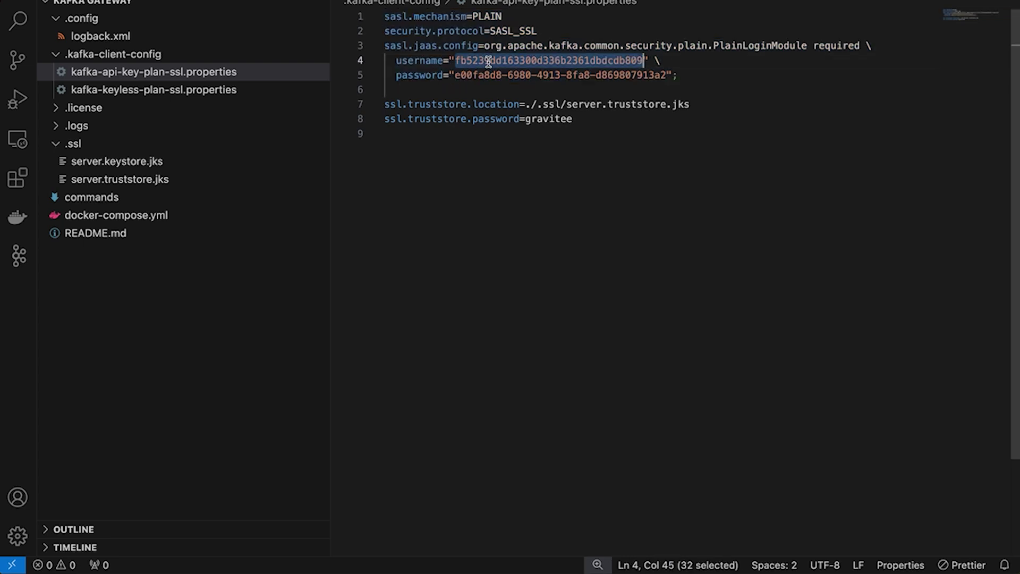
pyautogui.moveTo(455, 75); pyautogui.dragTo(667, 75)
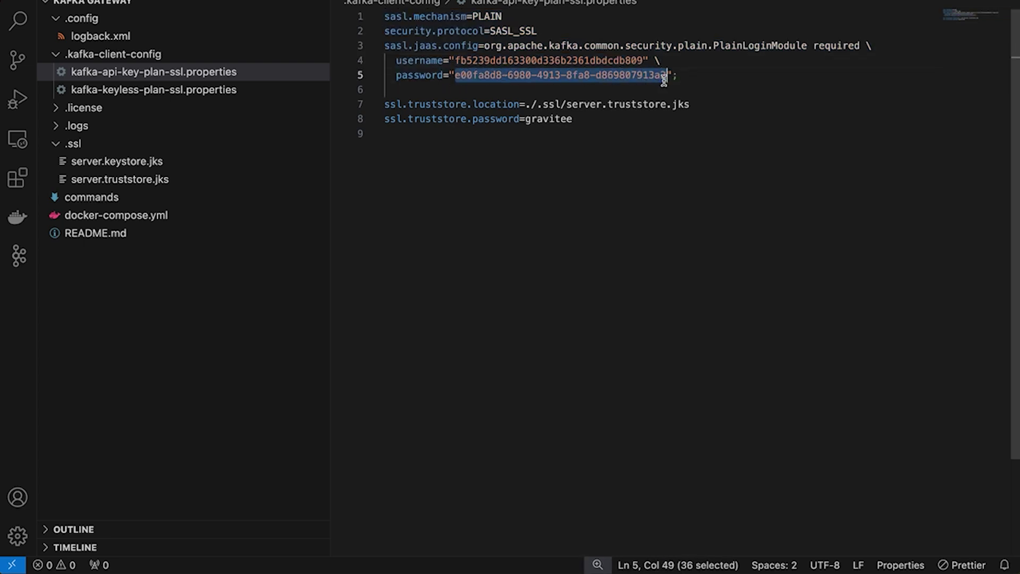
pyautogui.doubleClick(526, 60)
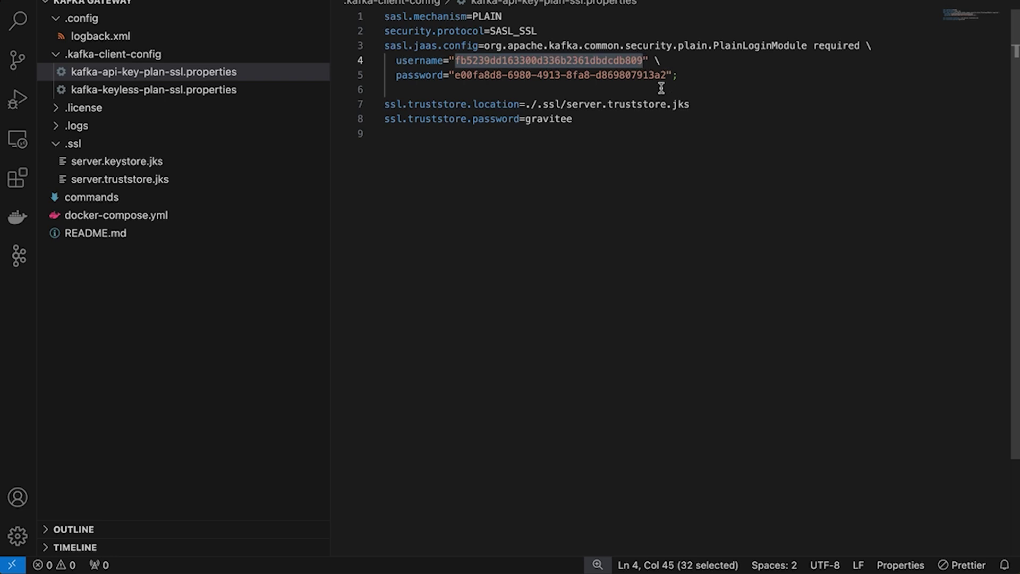
pyautogui.moveTo(599, 157); pyautogui.dragTo(348, 21)
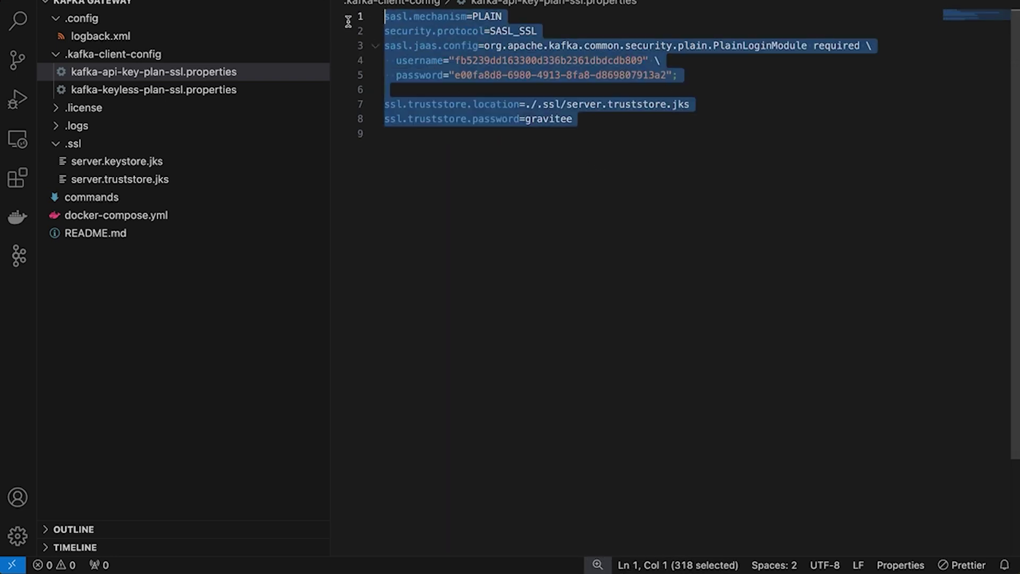
# Open README.md, look through its Kafka client and API creation instructions, and return to docker-compose.yml.
pyautogui.click(120, 232)
pyautogui.scroll(15, 642, 272)
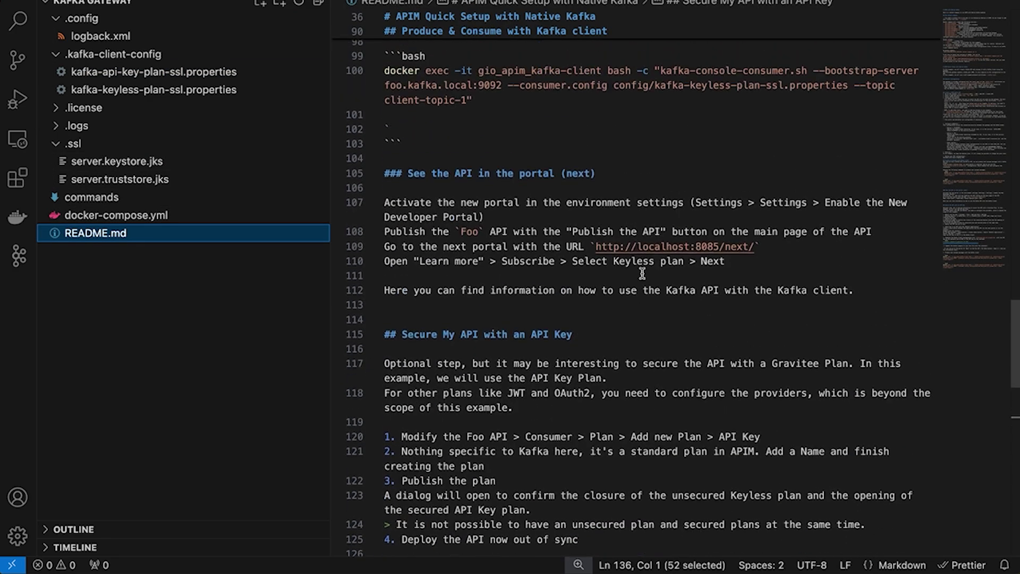
pyautogui.scroll(8, 643, 273)
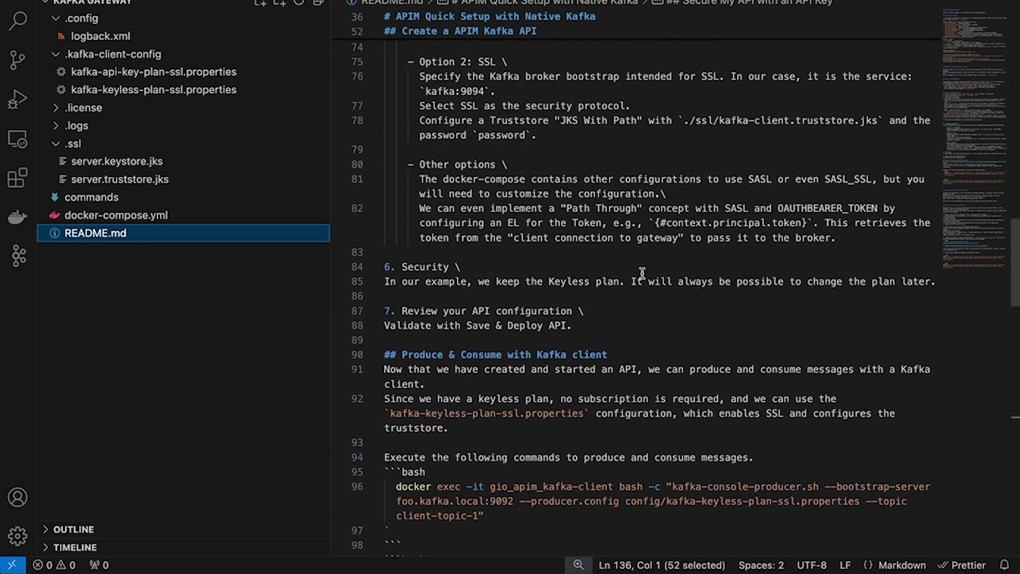
pyautogui.scroll(5, 642, 273)
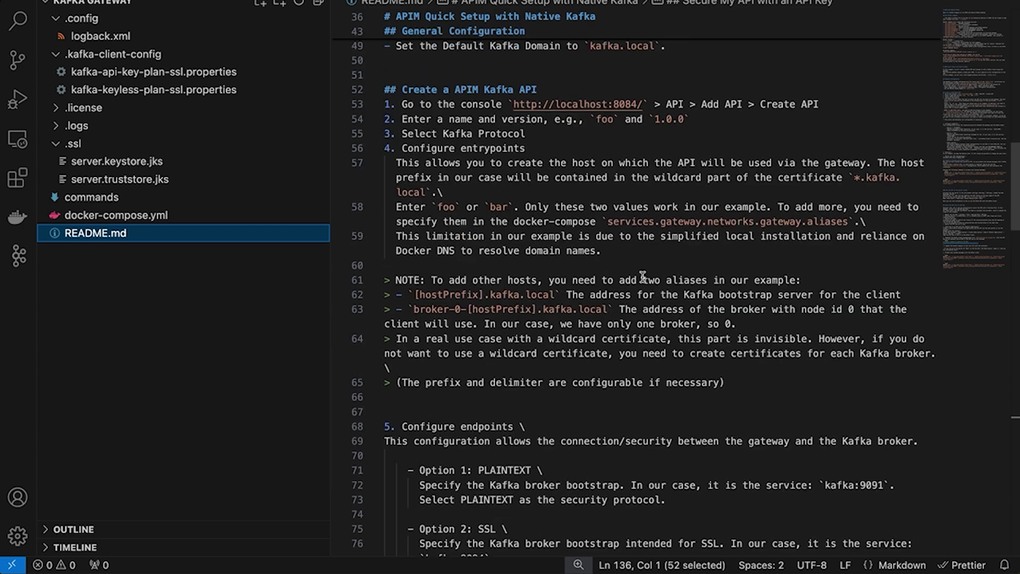
pyautogui.click(115, 216)
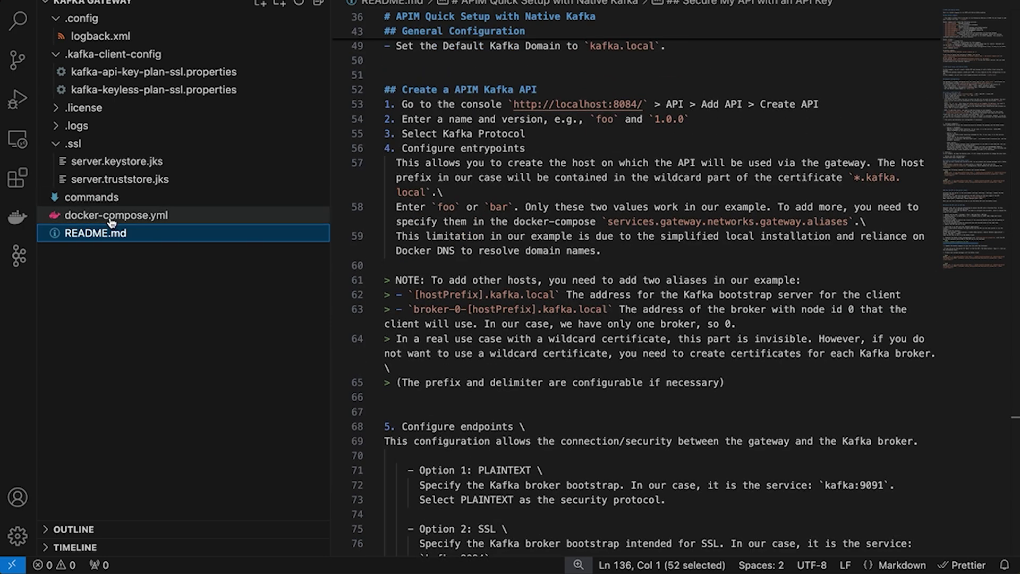
pyautogui.scroll(4, 606, 181)
# Switch to the Gravitee console in the browser and start creating a new V4 API.
pyautogui.press('super+Tab')
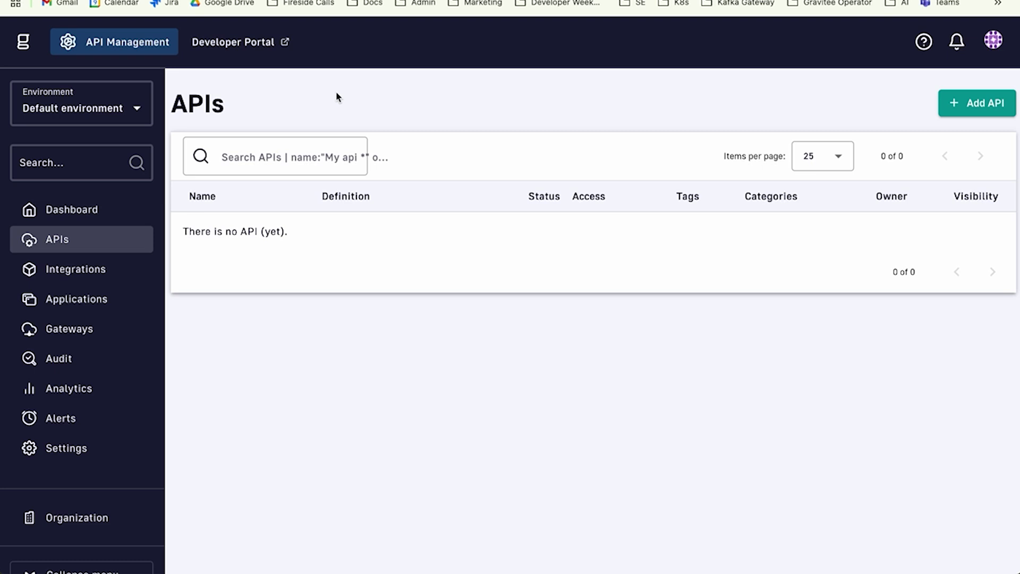
pyautogui.click(977, 102)
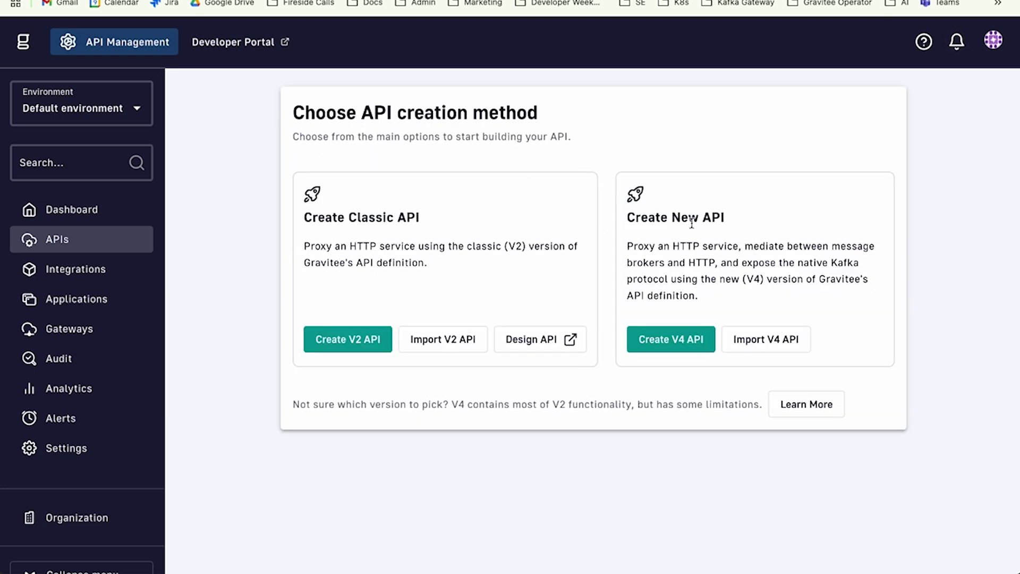
pyautogui.click(646, 338)
# Enter the API's name, version 1.0.0 and the description "This is a kafka API", and validate the API details.
pyautogui.click(517, 253)
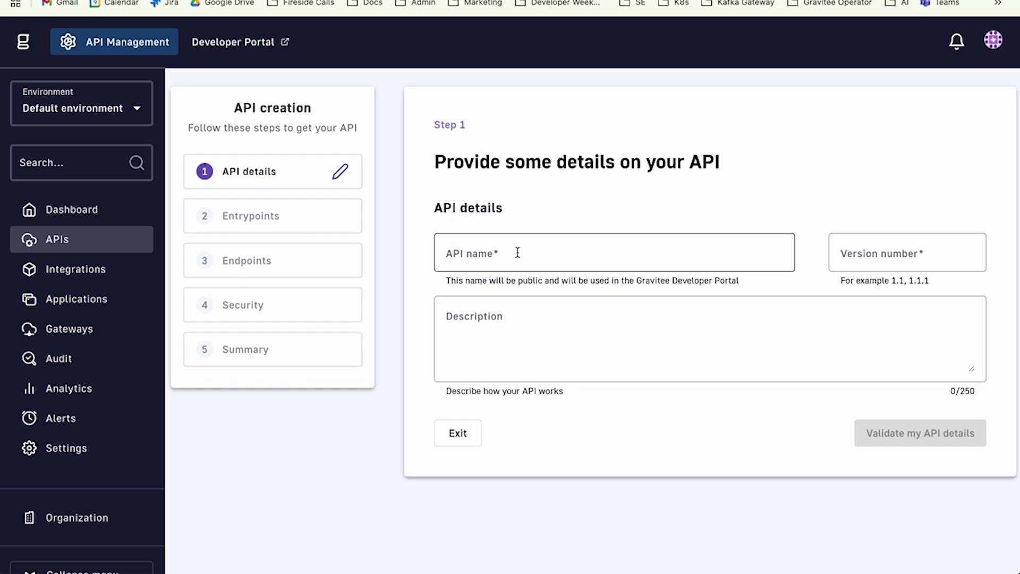
pyautogui.write('Firas')
pyautogui.press('Tab')
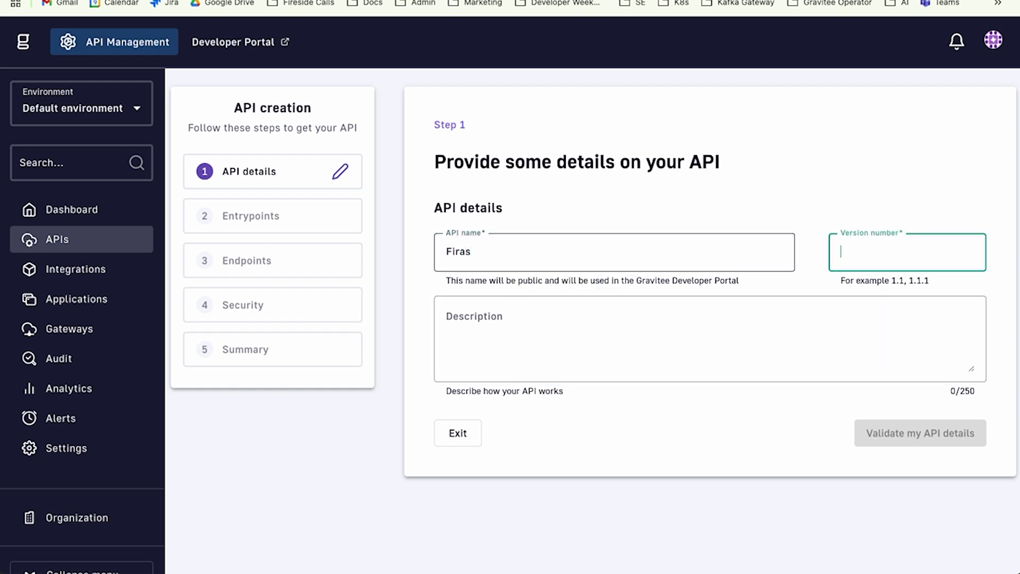
pyautogui.write('1.0.0')
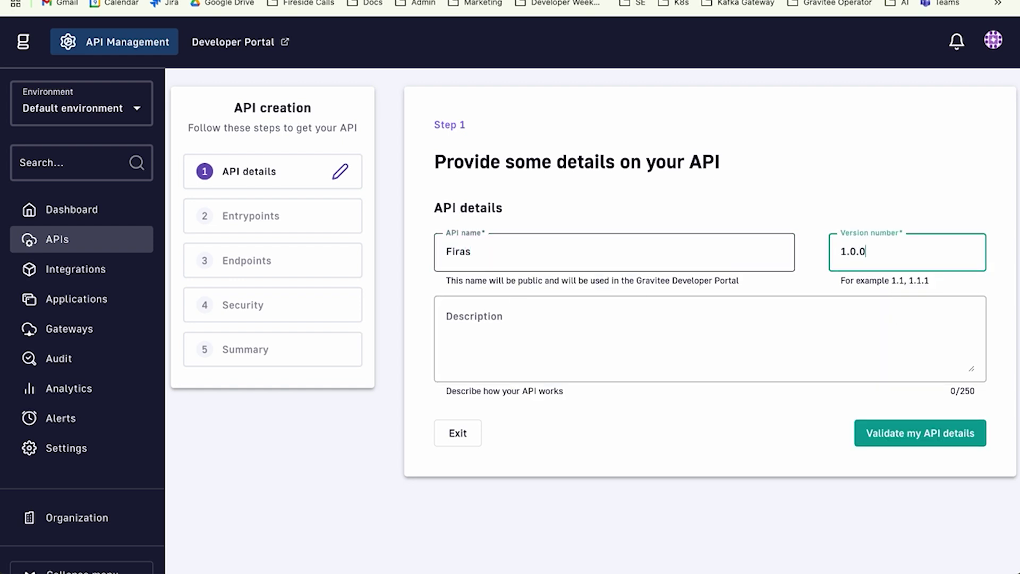
pyautogui.press('Tab')
pyautogui.write('This is a kafka API')
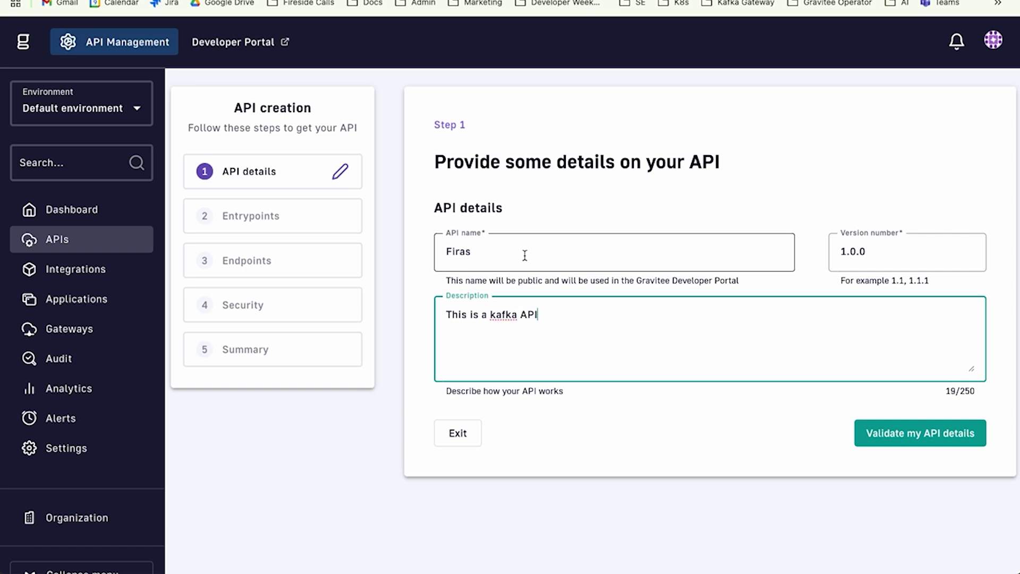
pyautogui.click(875, 433)
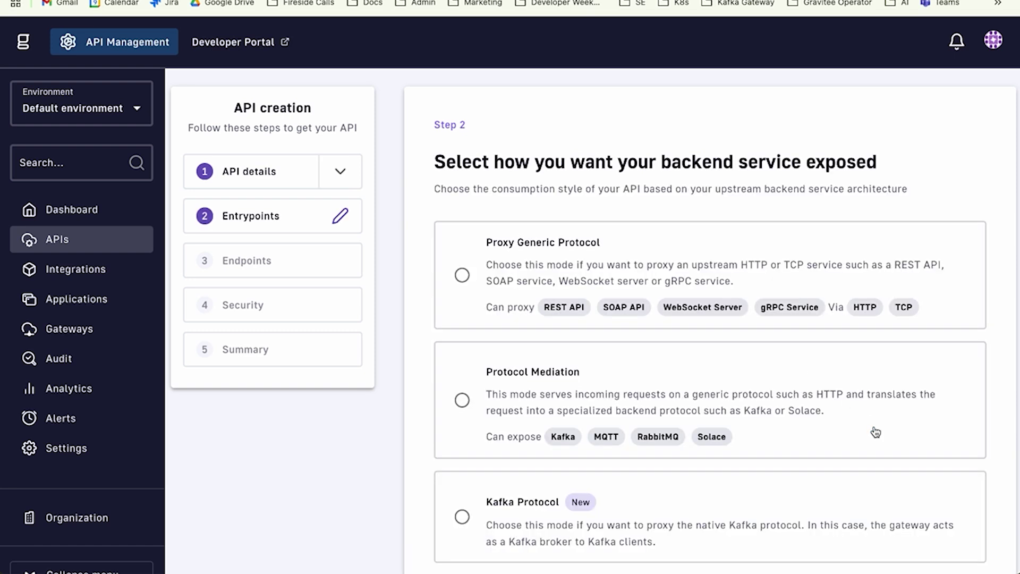
# Select Kafka Protocol as the way the backend service is exposed and confirm the API architecture.
pyautogui.scroll(-2, 465, 481)
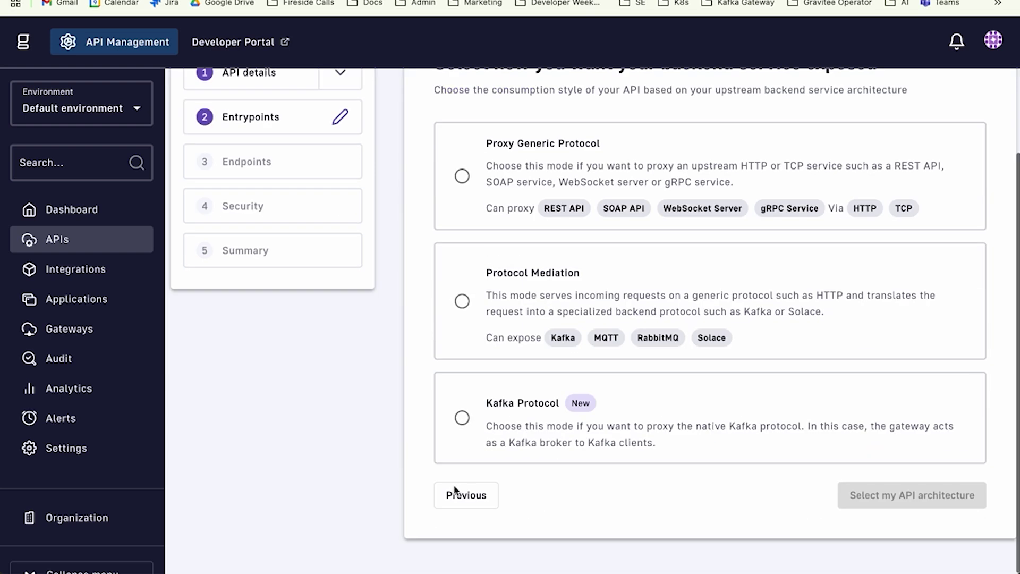
pyautogui.click(515, 420)
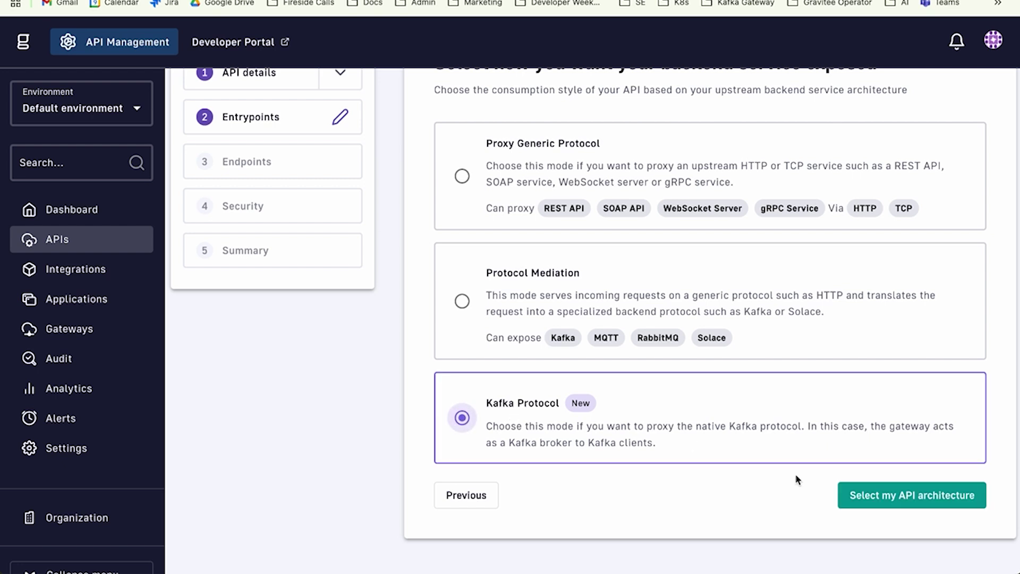
pyautogui.click(901, 499)
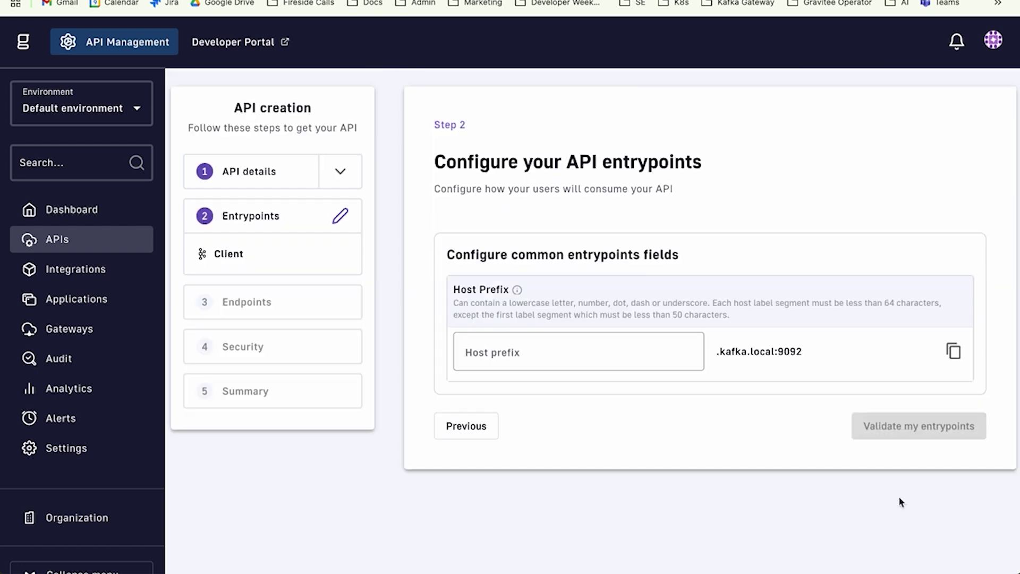
# Set the entrypoint's host prefix to foo for .kafka.local:9092 and validate the entrypoints.
pyautogui.click(584, 355)
pyautogui.write('Host')
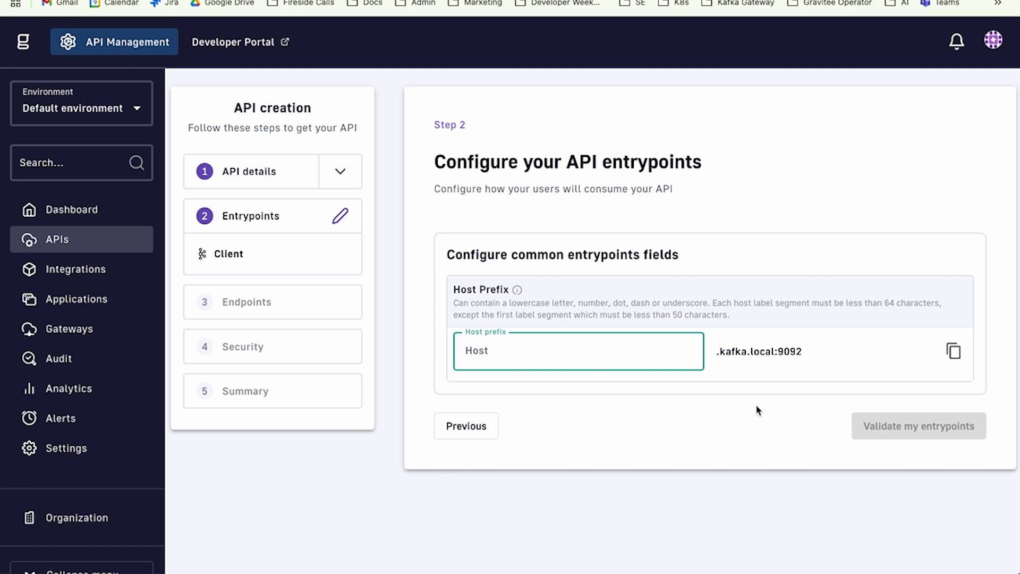
pyautogui.tripleClick(719, 353)
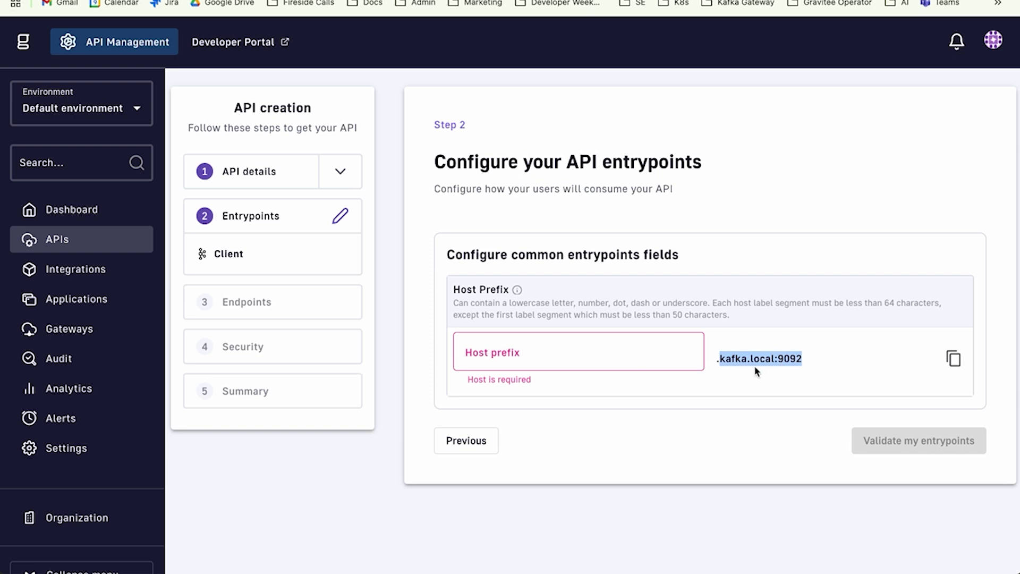
pyautogui.doubleClick(794, 360)
pyautogui.click(553, 349)
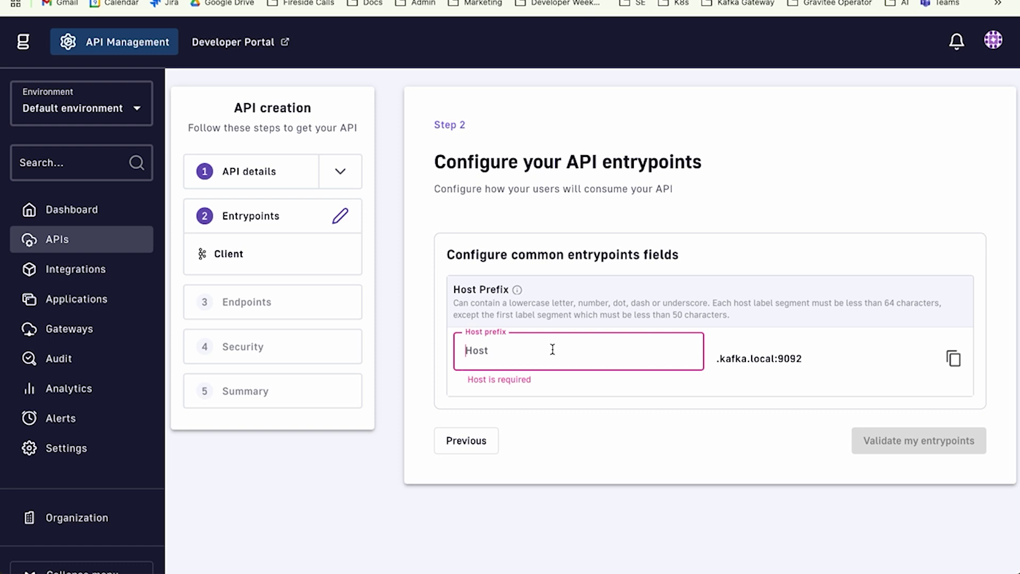
pyautogui.click(717, 495)
pyautogui.click(583, 350)
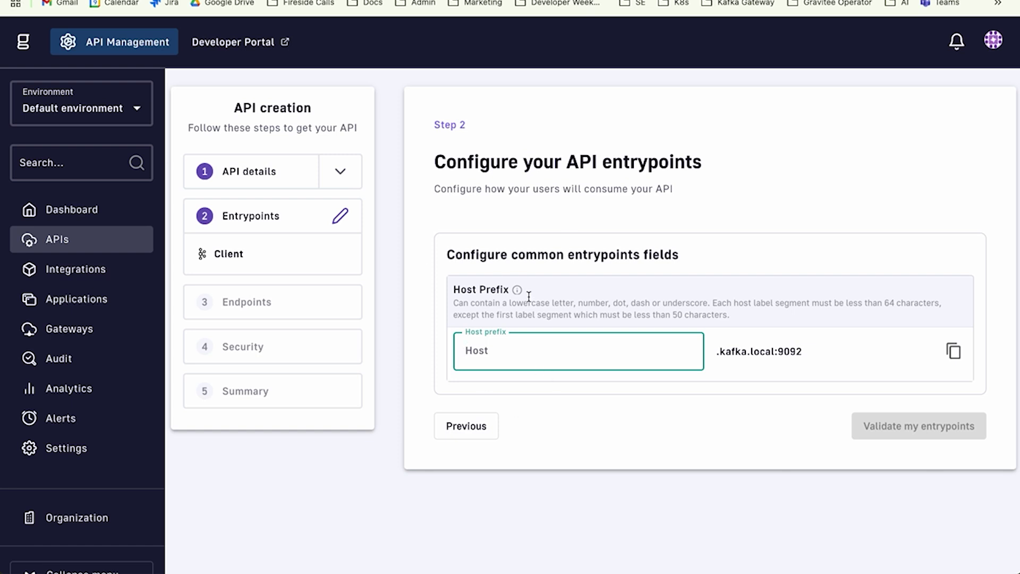
pyautogui.write('foo')
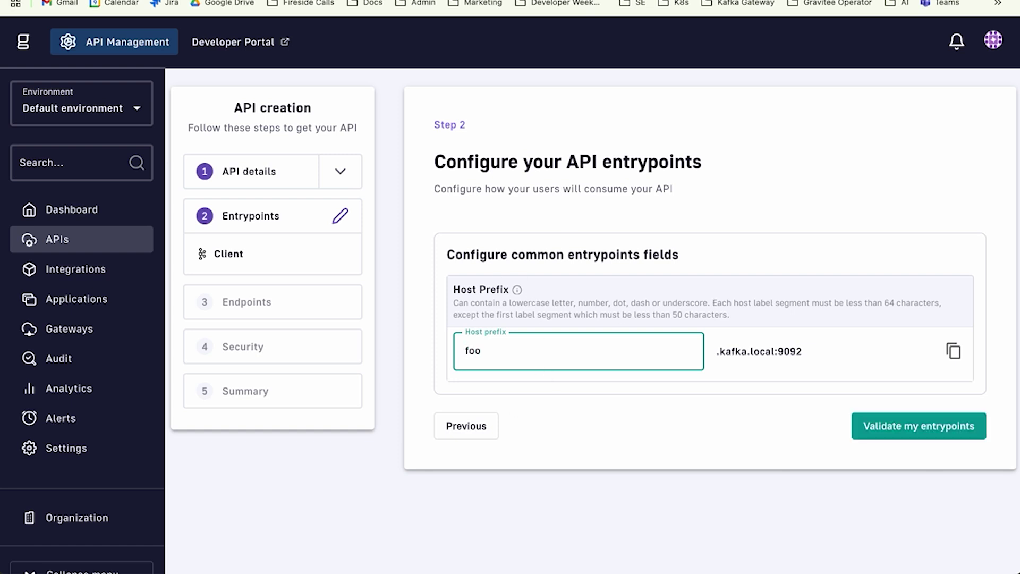
pyautogui.moveTo(529, 349); pyautogui.dragTo(352, 352)
pyautogui.moveTo(719, 358); pyautogui.dragTo(877, 359)
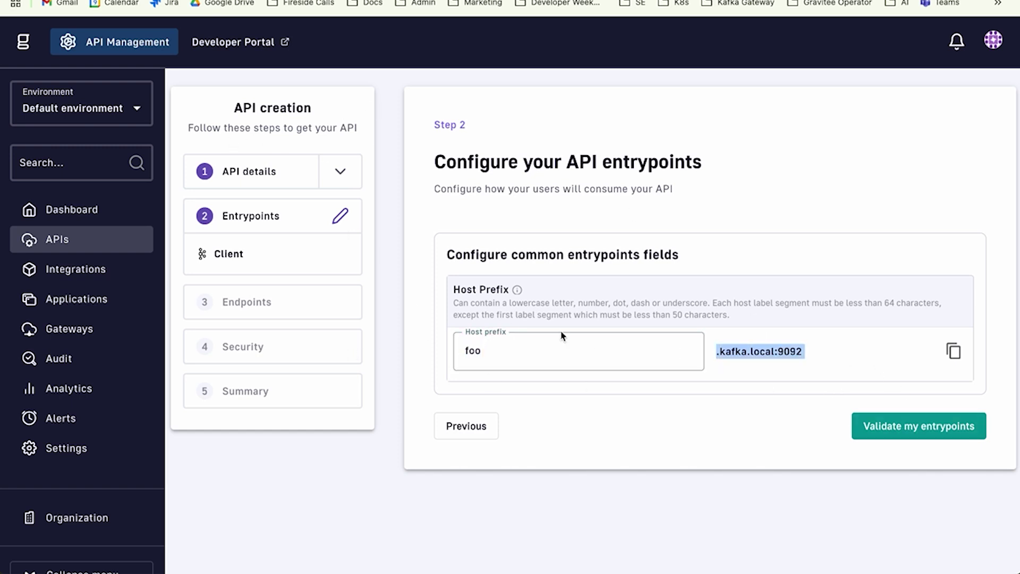
pyautogui.click(891, 421)
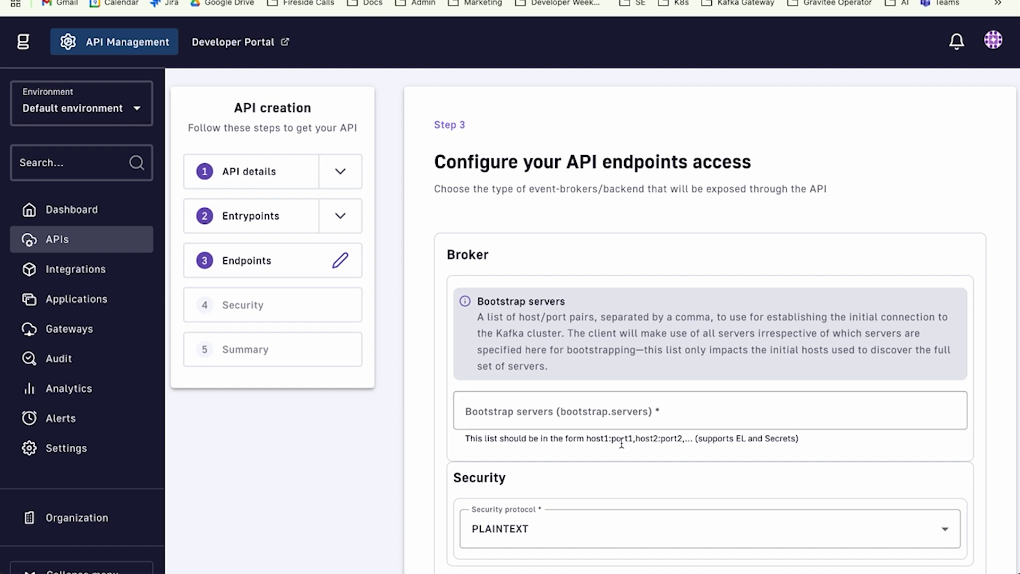
pyautogui.scroll(-3, 622, 443)
pyautogui.scroll(1, 541, 290)
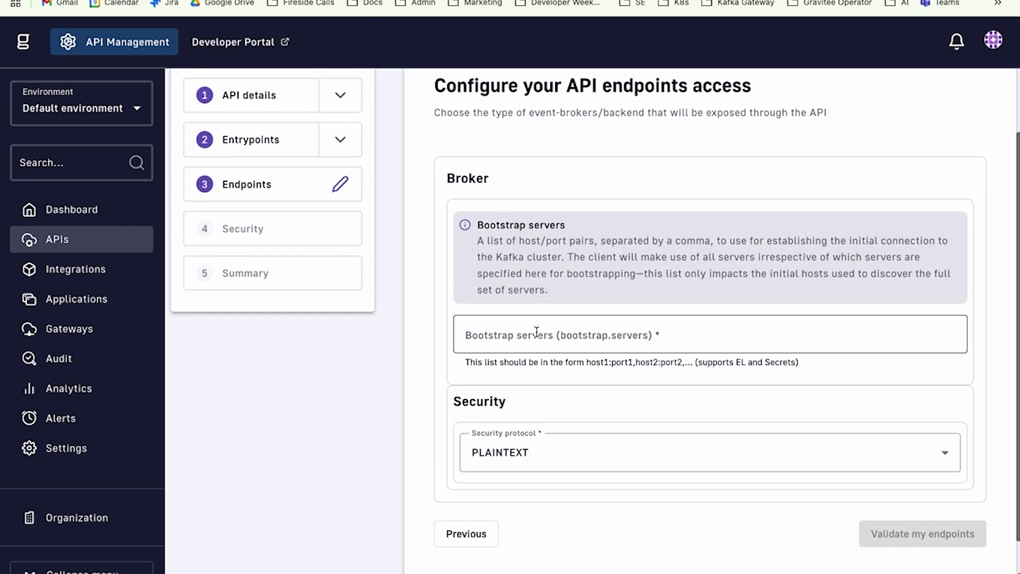
pyautogui.click(535, 332)
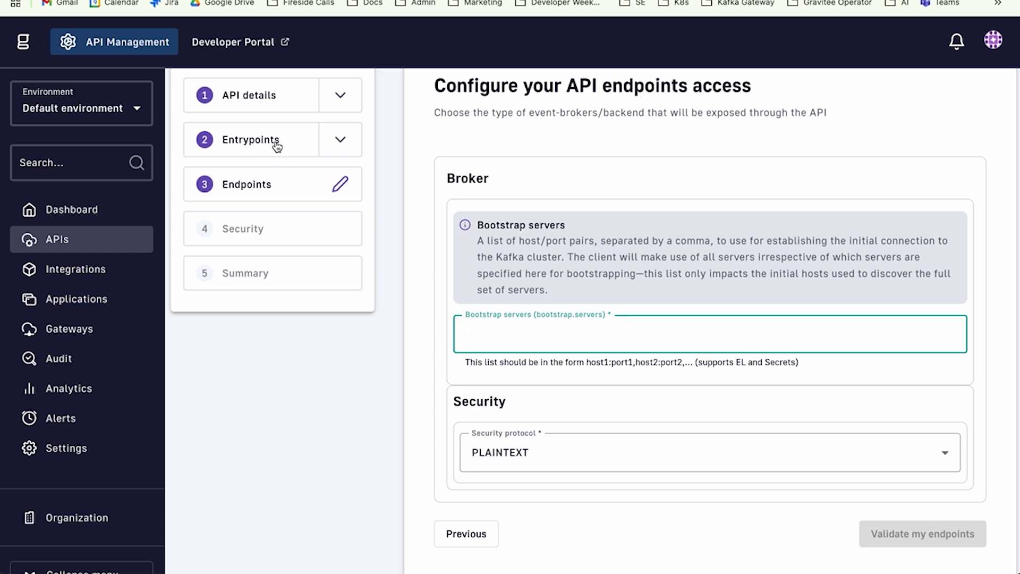
pyautogui.click(572, 339)
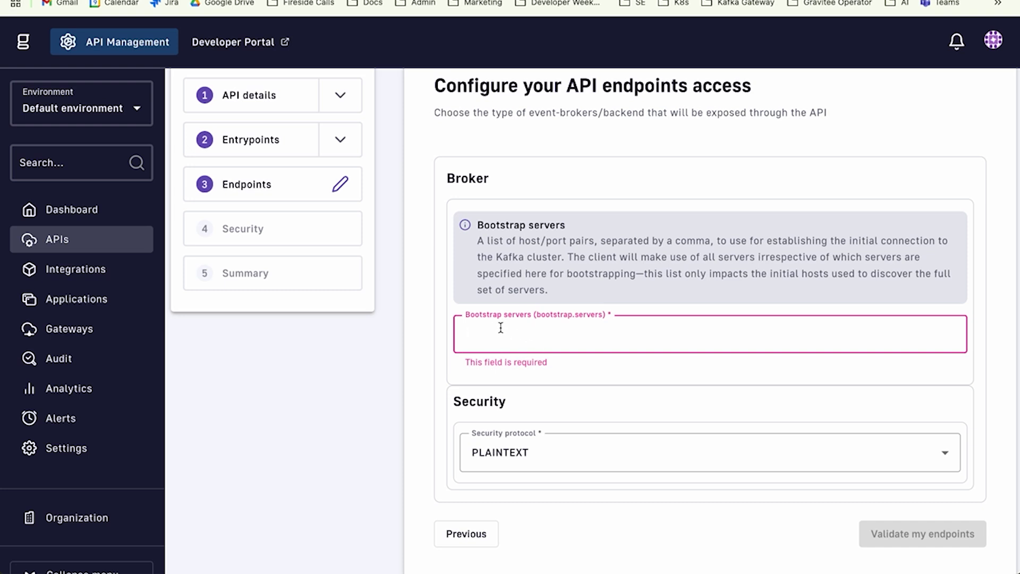
pyautogui.moveTo(24, 354)
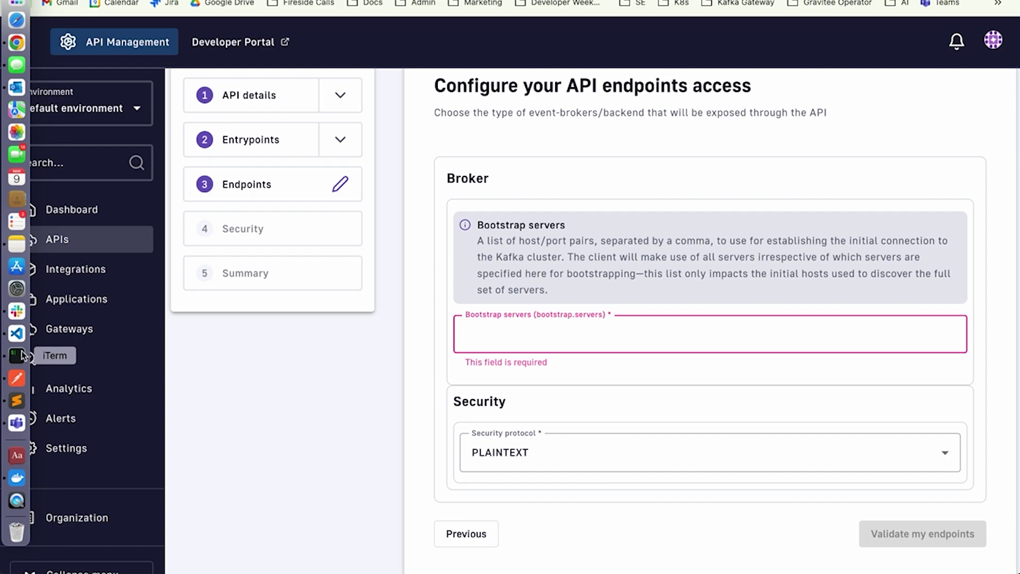
pyautogui.click(17, 336)
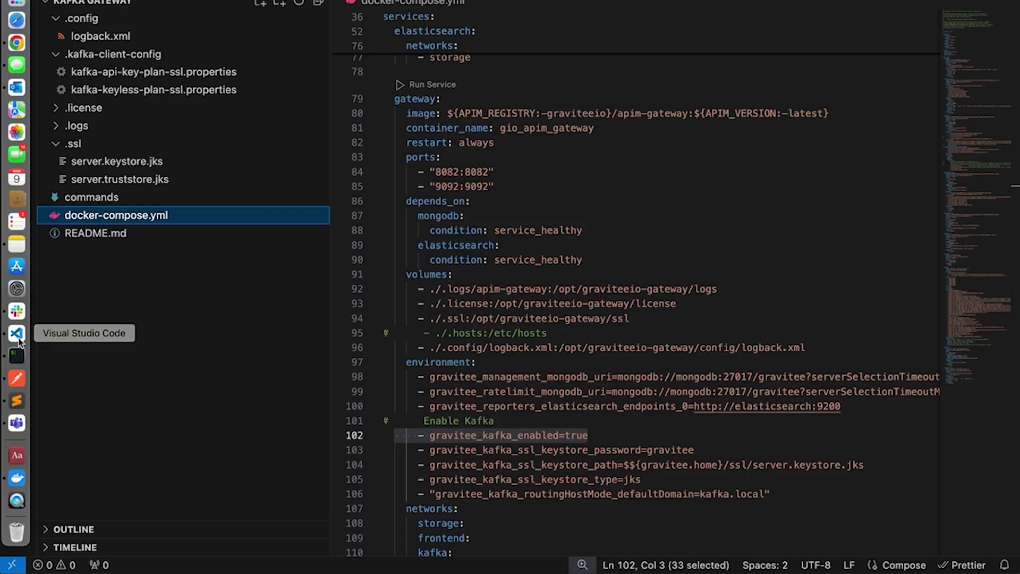
pyautogui.press('super+Tab')
pyautogui.click(570, 334)
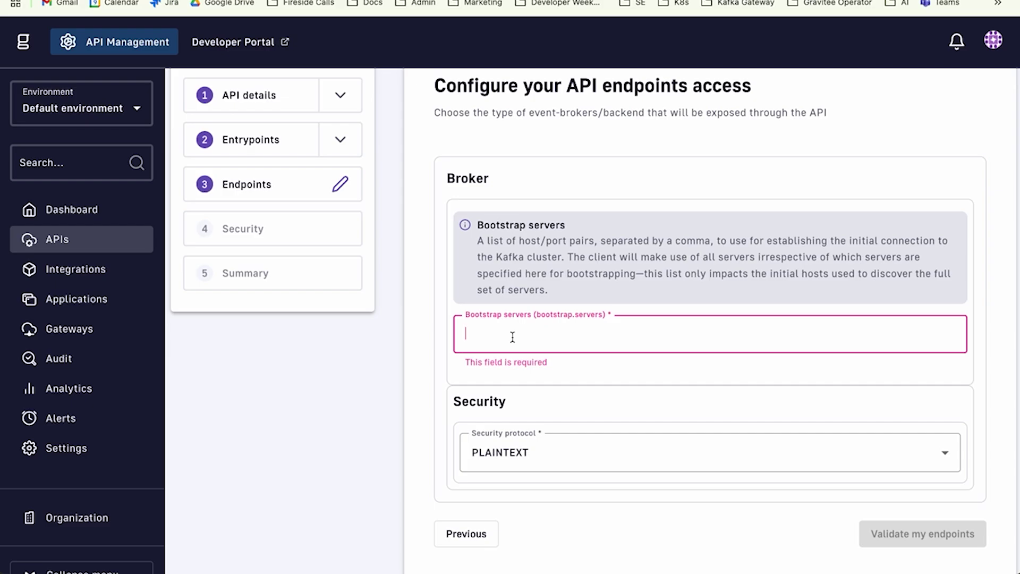
# Switch to Visual Studio Code, open README.md and copy the PLAINTEXT broker address kafka:9091 from the endpoint configuration instructions.
pyautogui.press('super+Tab')
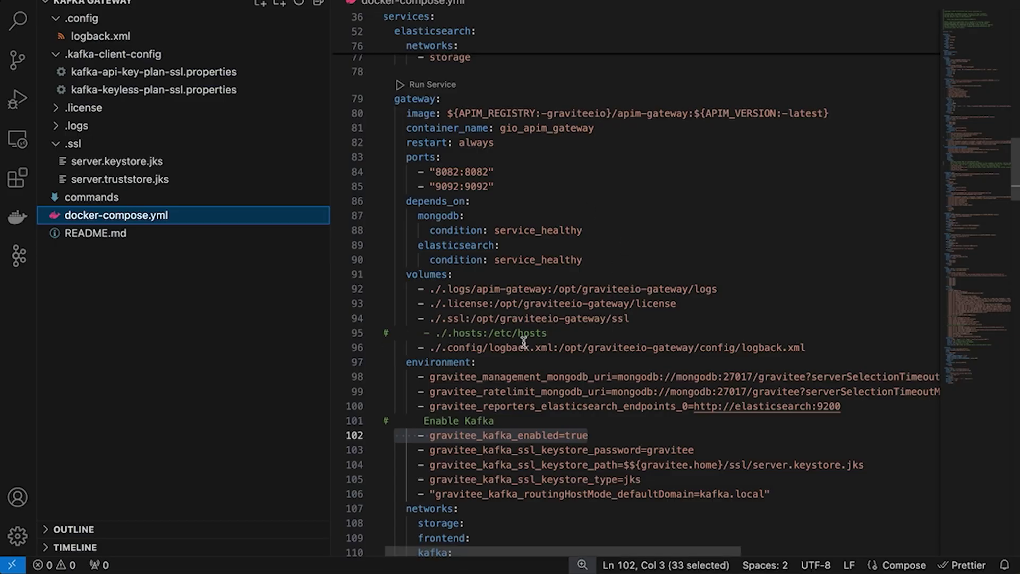
pyautogui.click(136, 234)
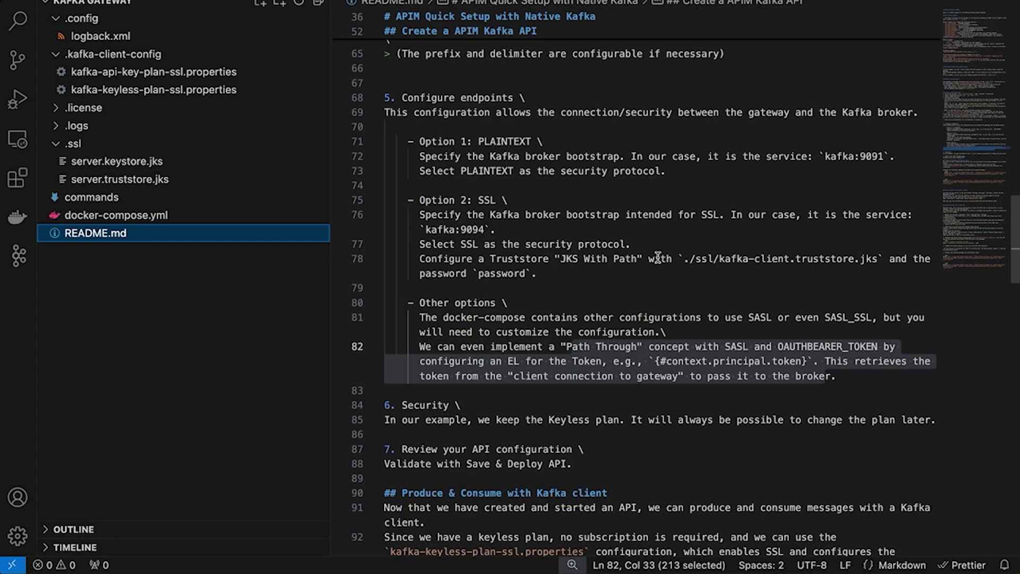
pyautogui.click(706, 169)
pyautogui.moveTo(825, 156); pyautogui.dragTo(884, 159)
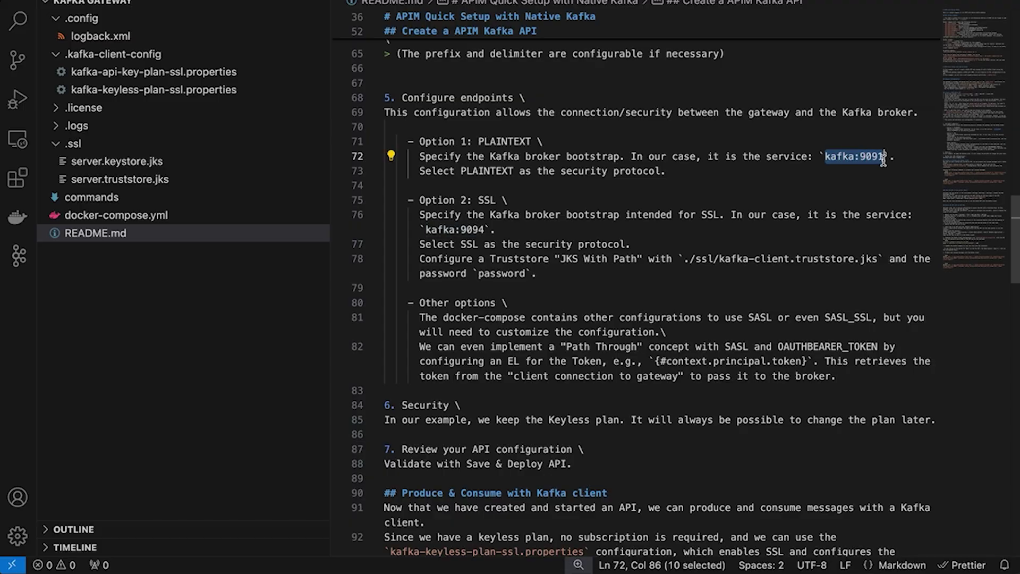
pyautogui.hotkey('ctrl', 'c')
# Return to the Gravitee console, paste kafka:9091 as the bootstrap servers, keep the PLAINTEXT security protocol, and validate the endpoints.
pyautogui.press('super+Tab')
pyautogui.click(691, 333)
pyautogui.hotkey('ctrl', 'v')
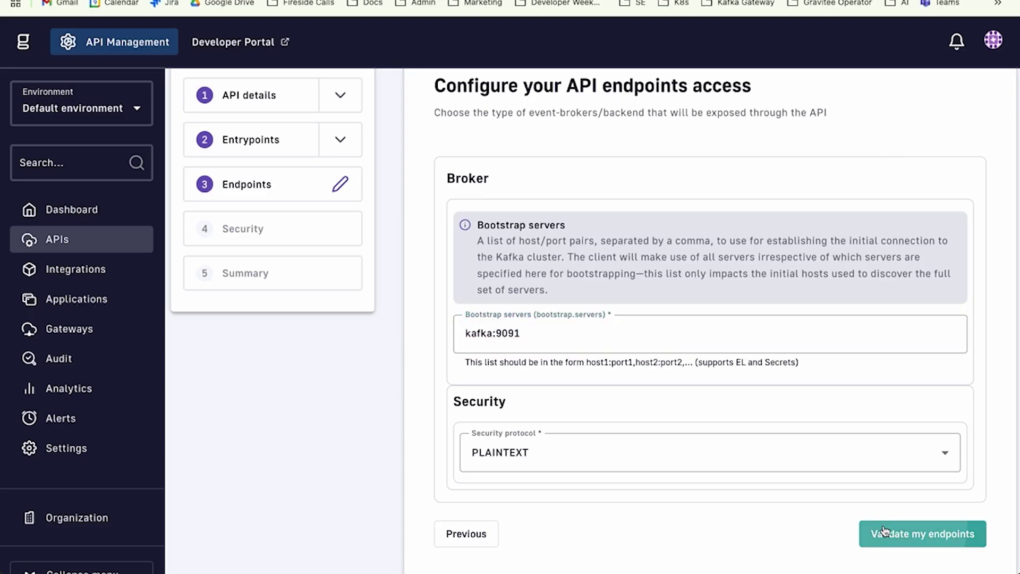
pyautogui.click(885, 532)
pyautogui.moveTo(523, 410); pyautogui.dragTo(364, 400)
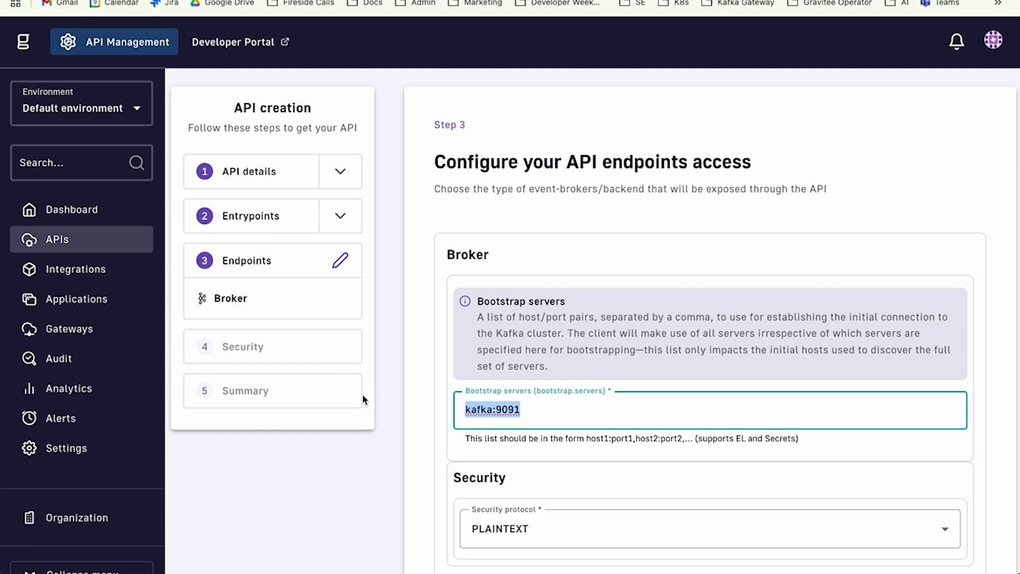
pyautogui.scroll(-3, 540, 382)
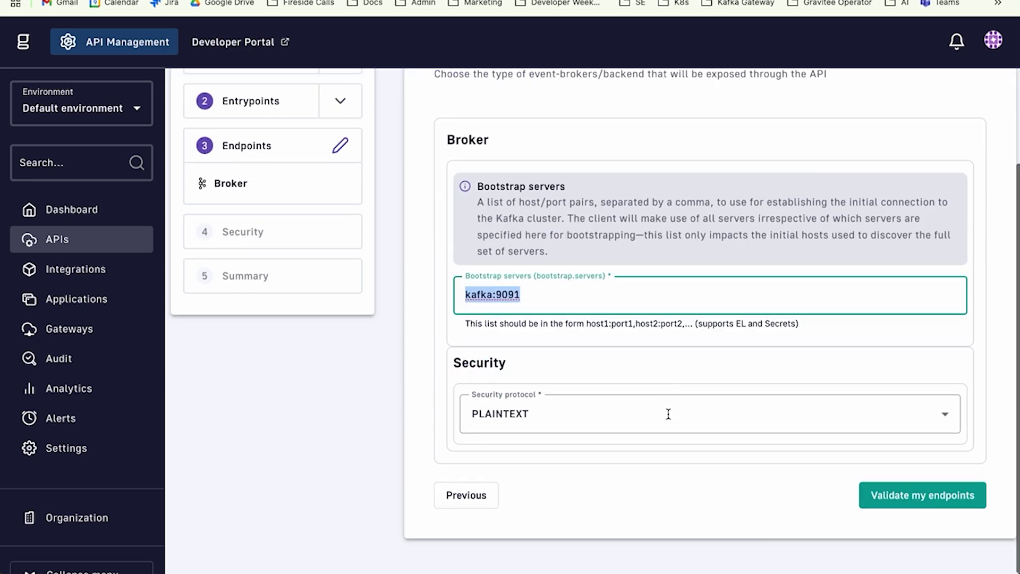
pyautogui.click(918, 494)
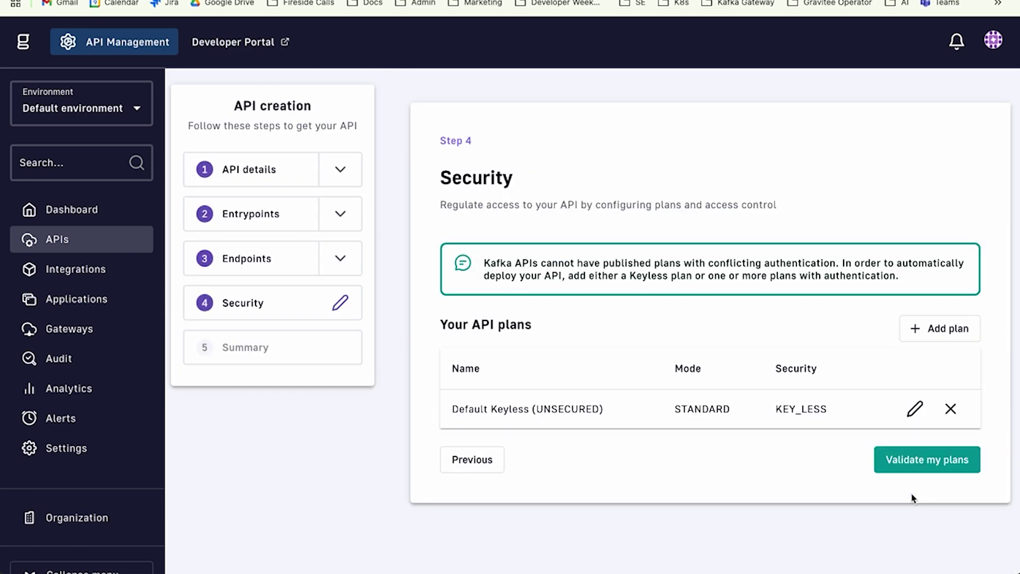
# Accept the Default Keyless (UNSECURED) plan and submit the API for creation from the summary.
pyautogui.click(932, 462)
pyautogui.scroll(-4, 656, 396)
pyautogui.click(574, 467)
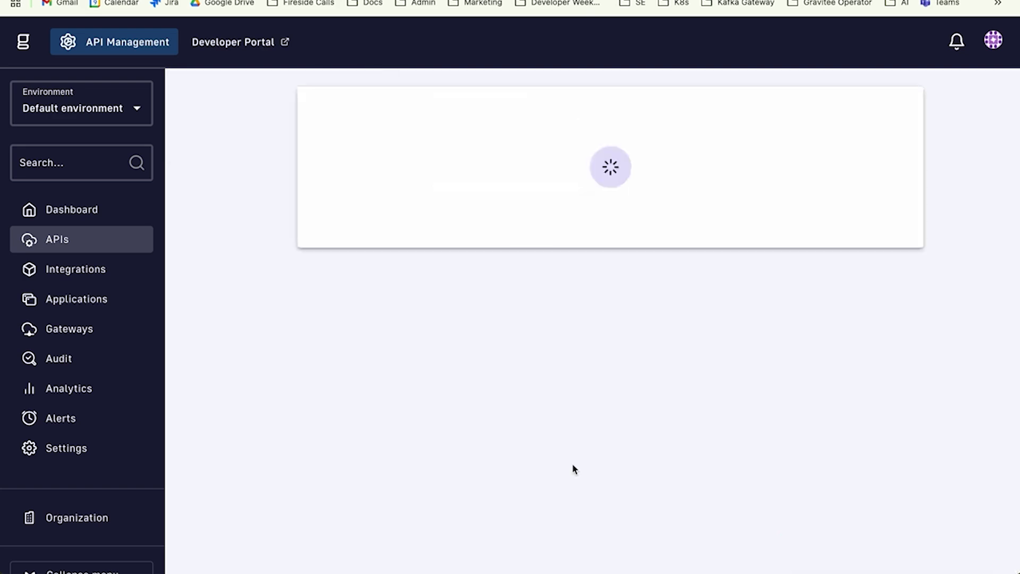
# Open the newly created API and review its general configuration page, including the Danger Zone options.
pyautogui.click(642, 234)
pyautogui.scroll(-5, 489, 320)
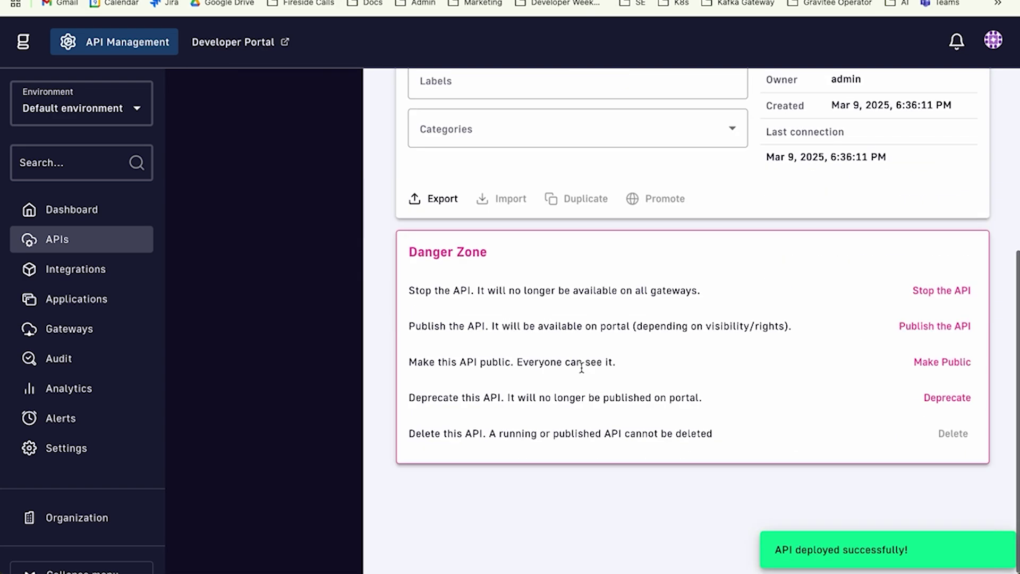
pyautogui.scroll(5, 896, 382)
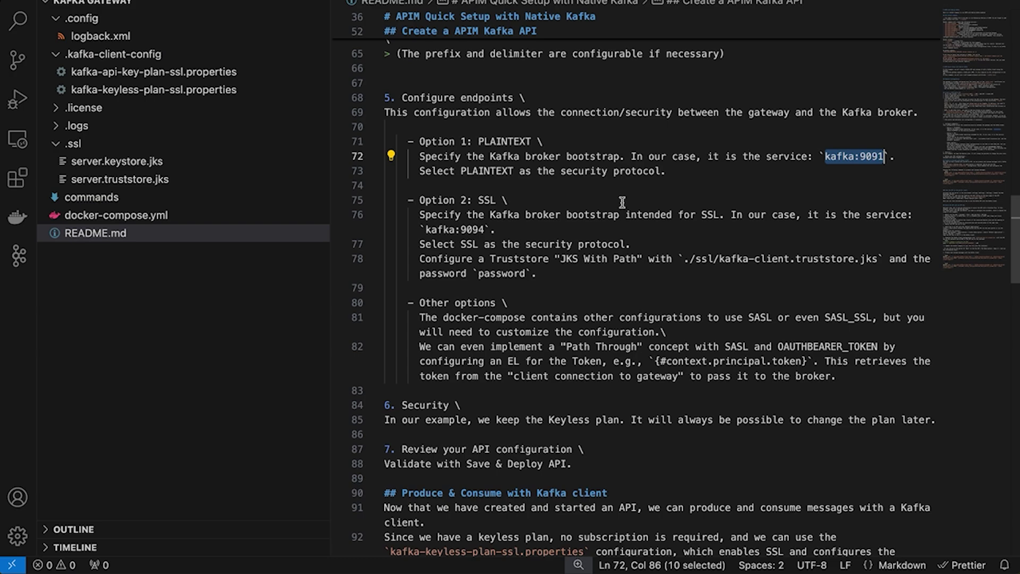
# Switch to the two terminal windows and clear the old output in both.
pyautogui.hotkey('ctrl', 'Up')
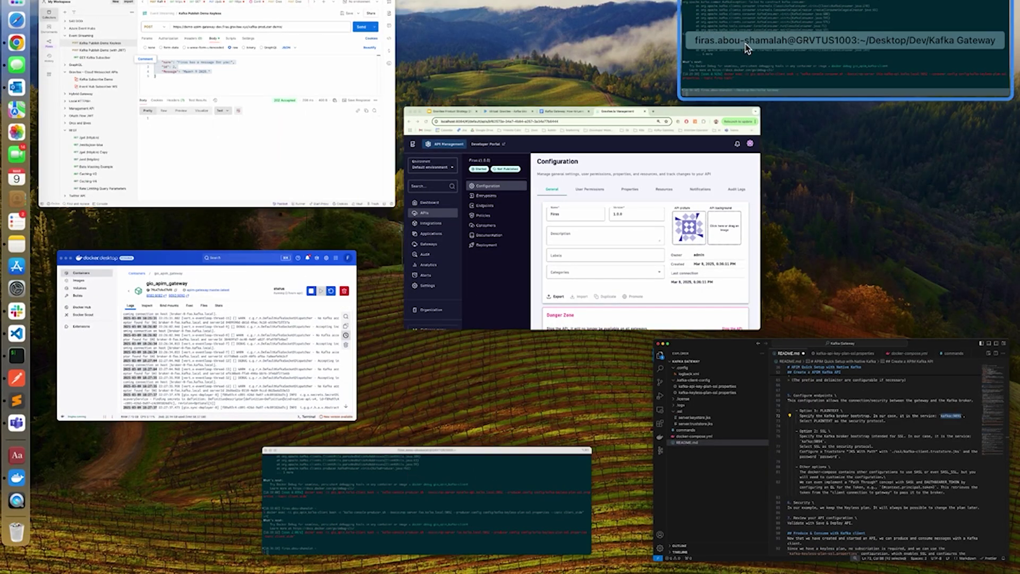
pyautogui.click(775, 68)
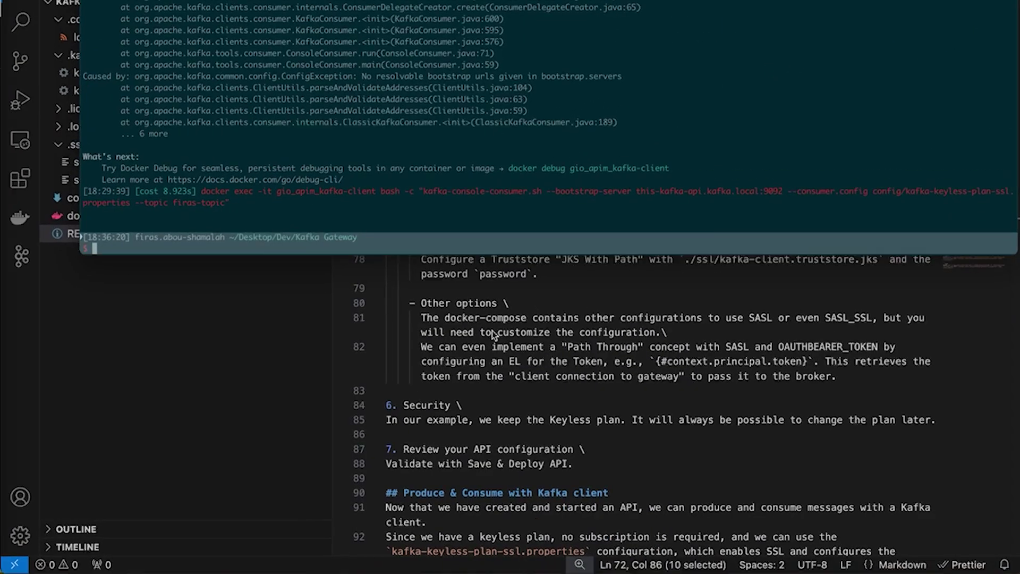
pyautogui.hotkey('ctrl', 'Up')
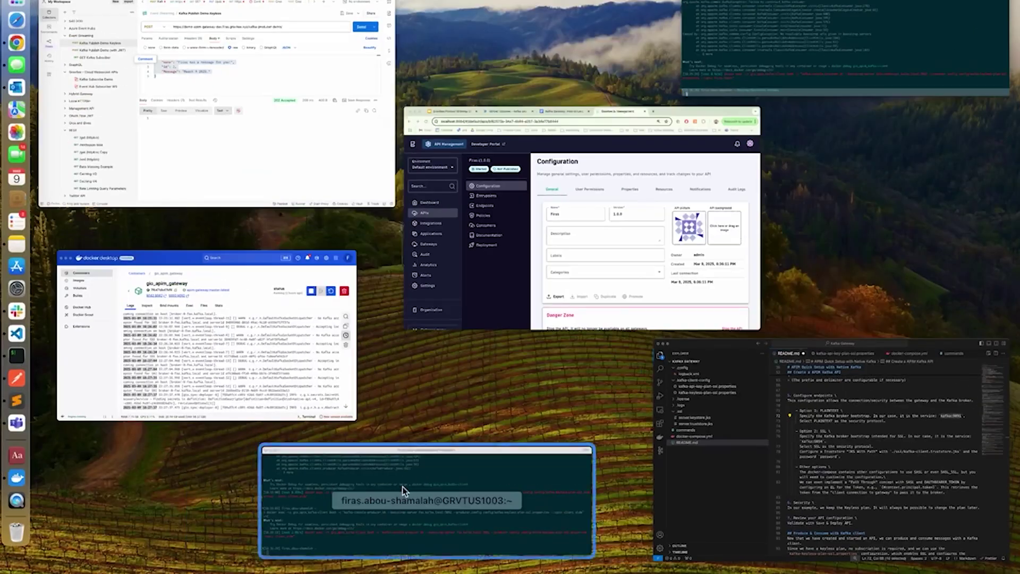
pyautogui.click(405, 491)
pyautogui.write('lear')
pyautogui.press('Return')
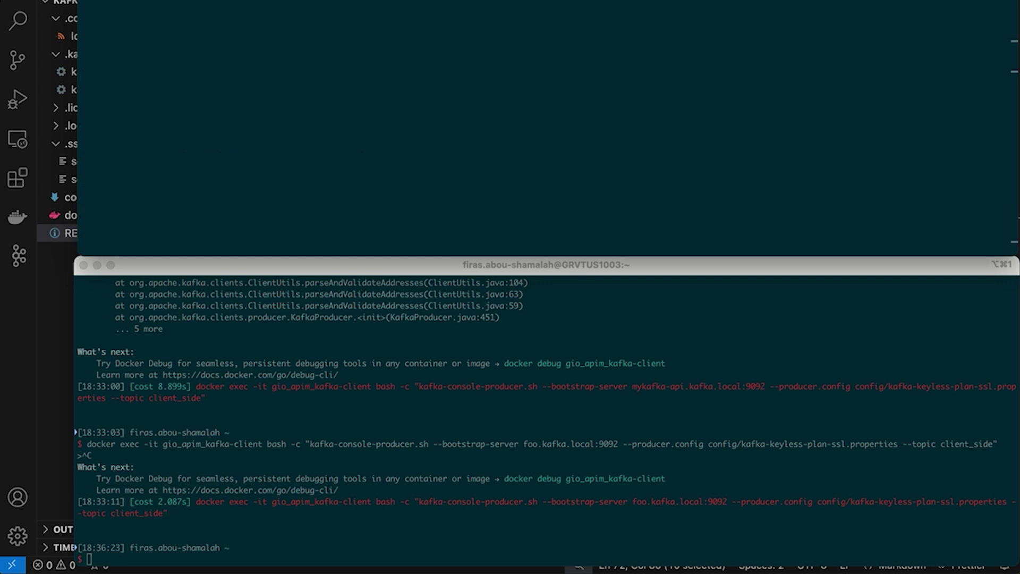
pyautogui.click(425, 380)
pyautogui.write('clear')
pyautogui.press('Return')
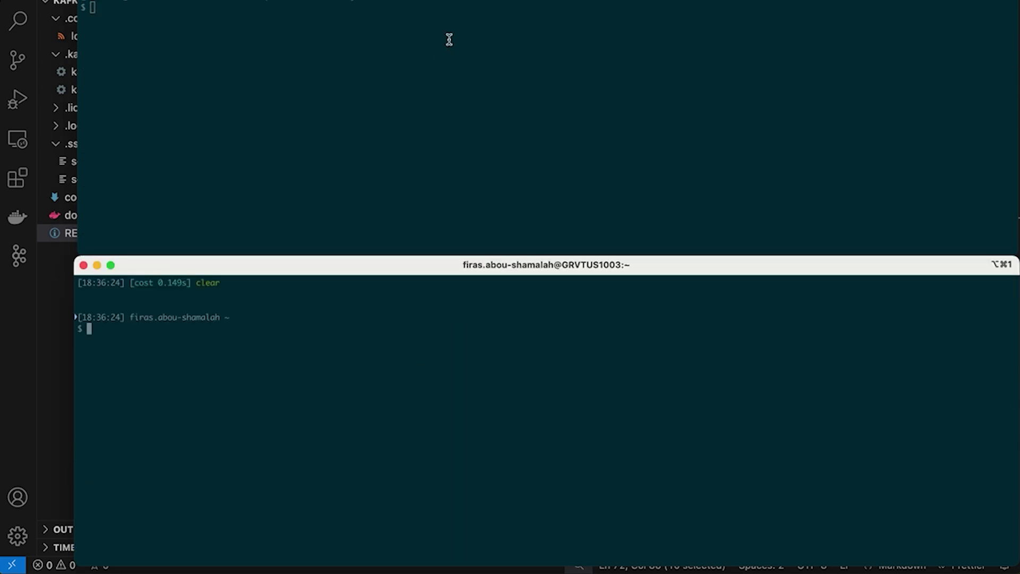
# Recall the kafka-console-producer.sh command for foo.kafka.local:9092 from the shell history in the Kafka Gateway terminal.
pyautogui.click(449, 40)
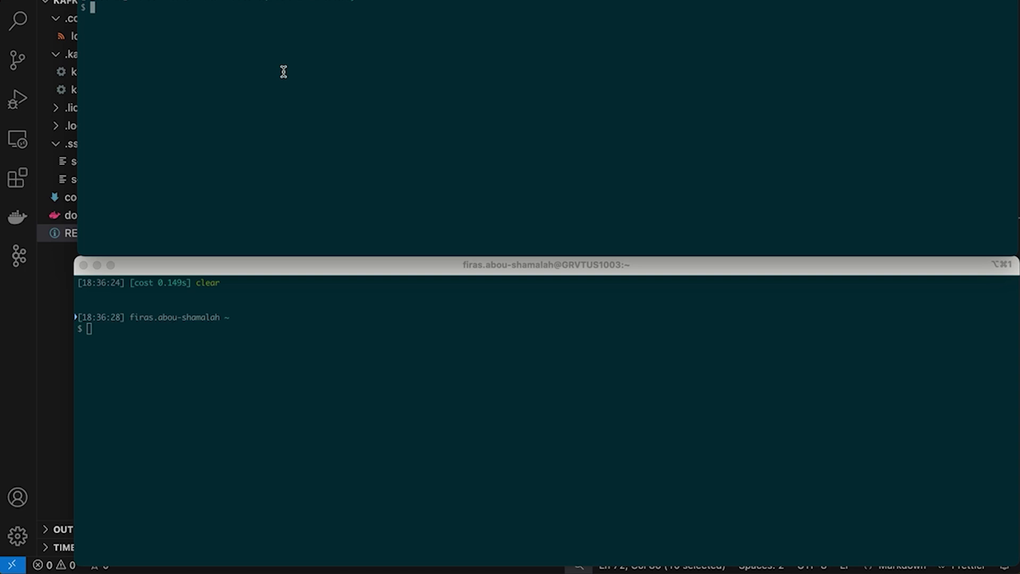
pyautogui.press('Up')
pyautogui.press('Up')
pyautogui.press('Down')
pyautogui.hotkey('ctrl', 'r')
pyautogui.write('produc')
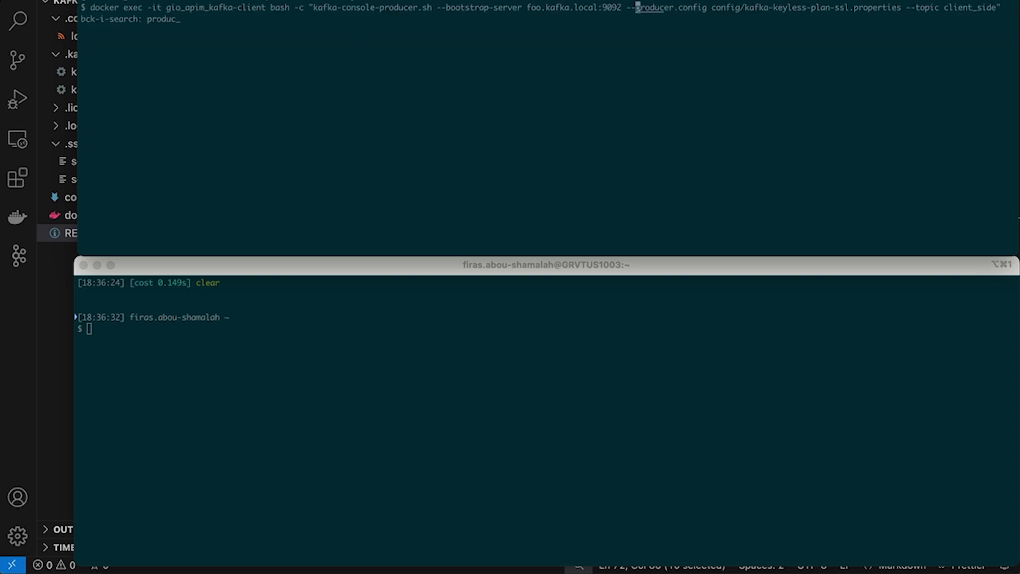
pyautogui.press('Left')
pyautogui.press('Left')
pyautogui.press('Left')
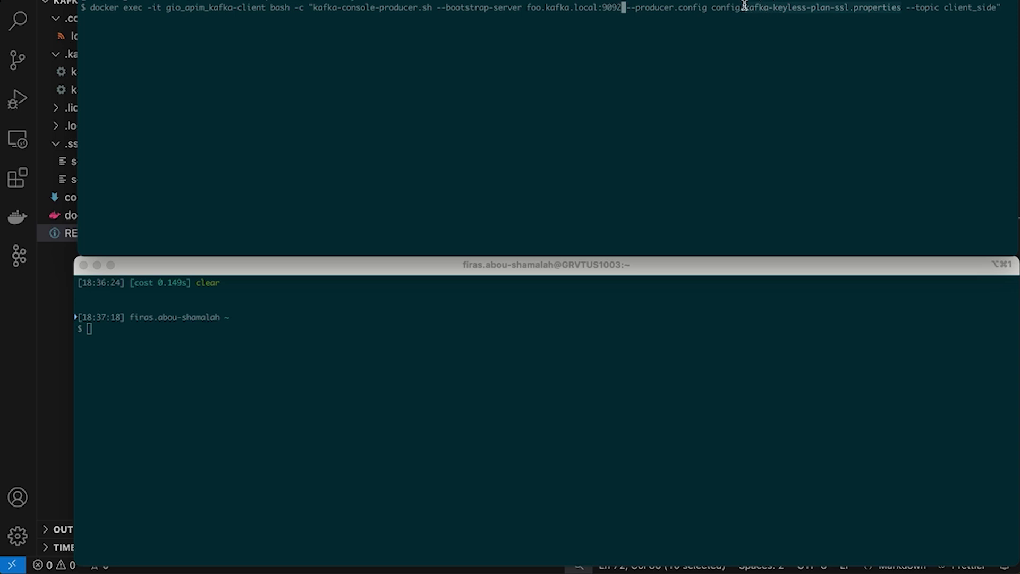
# Switch to Visual Studio Code and examine the SSL settings in kafka-keyless-plan-ssl.properties.
pyautogui.click(38, 281)
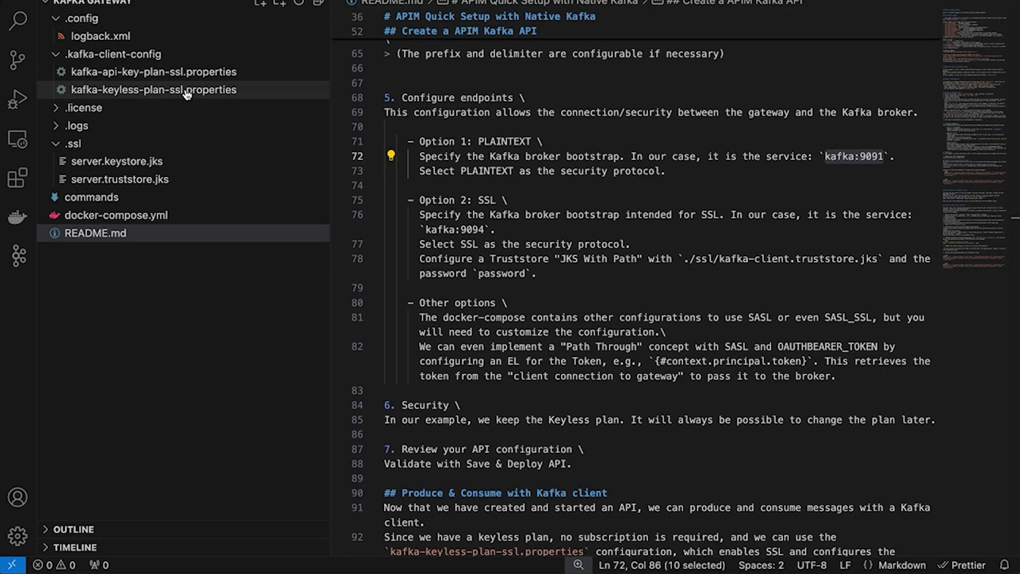
pyautogui.click(186, 90)
pyautogui.moveTo(612, 62); pyautogui.dragTo(306, 5)
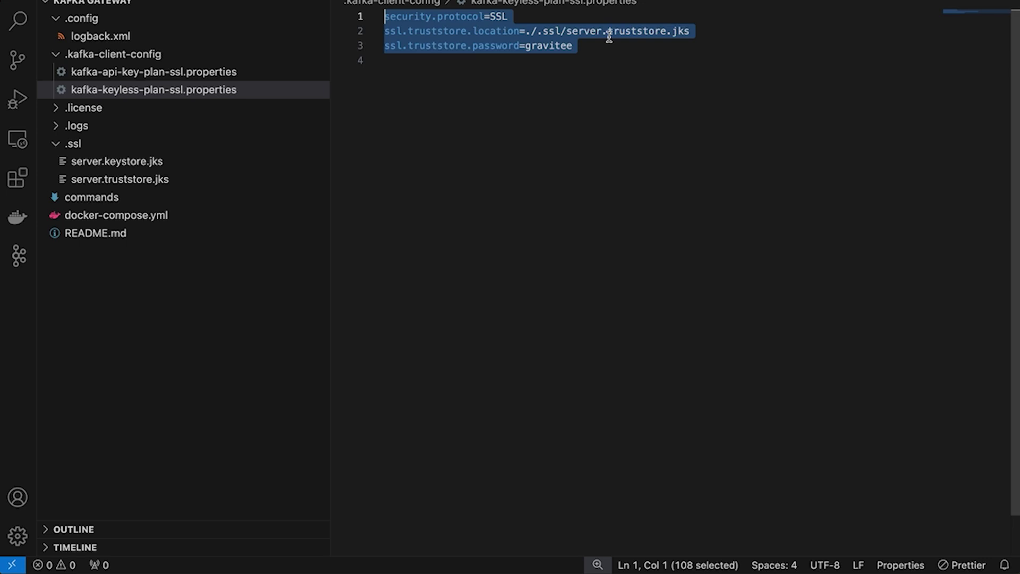
# Open kafka-api-key-plan-ssl.properties and examine the username and password placeholders of the SASL login configuration.
pyautogui.click(189, 71)
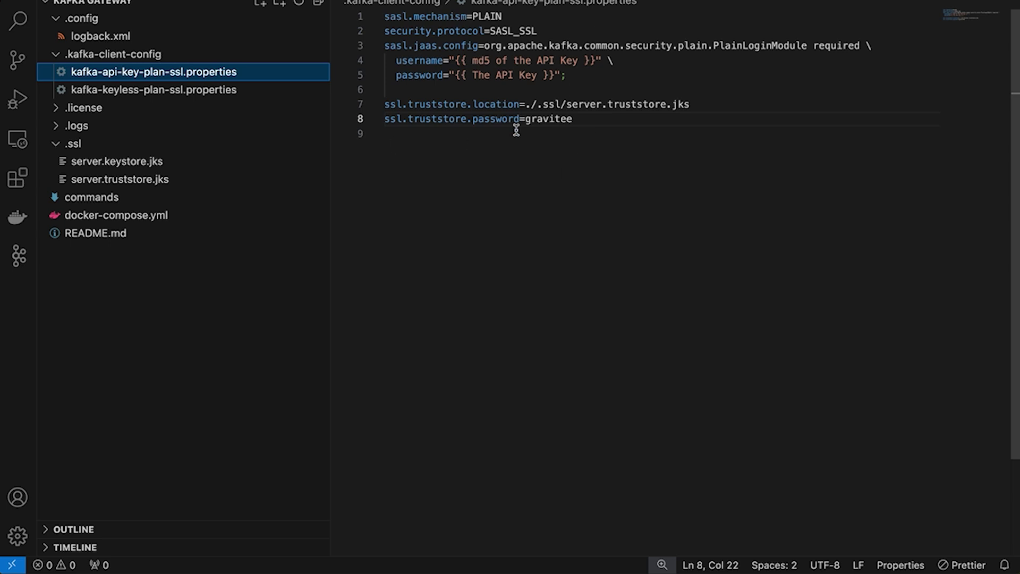
pyautogui.moveTo(596, 60); pyautogui.dragTo(457, 55)
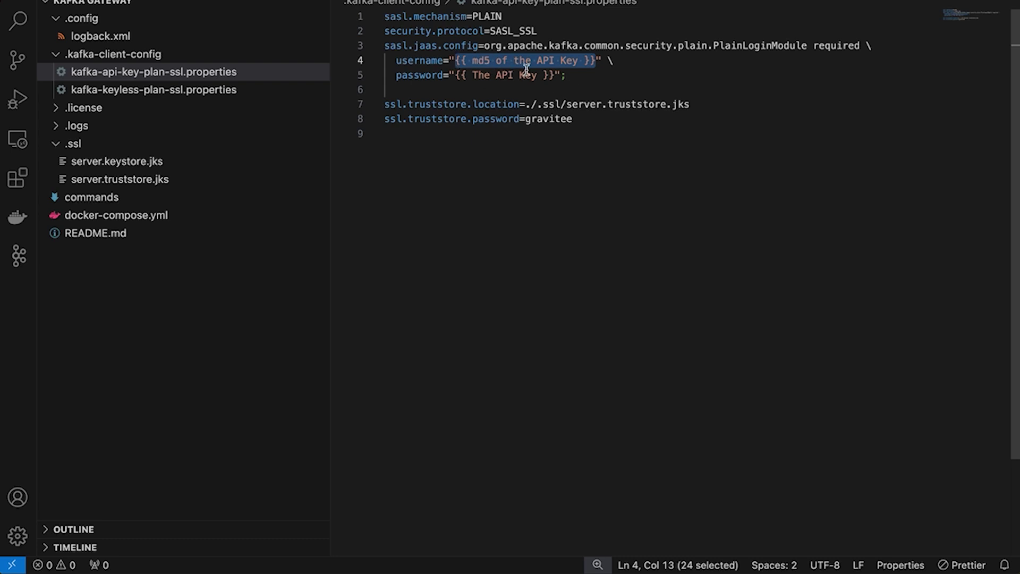
pyautogui.doubleClick(420, 60)
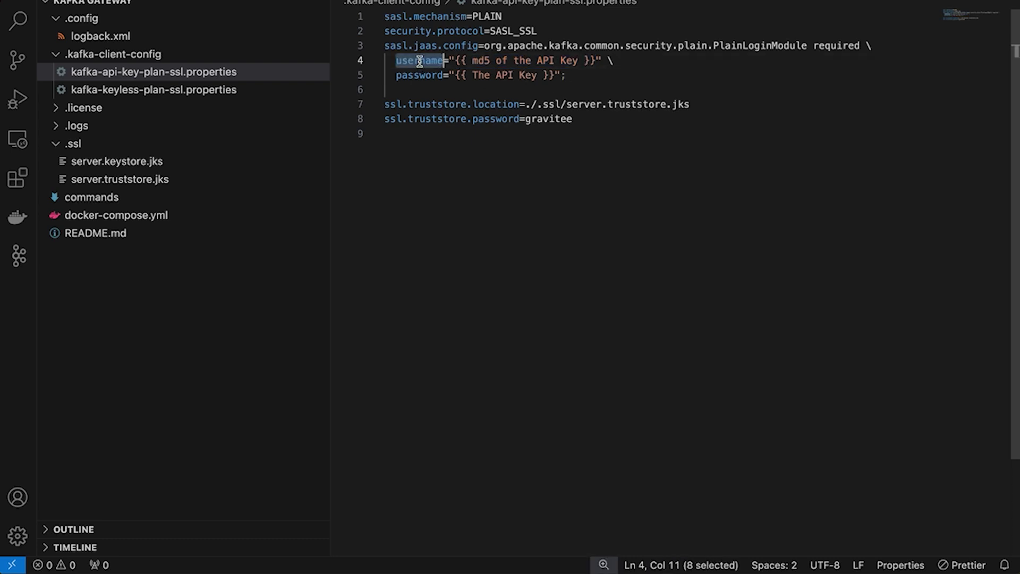
pyautogui.moveTo(463, 73); pyautogui.dragTo(540, 75)
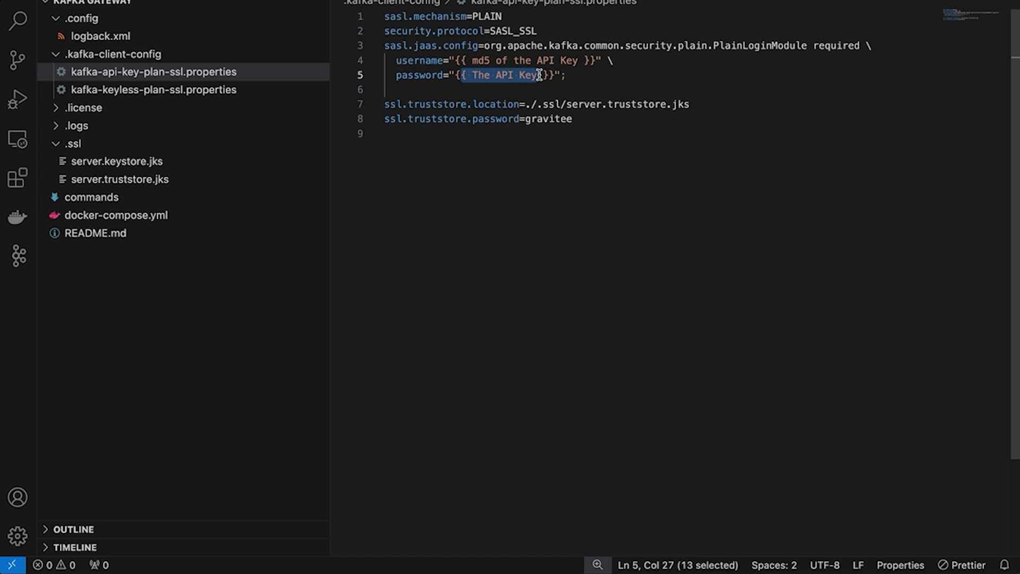
pyautogui.click(540, 75)
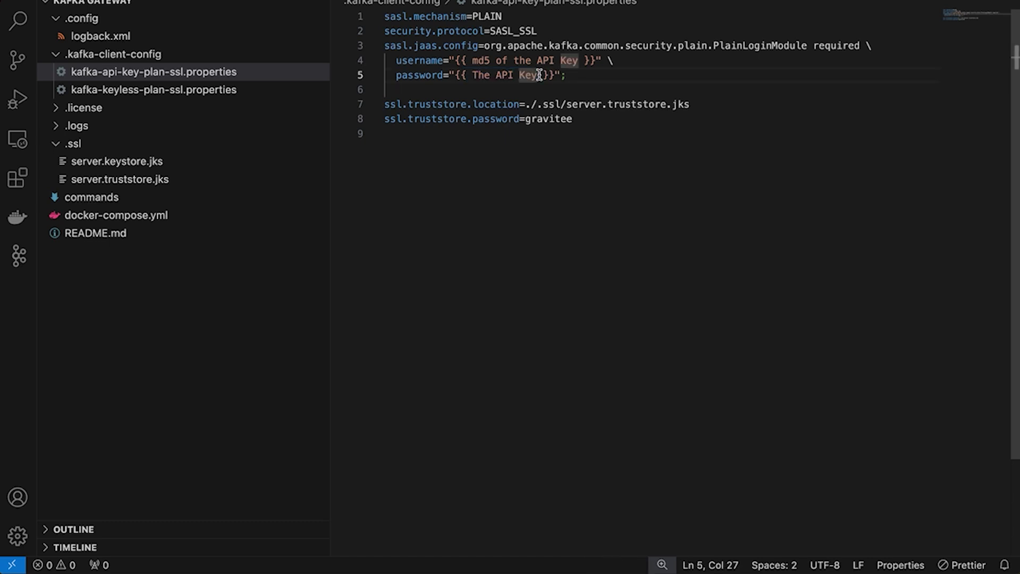
# Return to the terminals and find the kafka-console-consumer.sh command in the empty terminal's shell history.
pyautogui.press('super+Tab')
pyautogui.click(696, 41)
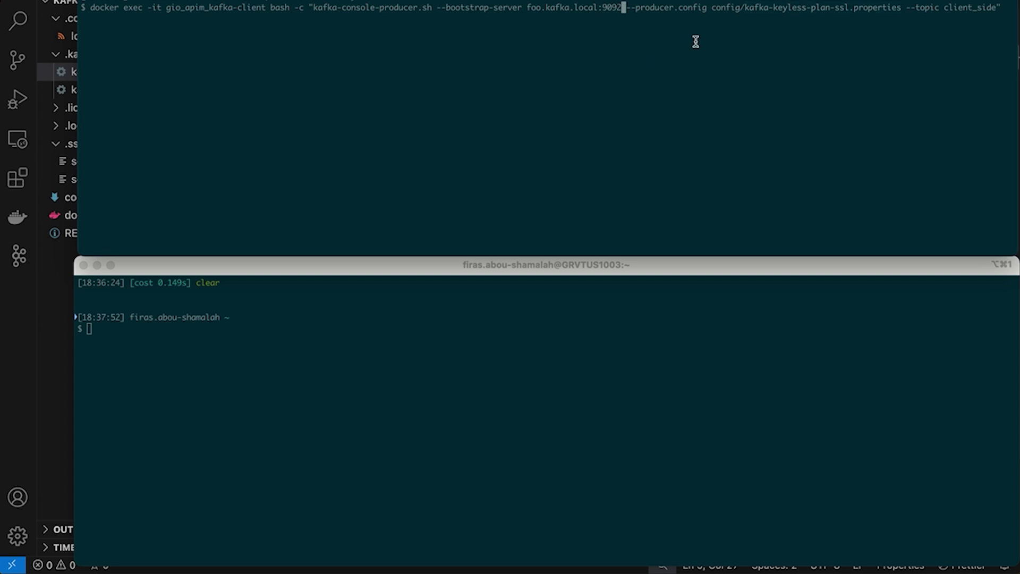
pyautogui.click(468, 341)
pyautogui.press('Up')
pyautogui.press('Down')
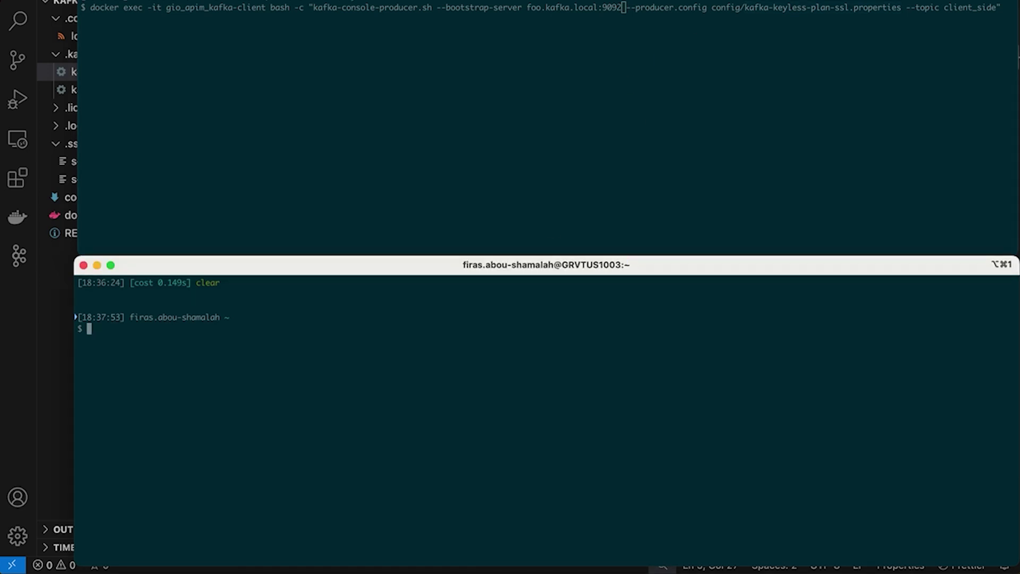
pyautogui.hotkey('ctrl', 'r')
pyautogui.write('consu')
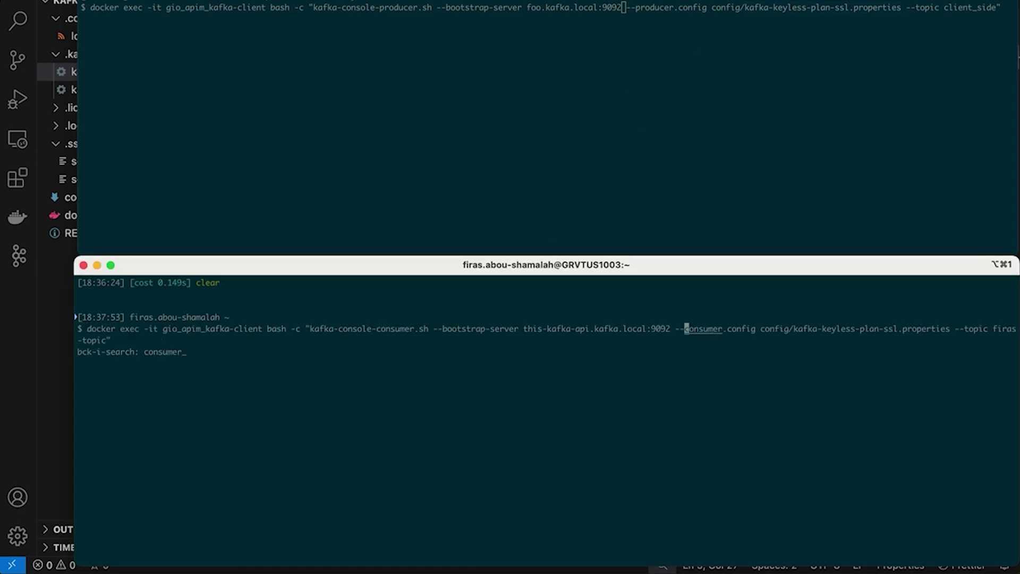
# Replace the host prefix this-kafka-api in the consumer command's bootstrap server with foo.
pyautogui.press('Escape')
pyautogui.hotkey('alt', 'Left')
pyautogui.hotkey('alt', 'Left')
pyautogui.hotkey('alt', 'Left')
pyautogui.press('Left')
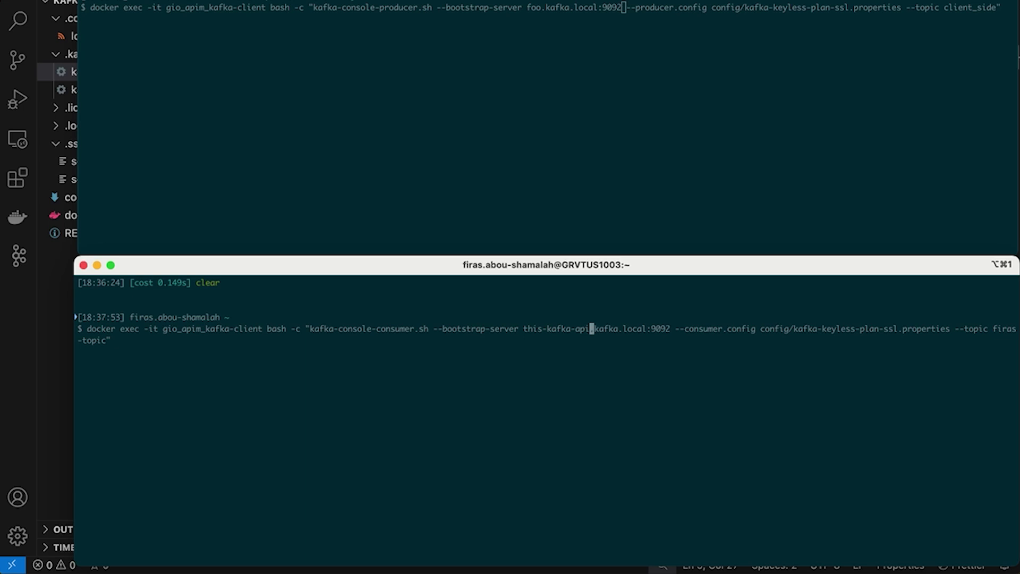
pyautogui.press('BackSpace')
pyautogui.press('BackSpace')
pyautogui.press('BackSpace')
pyautogui.press('BackSpace')
pyautogui.press('BackSpace')
pyautogui.press('BackSpace')
pyautogui.press('BackSpace')
pyautogui.press('BackSpace')
pyautogui.press('BackSpace')
pyautogui.press('BackSpace')
pyautogui.press('BackSpace')
pyautogui.press('BackSpace')
pyautogui.press('BackSpace')
pyautogui.press('BackSpace')
pyautogui.write('foo')
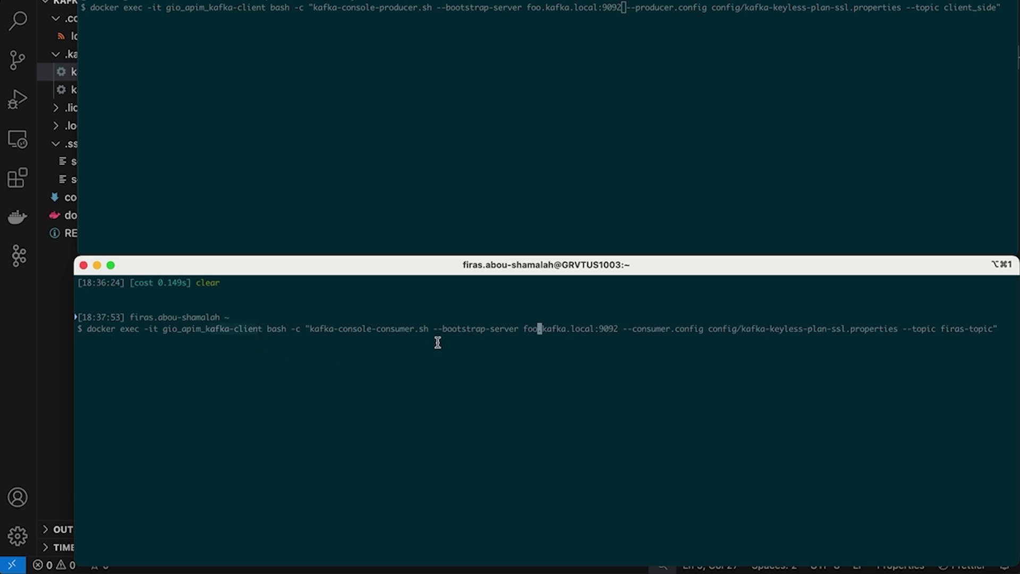
# Change the producer command's topic to the presenter's first name followed by _topic, and run the producer against foo.kafka.local:9092.
pyautogui.click(938, 305)
pyautogui.click(936, 106)
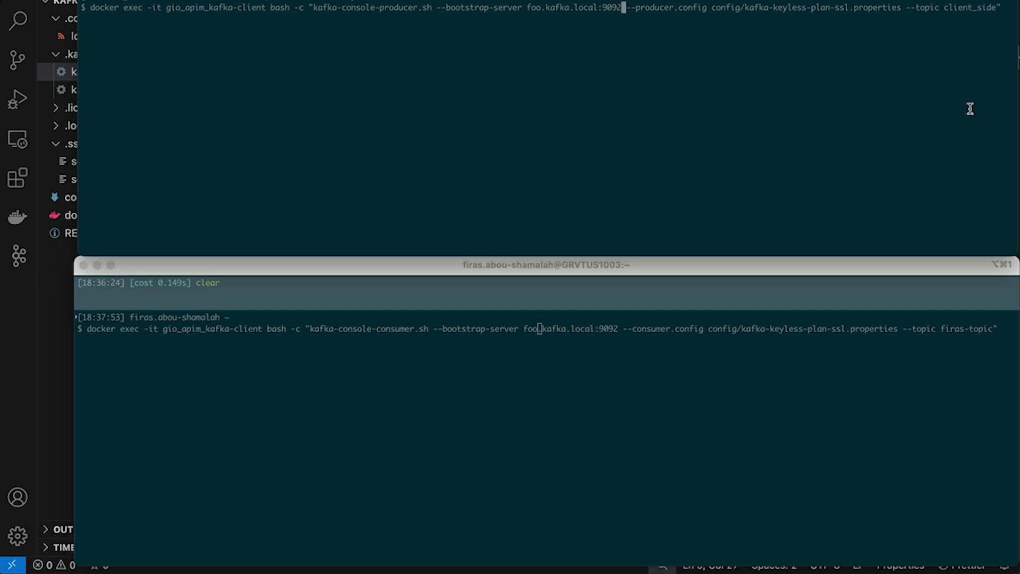
pyautogui.hotkey('ctrl', 'e')
pyautogui.press('Left')
pyautogui.press('BackSpace')
pyautogui.press('BackSpace')
pyautogui.press('BackSpace')
pyautogui.press('BackSpace')
pyautogui.press('BackSpace')
pyautogui.press('BackSpace')
pyautogui.press('BackSpace')
pyautogui.press('BackSpace')
pyautogui.press('BackSpace')
pyautogui.press('BackSpace')
pyautogui.press('BackSpace')
pyautogui.write('firas_topic')
pyautogui.click(984, 329)
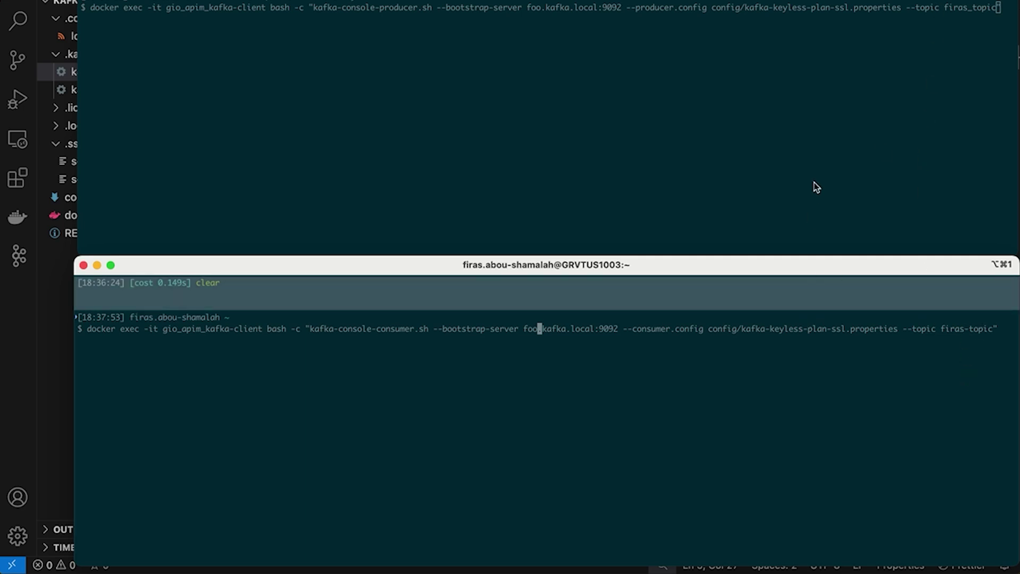
pyautogui.click(820, 167)
pyautogui.press('Return')
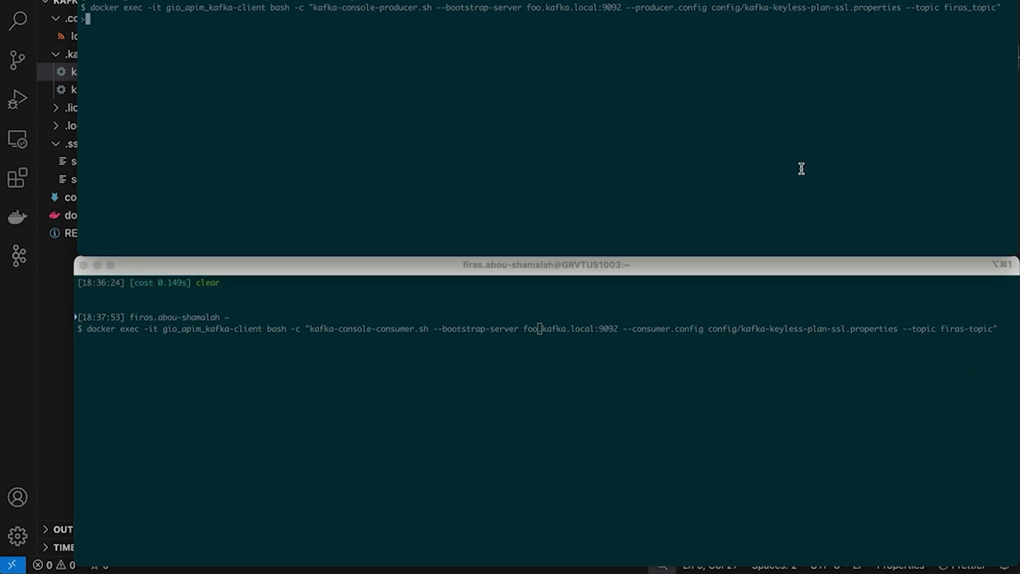
# Start the consumer and send "this is a message from" plus the presenter's first name through the producer.
pyautogui.click(530, 394)
pyautogui.press('Return')
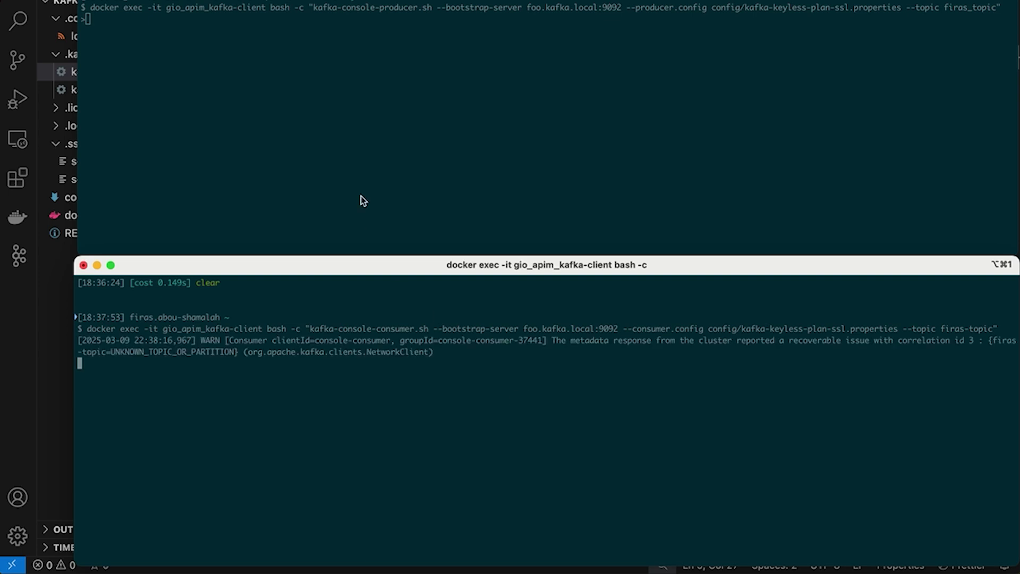
pyautogui.click(263, 75)
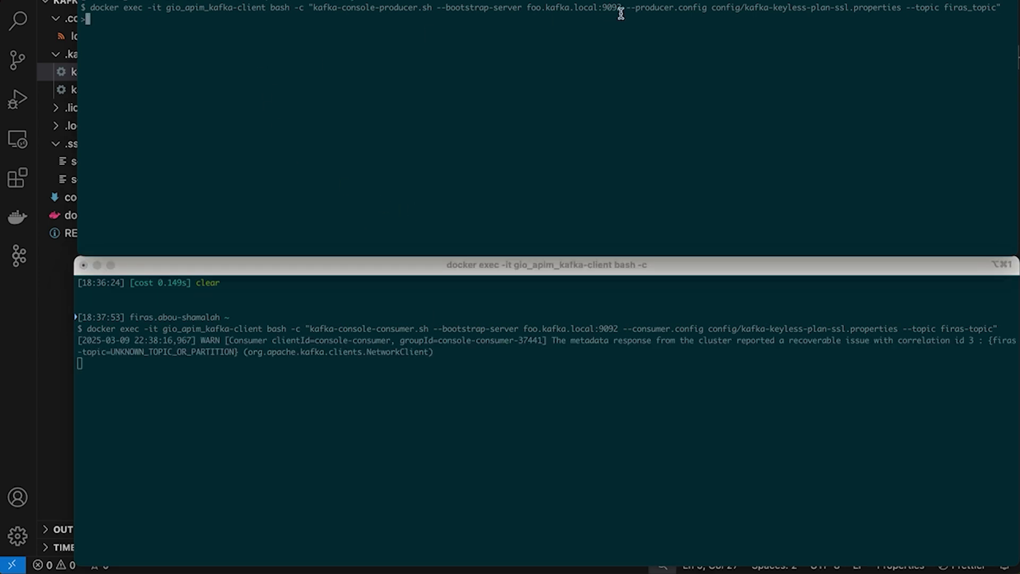
pyautogui.write('this is a message from firas')
pyautogui.press('Return')
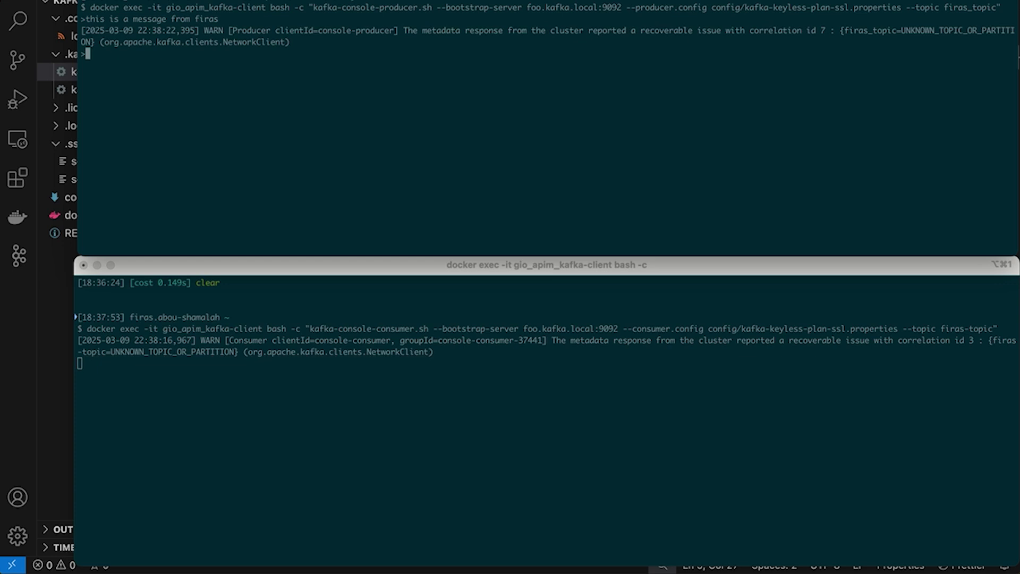
# Send a second producer message made of the presenter's first name and the word "message", and check the consumer terminal.
pyautogui.click(520, 358)
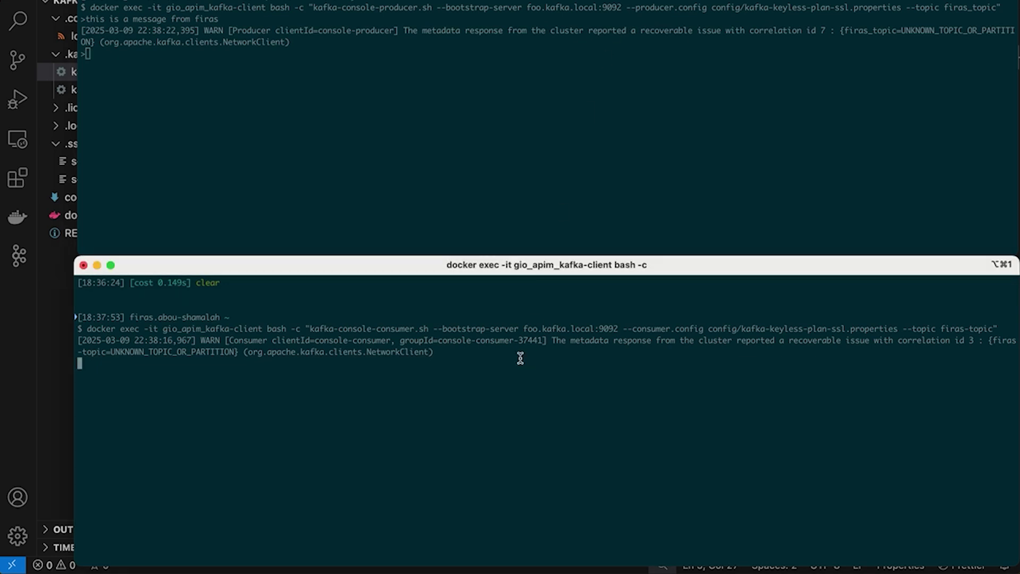
pyautogui.click(438, 165)
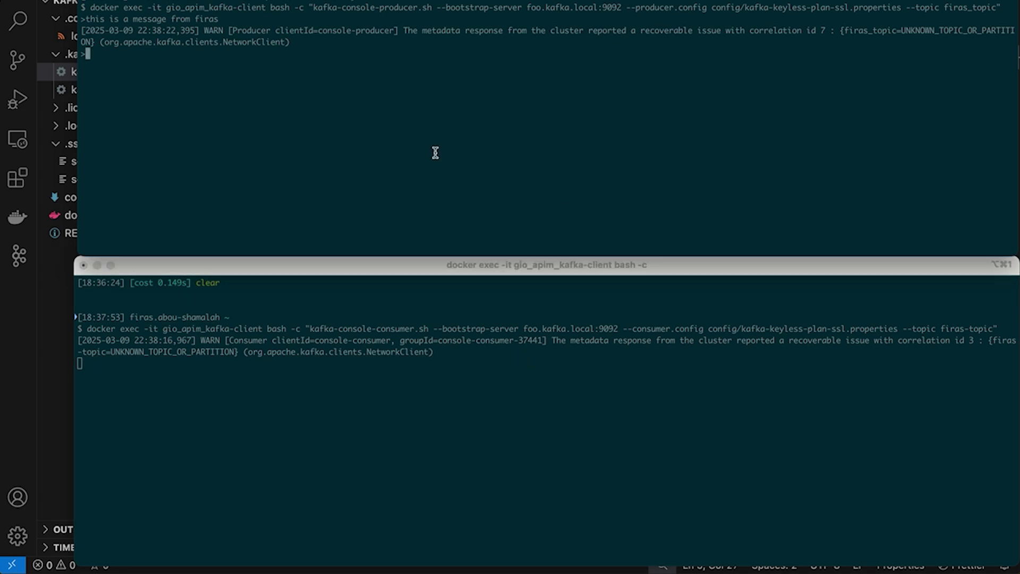
pyautogui.press('Up')
pyautogui.press('Down')
pyautogui.press('BackSpace')
pyautogui.press('BackSpace')
pyautogui.press('BackSpace')
pyautogui.press('BackSpace')
pyautogui.press('BackSpace')
pyautogui.press('BackSpace')
pyautogui.write('firas message')
pyautogui.press('Return')
pyautogui.click(313, 421)
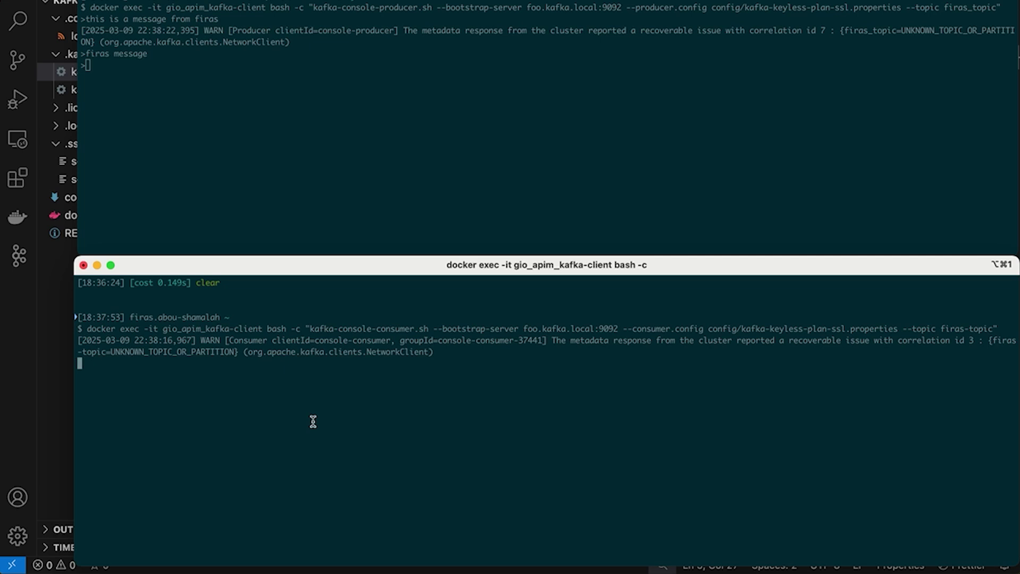
# Stop the consumer and rerun its command with an underscore instead of the hyphen in the topic name.
pyautogui.moveTo(942, 329); pyautogui.dragTo(996, 329)
pyautogui.click(943, 7)
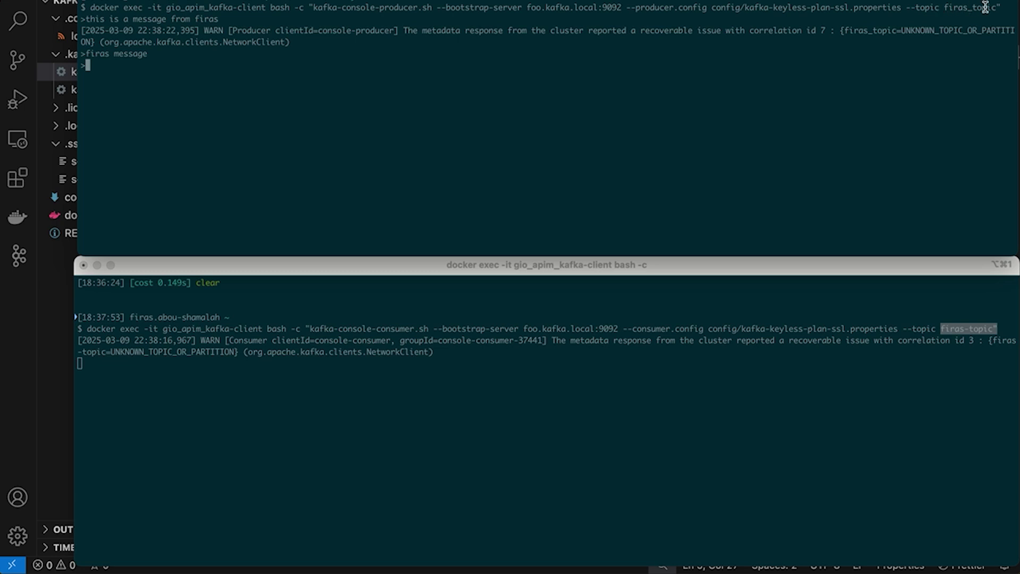
pyautogui.click(891, 346)
pyautogui.hotkey('ctrl', 'c')
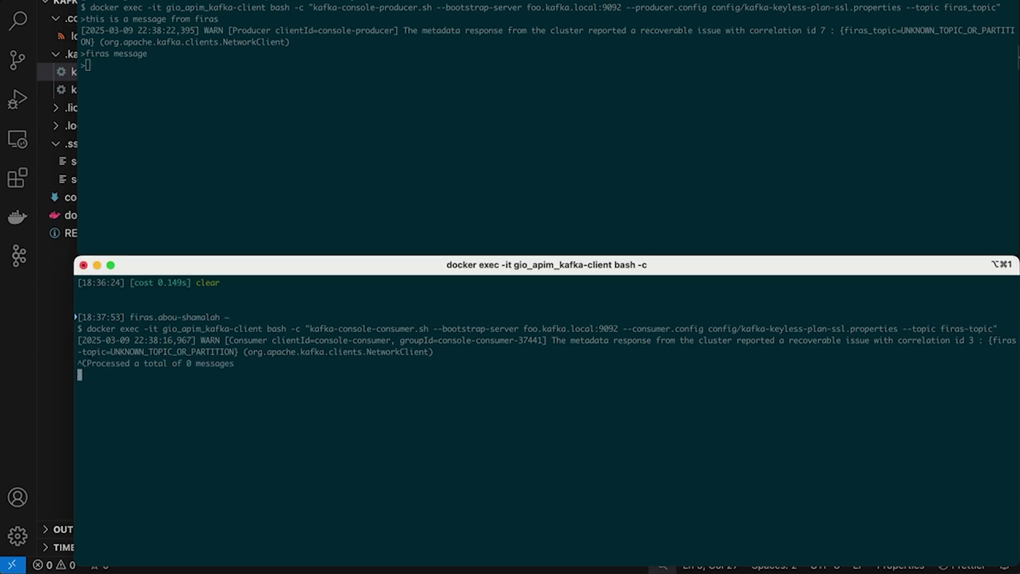
pyautogui.press('Up')
pyautogui.press('Left')
pyautogui.press('Left')
pyautogui.press('Left')
pyautogui.press('Left')
pyautogui.press('Left')
pyautogui.press('Left')
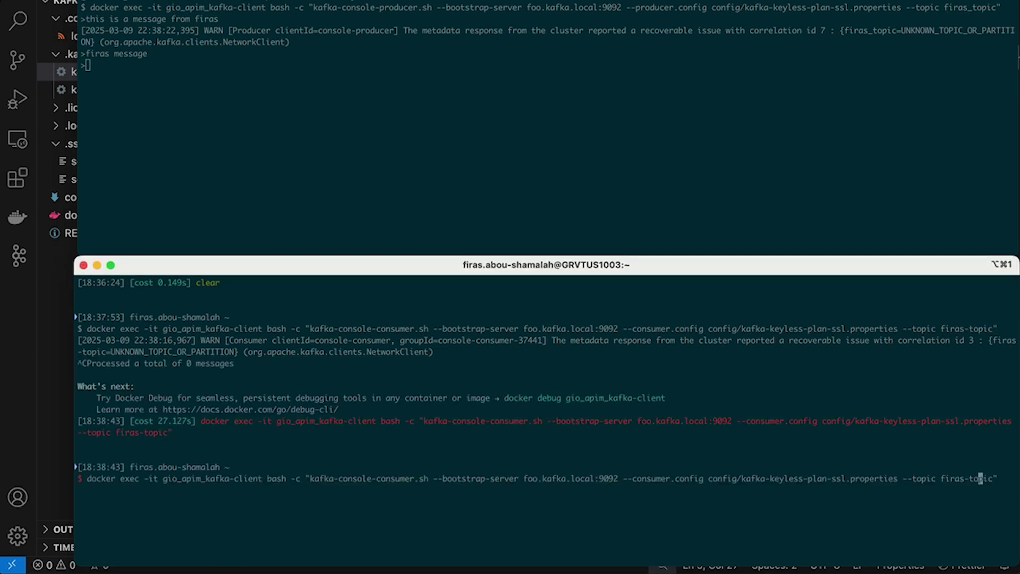
pyautogui.press('BackSpace')
pyautogui.write('_')
pyautogui.press('Return')
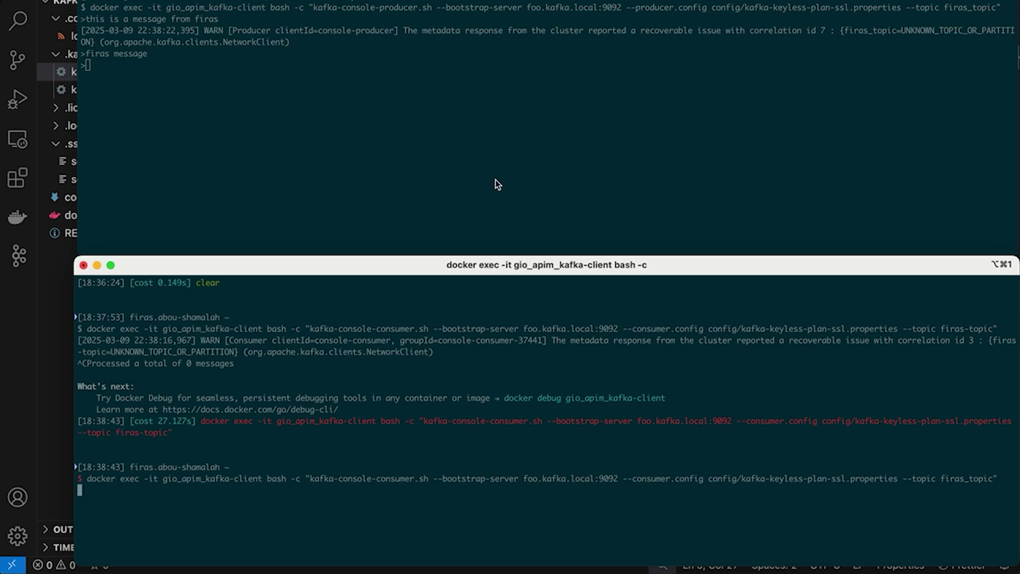
# Send three producer messages: "this is a message again... from" plus the presenter's first name, "123" and "456".
pyautogui.click(496, 142)
pyautogui.press('Up')
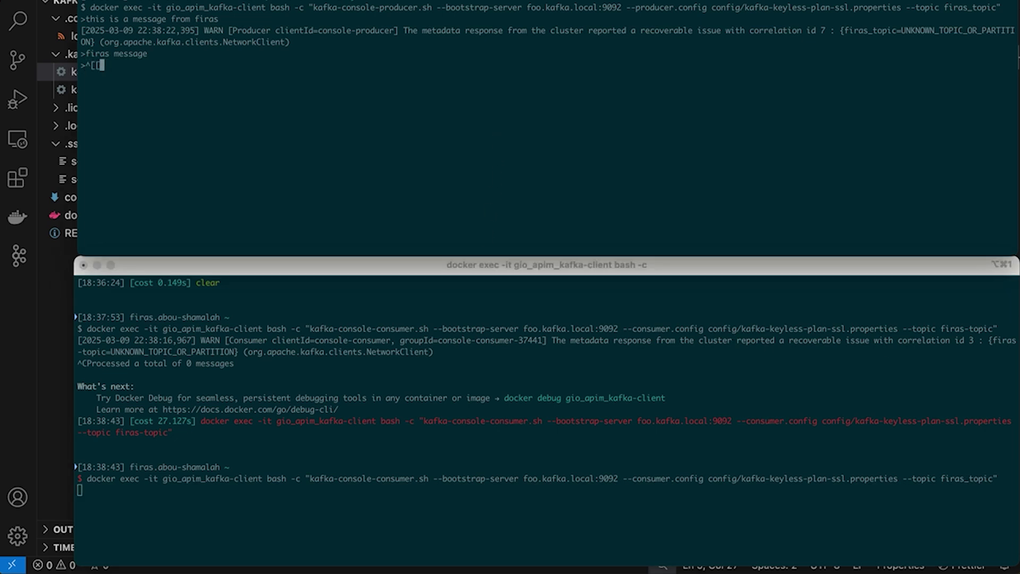
pyautogui.press('BackSpace')
pyautogui.press('BackSpace')
pyautogui.write('this is a message again... from firas')
pyautogui.press('Return')
pyautogui.write('123')
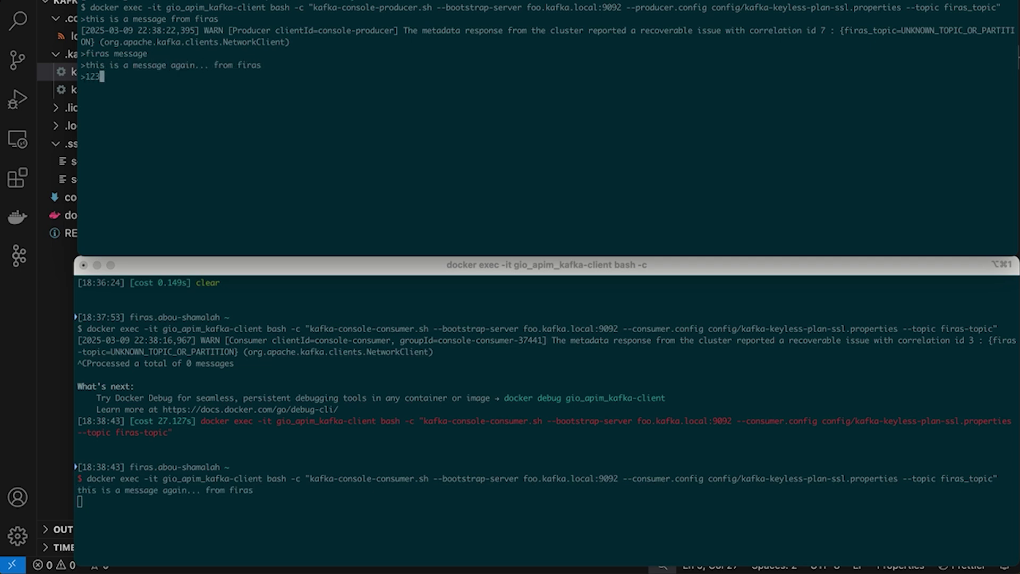
pyautogui.press('Return')
pyautogui.write('456')
pyautogui.press('Return')
# Switch to the browser, open the Apache Kafka UI at localhost:9003 in a new tab and list the local cluster's topics.
pyautogui.moveTo(2, 359)
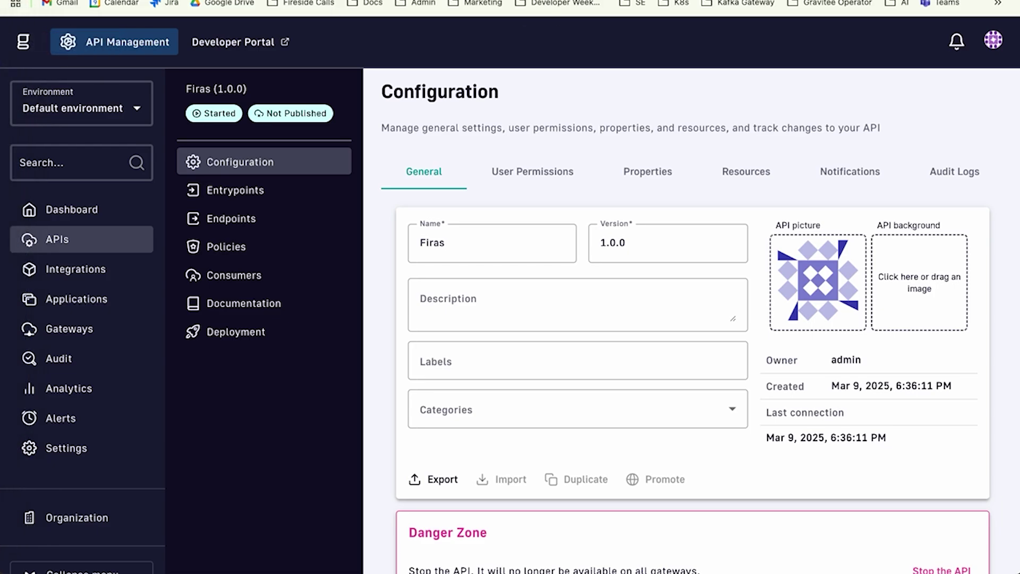
pyautogui.press('super+t')
pyautogui.write('local')
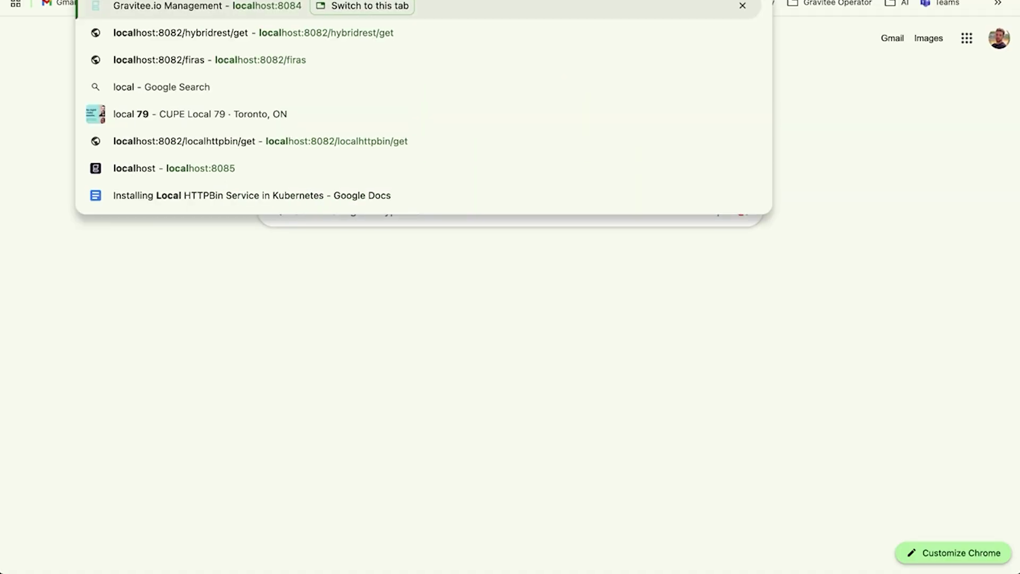
pyautogui.write('host:8084')
pyautogui.press('BackSpace')
pyautogui.press('BackSpace')
pyautogui.press('BackSpace')
pyautogui.press('BackSpace')
pyautogui.write('9')
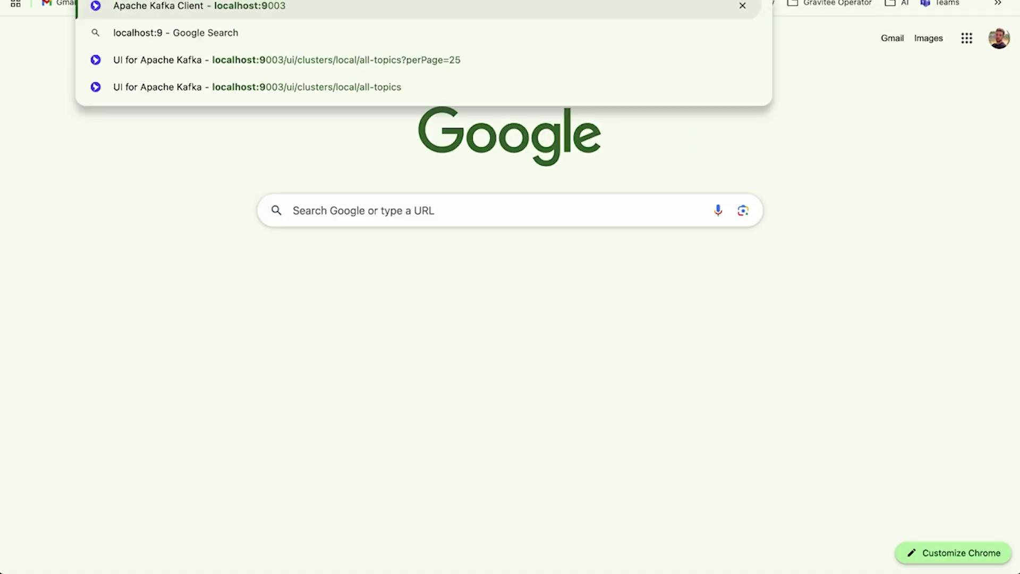
pyautogui.press('Return')
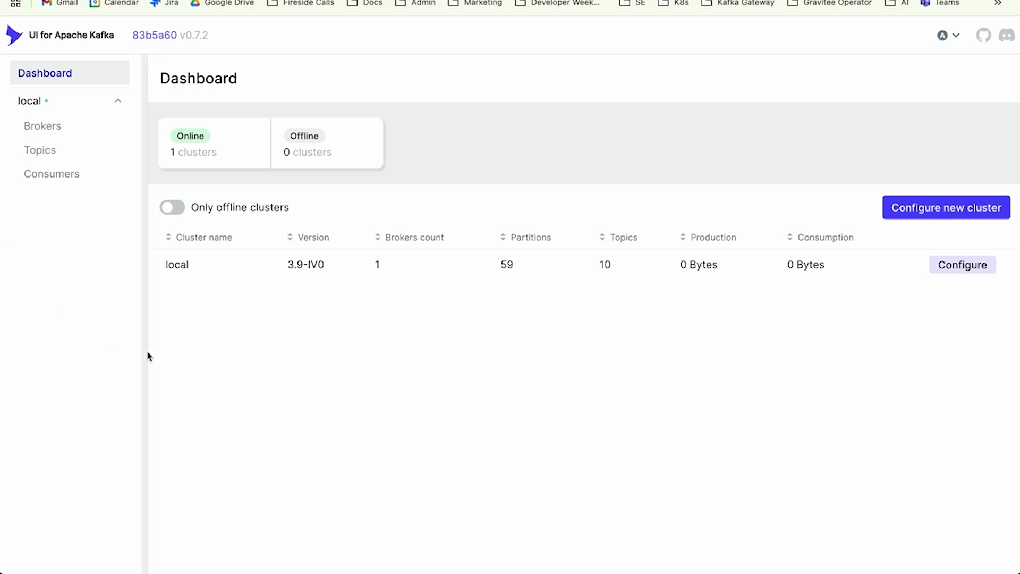
pyautogui.click(74, 157)
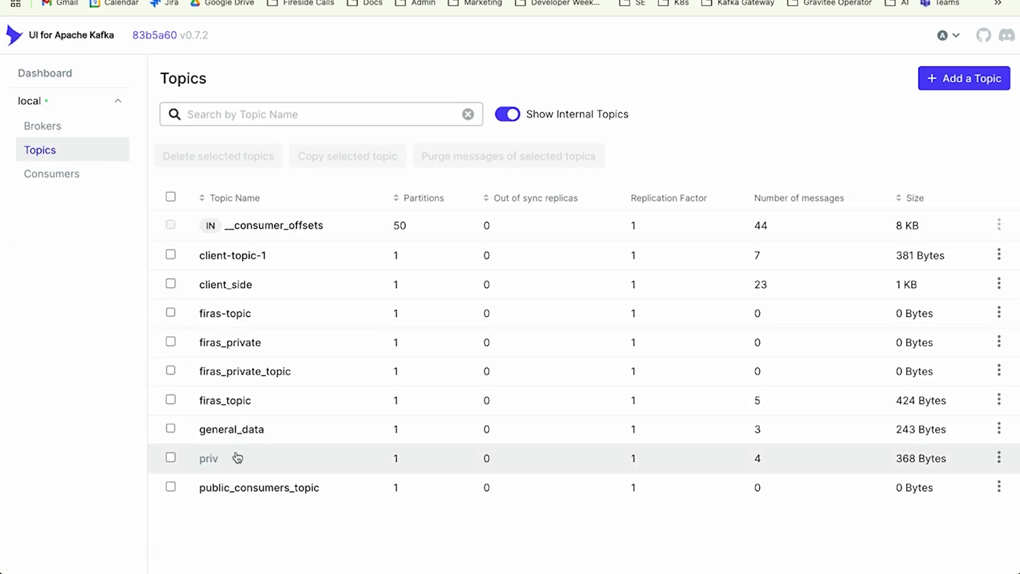
# Check the topic name used in the terminals and view the messages of the matching underscore-named topic in the Kafka UI.
pyautogui.press('super+Tab')
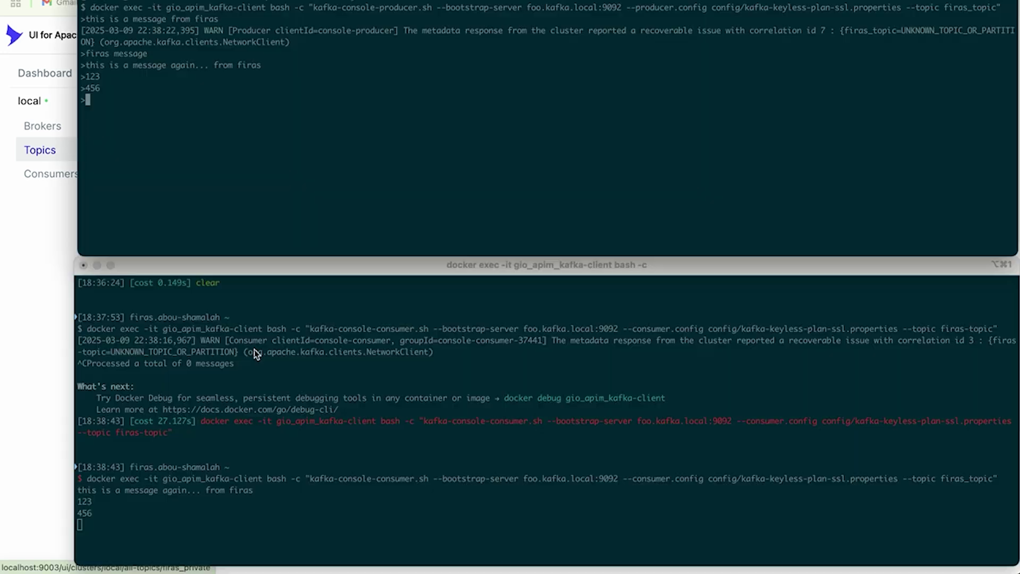
pyautogui.press('super+Tab')
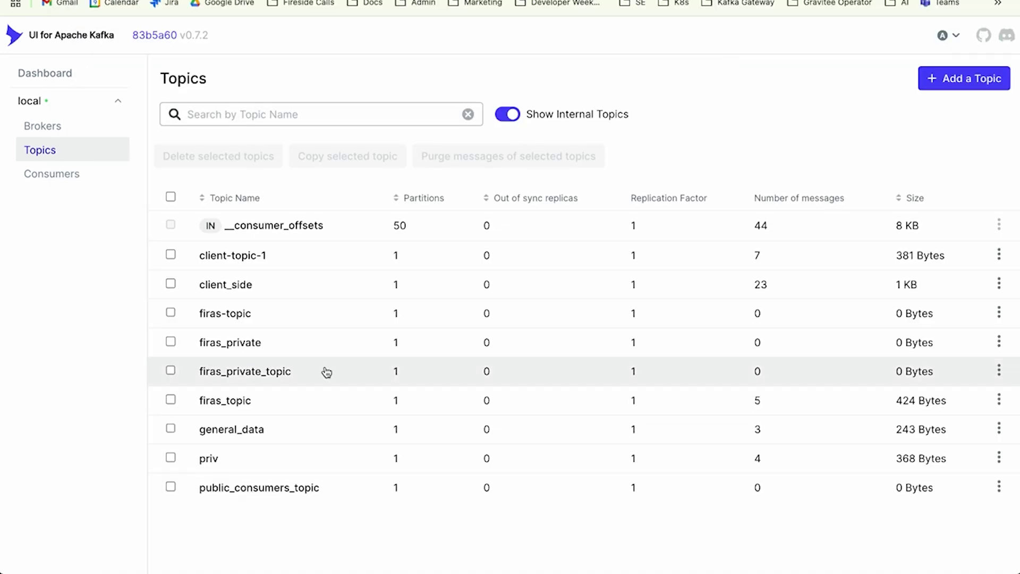
pyautogui.click(239, 315)
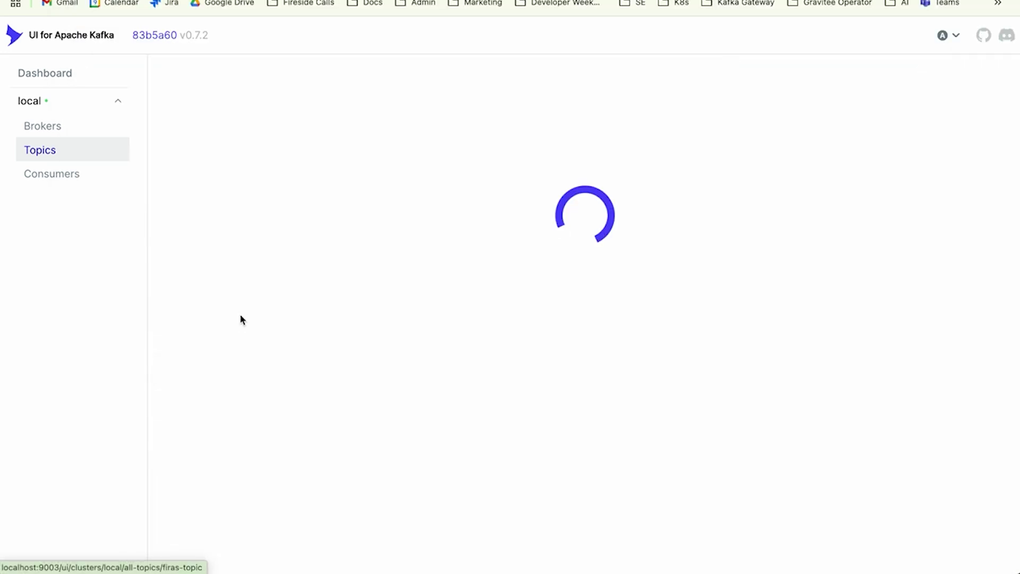
pyautogui.click(180, 81)
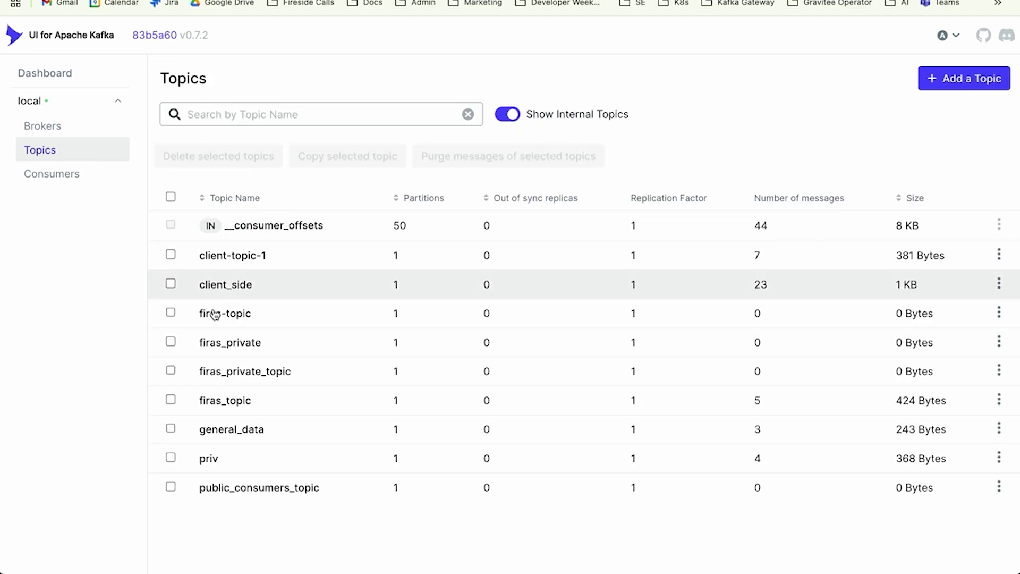
pyautogui.click(252, 406)
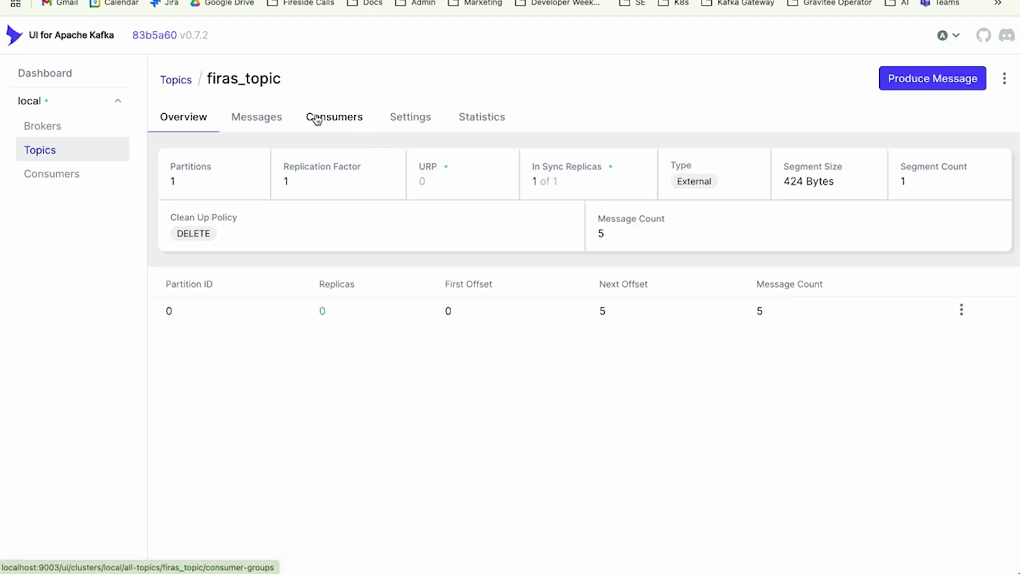
pyautogui.click(277, 121)
# Switch to the terminals and send "march 9 6:39pm" through the producer.
pyautogui.press('super+Tab')
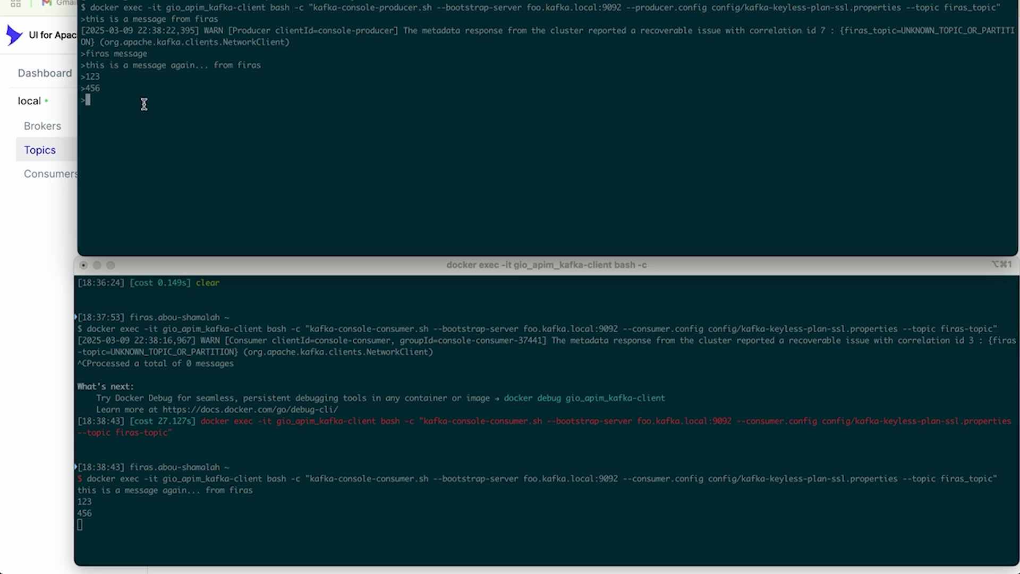
pyautogui.write('march 9 6:39pm')
pyautogui.press('Return')
pyautogui.click(144, 524)
# Reopen the underscore-named topic's messages in the Kafka UI and compare them with the producer and consumer terminals.
pyautogui.press('super+Tab')
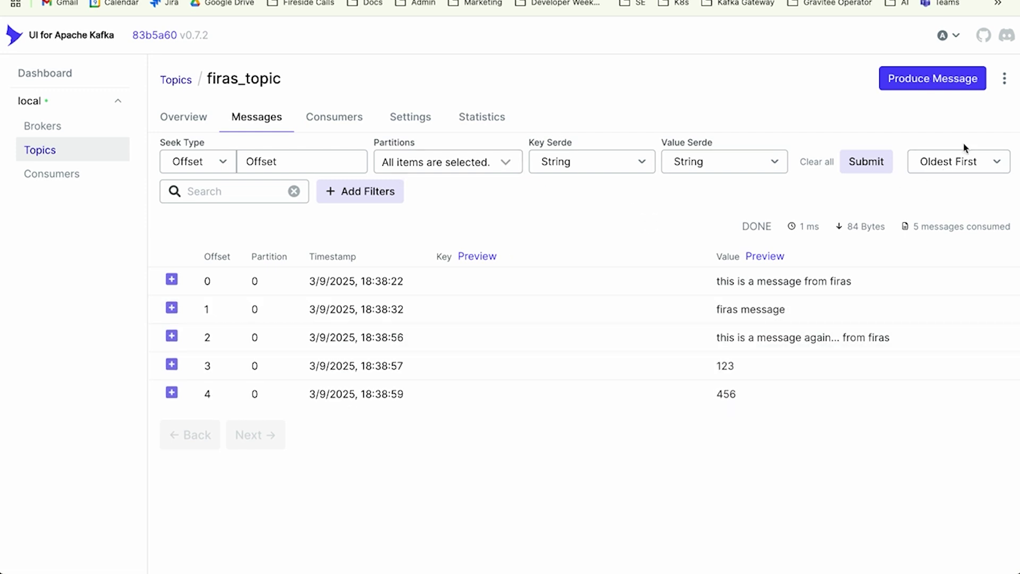
pyautogui.click(1006, 80)
pyautogui.click(102, 162)
pyautogui.click(259, 403)
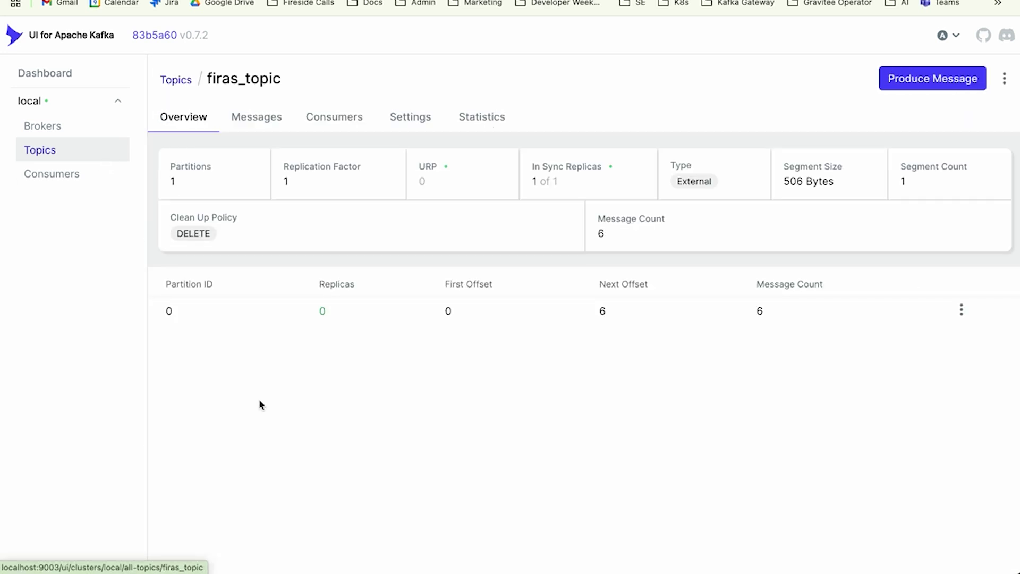
pyautogui.click(272, 118)
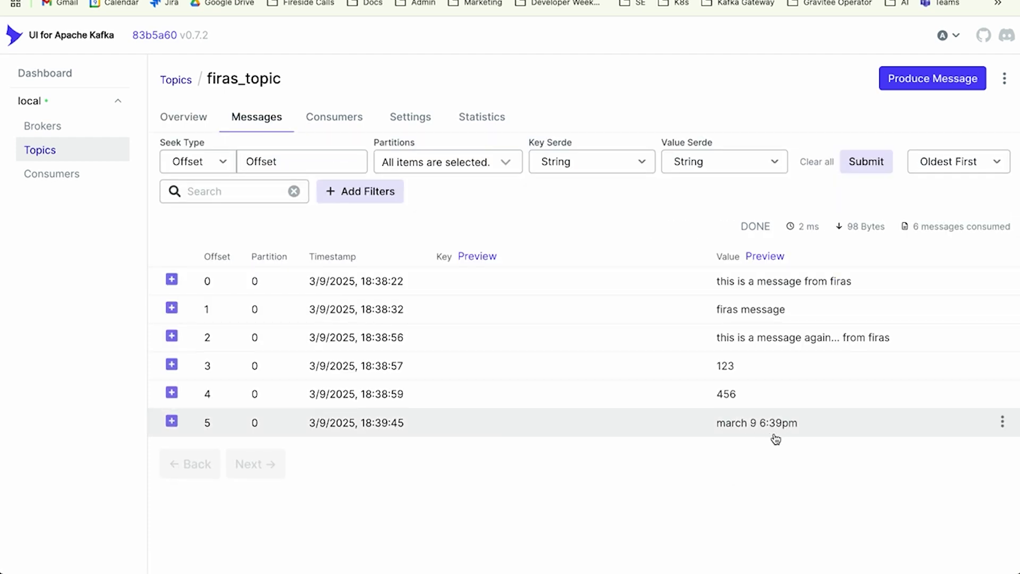
pyautogui.press('super+Tab')
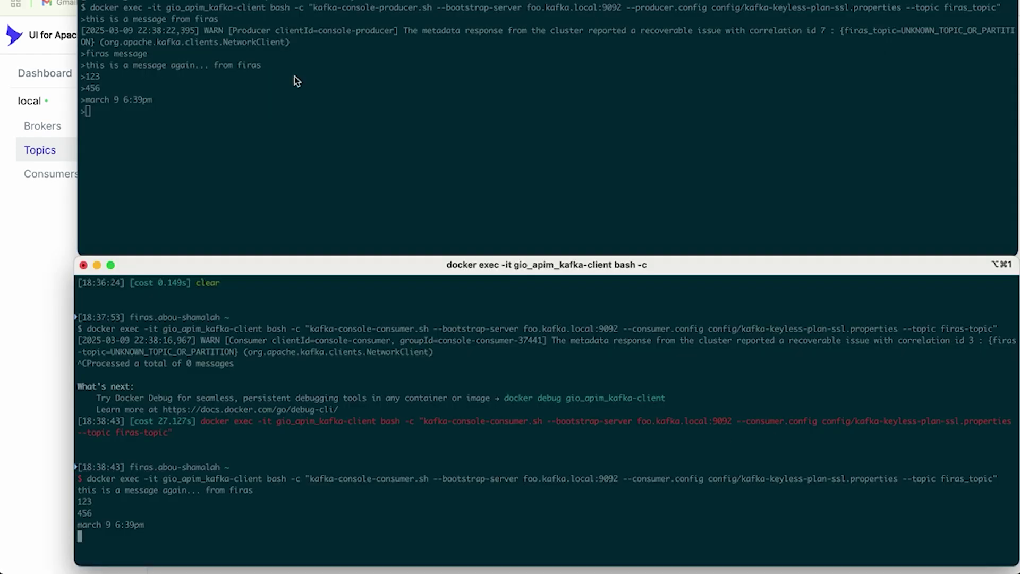
pyautogui.press('super+Tab')
# Return to the API in Gravitee API Management and review its general configuration, entrypoint host and endpoint group.
pyautogui.hotkey('ctrl', 'Tab')
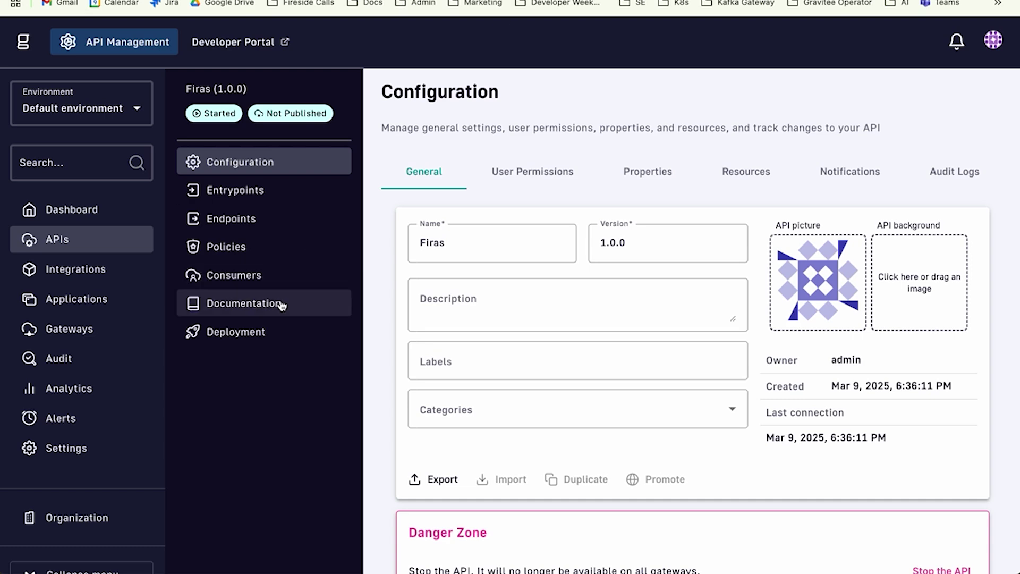
pyautogui.scroll(-3, 451, 168)
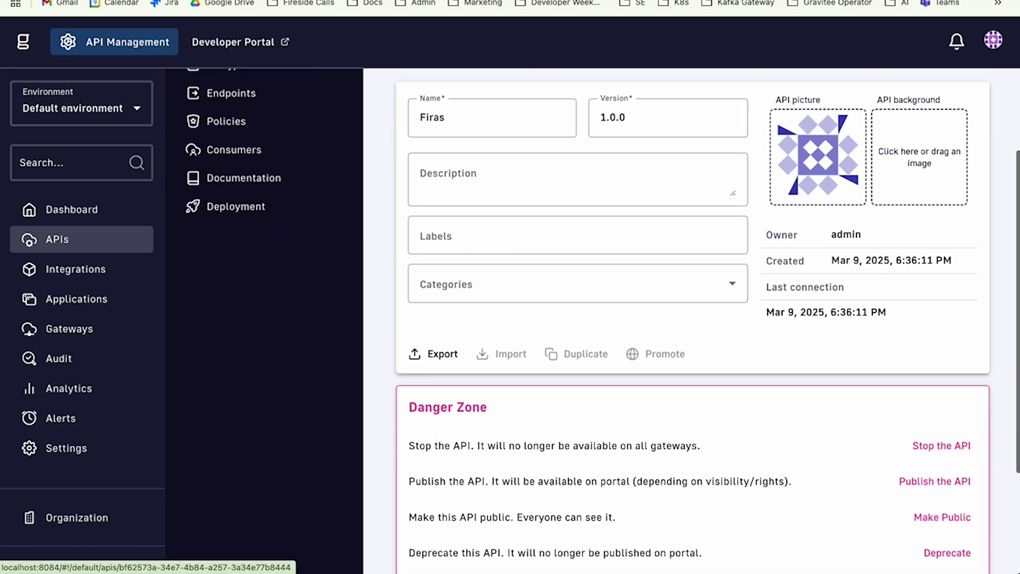
pyautogui.scroll(2, 451, 168)
pyautogui.click(267, 163)
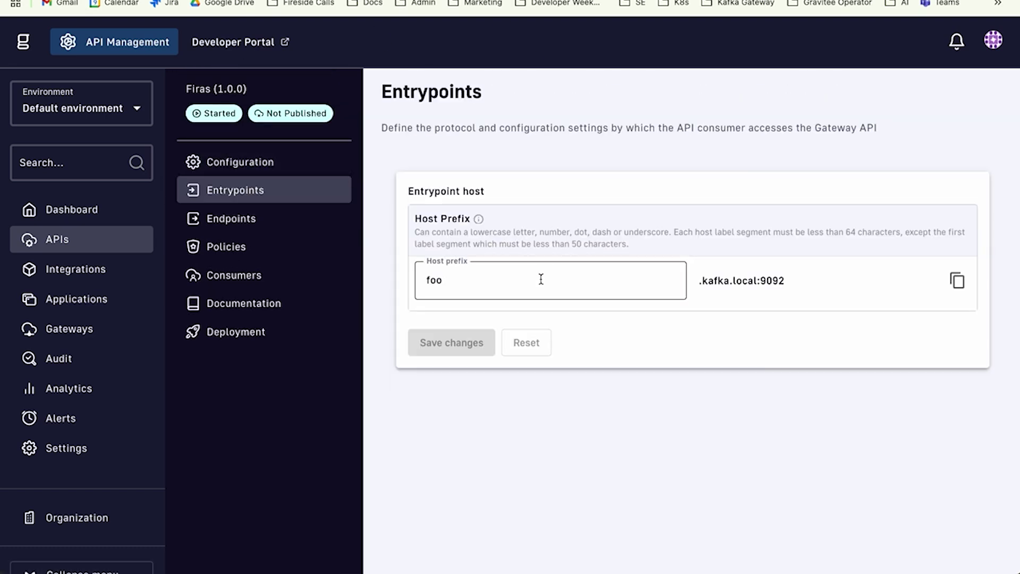
pyautogui.click(233, 226)
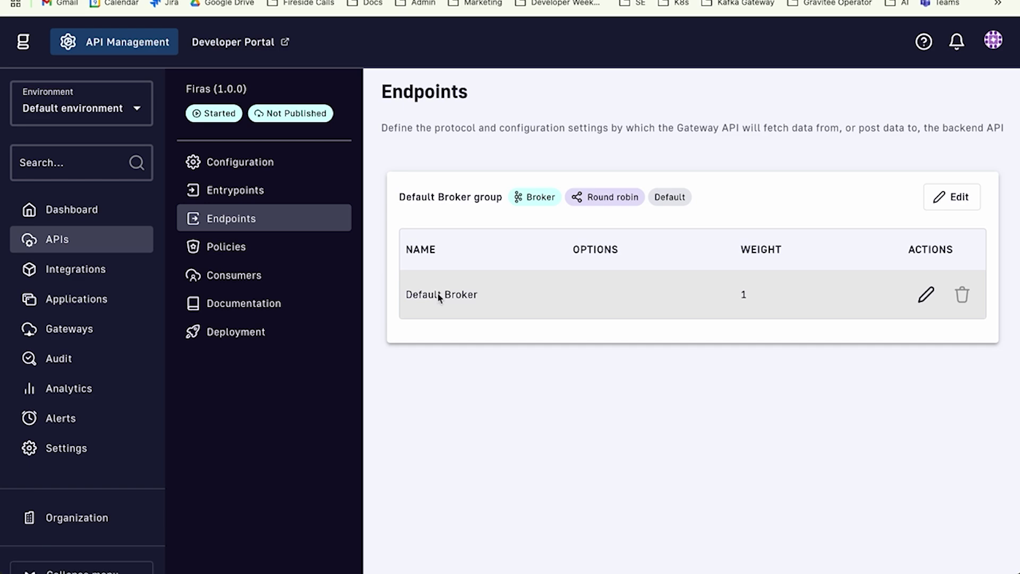
pyautogui.press('super+Tab')
pyautogui.press('super+Tab')
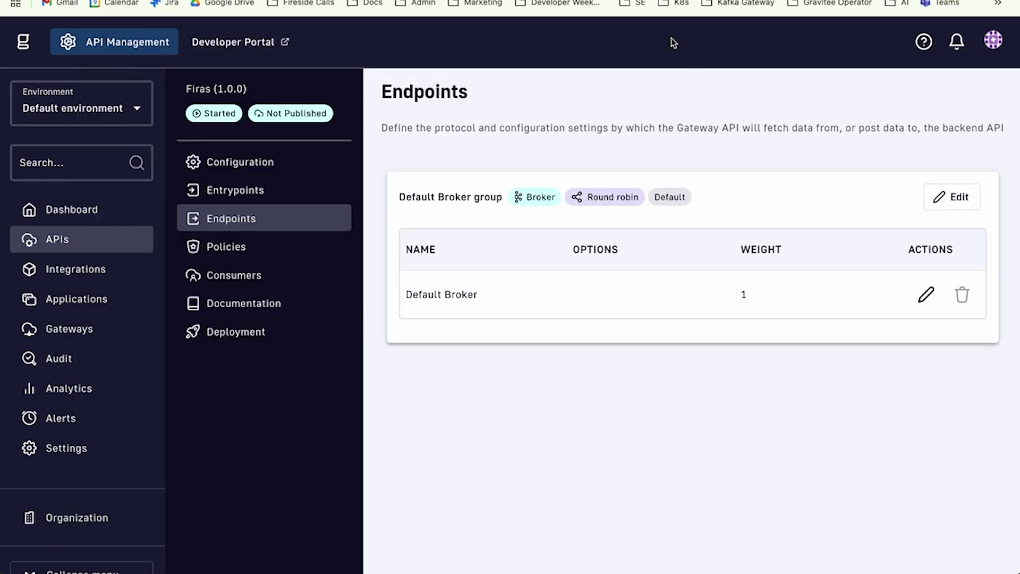
# Switch to the Google Slides deck and review the Protocol Mediation, Gravitee Kafka Gateway and Unlocking the Full Potential of Kafka slides.
pyautogui.press('super+r')
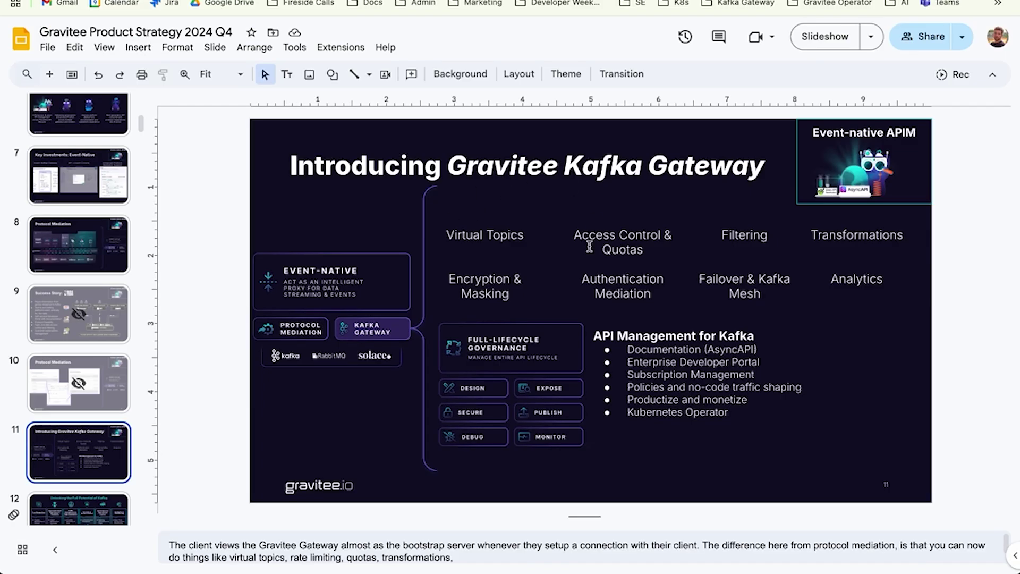
pyautogui.click(101, 258)
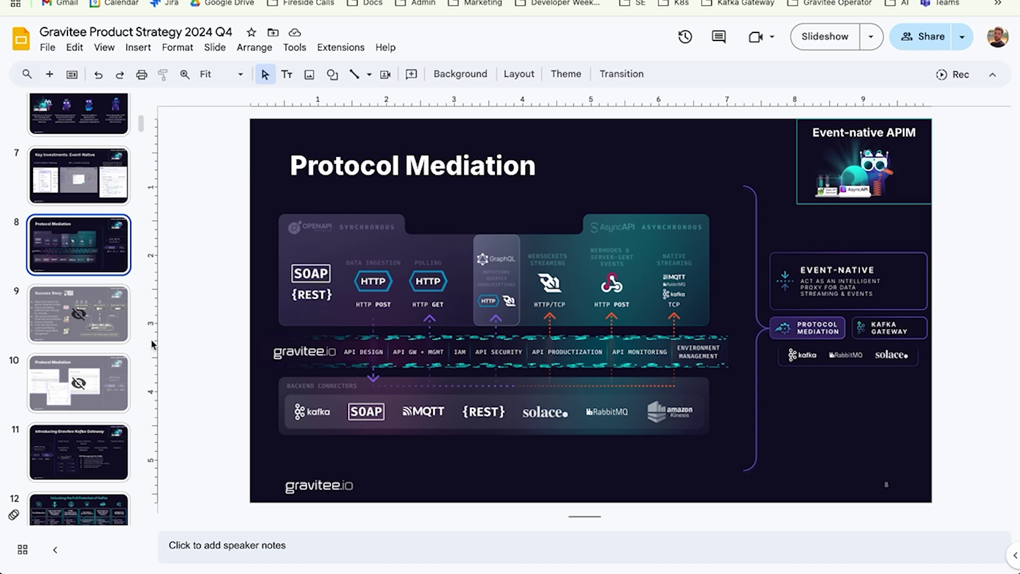
pyautogui.click(96, 465)
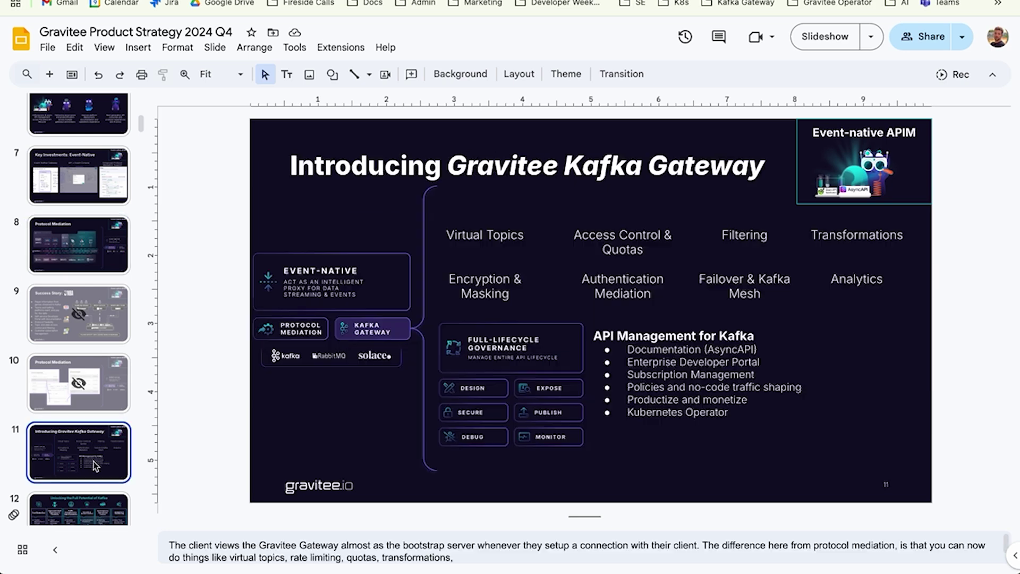
pyautogui.press('Down')
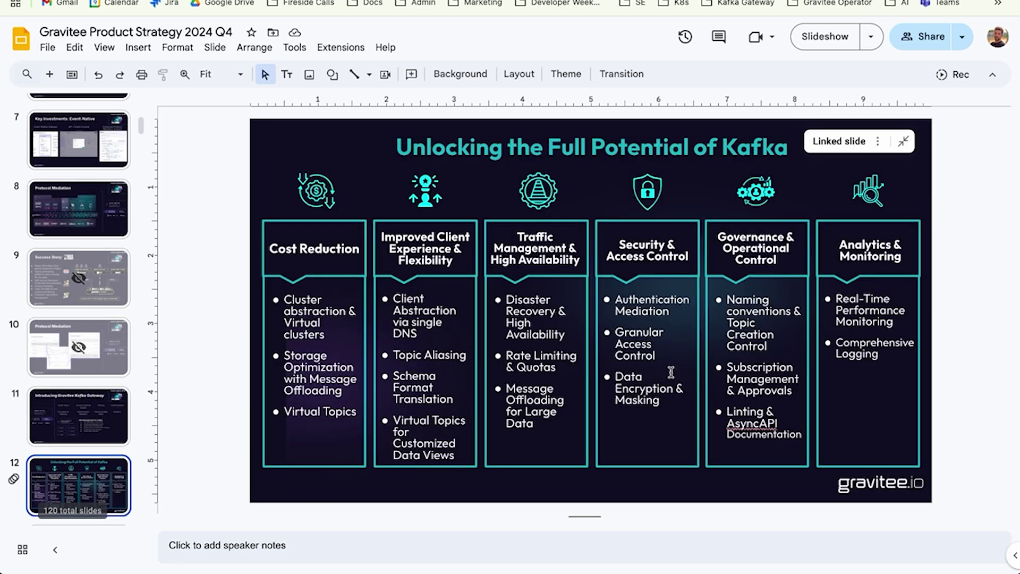
pyautogui.press('Up')
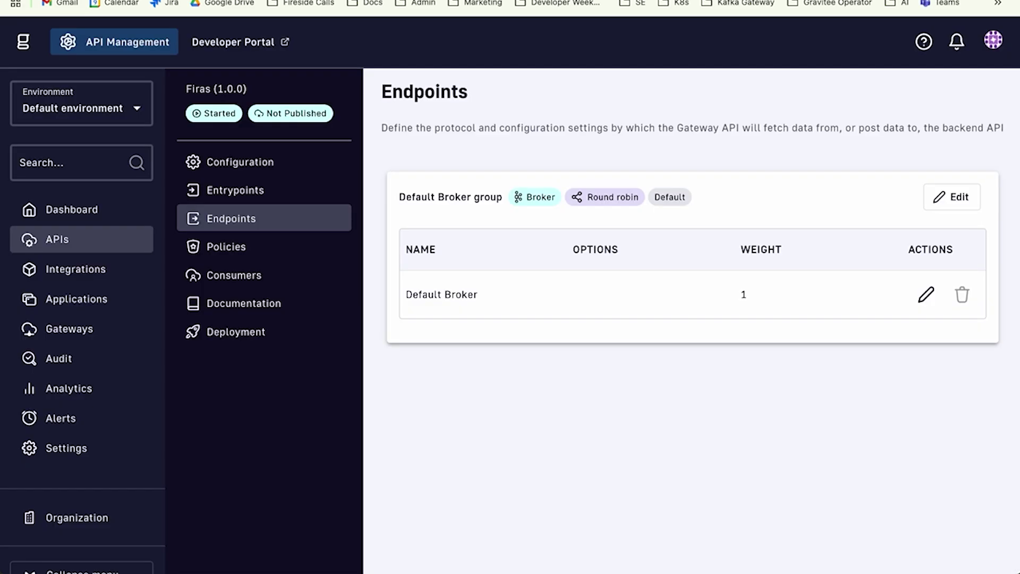
# Create a flow named general_keyless under the API's Default Keyless (UNSECURED) plan.
pyautogui.click(298, 242)
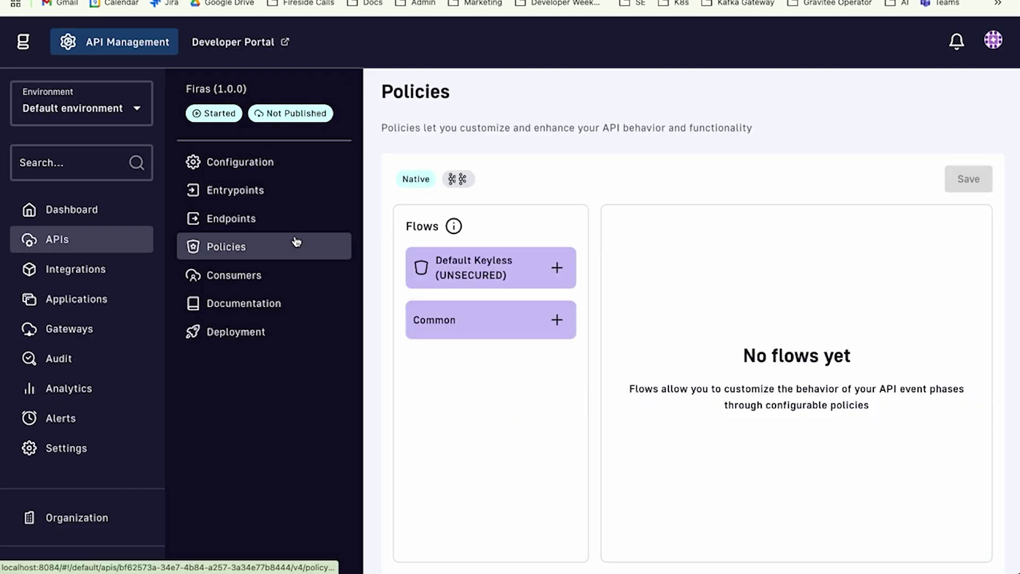
pyautogui.click(556, 268)
pyautogui.write('gener')
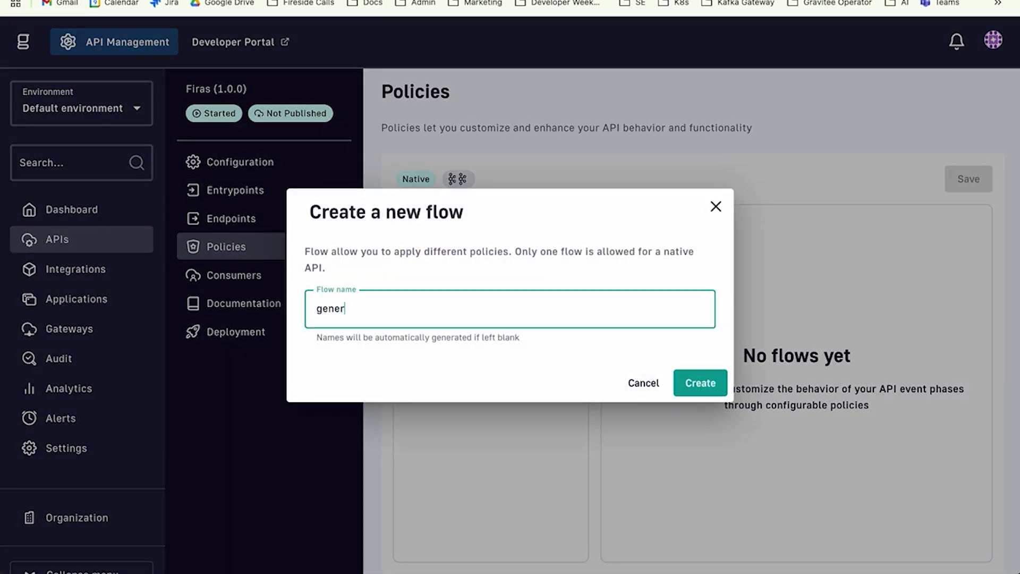
pyautogui.write('al_keyless')
pyautogui.click(692, 379)
pyautogui.scroll(-2, 690, 376)
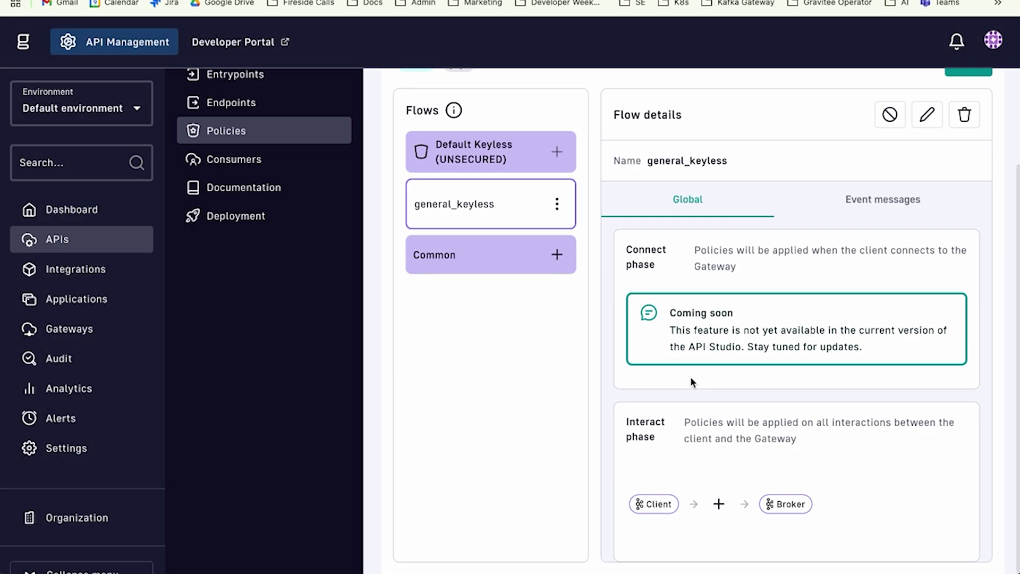
# Choose the Kafka Topic Mapping policy for the general_keyless flow's Interact phase and add a blank topic mapping entry.
pyautogui.click(726, 508)
pyautogui.press('Escape')
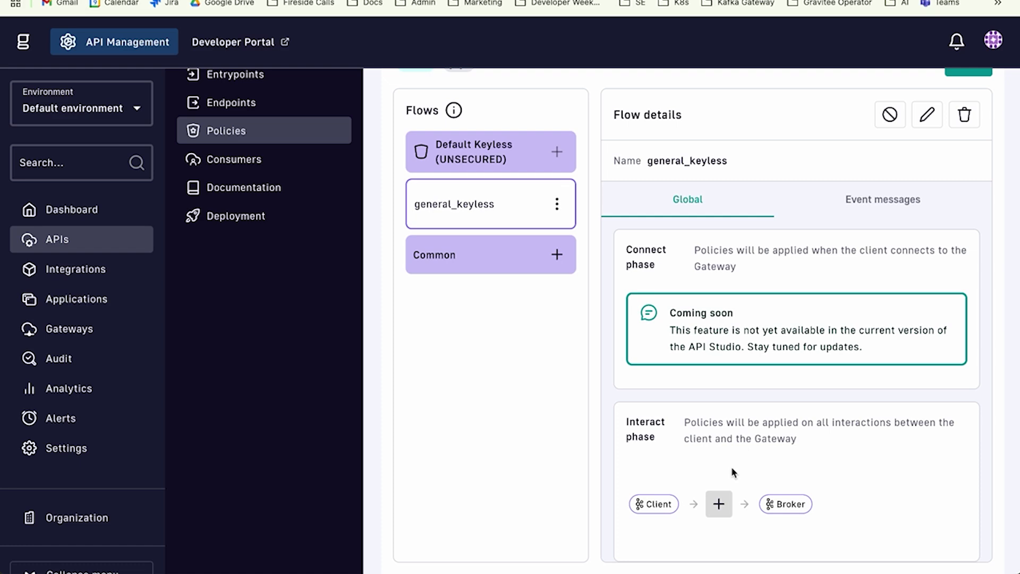
pyautogui.click(718, 512)
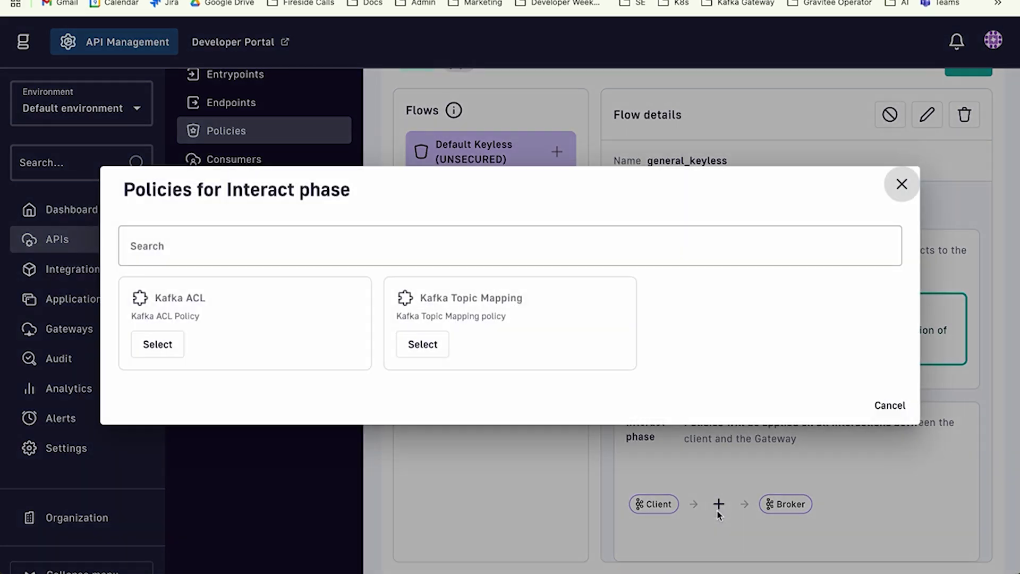
pyautogui.click(429, 344)
pyautogui.scroll(-1, 429, 342)
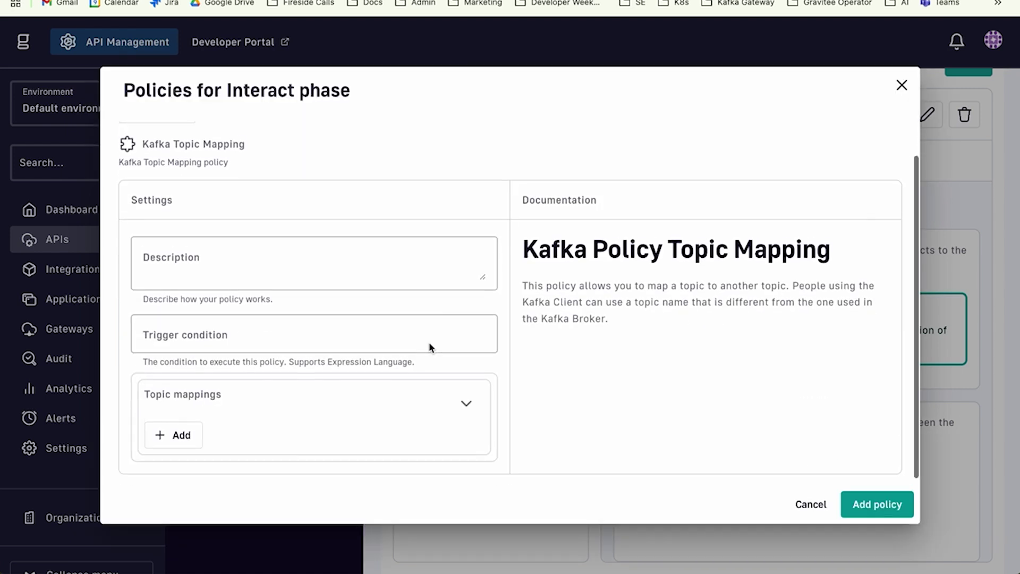
pyautogui.click(175, 430)
pyautogui.scroll(-3, 301, 370)
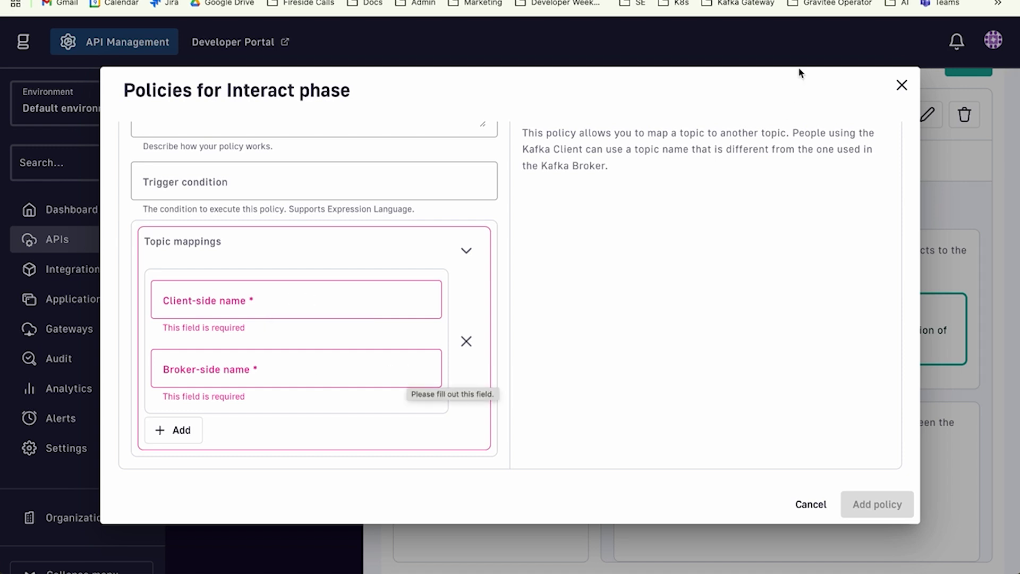
# Review the underscore-named topic's messages in the Kafka UI and compare the topic names used in the producer and consumer terminals.
pyautogui.click(681, 6)
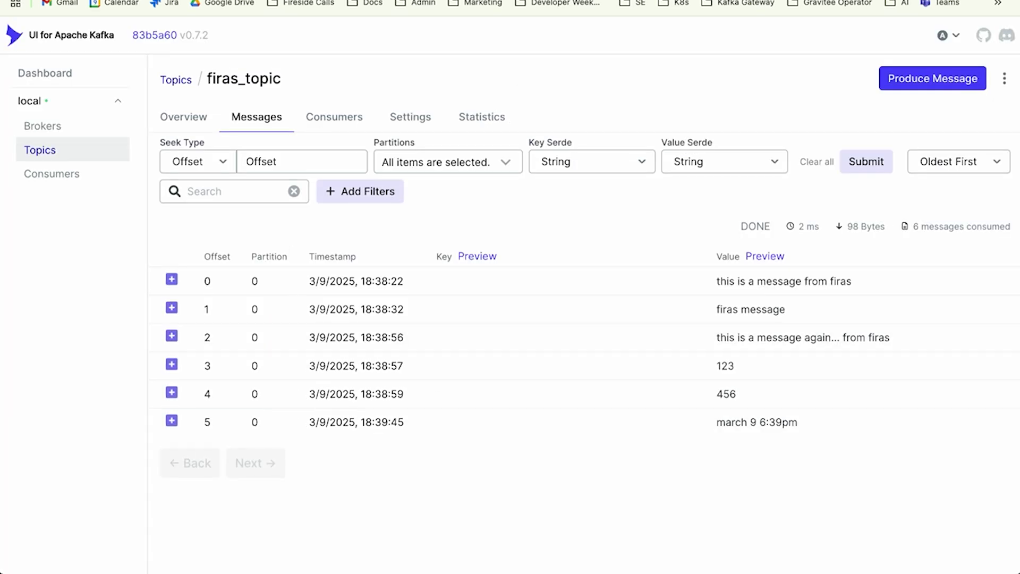
pyautogui.hotkey('ctrl', 'shift', 'Tab')
pyautogui.click(227, 296)
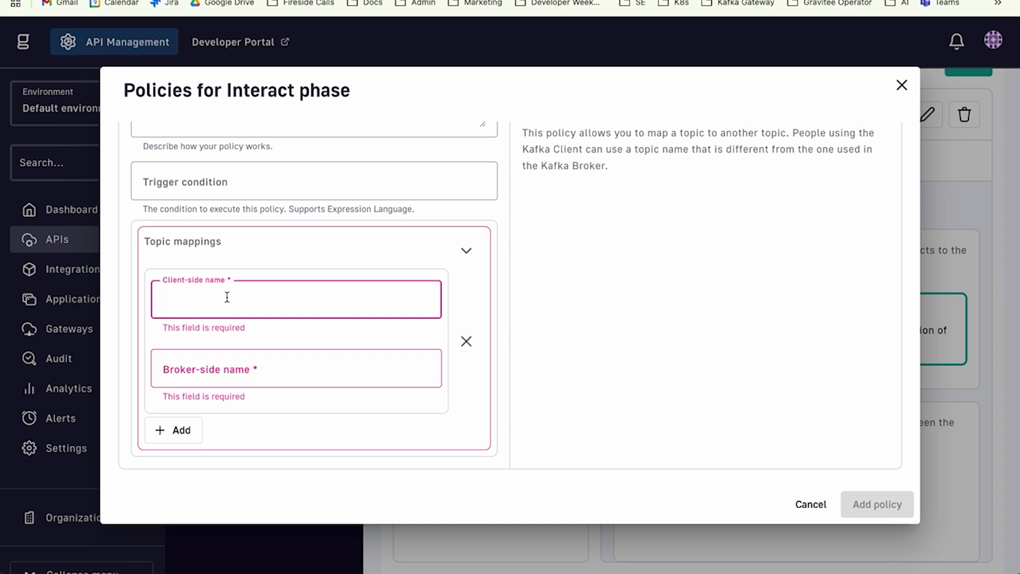
pyautogui.press('super+Tab')
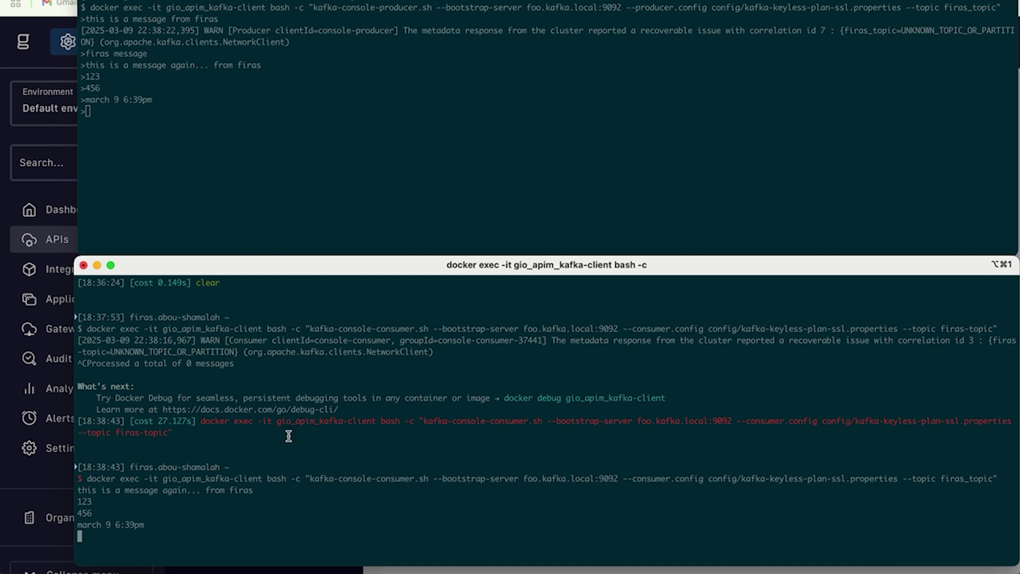
pyautogui.click(357, 421)
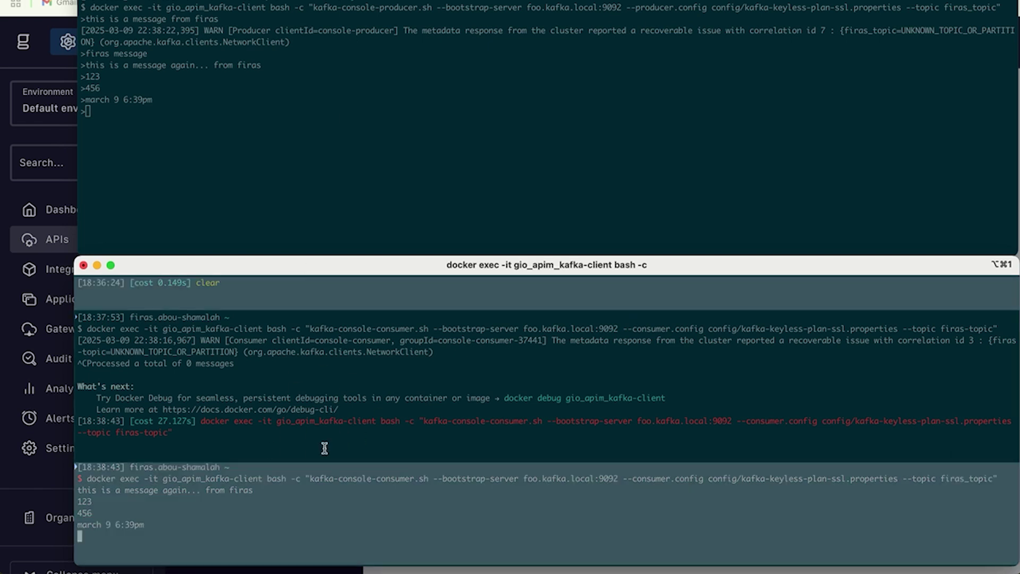
pyautogui.click(394, 357)
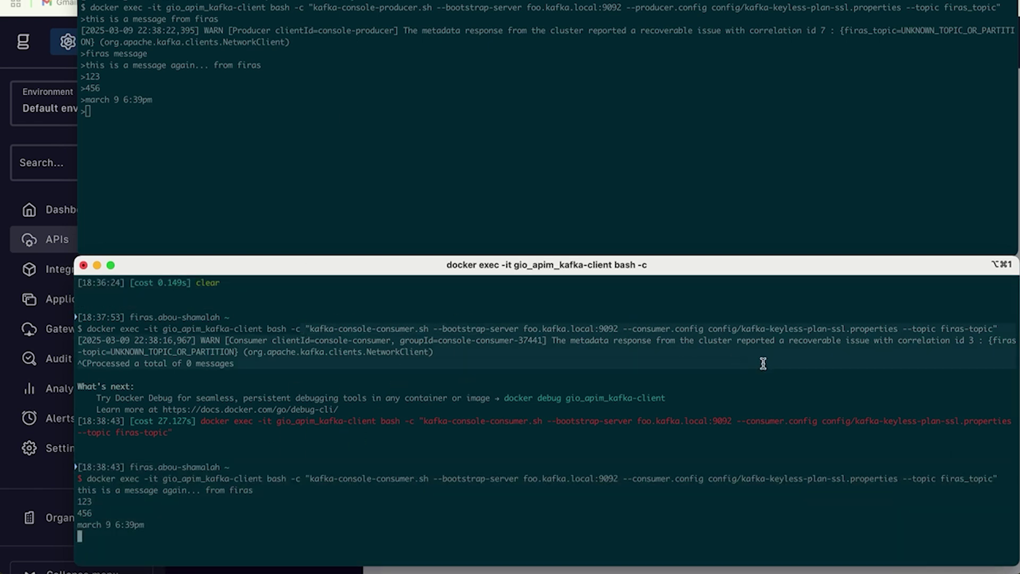
pyautogui.click(266, 6)
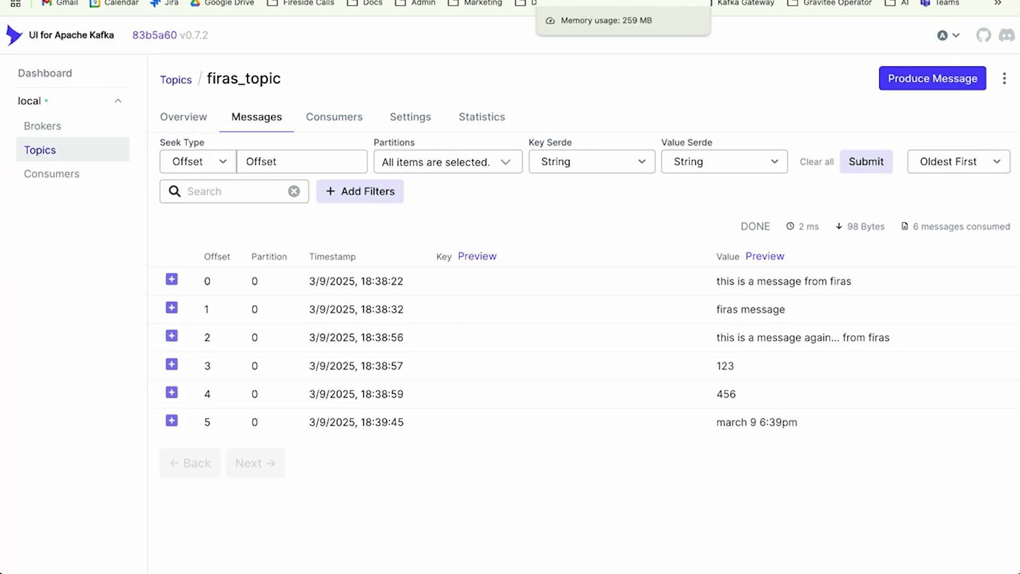
pyautogui.click(585, 0)
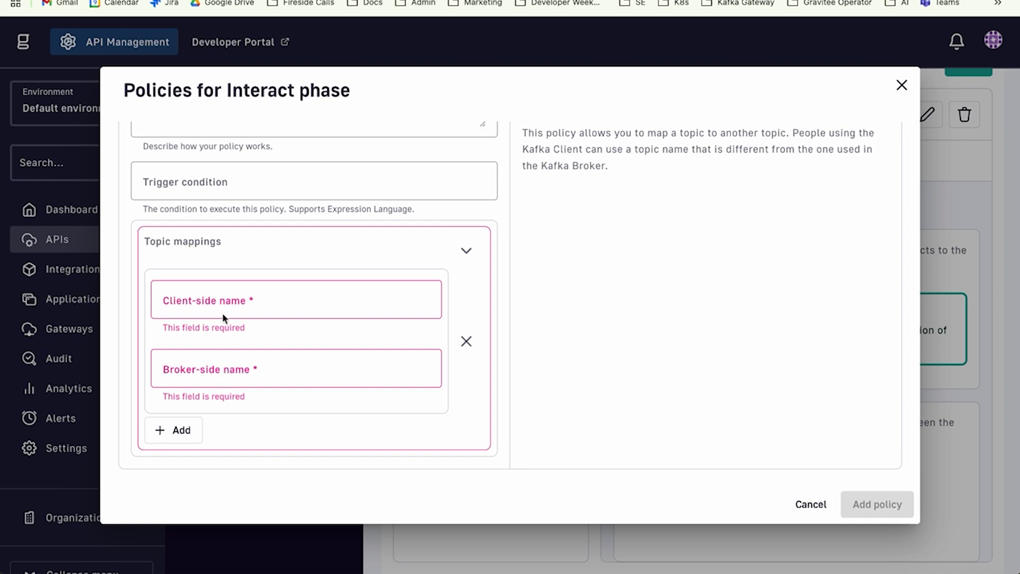
# Switch to the producer terminal and enter, without running, the kafka-console-producer.sh command for foo.kafka.local:9092 with config/kafka-keyless-plan-ssl.properties and topic external-data.
pyautogui.click(245, 303)
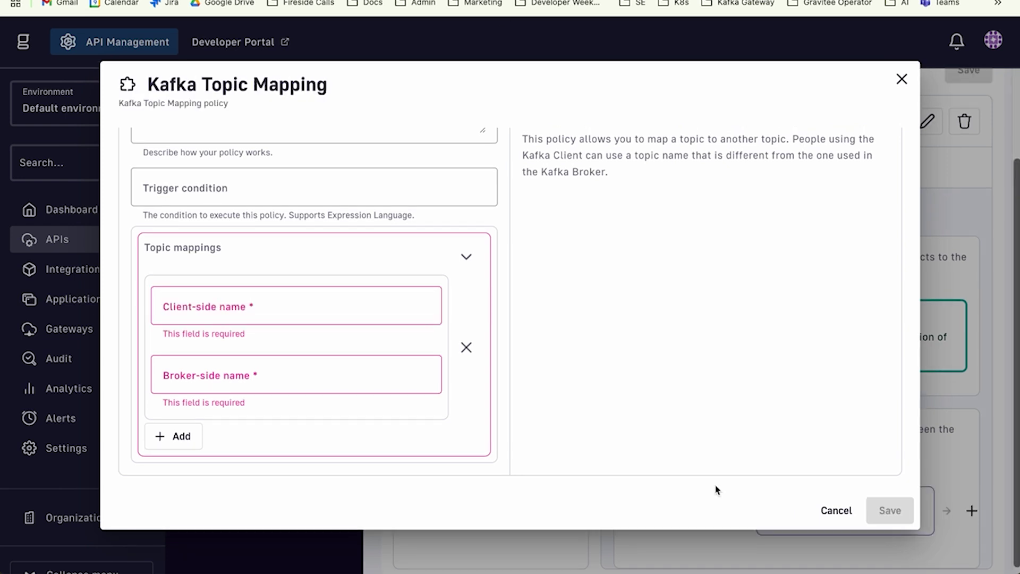
pyautogui.click(266, 319)
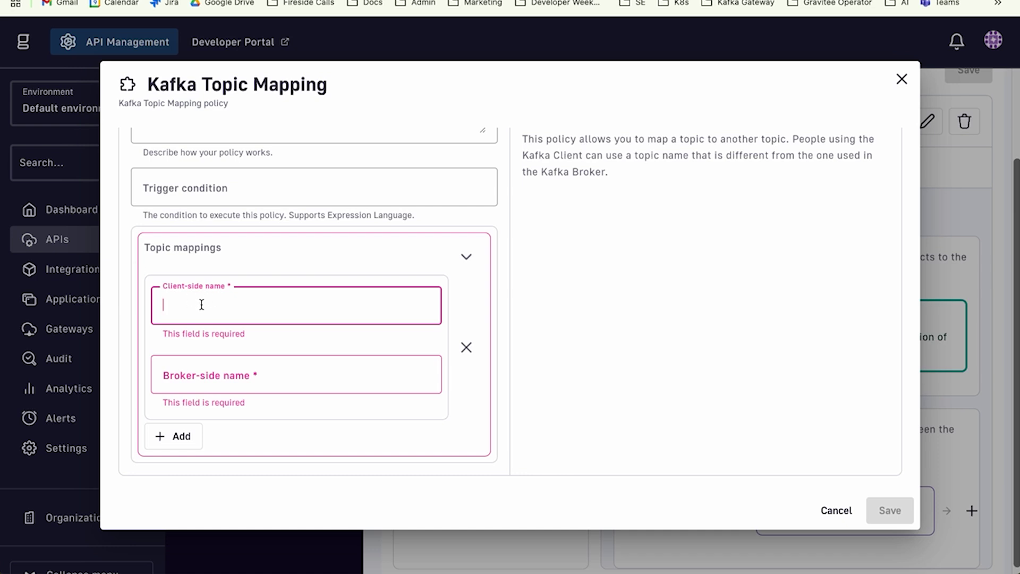
pyautogui.press('super+Tab')
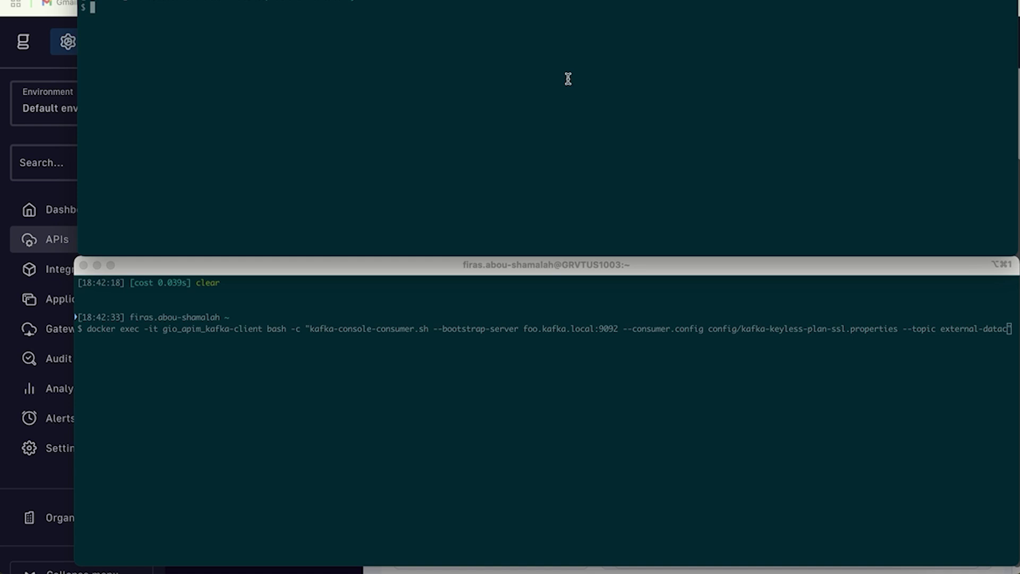
pyautogui.write('docker exec -it gio_apim_kafka-client bash -c "kafka-console-producer.sh --bootstrap-server foo.kafka.local:9092 --producer.config config/kafka-keyless-plan-ssl.properties --topic external-data"')
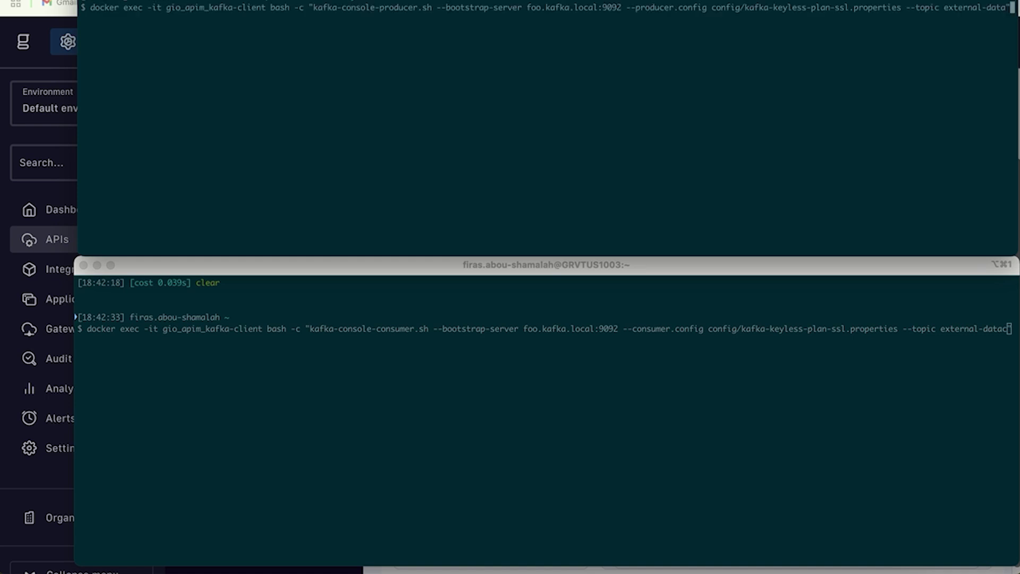
# Return to the Kafka Topic Mapping policy in Gravitee and set the mapping's client-side name to external-data.
pyautogui.press('super+Tab')
pyautogui.press('super+Tab')
pyautogui.press('super+Tab')
pyautogui.click(282, 303)
pyautogui.write('external')
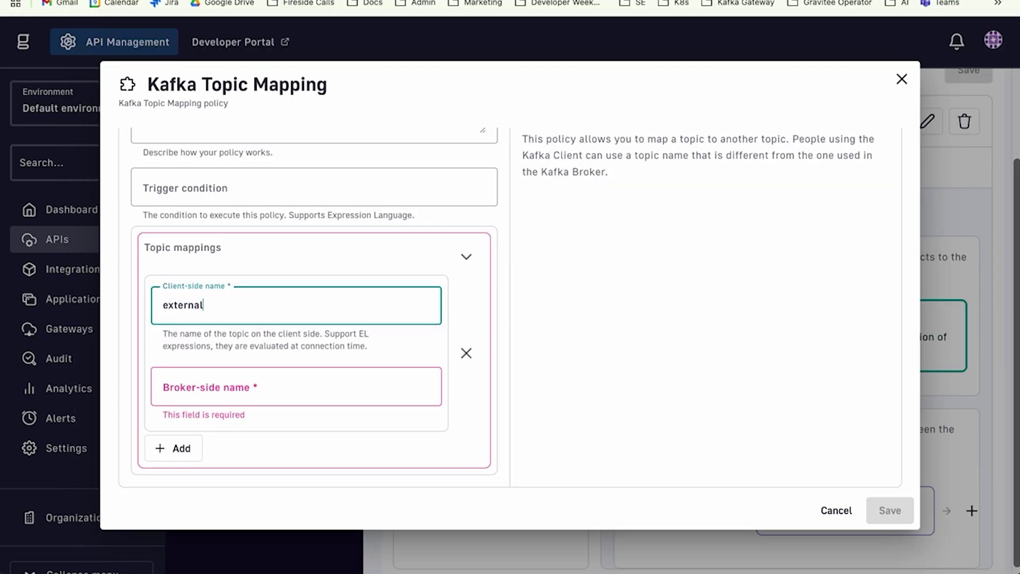
pyautogui.write('-data')
pyautogui.press('Tab')
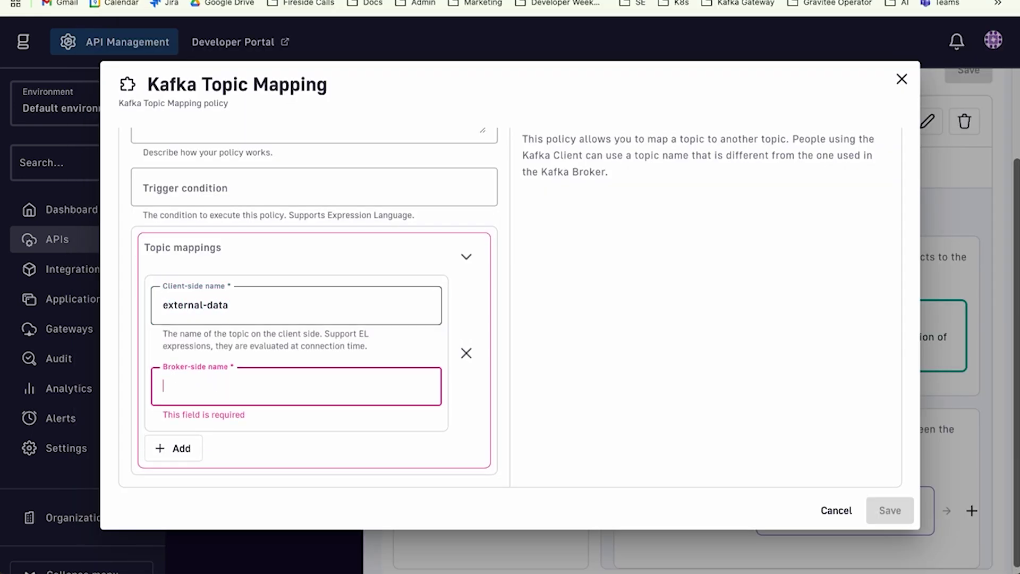
# Set the mapping's broker-side name to external-topic and save the Kafka Topic Mapping policy settings.
pyautogui.press('super+Tab')
pyautogui.press('super+Tab')
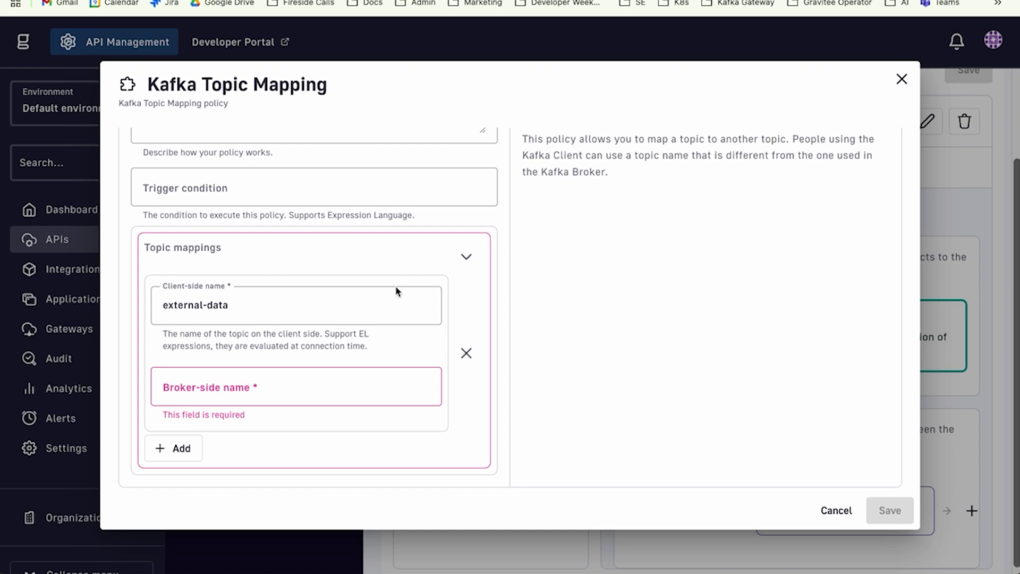
pyautogui.click(266, 389)
pyautogui.write('external-topic')
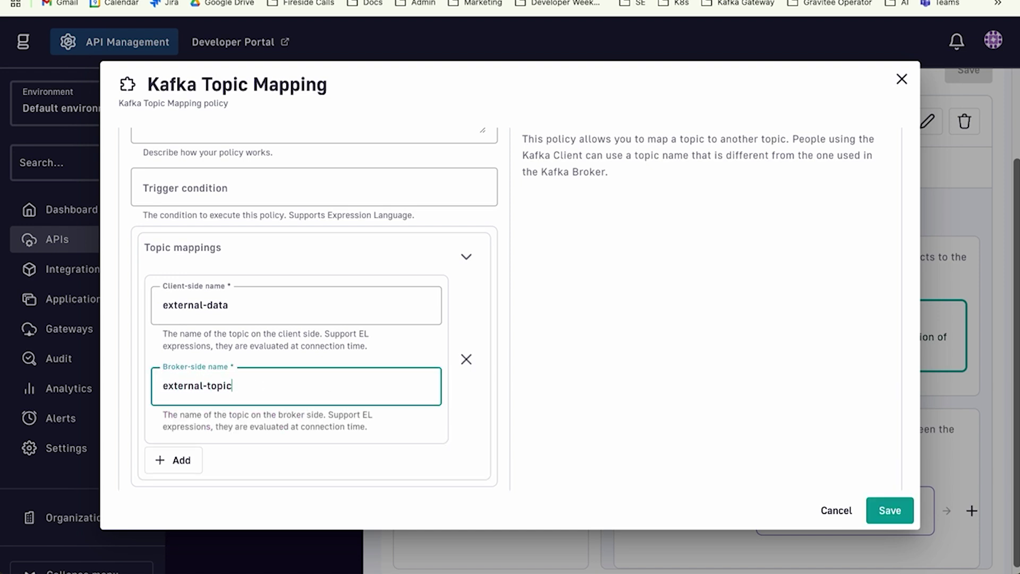
pyautogui.moveTo(231, 386); pyautogui.dragTo(73, 397)
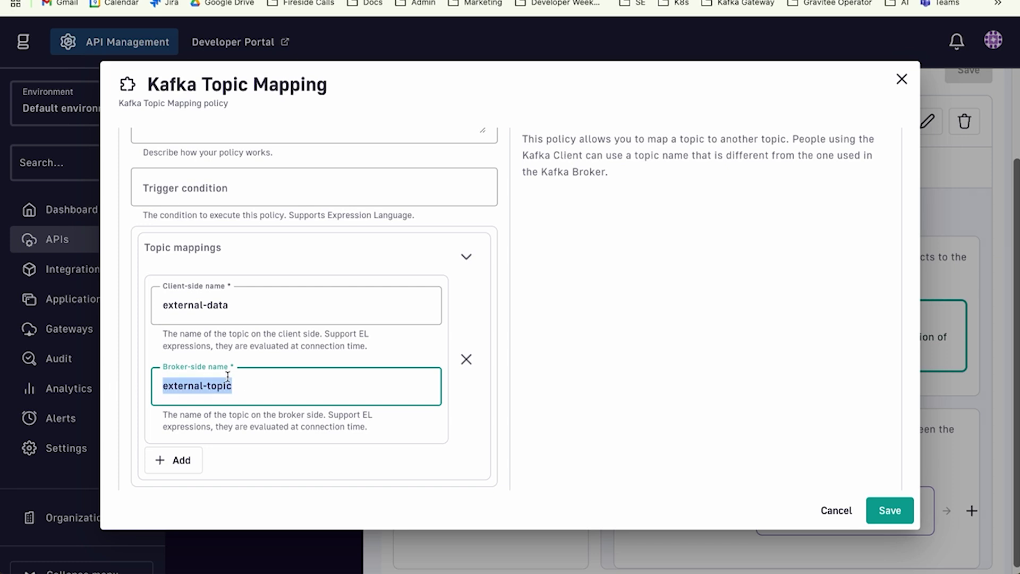
pyautogui.moveTo(231, 305); pyautogui.dragTo(120, 306)
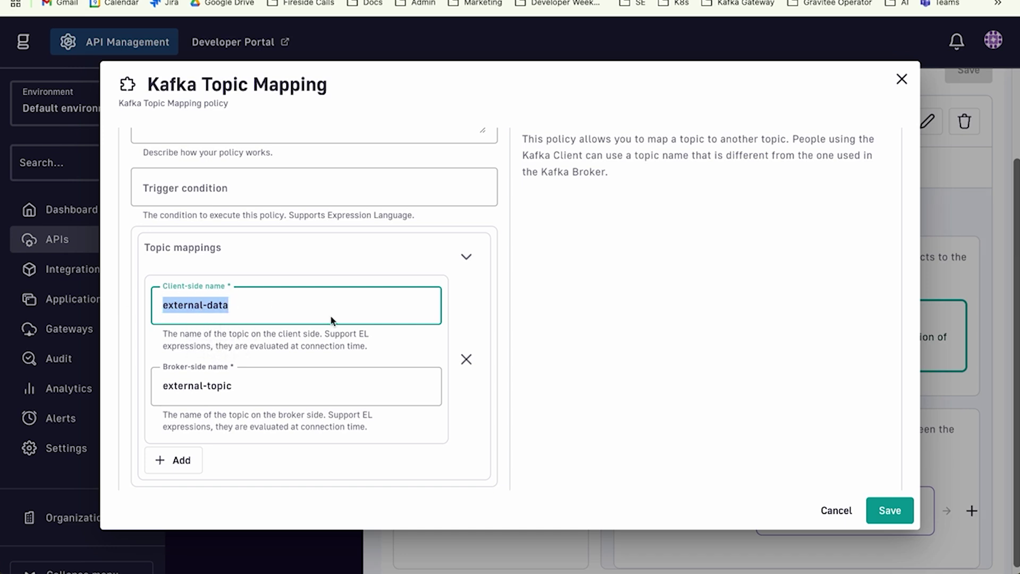
pyautogui.moveTo(234, 386); pyautogui.dragTo(111, 385)
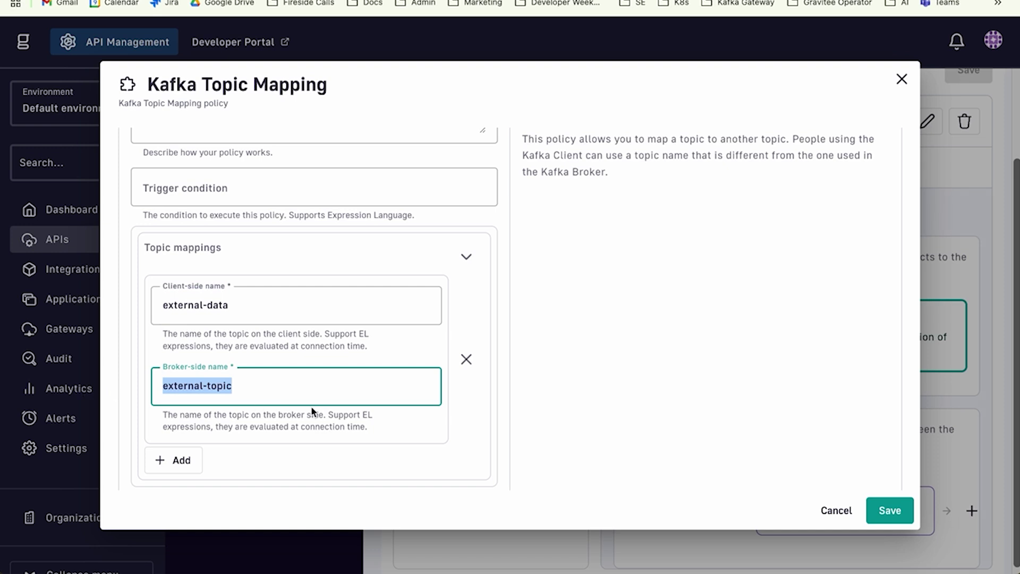
pyautogui.click(902, 511)
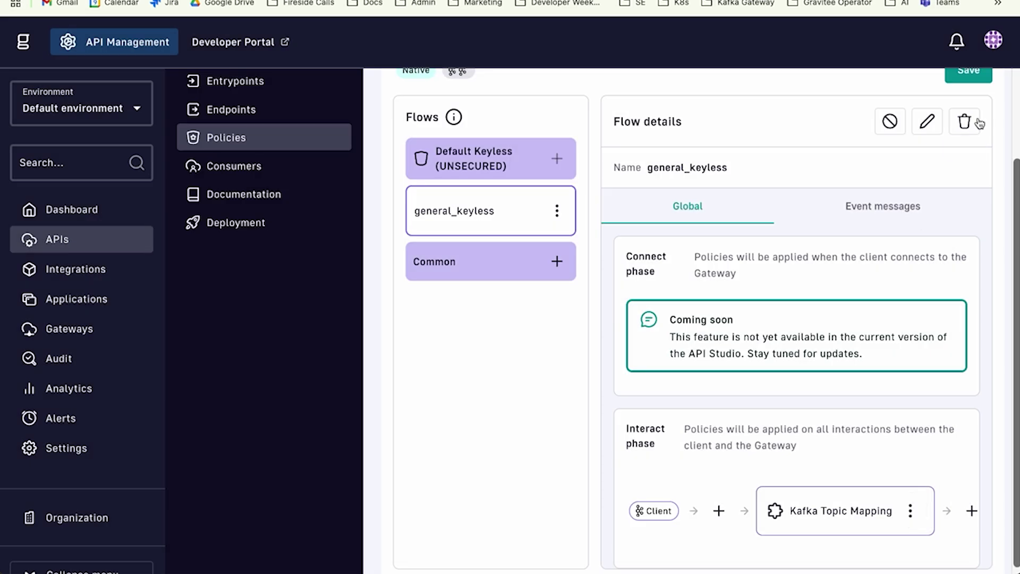
# Save the API's policy configuration and deploy the out-of-sync API.
pyautogui.click(968, 74)
pyautogui.scroll(5, 855, 175)
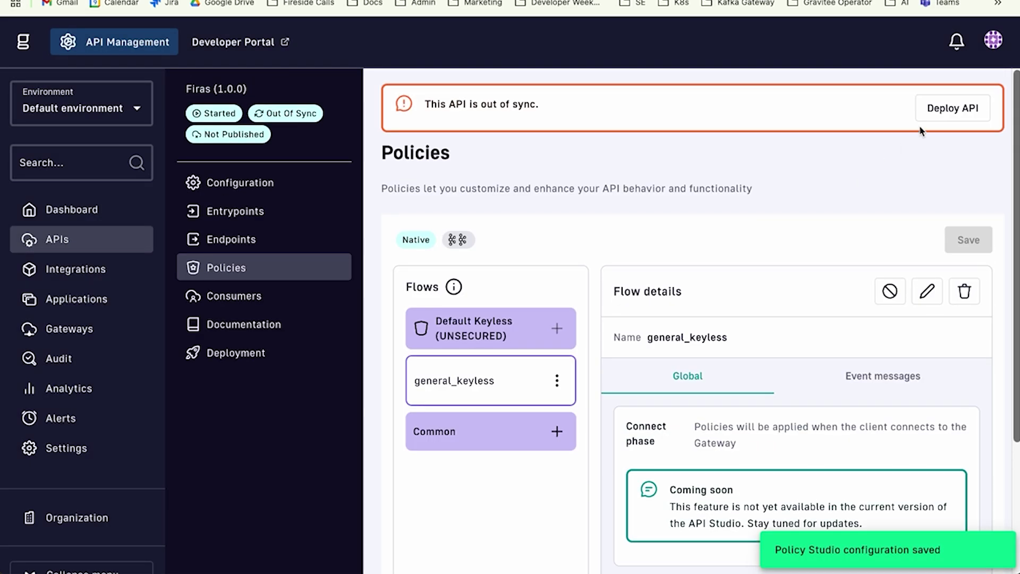
pyautogui.click(952, 107)
pyautogui.click(696, 361)
# Compare the external-data topic in the producer command with the external-topic messages page in the Kafka UI.
pyautogui.press('super+Tab')
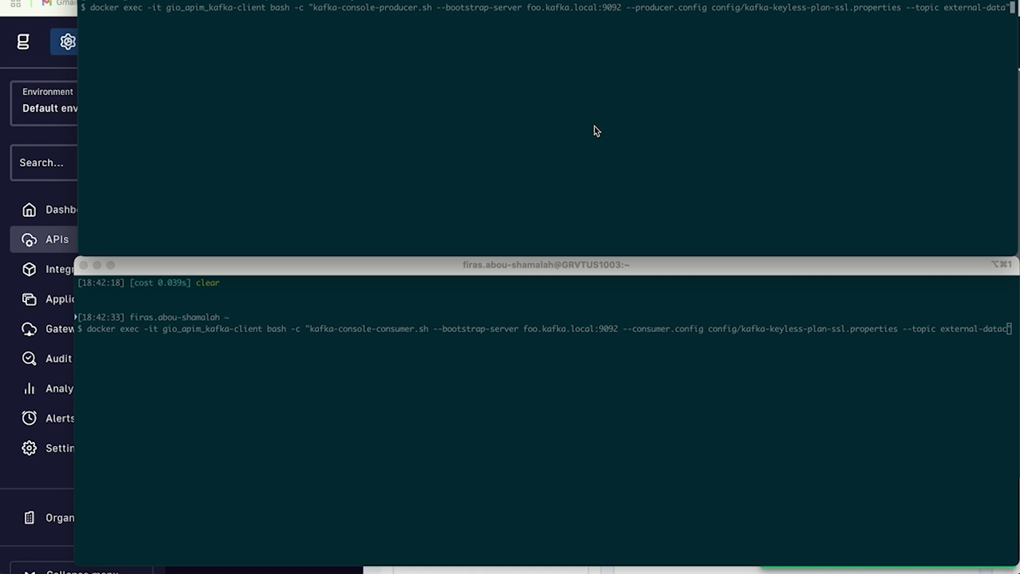
pyautogui.press('Left')
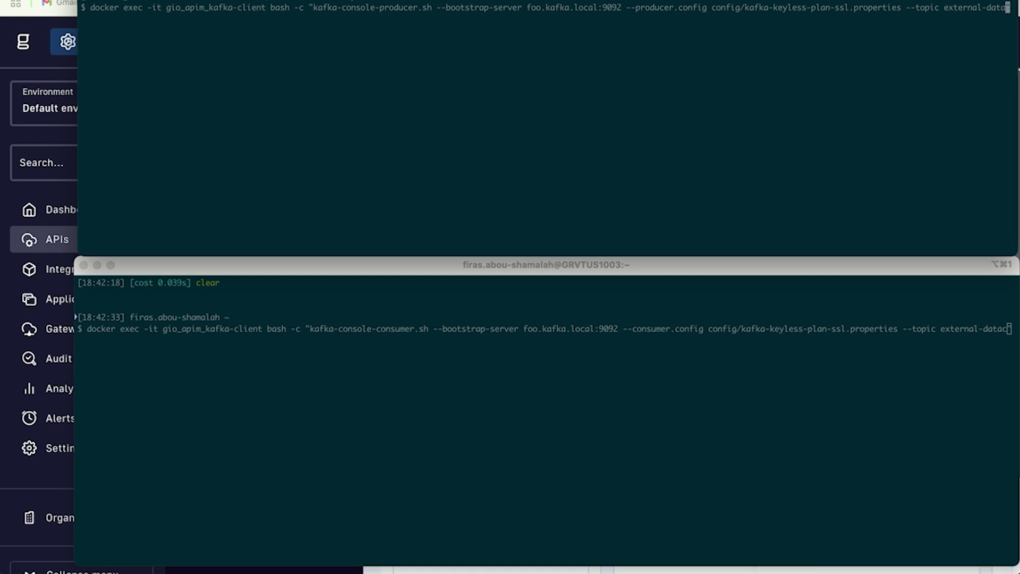
pyautogui.press('super+Tab')
pyautogui.hotkey('ctrl', 'Tab')
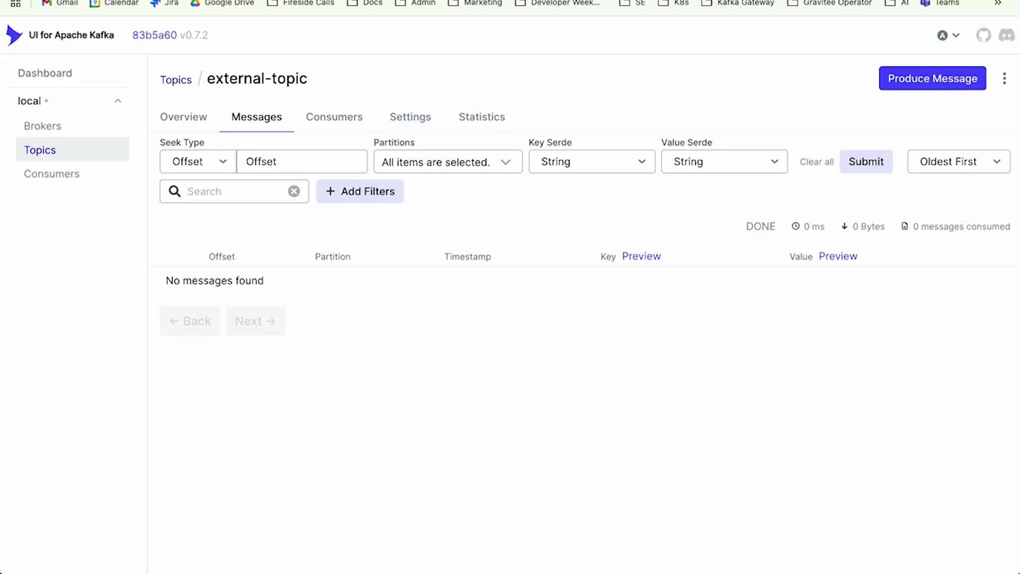
pyautogui.press('super+Tab')
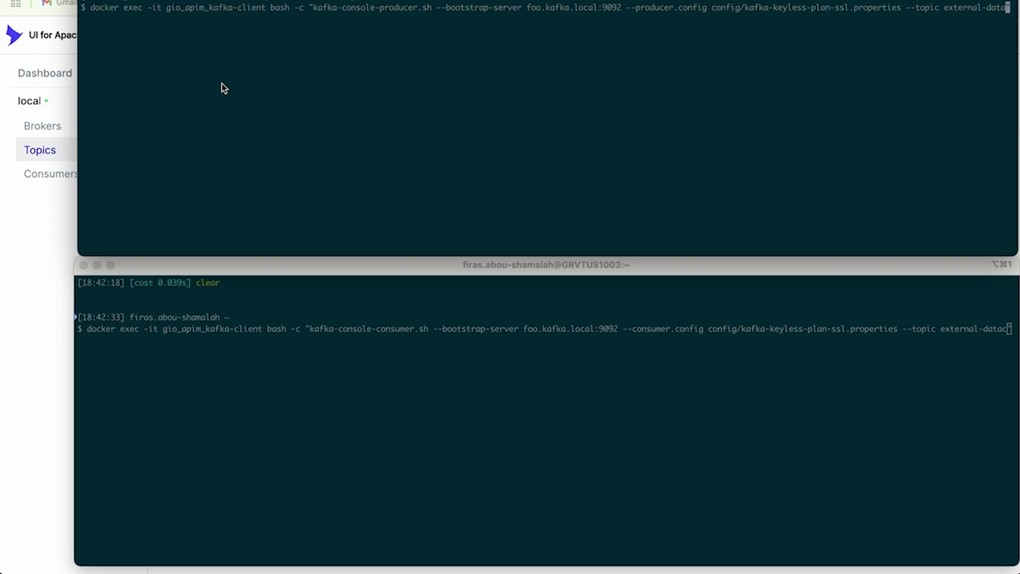
pyautogui.press('super+Tab')
pyautogui.tripleClick(296, 81)
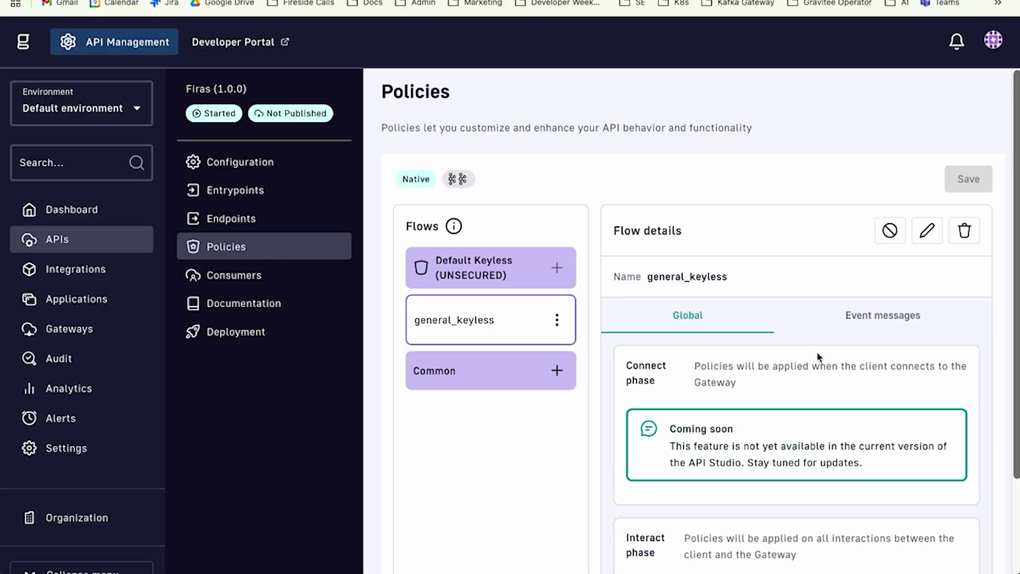
# Reopen the general_keyless flow's Kafka Topic Mapping policy in Gravitee and review its client-side and broker-side topic names.
pyautogui.scroll(-3, 891, 506)
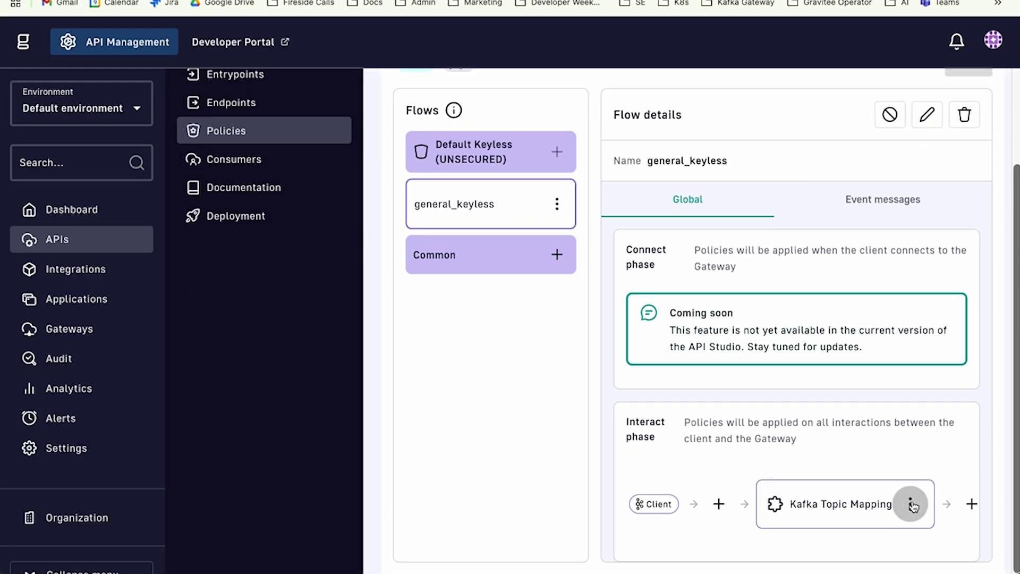
pyautogui.click(909, 504)
pyautogui.click(910, 393)
pyautogui.scroll(-3, 310, 367)
pyautogui.click(244, 357)
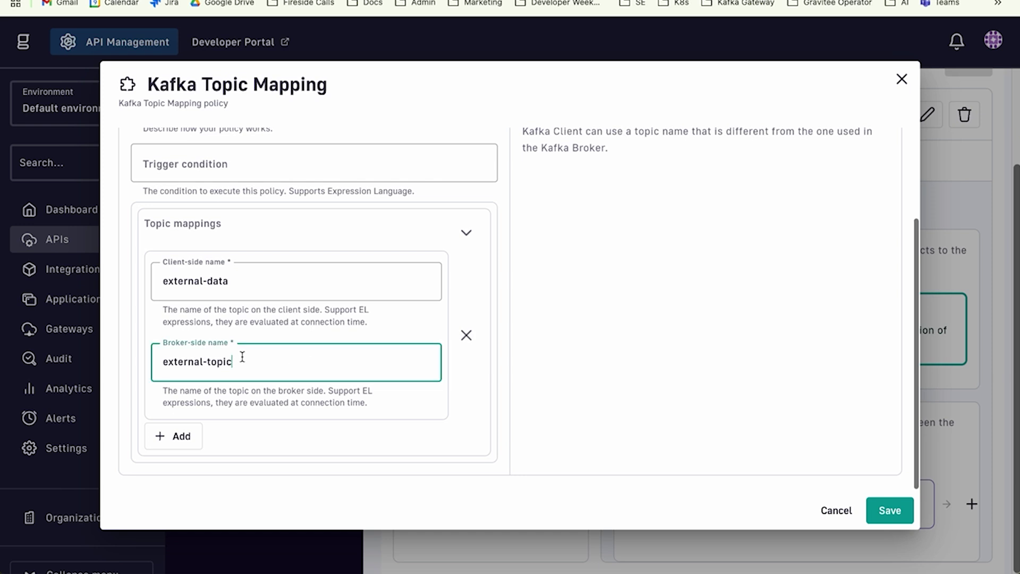
pyautogui.tripleClick(244, 358)
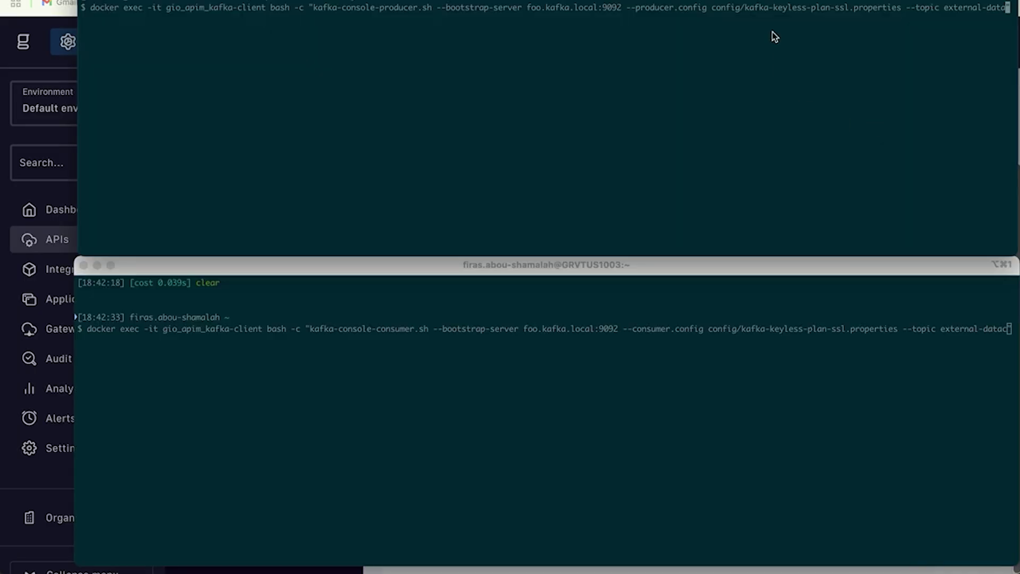
# Run the external-data producer command and send "this is a message to: external-data topic", "external data" and a first name as messages.
pyautogui.press('Return')
pyautogui.write('this is a message to: external-data')
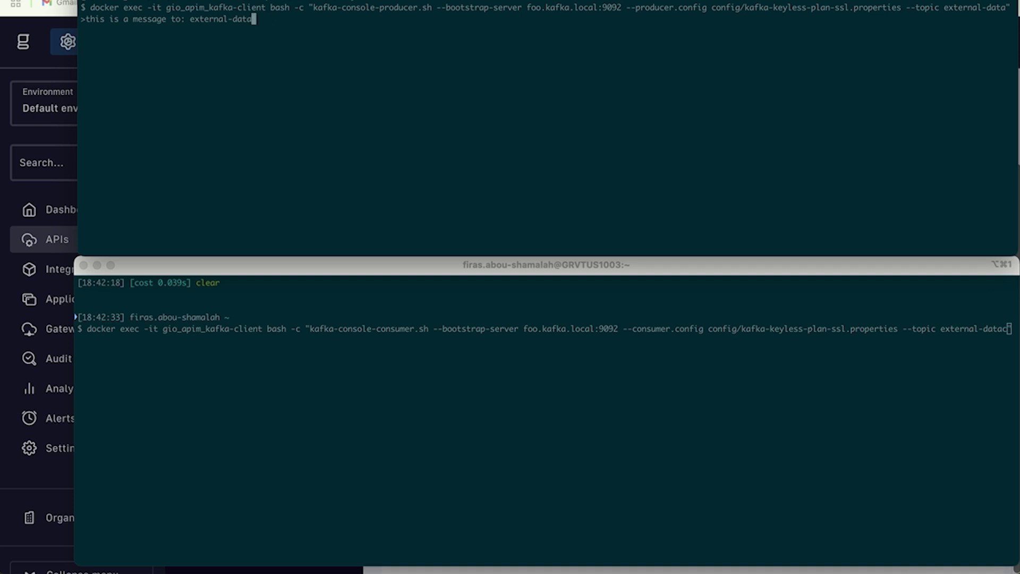
pyautogui.write(' topic')
pyautogui.press('Return')
pyautogui.write('external data')
pyautogui.press('Return')
pyautogui.write('firas')
pyautogui.press('Return')
# Check the external-data topic in the producer terminal against external-topic in the Kafka UI, and return to the topics list.
pyautogui.click(782, 441)
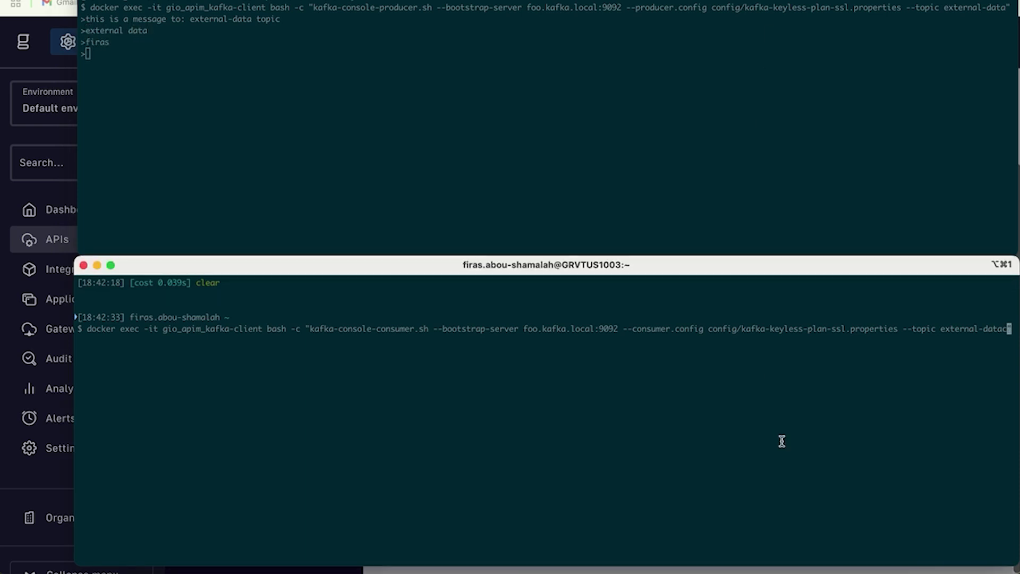
pyautogui.press('Left')
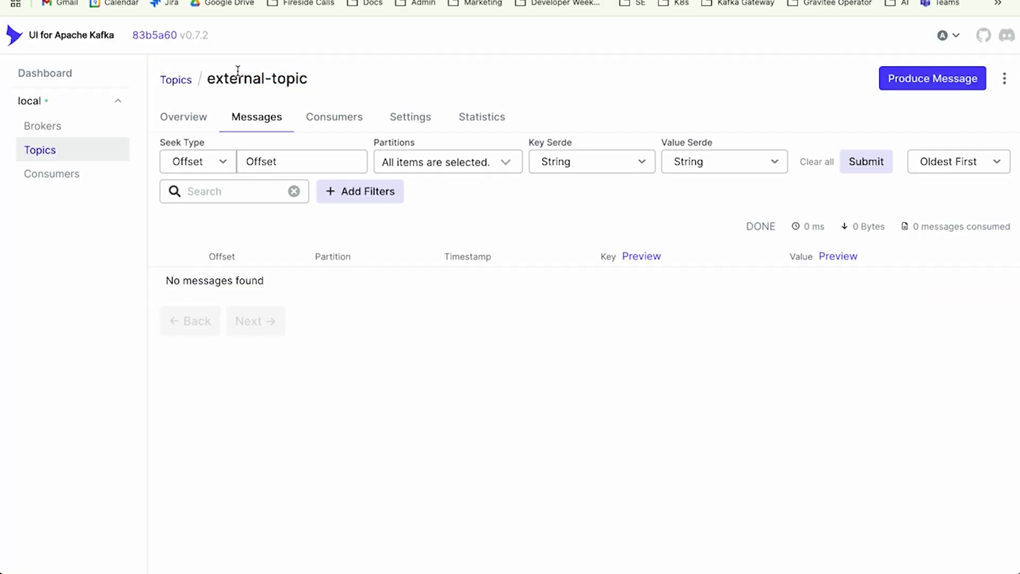
pyautogui.press('super+Tab')
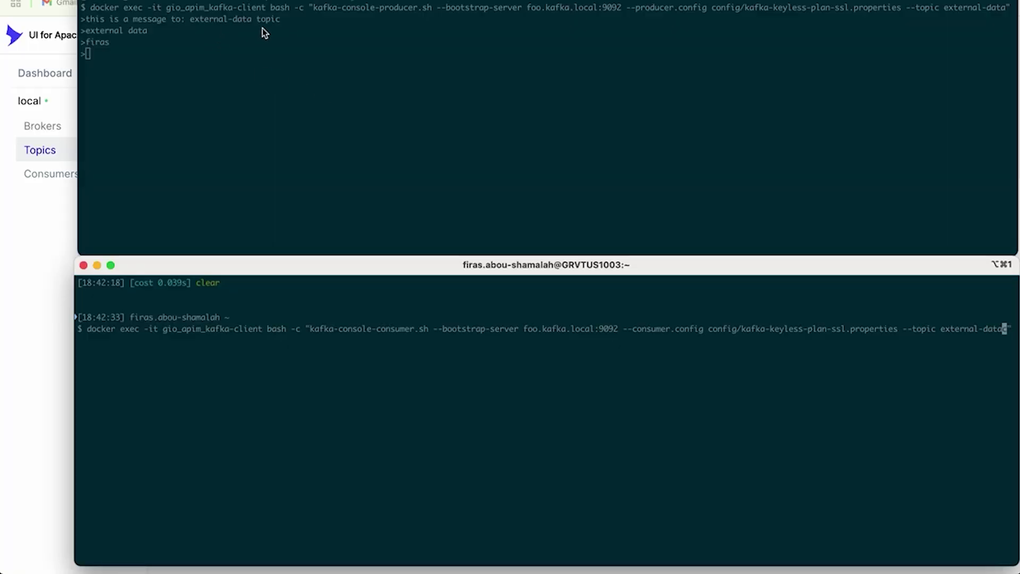
pyautogui.click(946, 14)
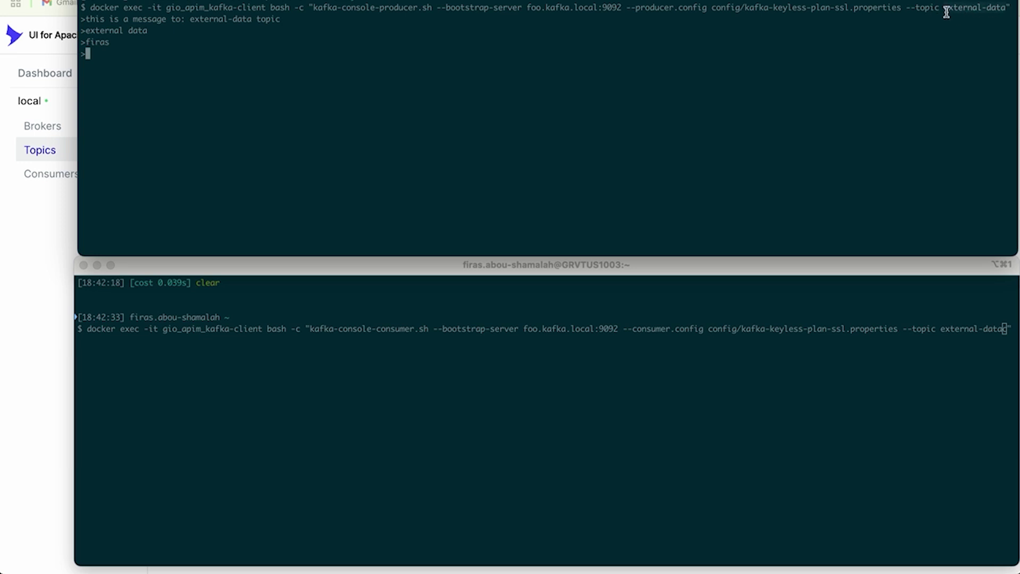
pyautogui.press('super+Tab')
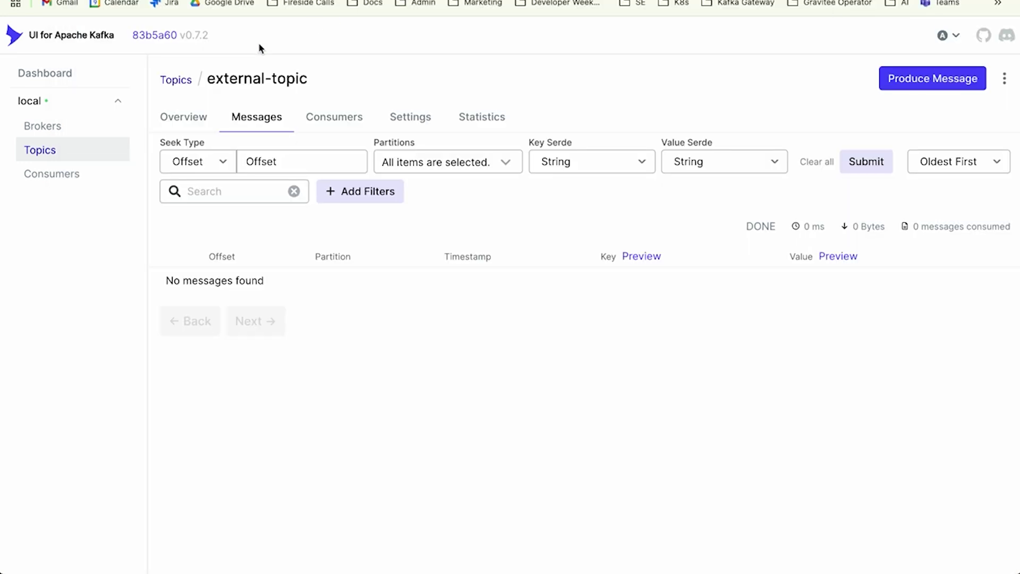
pyautogui.click(83, 152)
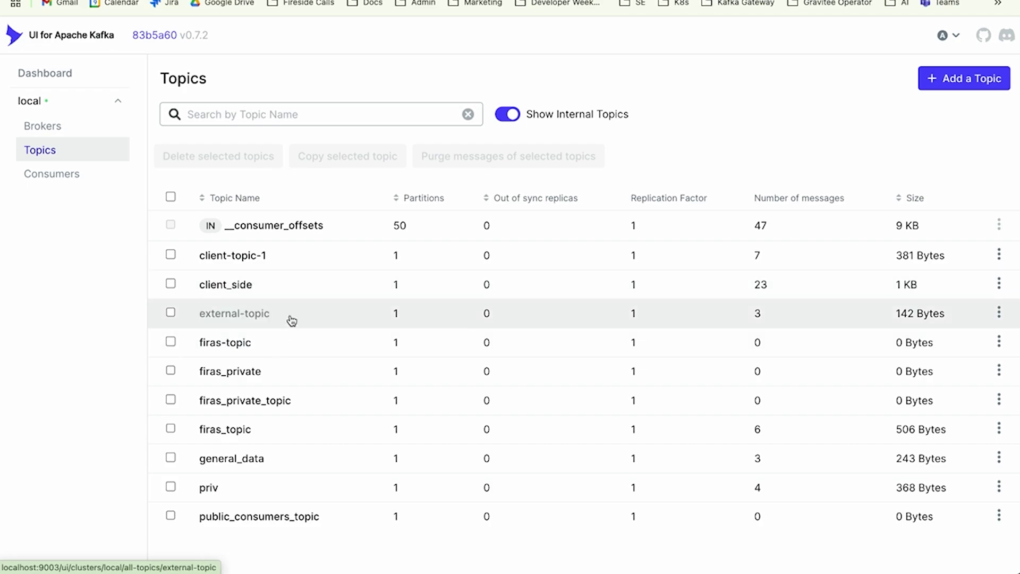
# Compare the producer's external-data topic with the broker-side name external-topic in Gravitee's Kafka Topic Mapping policy.
pyautogui.press('super+Tab')
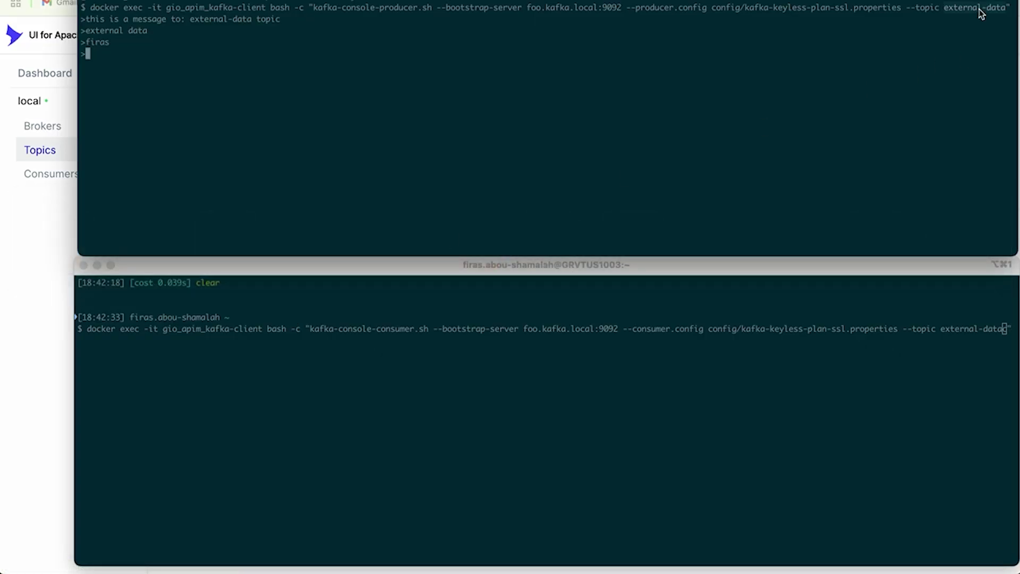
pyautogui.press('super+Tab')
pyautogui.press('super+Tab')
pyautogui.tripleClick(242, 361)
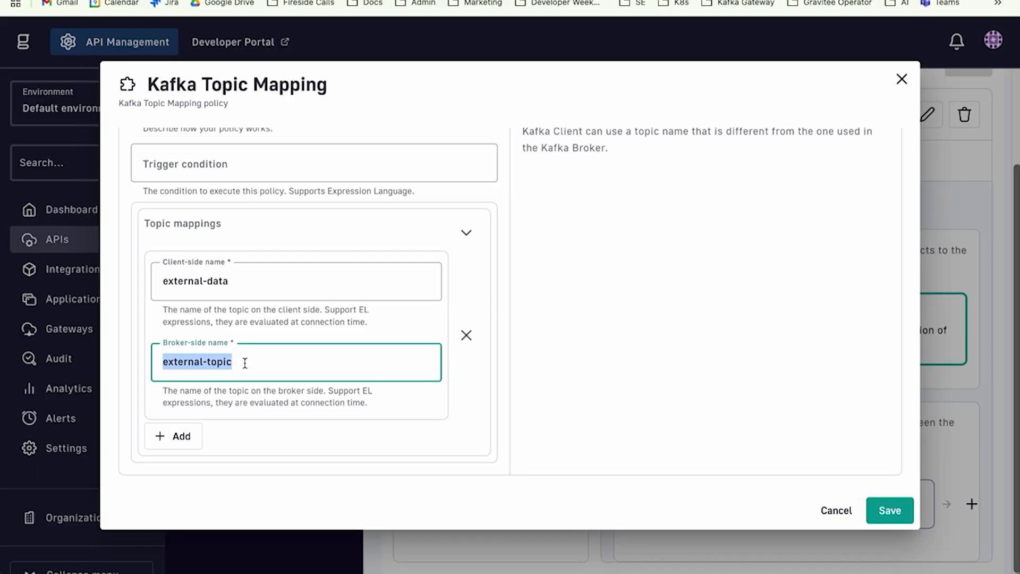
pyautogui.press('super+Tab')
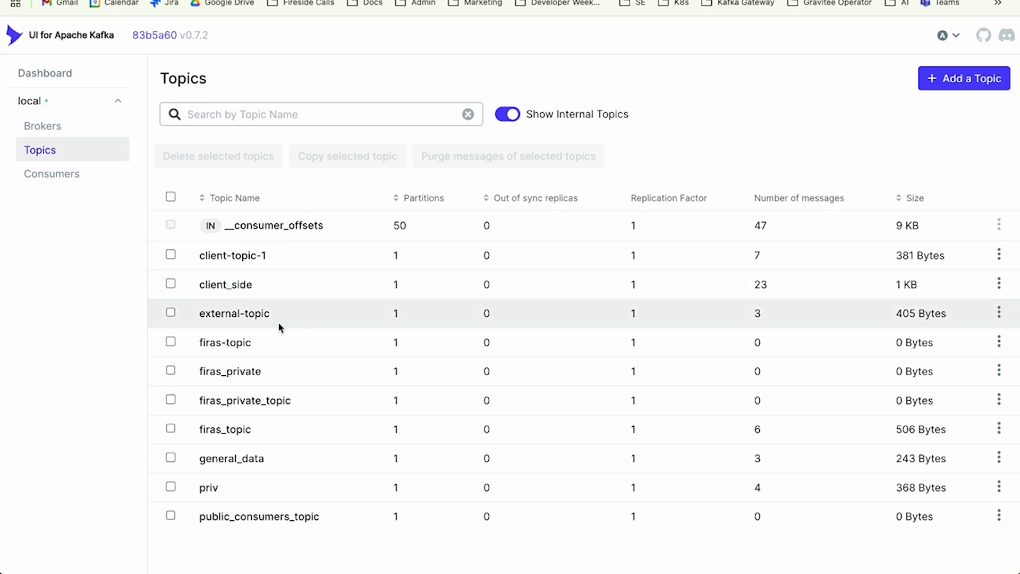
# Open the messages of external-topic in the Kafka UI and compare them with those sent to external-data in the producer terminal.
pyautogui.click(224, 313)
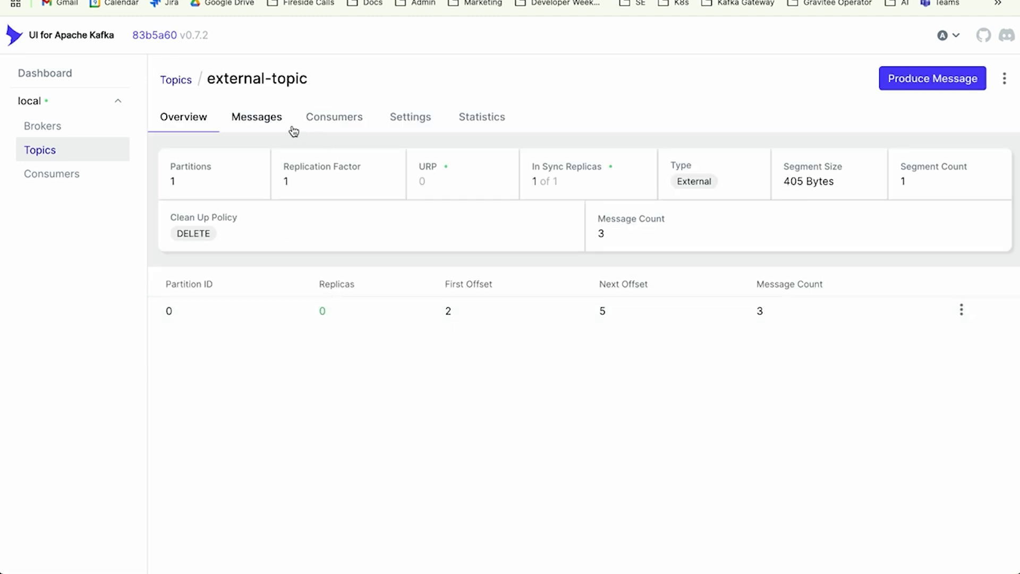
pyautogui.click(274, 125)
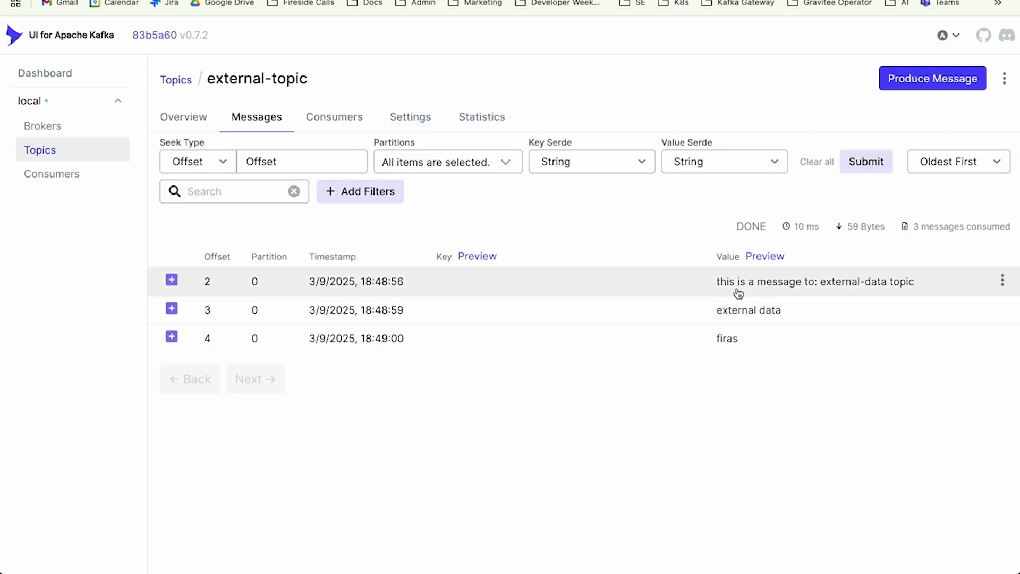
pyautogui.press('super+Tab')
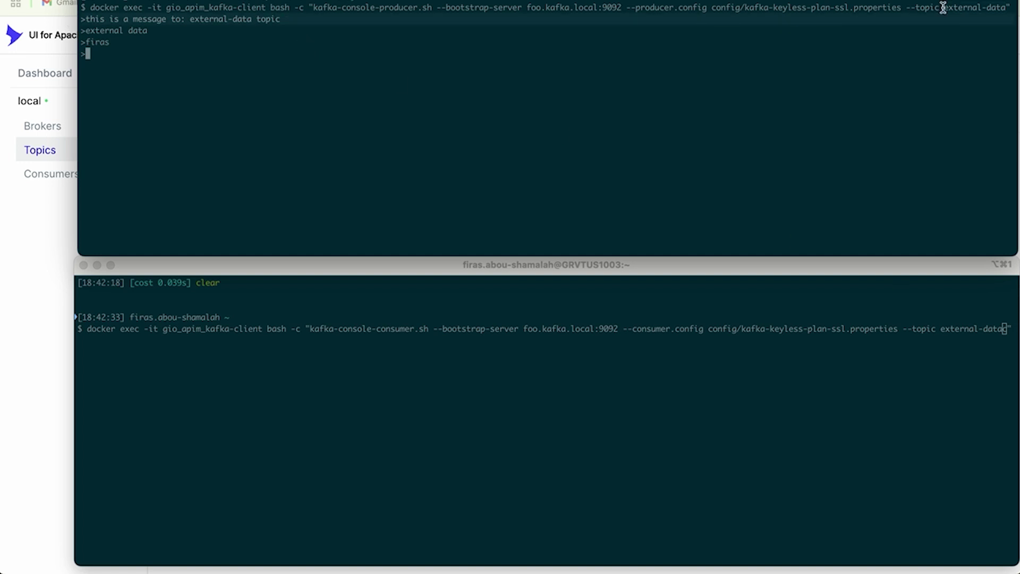
pyautogui.press('super+Tab')
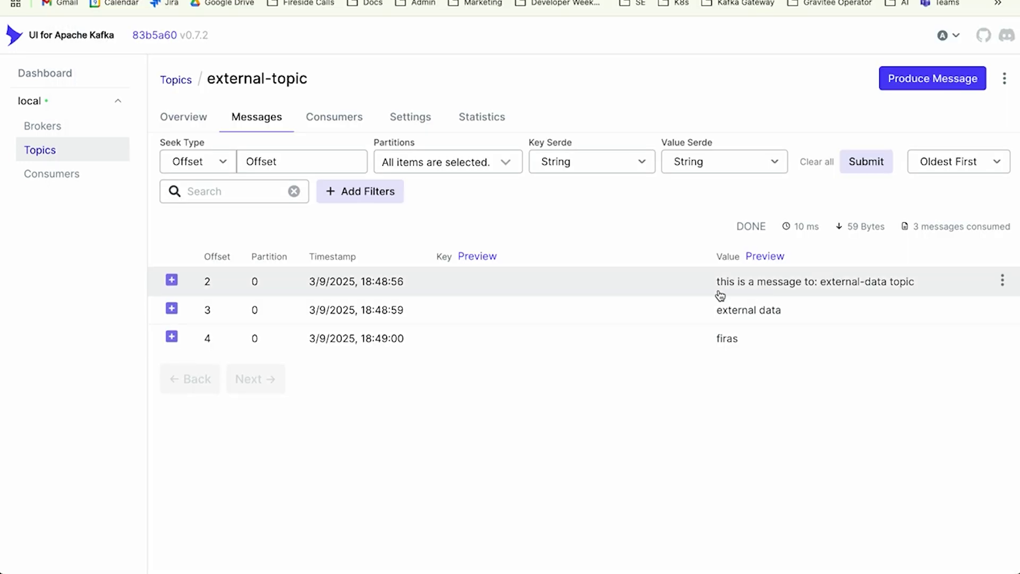
pyautogui.moveTo(308, 79); pyautogui.dragTo(209, 78)
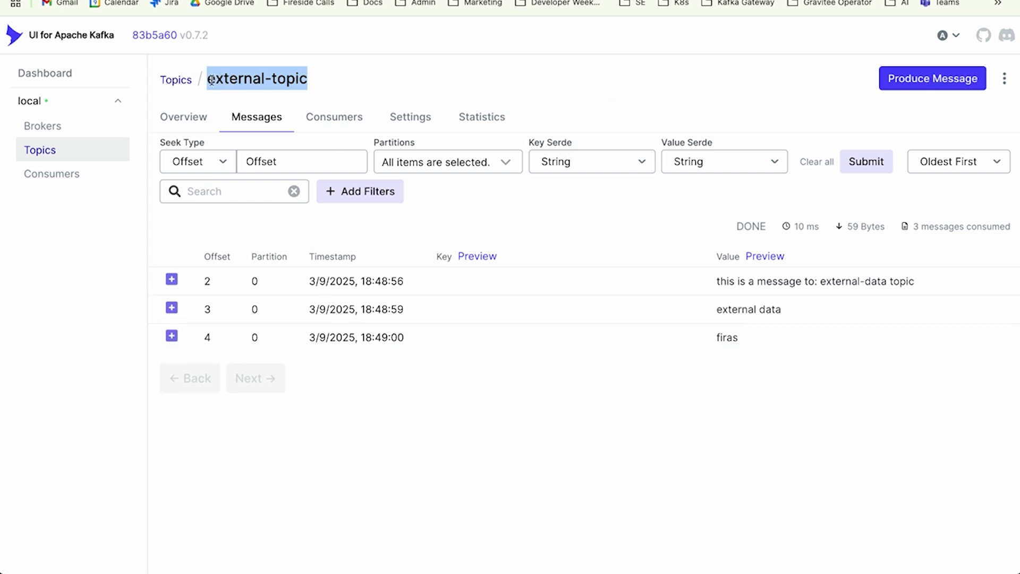
# Return to the Kafka UI topics list and recheck the topic names against the producer command.
pyautogui.click(169, 80)
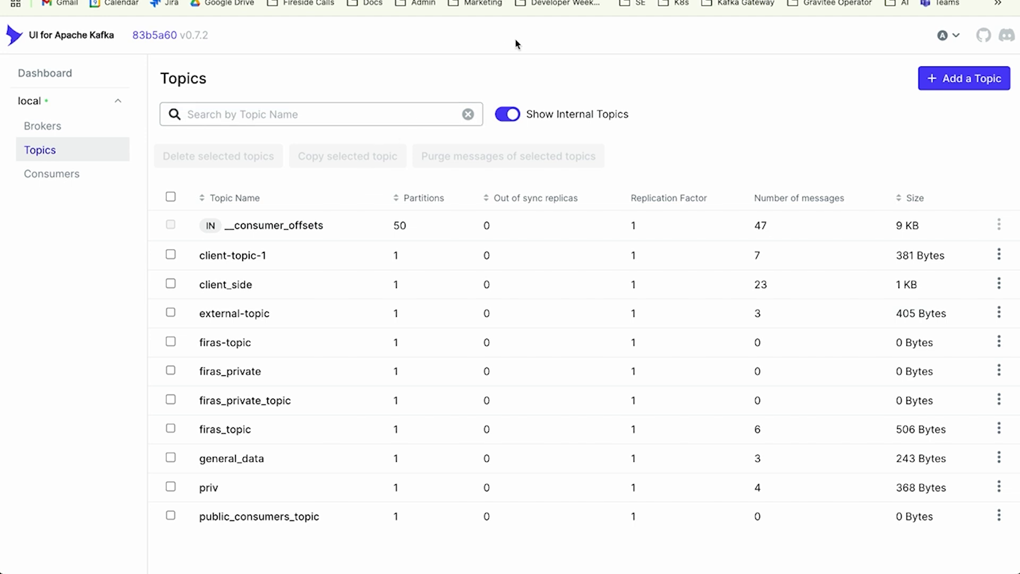
pyautogui.press('super+Tab')
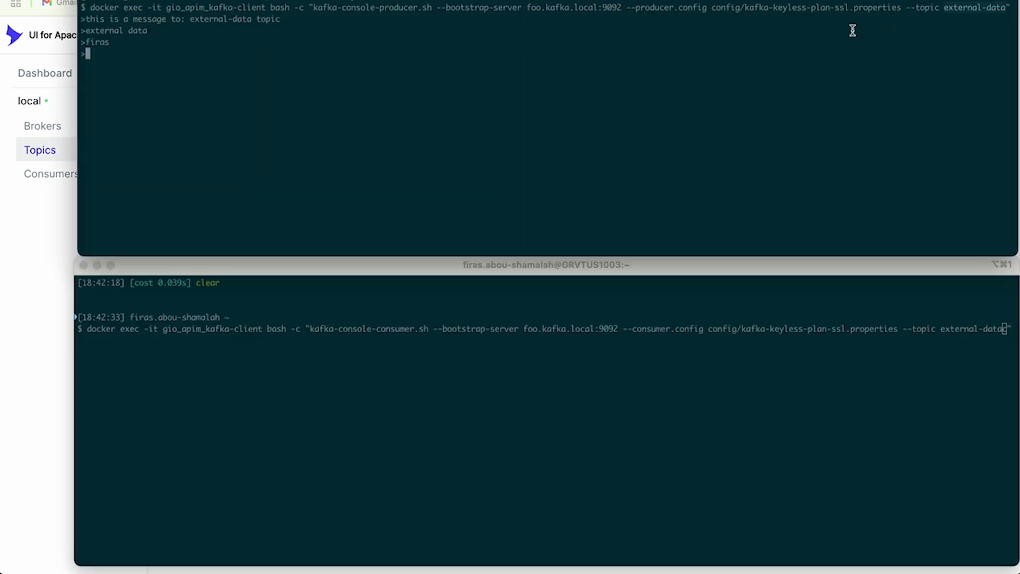
pyautogui.press('Tab')
pyautogui.press('super+Tab')
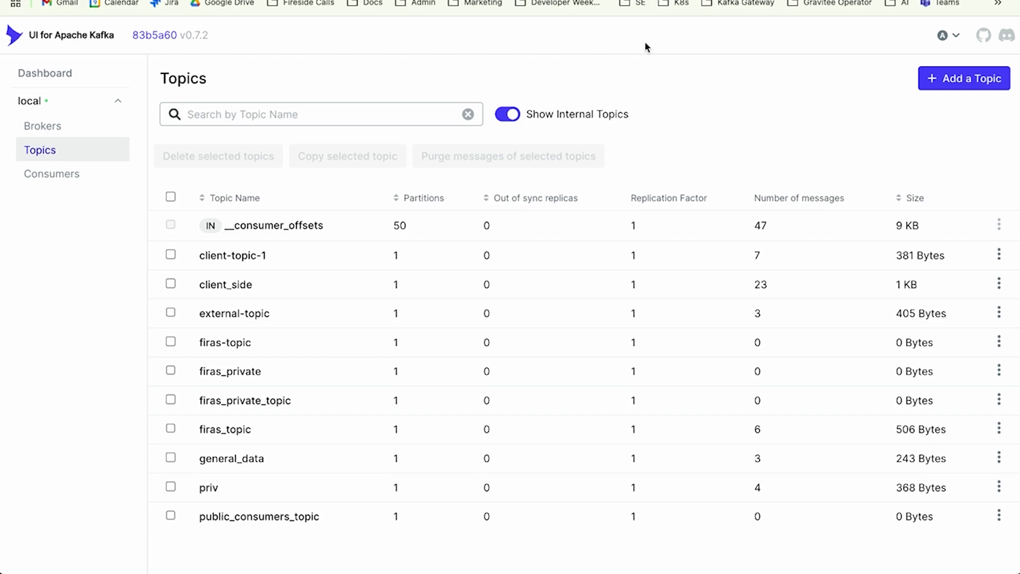
# Switch to Gravitee, close the Kafka Topic Mapping policy and choose Kafka ACL as a new Interact phase policy before it.
pyautogui.click(632, 1)
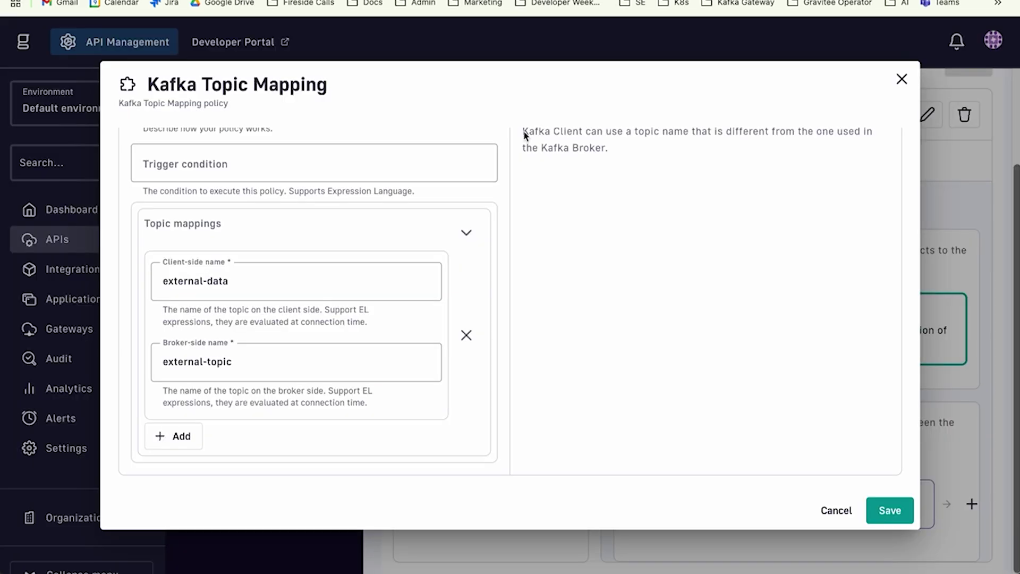
pyautogui.click(904, 79)
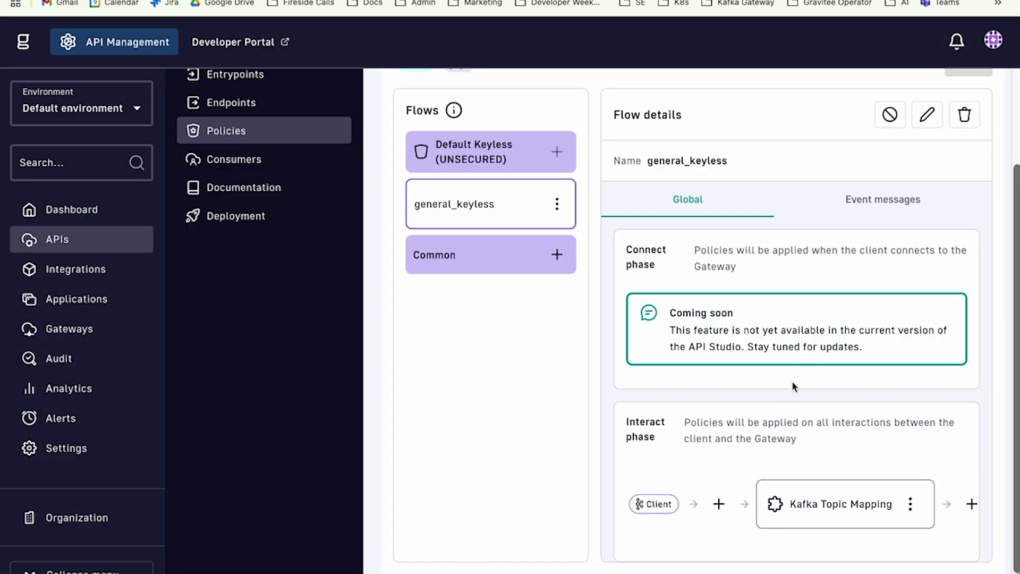
pyautogui.click(719, 504)
pyautogui.click(169, 346)
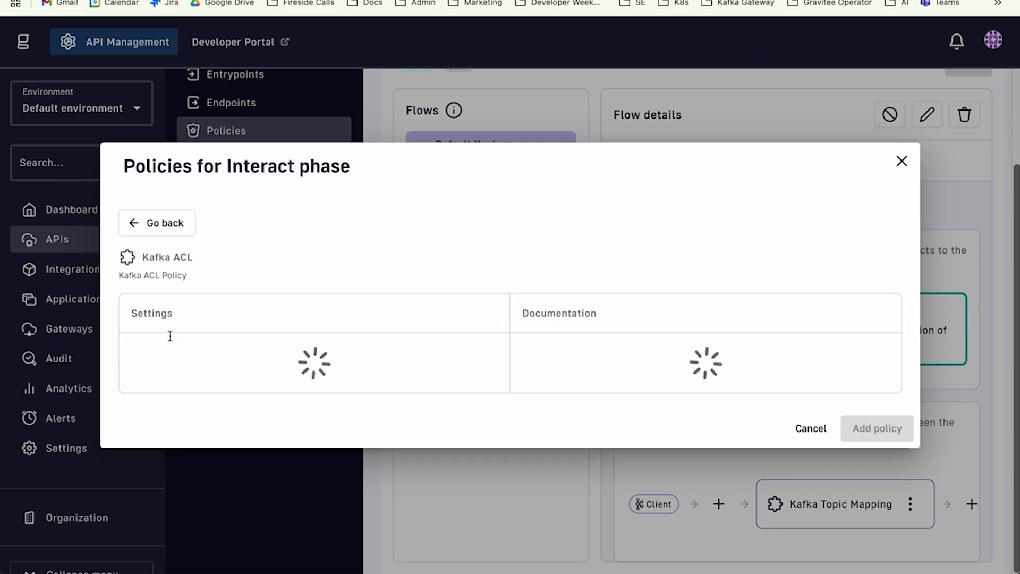
# Add an ACL entry to the Kafka ACL policy with Topic as its resource type.
pyautogui.scroll(-5, 338, 349)
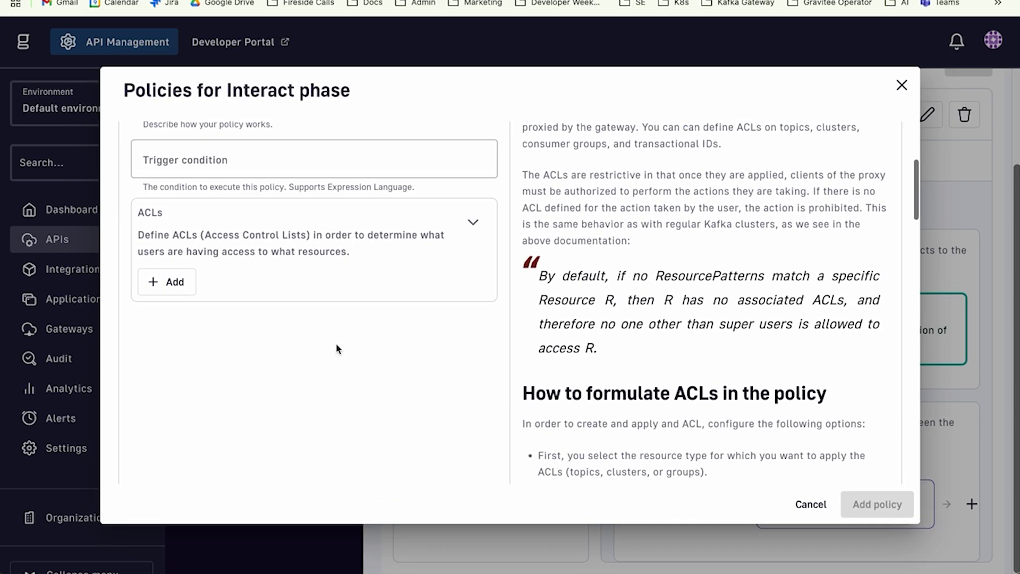
pyautogui.scroll(2, 337, 348)
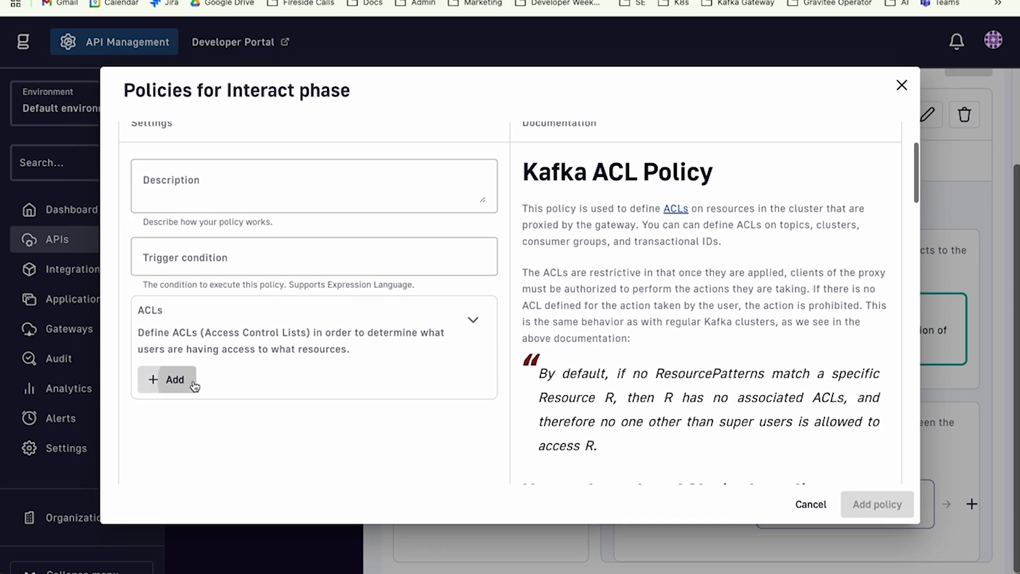
pyautogui.click(195, 386)
pyautogui.scroll(-4, 353, 326)
pyautogui.scroll(-2, 253, 357)
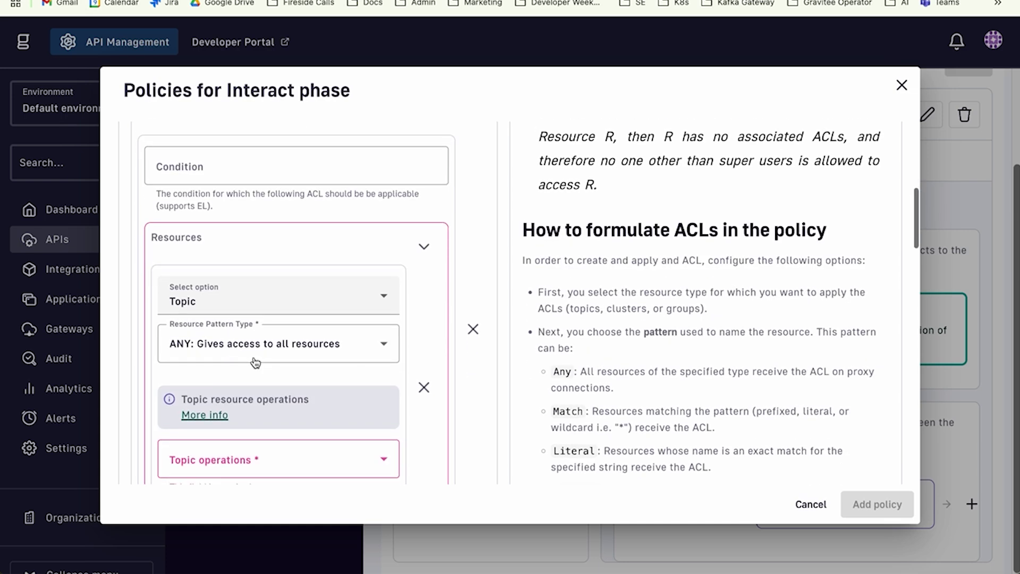
pyautogui.scroll(2, 244, 209)
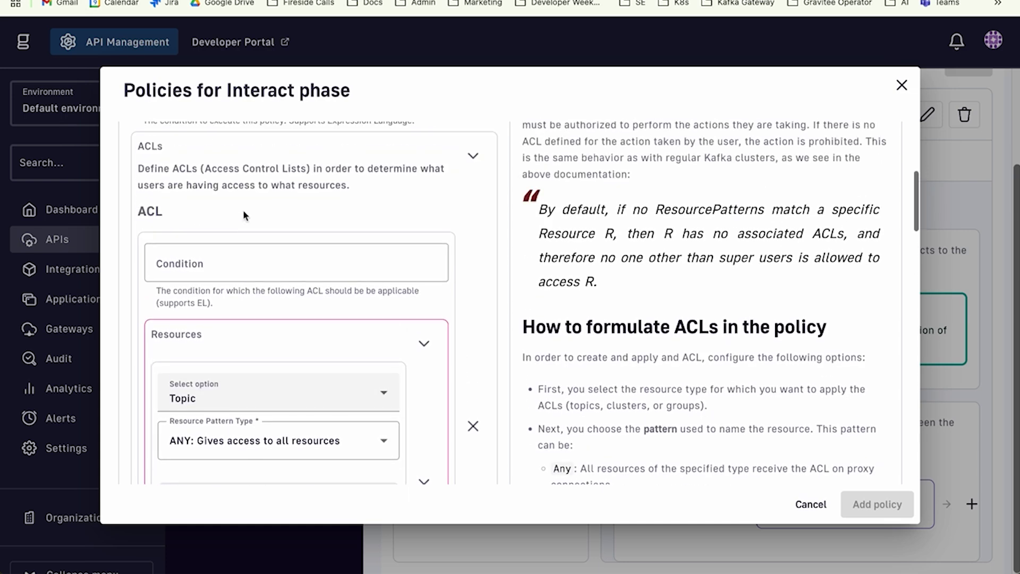
pyautogui.scroll(-2, 243, 210)
pyautogui.click(244, 308)
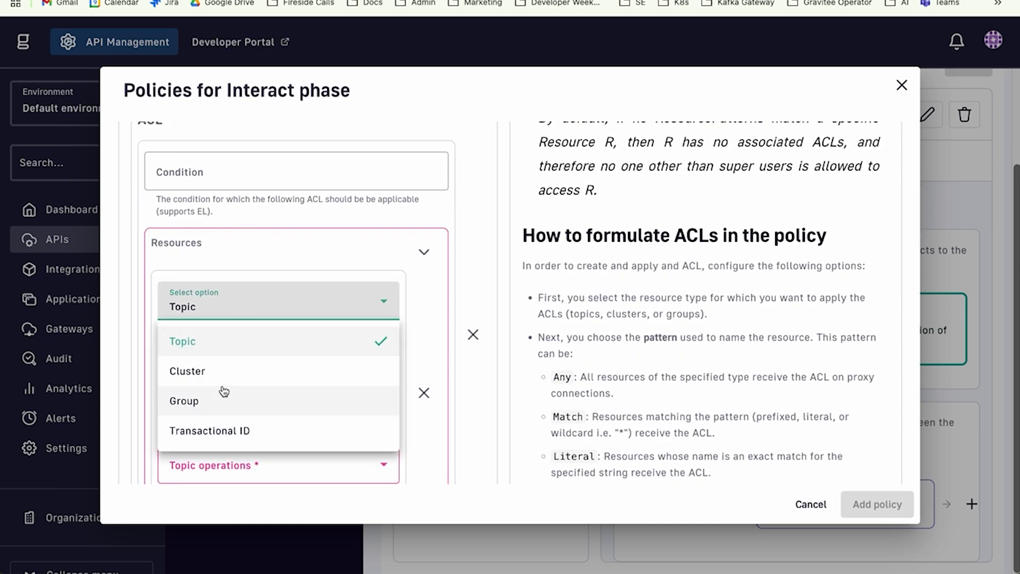
pyautogui.click(212, 343)
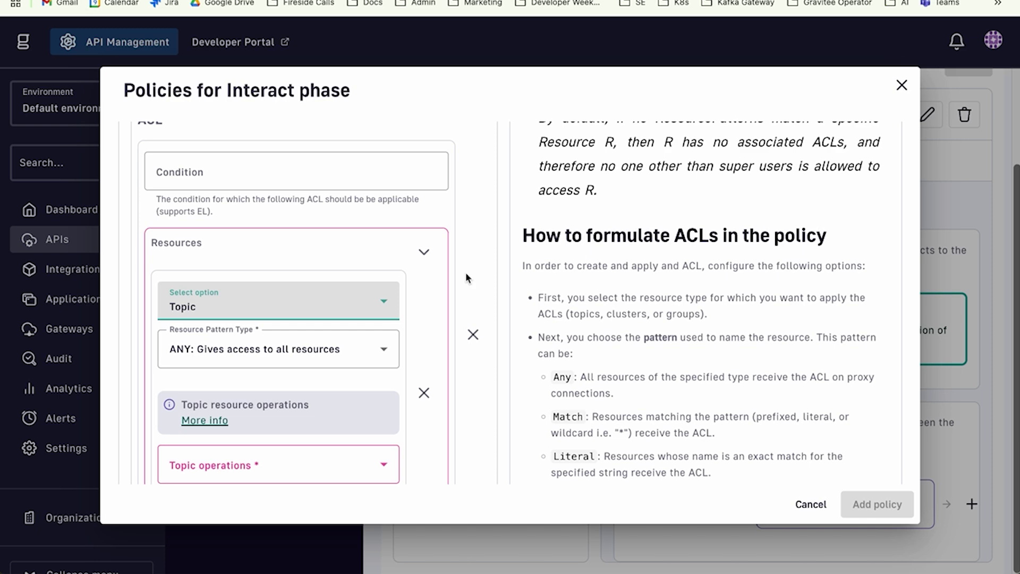
# Set the topic resource's pattern type to LITERAL and its resource pattern to general_data.
pyautogui.scroll(1, 466, 276)
pyautogui.scroll(2, 466, 275)
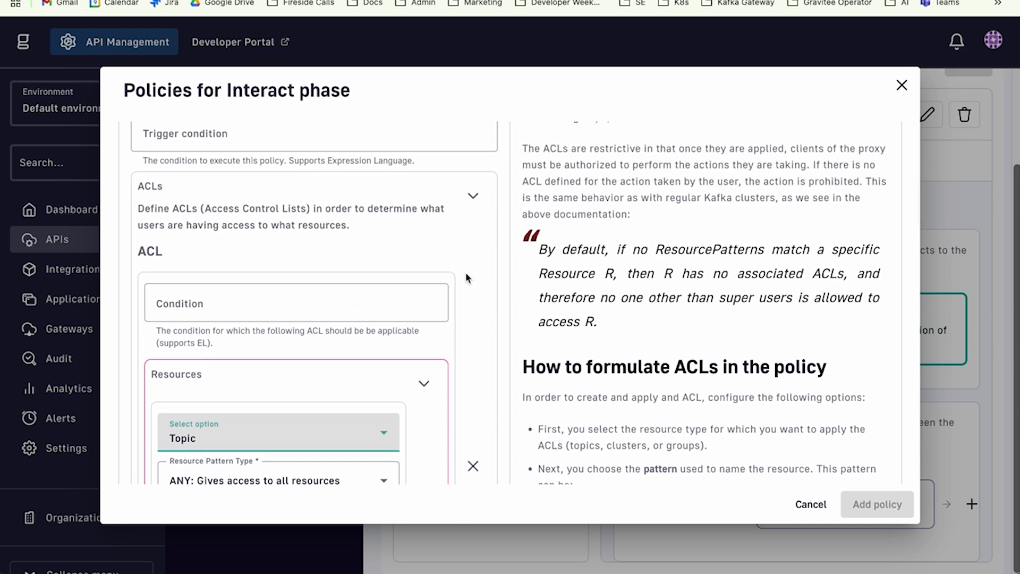
pyautogui.scroll(3, 465, 277)
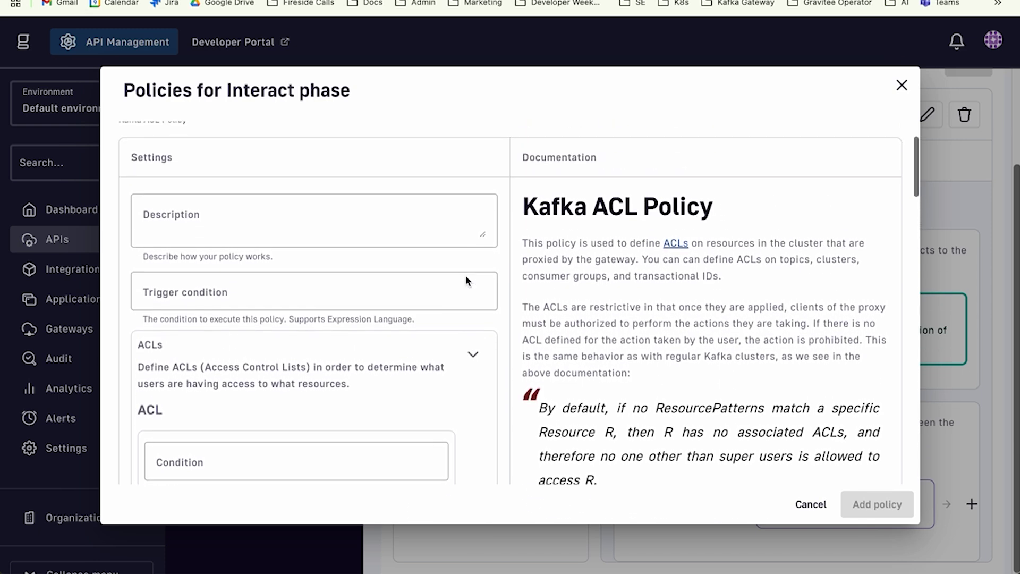
pyautogui.scroll(-4, 466, 277)
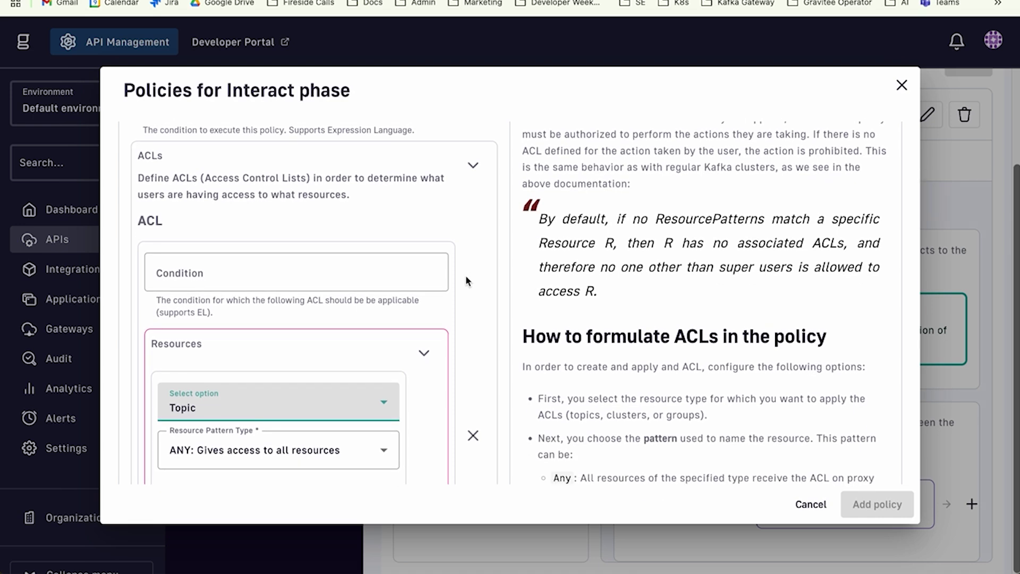
pyautogui.scroll(-3, 466, 281)
pyautogui.scroll(-2, 466, 282)
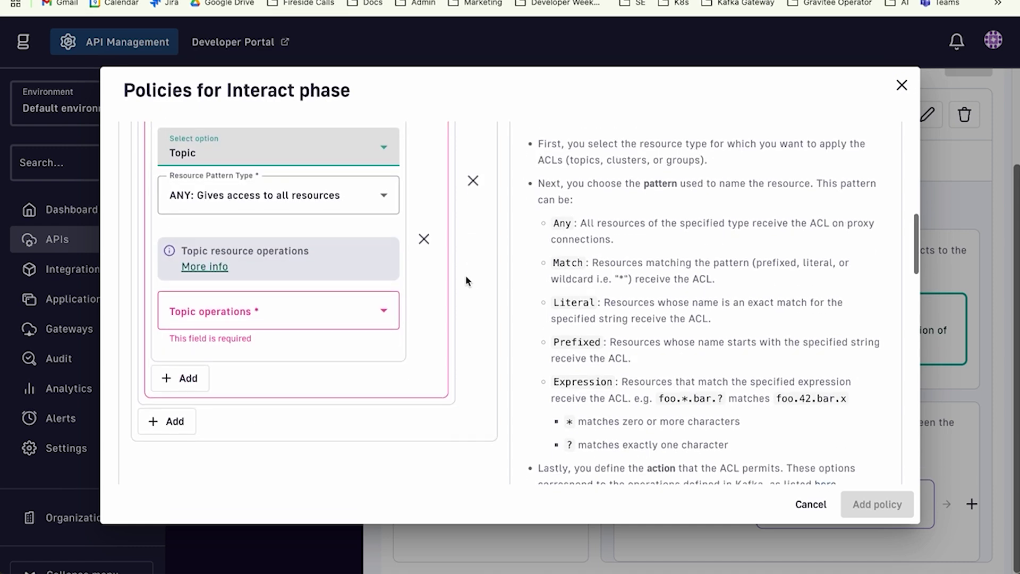
pyautogui.click(362, 206)
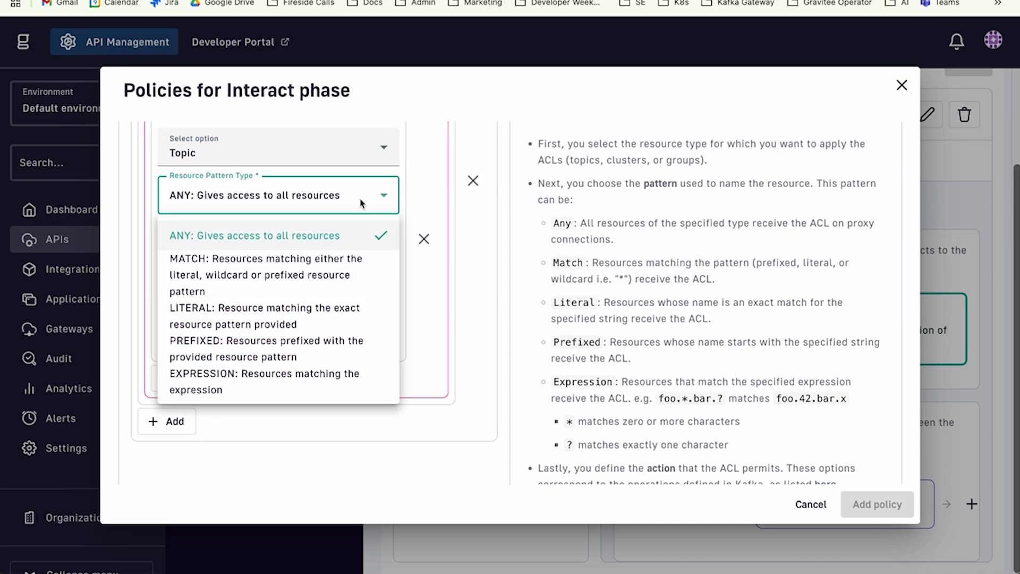
pyautogui.click(230, 318)
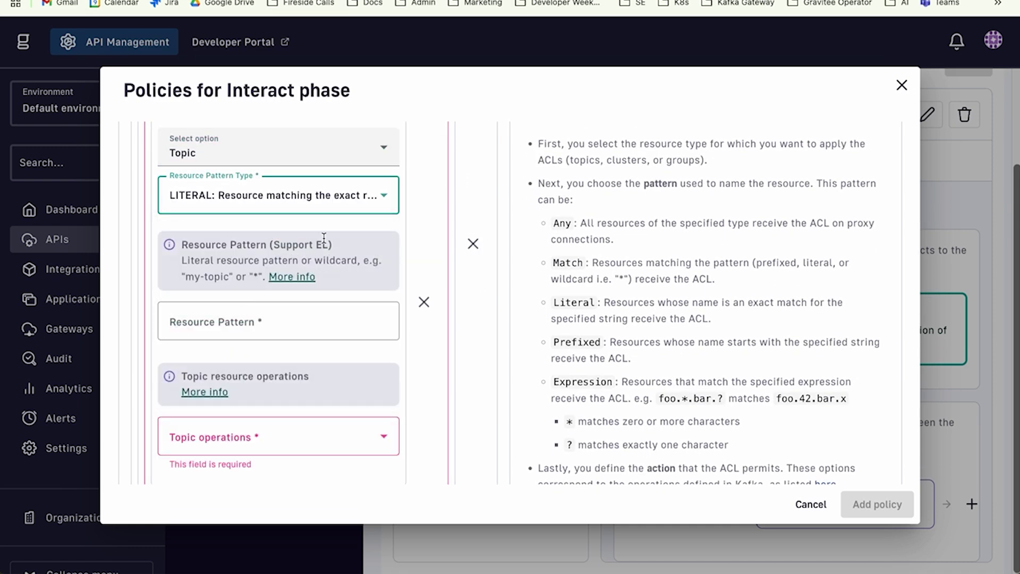
pyautogui.scroll(1, 323, 237)
pyautogui.click(236, 376)
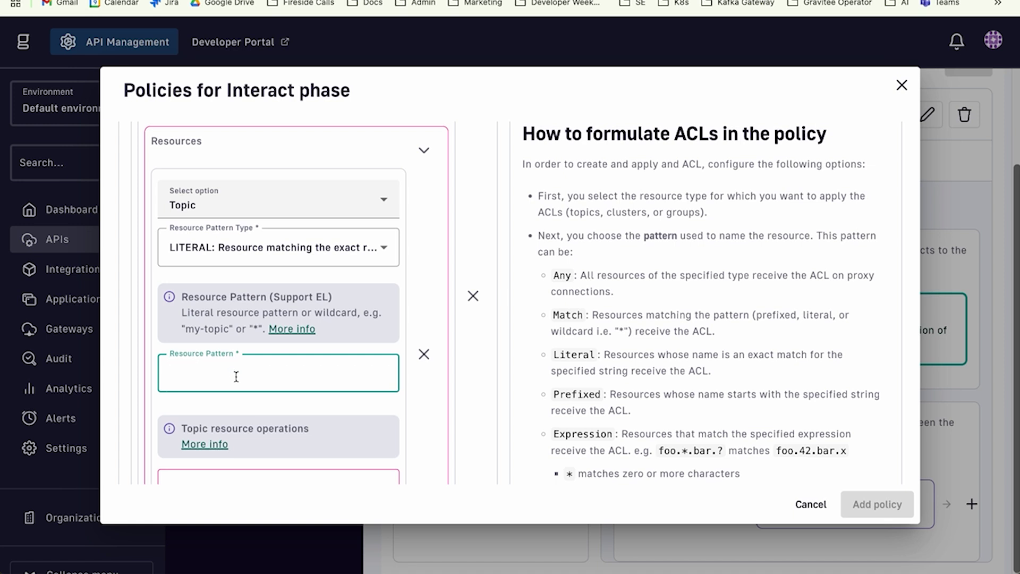
pyautogui.write('general_data')
pyautogui.doubleClick(258, 378)
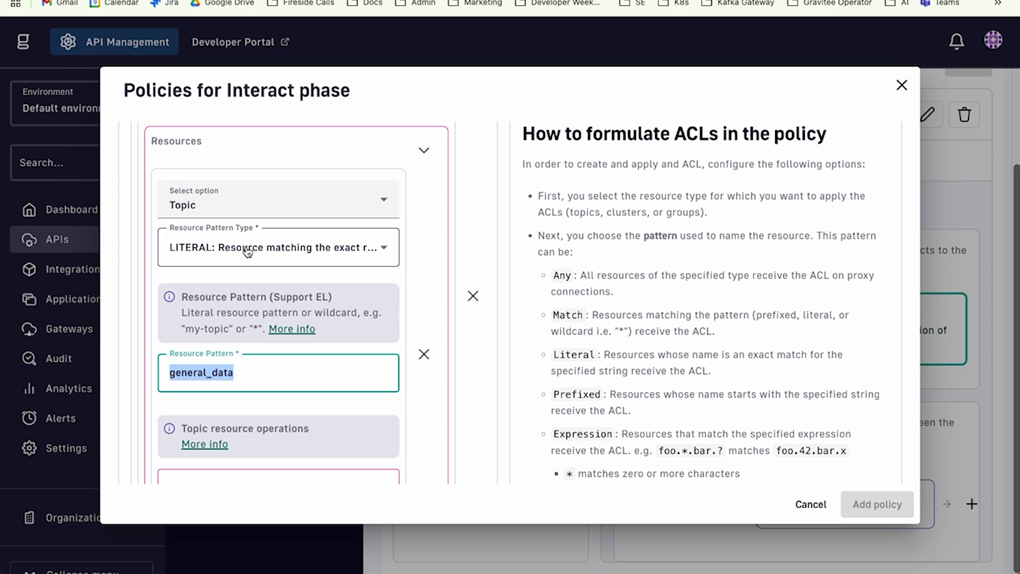
# Allow the Read and Write topic operations for the general_data resource in the Kafka ACL policy.
pyautogui.scroll(-3, 258, 308)
pyautogui.click(262, 342)
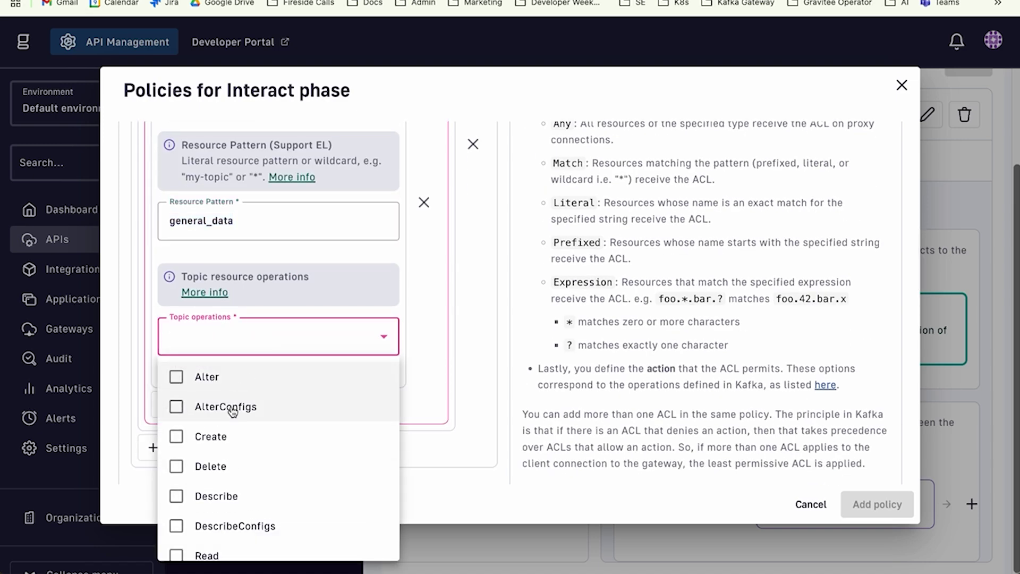
pyautogui.scroll(-1, 225, 478)
pyautogui.click(224, 508)
pyautogui.click(224, 540)
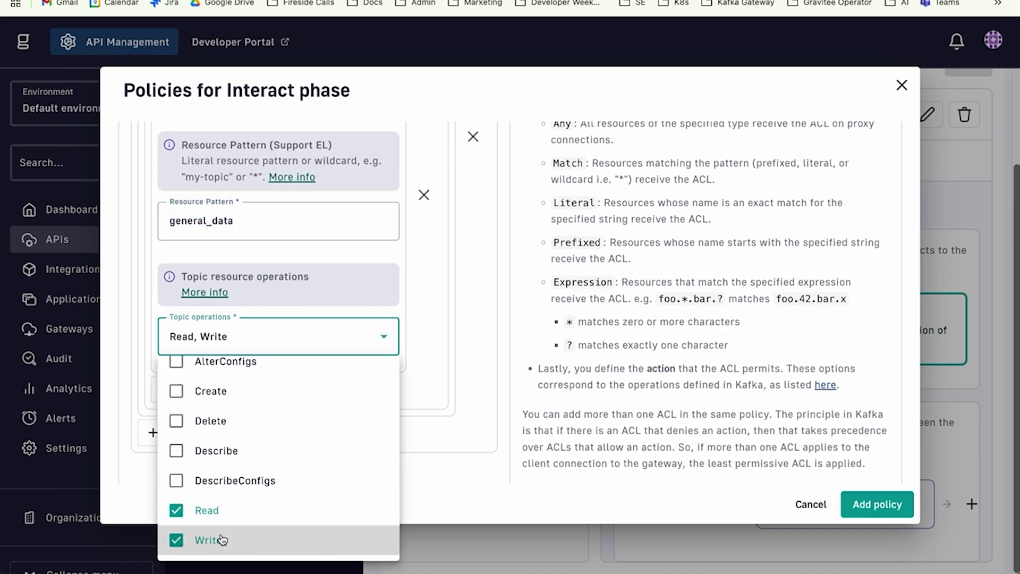
pyautogui.click(522, 349)
# Review the resource pattern types available for the topic resource.
pyautogui.scroll(3, 316, 250)
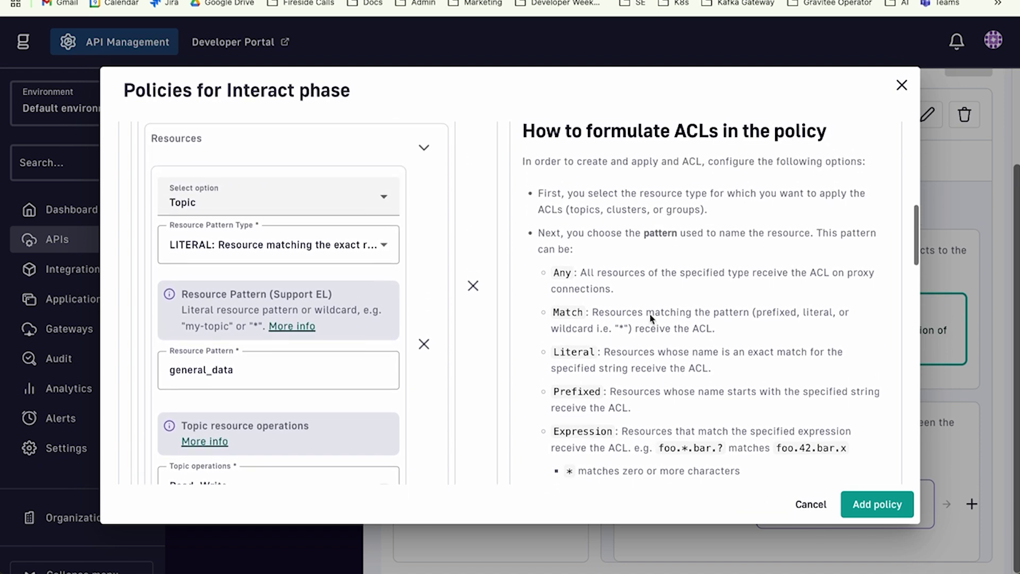
pyautogui.click(316, 250)
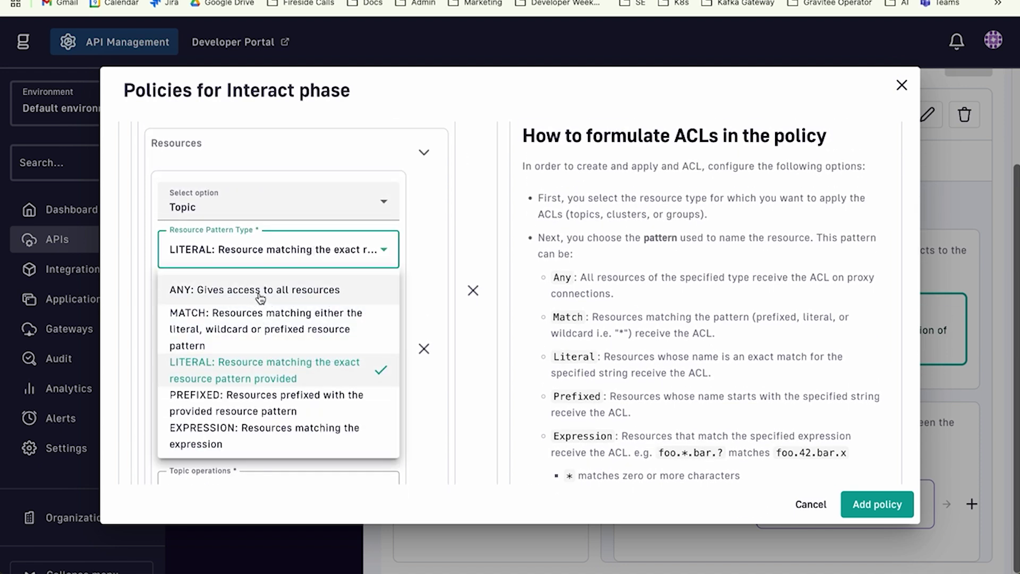
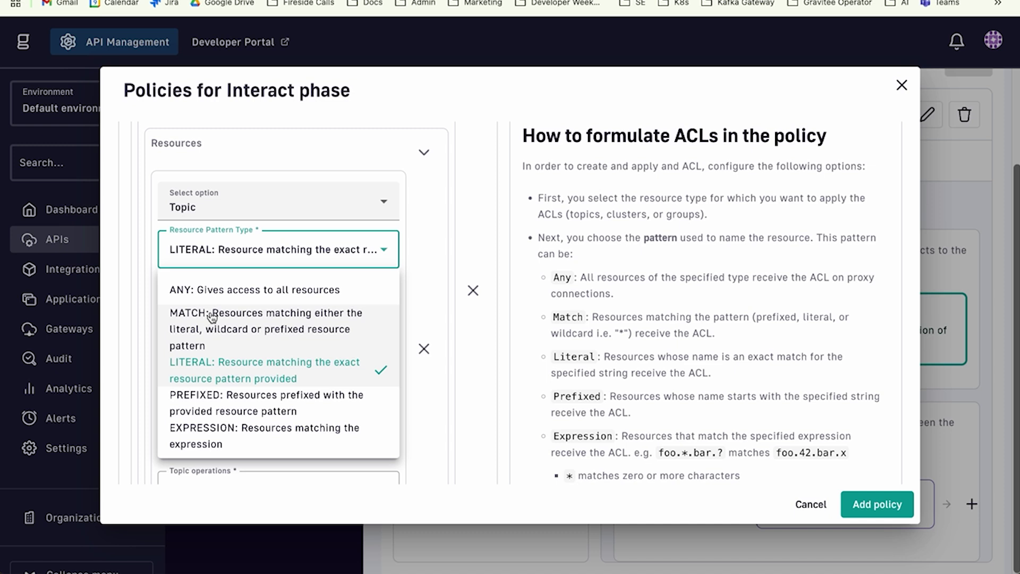
pyautogui.click(543, 351)
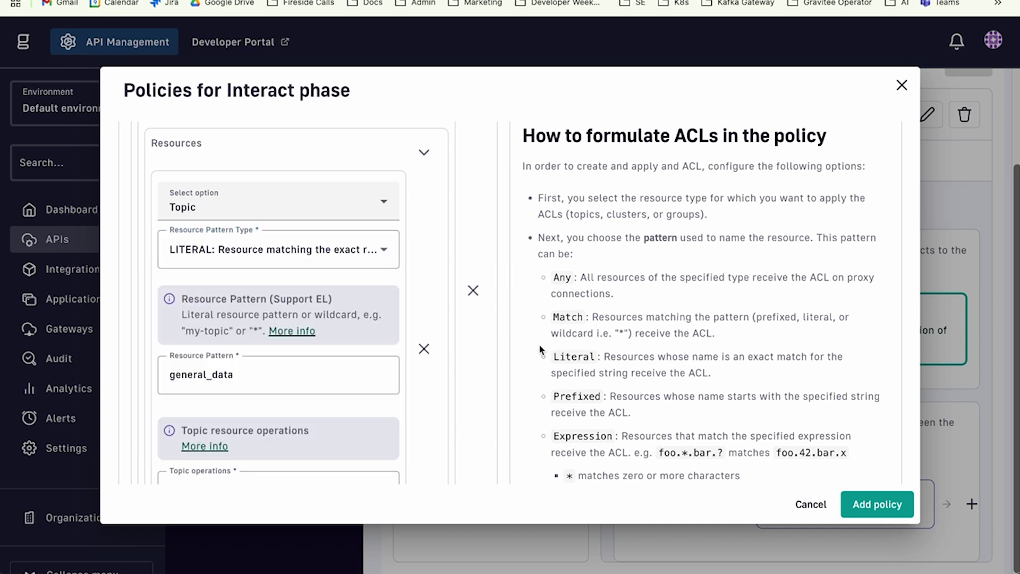
# Add the configured Kafka ACL policy to the Interact phase, save the flow and deploy the API.
pyautogui.scroll(-5, 246, 296)
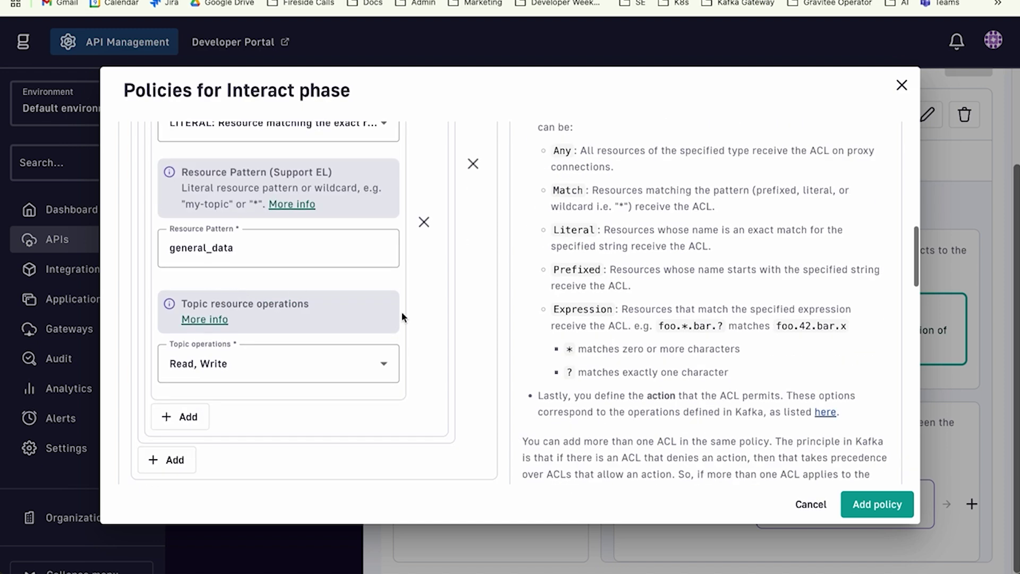
pyautogui.click(877, 503)
pyautogui.scroll(3, 877, 439)
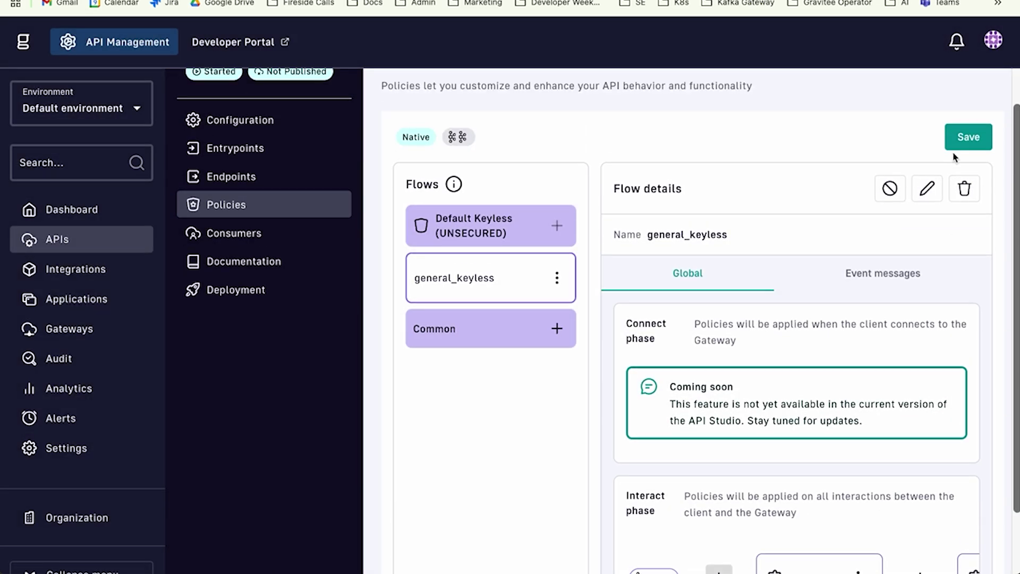
pyautogui.click(977, 168)
pyautogui.click(953, 98)
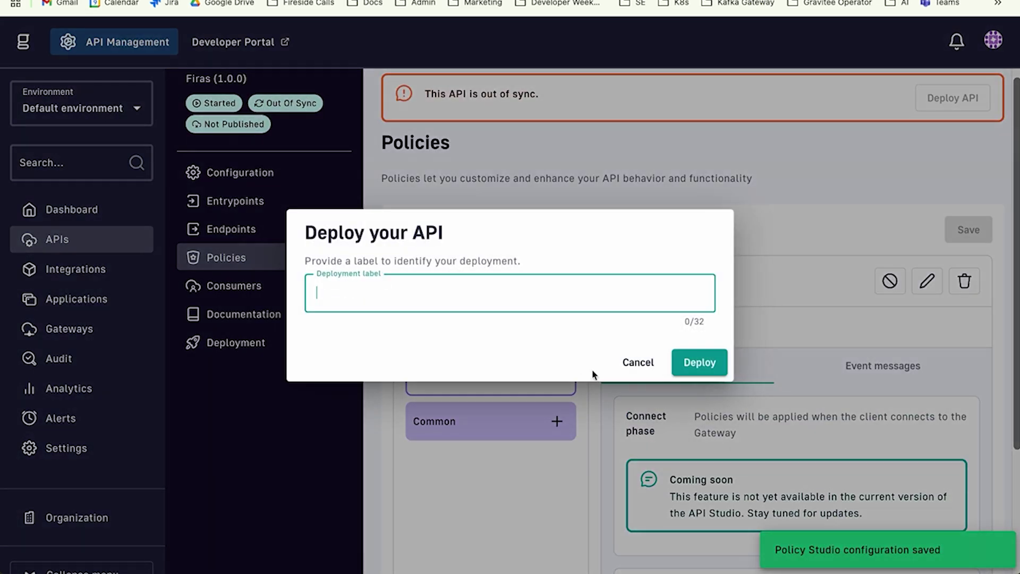
pyautogui.click(708, 374)
pyautogui.scroll(-3, 676, 404)
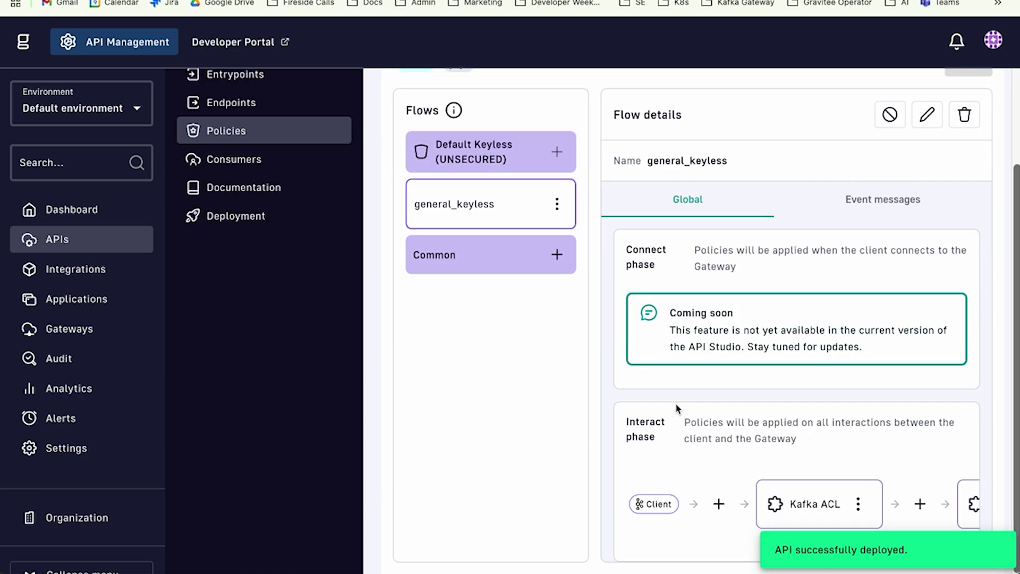
# Switch to the iTerm terminal, stop the running console producer and clear the screen.
pyautogui.press('super+Tab')
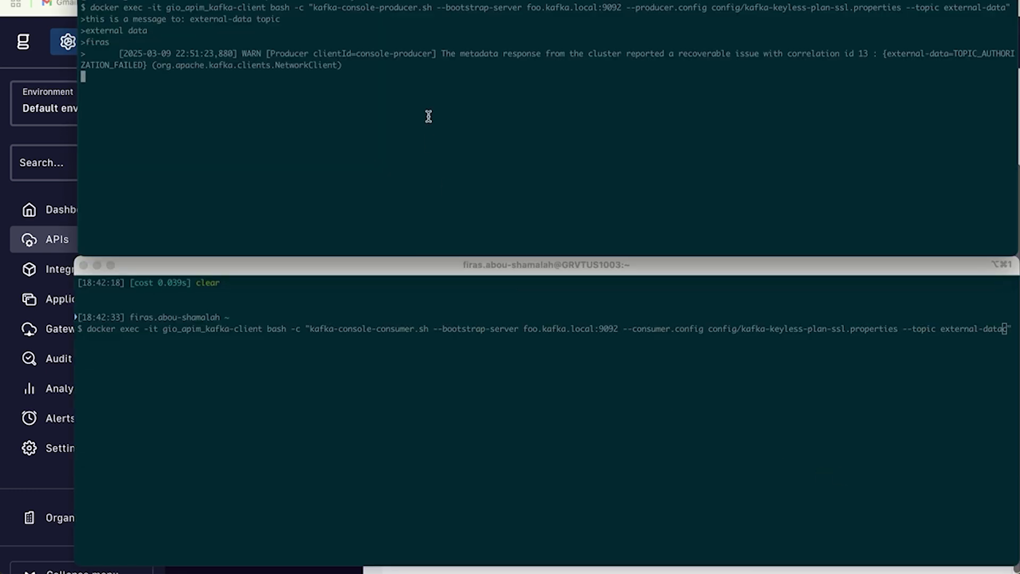
pyautogui.hotkey('ctrl', 'c')
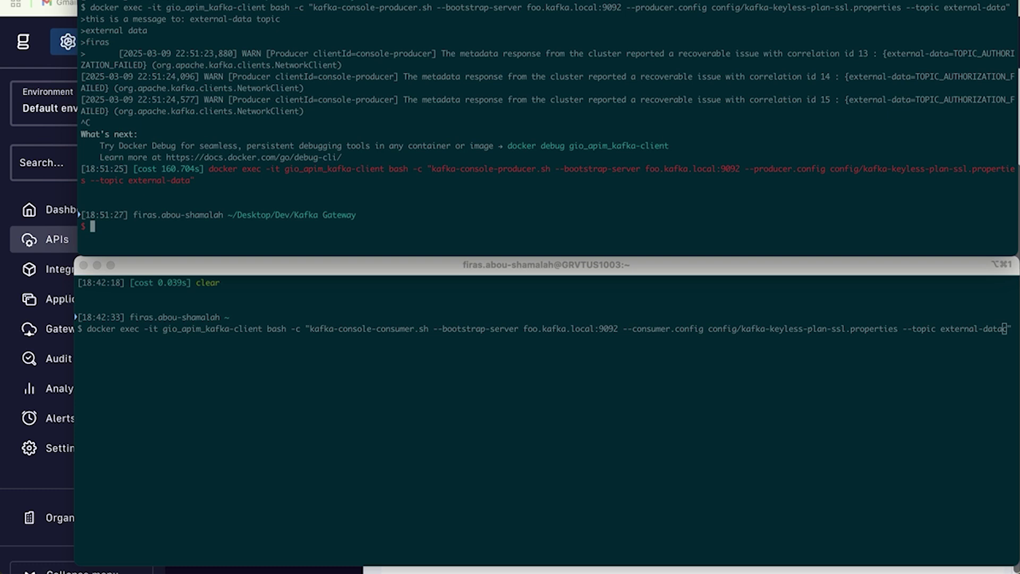
pyautogui.write('clear')
pyautogui.press('Return')
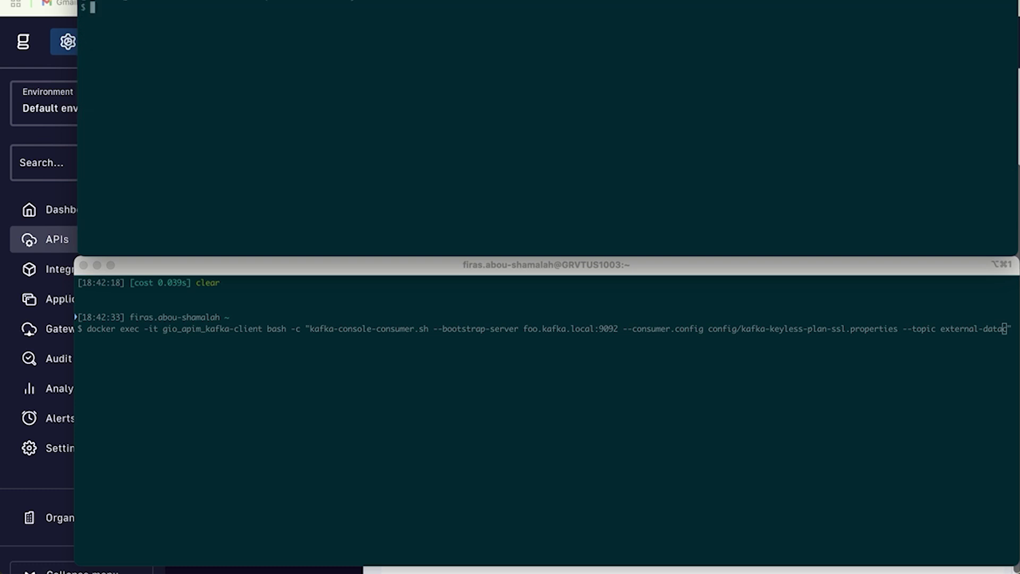
# Rerun the console producer on topic external-data, send the message hi, stop the producer and inspect its output.
pyautogui.press('Up')
pyautogui.press('Up')
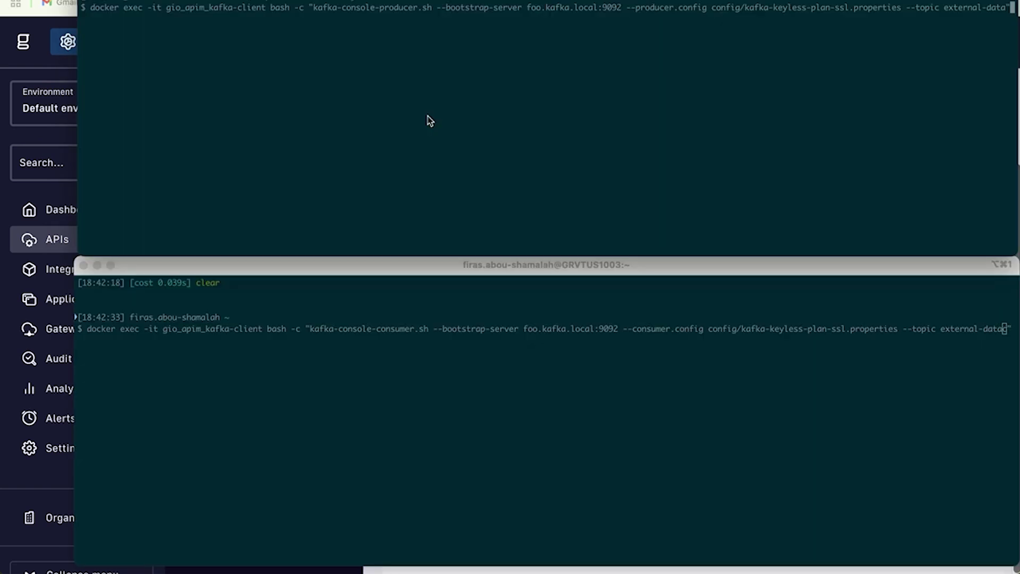
pyautogui.press('Return')
pyautogui.write('hi')
pyautogui.press('Return')
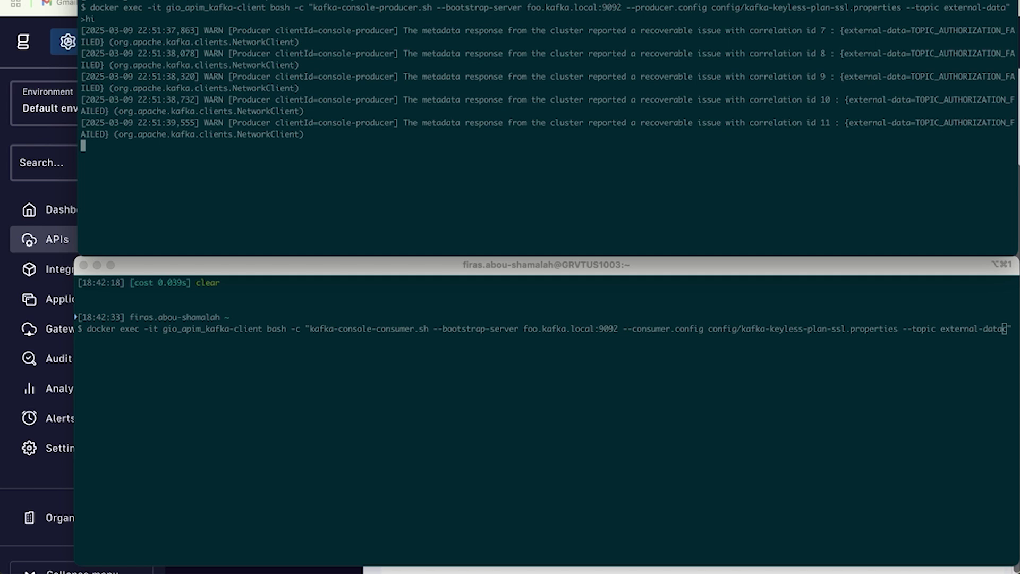
pyautogui.hotkey('ctrl', 'c')
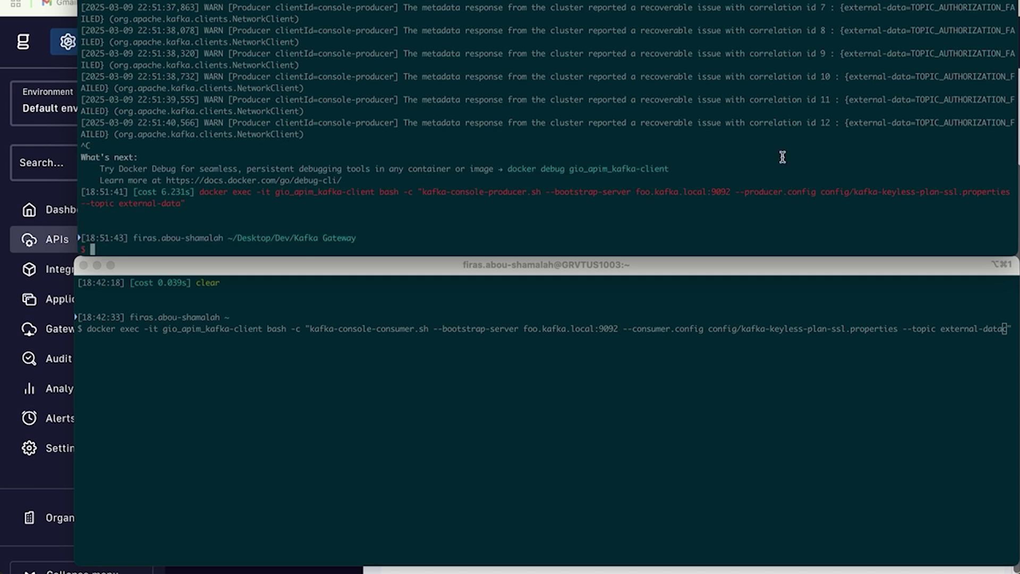
pyautogui.moveTo(917, 123); pyautogui.dragTo(108, 134)
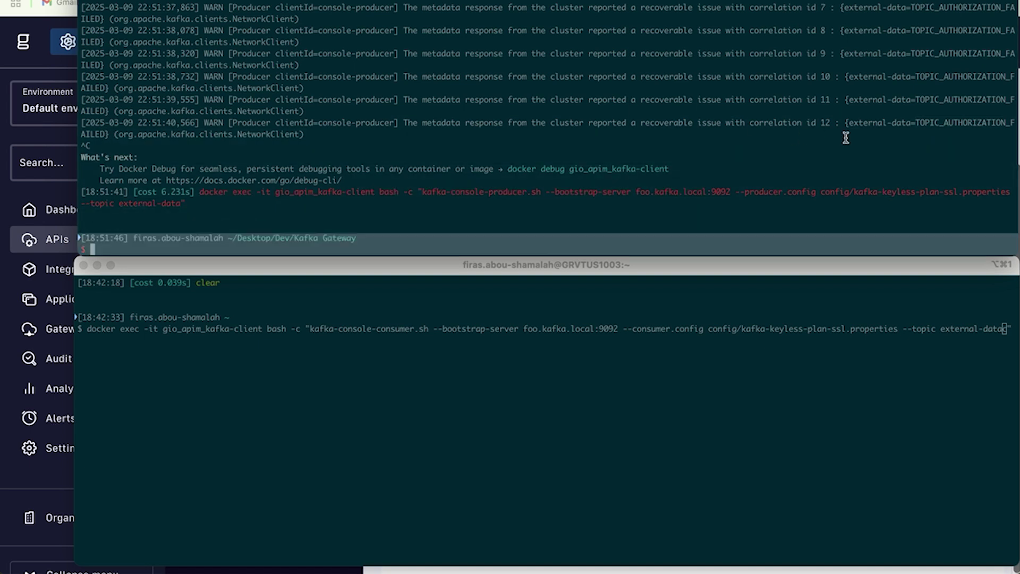
# Clear the terminal and run the console producer command with its topic changed to general_data.
pyautogui.press('super+k')
pyautogui.write('dock')
pyautogui.press('Up')
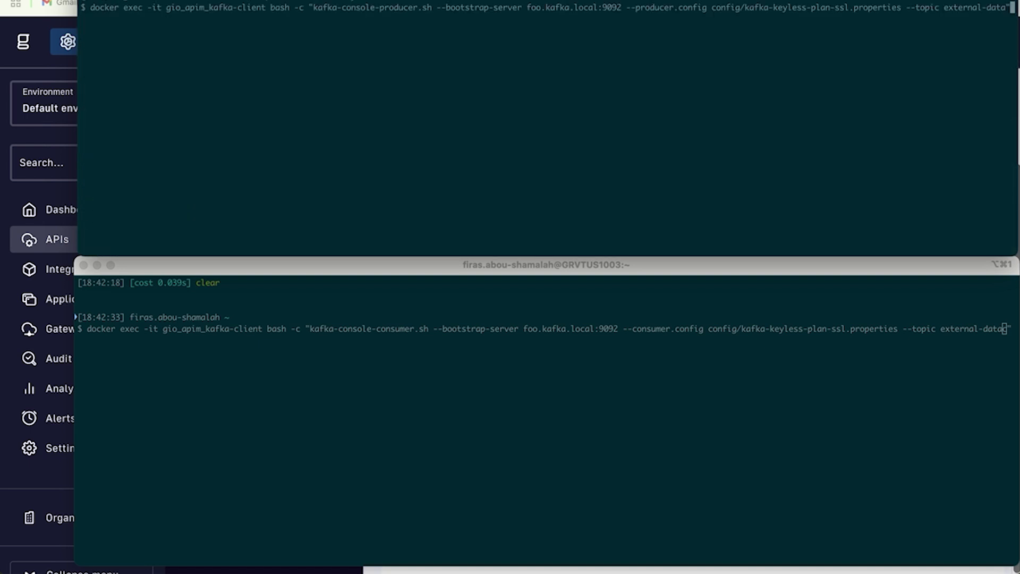
pyautogui.press('BackSpace')
pyautogui.press('BackSpace')
pyautogui.press('BackSpace')
pyautogui.press('BackSpace')
pyautogui.press('BackSpace')
pyautogui.press('BackSpace')
pyautogui.press('BackSpace')
pyautogui.press('BackSpace')
pyautogui.press('BackSpace')
pyautogui.press('BackSpace')
pyautogui.press('BackSpace')
pyautogui.press('BackSpace')
pyautogui.press('BackSpace')
pyautogui.press('BackSpace')
pyautogui.write('general_data"')
pyautogui.press('Return')
# Send the messages hey and hi to general_data, stop the producer and clear the terminal.
pyautogui.write('g')
pyautogui.press('BackSpace')
pyautogui.write('hey')
pyautogui.press('Return')
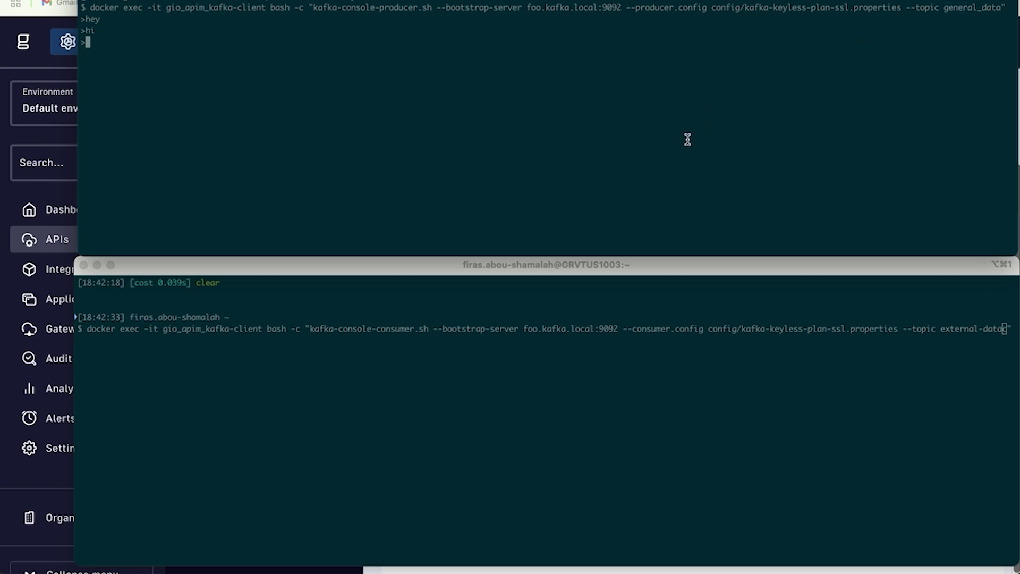
pyautogui.hotkey('ctrl', 'c')
pyautogui.write('clear')
pyautogui.press('Return')
# Switch to Gravitee and look over the policies in the general_keyless flow.
pyautogui.press('super+Tab')
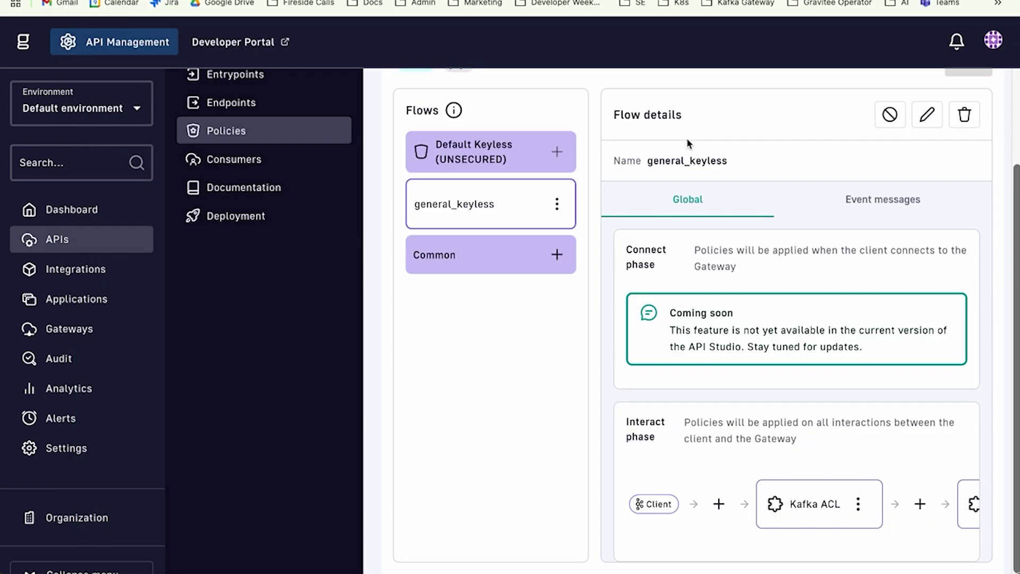
pyautogui.scroll(3, 790, 119)
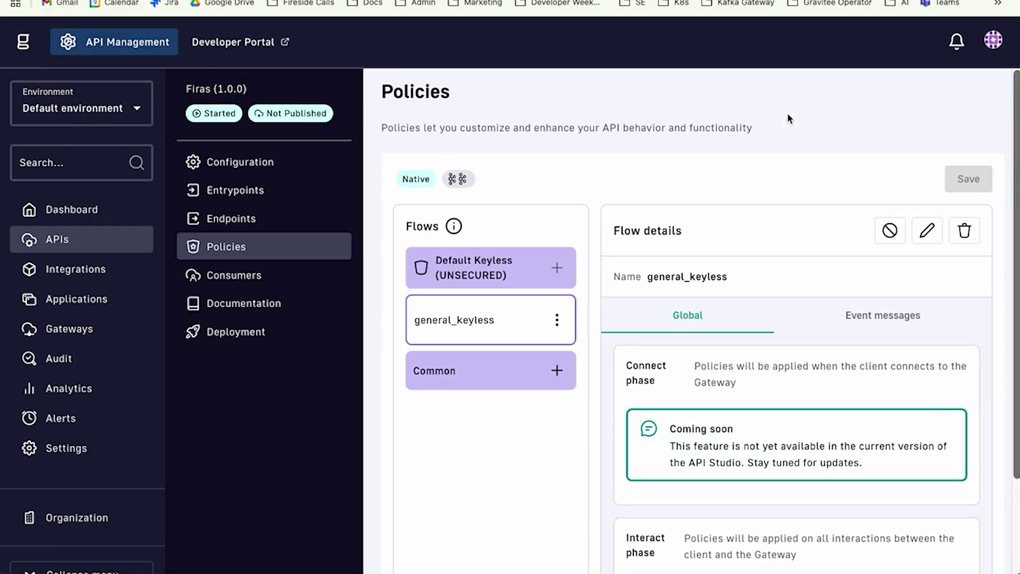
pyautogui.scroll(-2, 564, 496)
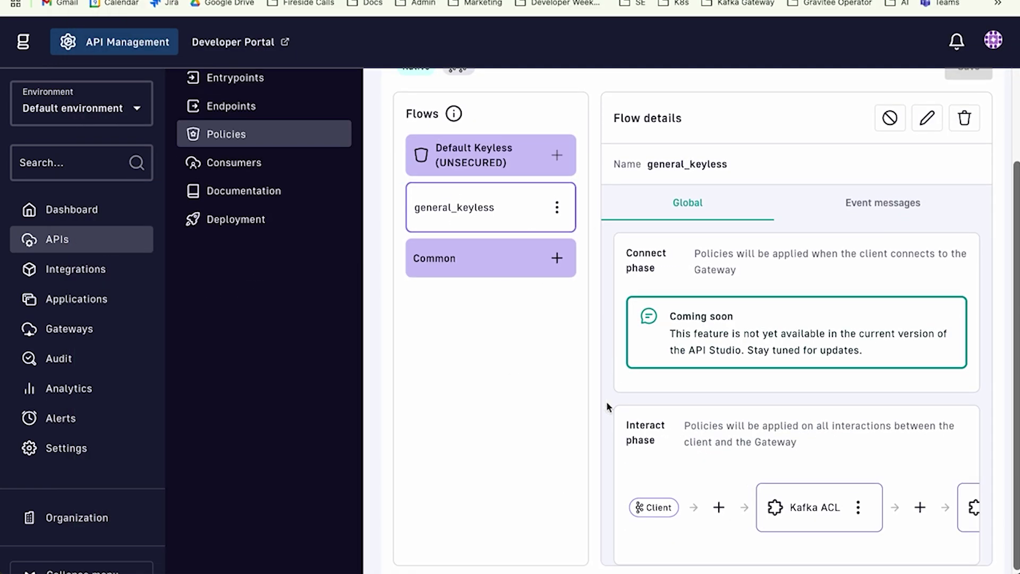
pyautogui.press('super+Tab')
pyautogui.press('super+Tab')
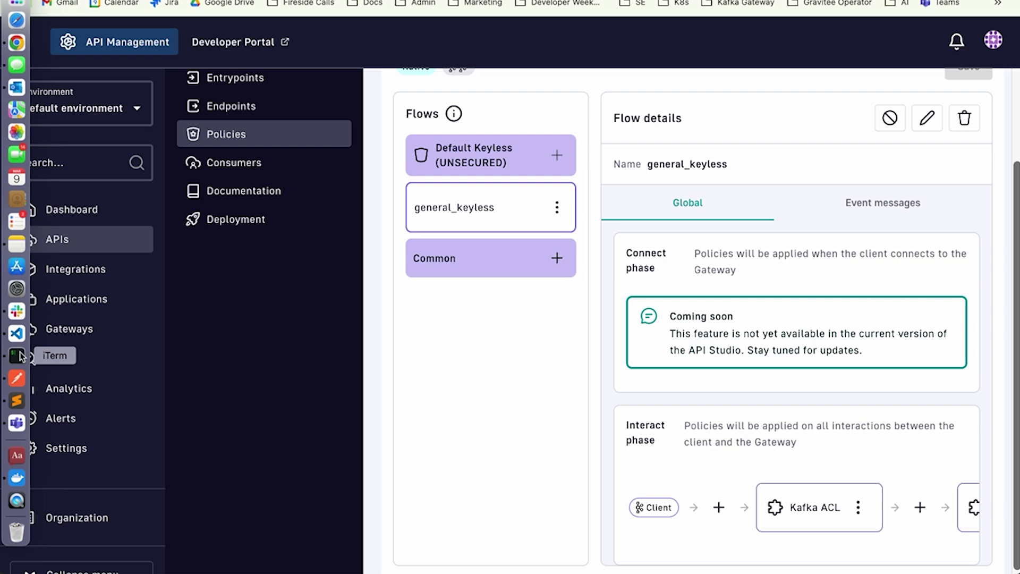
# Copy the LIST TOPICS command from the commands file in VS Code and run it in the iTerm terminal.
pyautogui.click(19, 355)
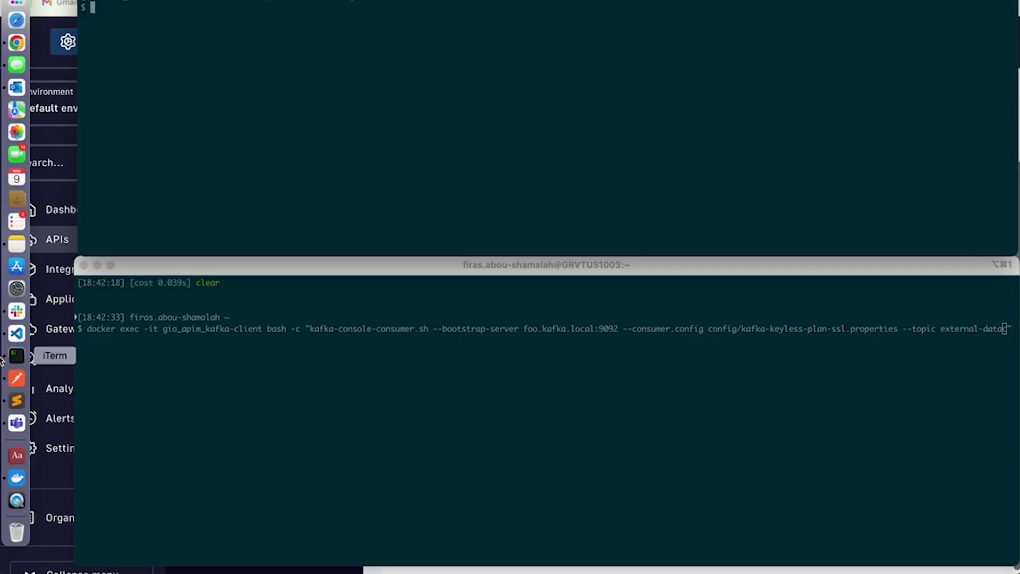
pyautogui.click(16, 330)
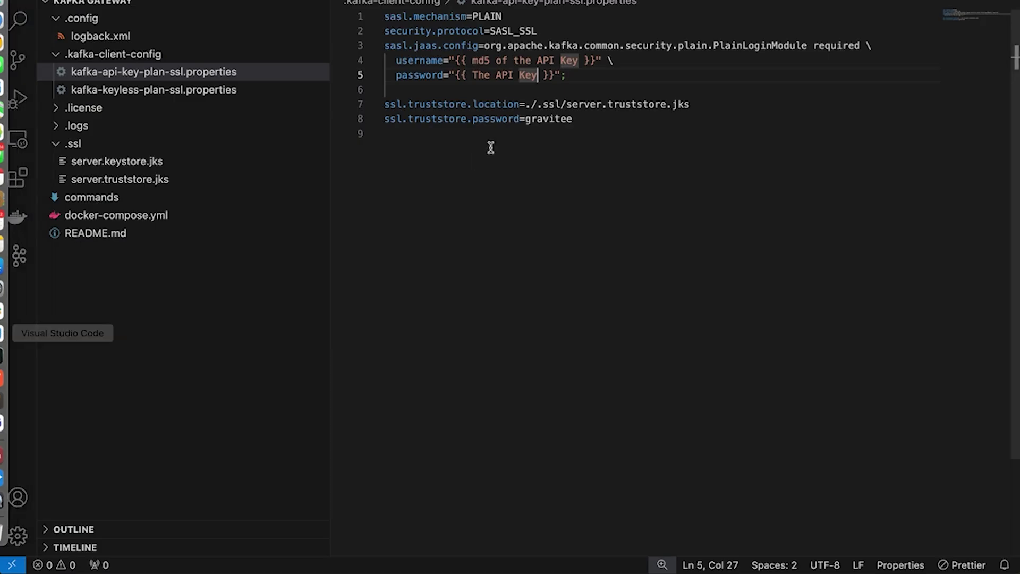
pyautogui.click(126, 181)
pyautogui.click(122, 198)
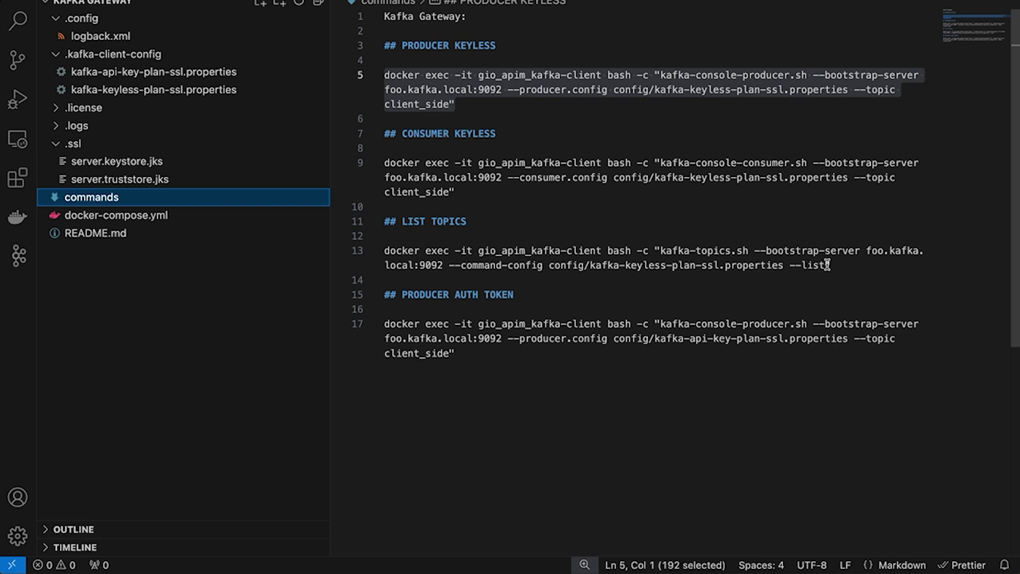
pyautogui.moveTo(828, 265); pyautogui.dragTo(345, 251)
pyautogui.press('super+Tab')
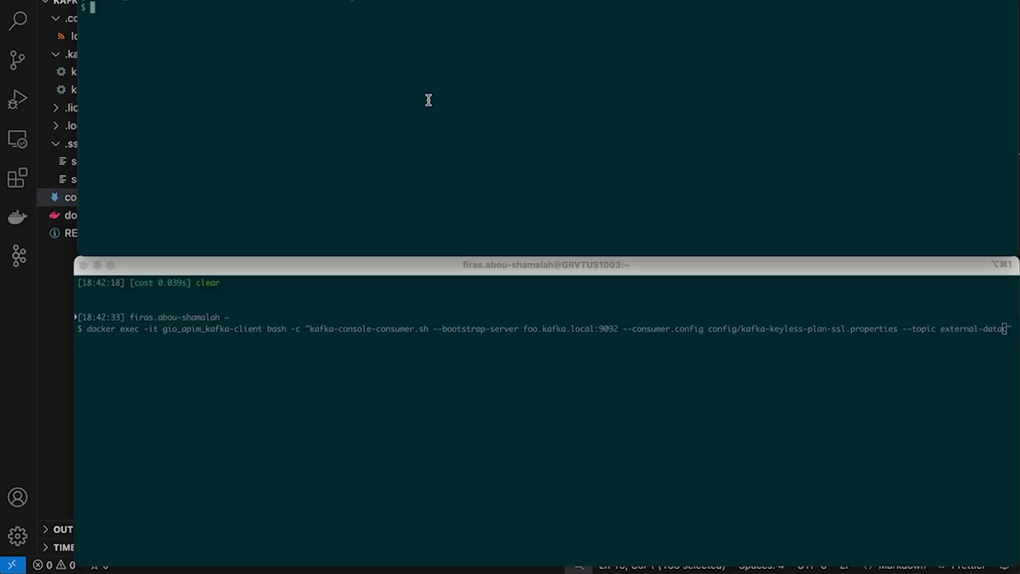
pyautogui.press('super+v')
pyautogui.press('Return')
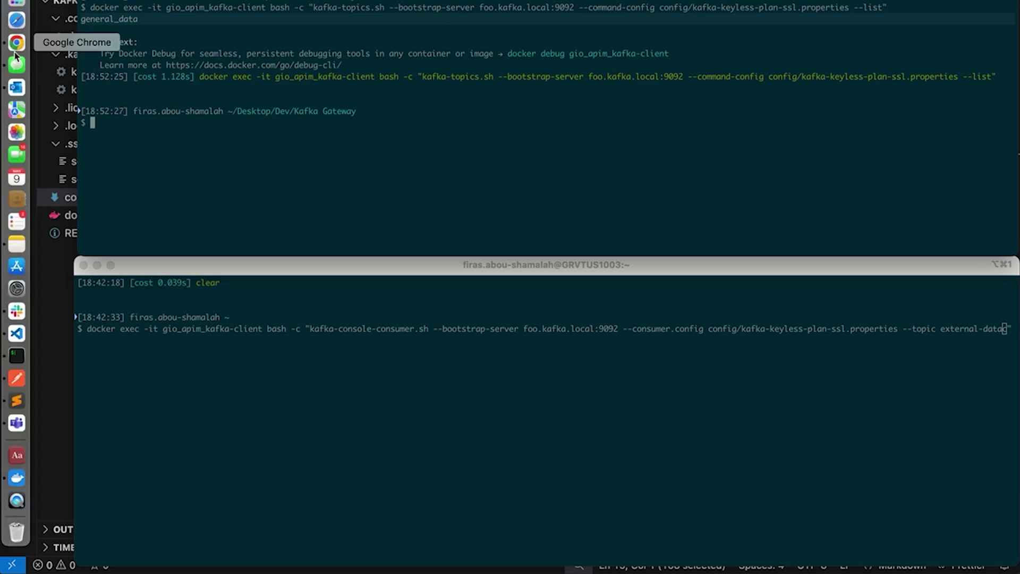
# Switch to Chrome, open the API's Configuration page in Gravitee and deploy the out-of-sync API.
pyautogui.click(16, 53)
pyautogui.click(307, 187)
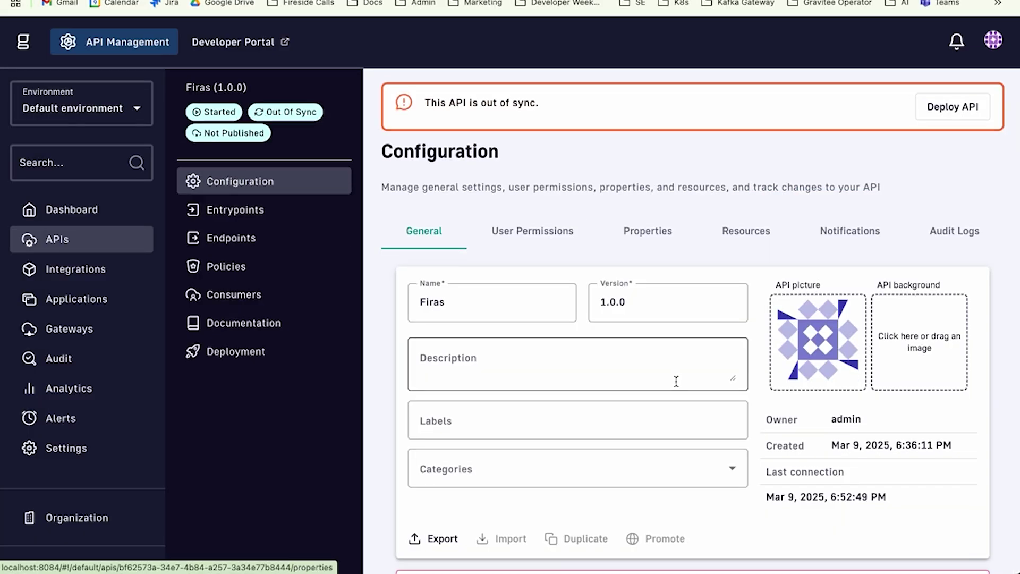
pyautogui.scroll(-6, 676, 381)
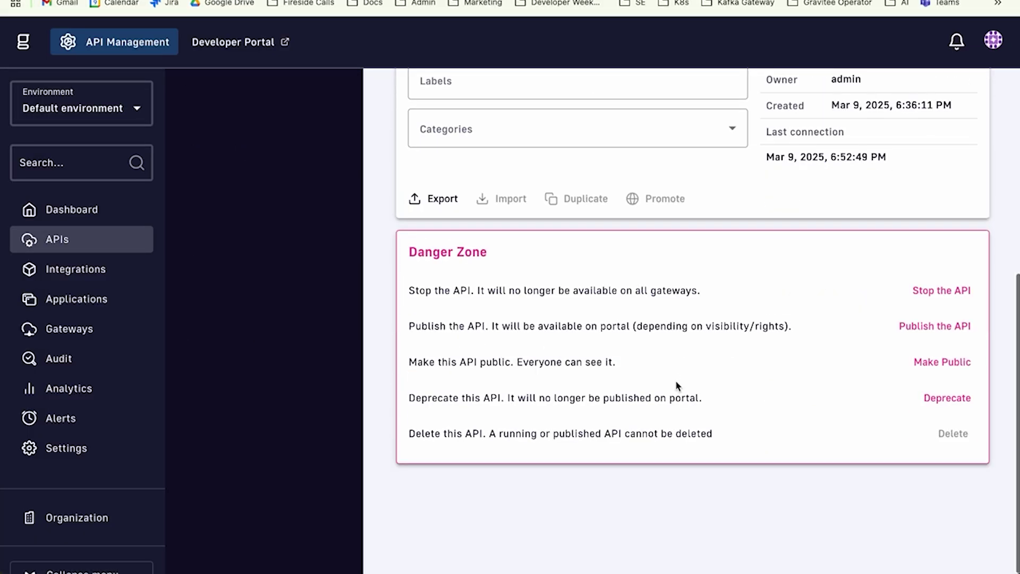
pyautogui.click(913, 334)
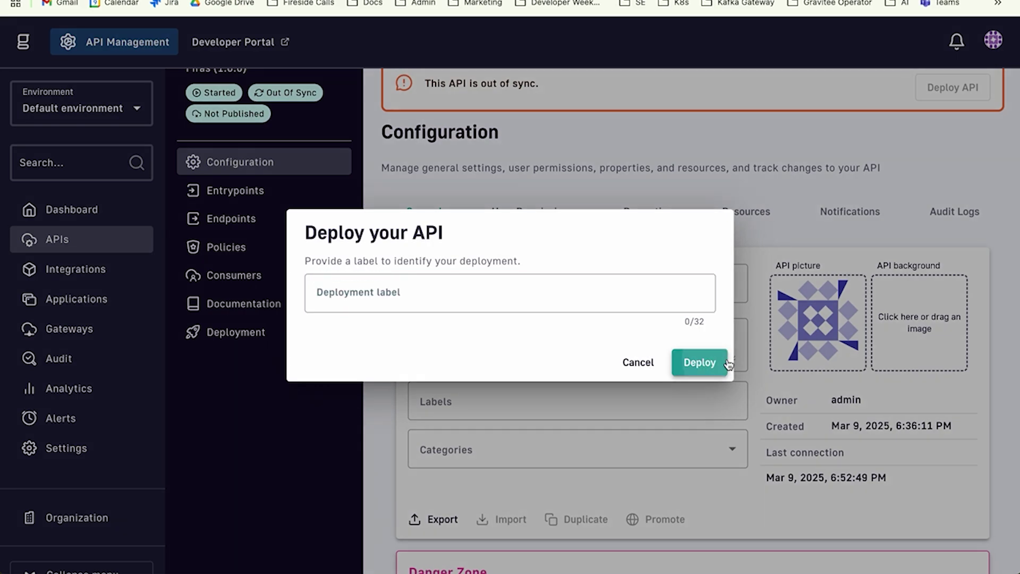
pyautogui.click(729, 364)
# Publish the API from the Danger Zone and deploy it again.
pyautogui.scroll(-6, 889, 440)
pyautogui.click(952, 335)
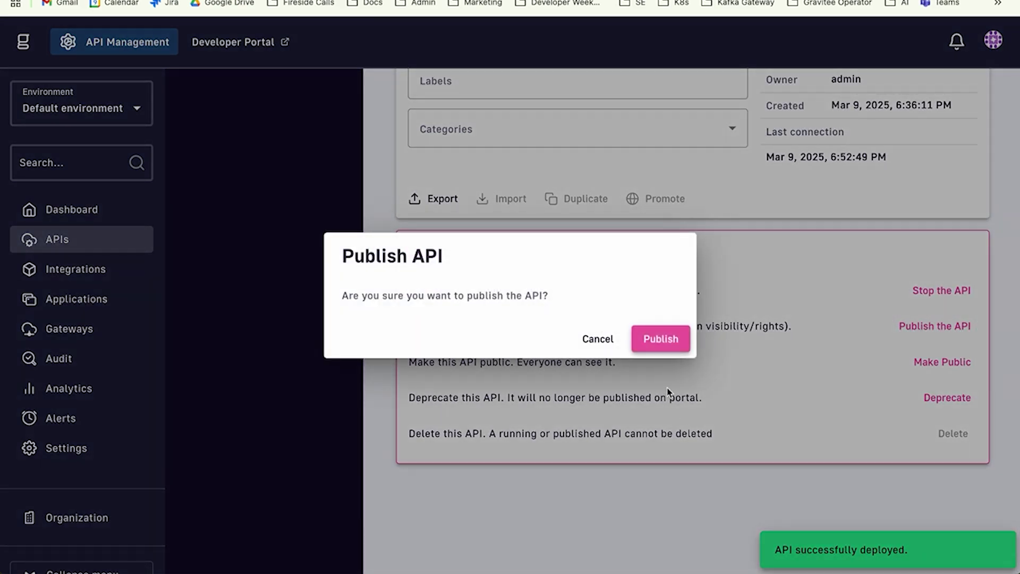
pyautogui.click(667, 337)
pyautogui.click(953, 108)
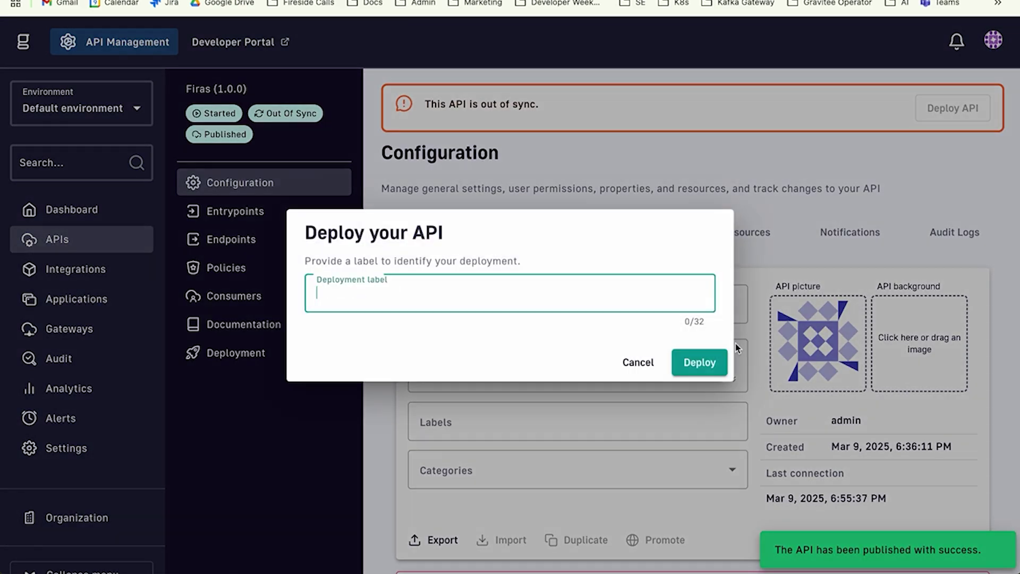
pyautogui.click(700, 362)
pyautogui.scroll(-5, 839, 202)
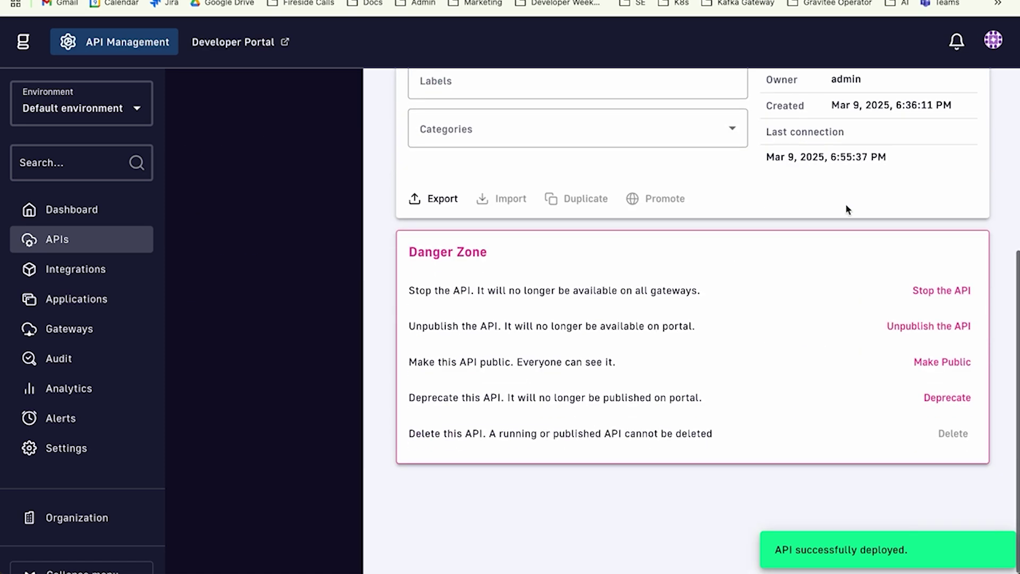
pyautogui.scroll(5, 471, 259)
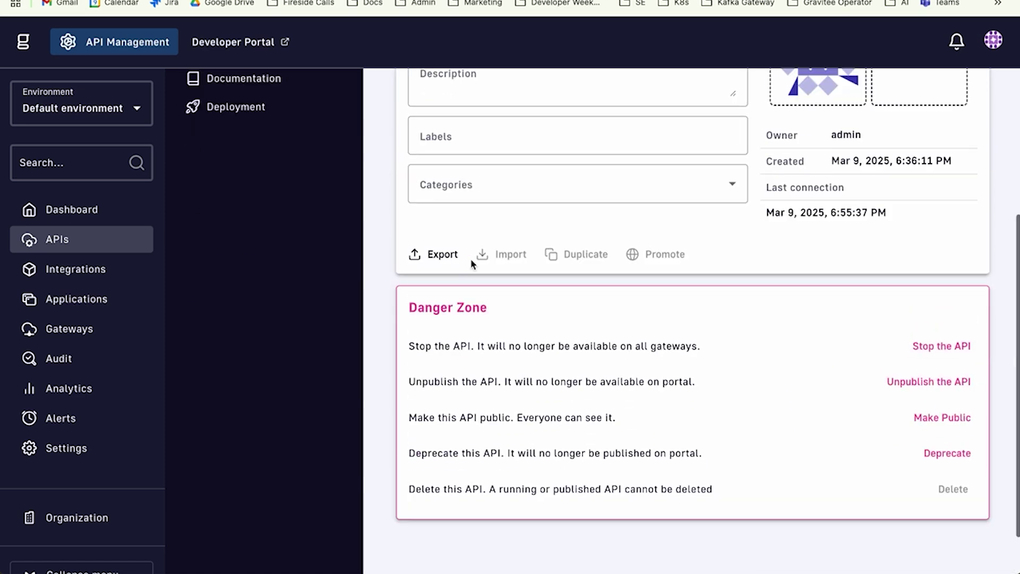
# Open the Developer Portal at localhost:8085 and view the details of the published API from the catalog.
pyautogui.click(253, 49)
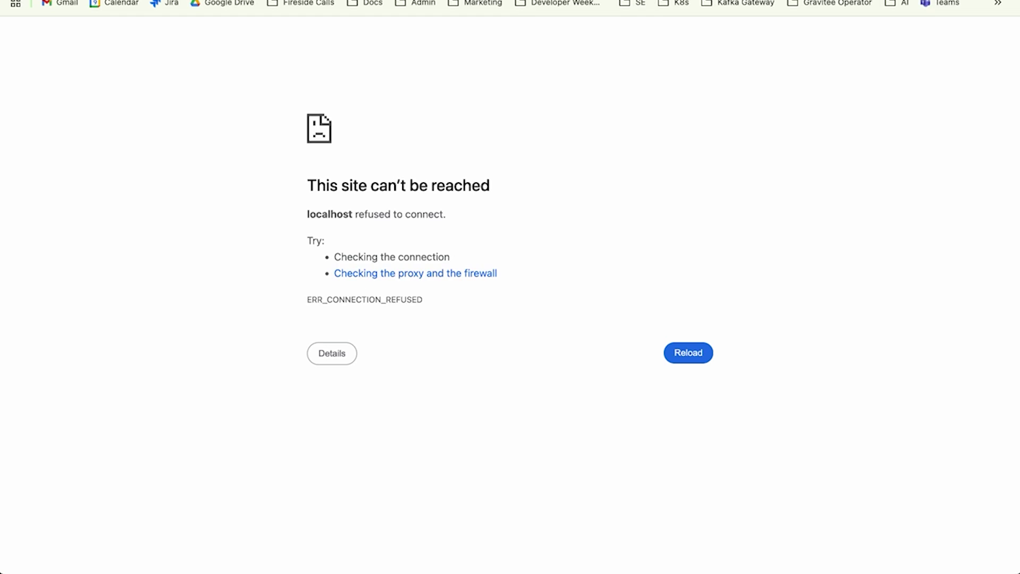
pyautogui.press('super+l')
pyautogui.write('localhost:8085')
pyautogui.press('Return')
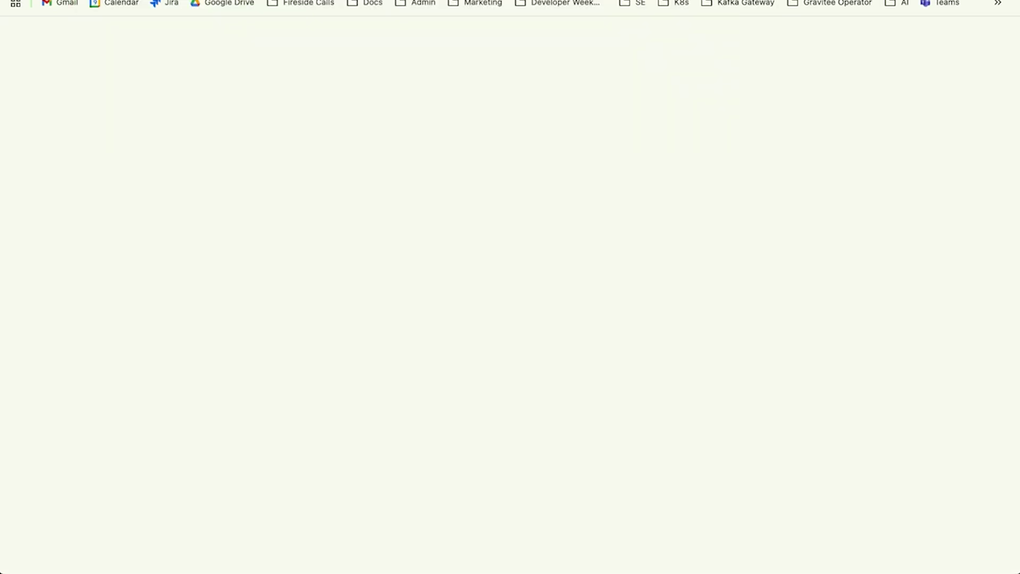
pyautogui.scroll(-1, 268, 332)
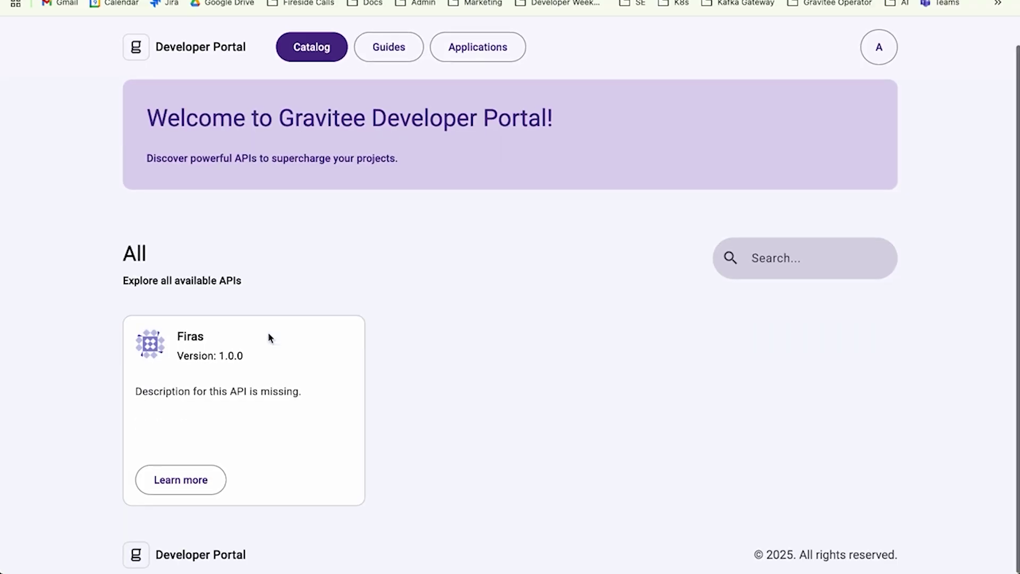
pyautogui.click(175, 483)
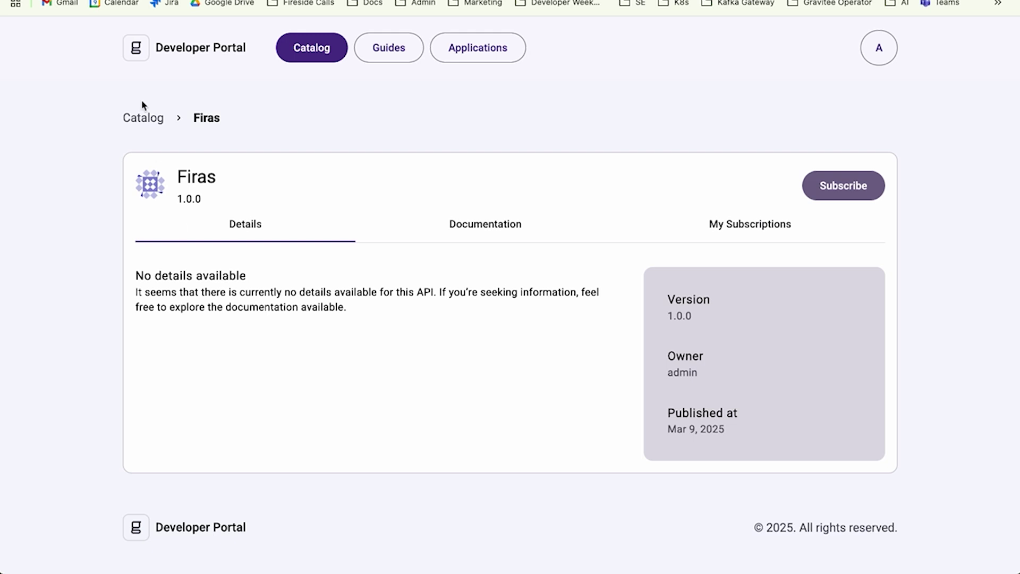
# Return to the portal's catalog, look over the available APIs and reopen the published API's details.
pyautogui.hotkey('ctrl', 'shift', 'Tab')
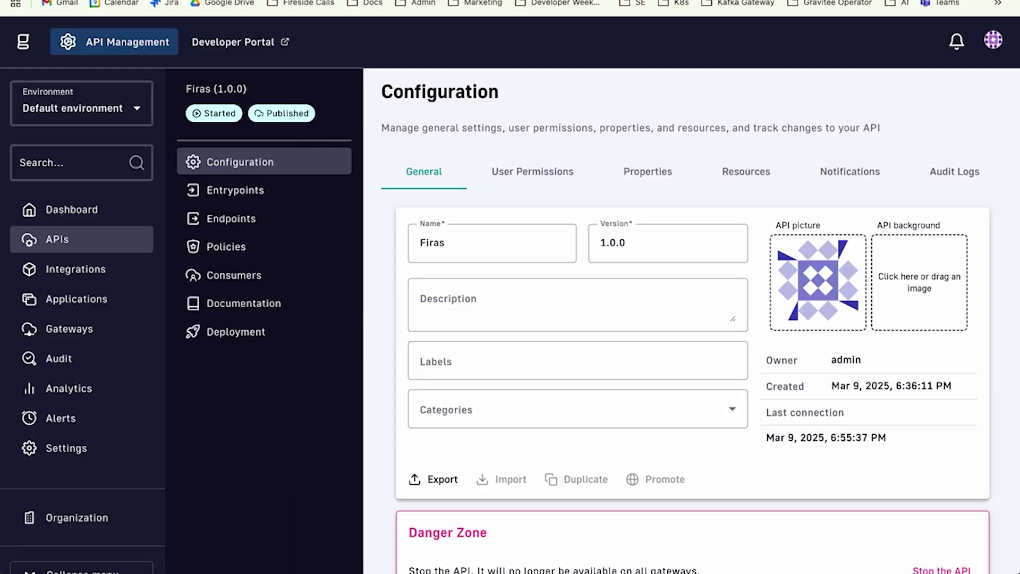
pyautogui.hotkey('ctrl', 'Tab')
pyautogui.click(144, 119)
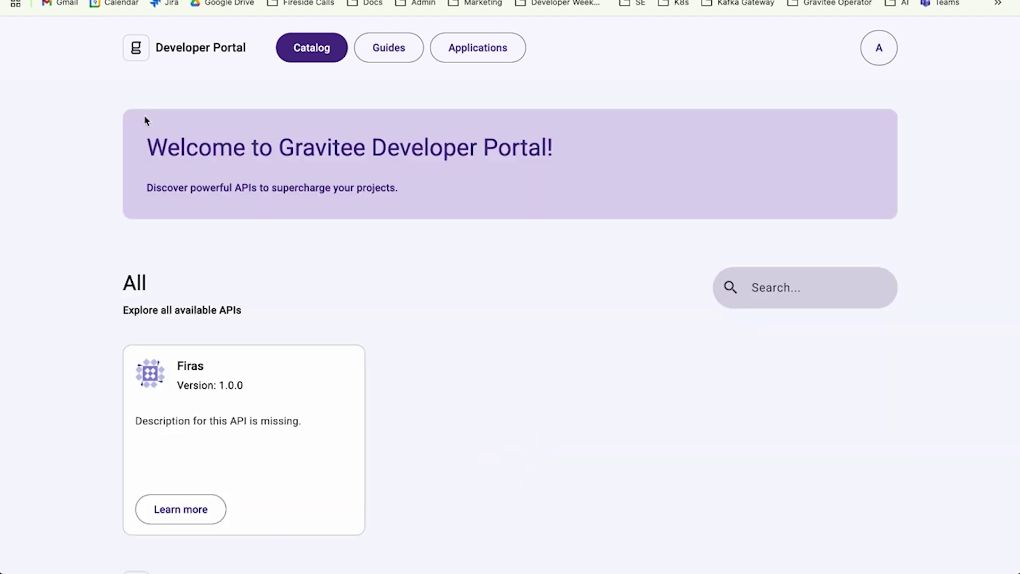
pyautogui.scroll(-2, 356, 352)
pyautogui.scroll(2, 356, 352)
pyautogui.scroll(-2, 247, 367)
pyautogui.click(189, 480)
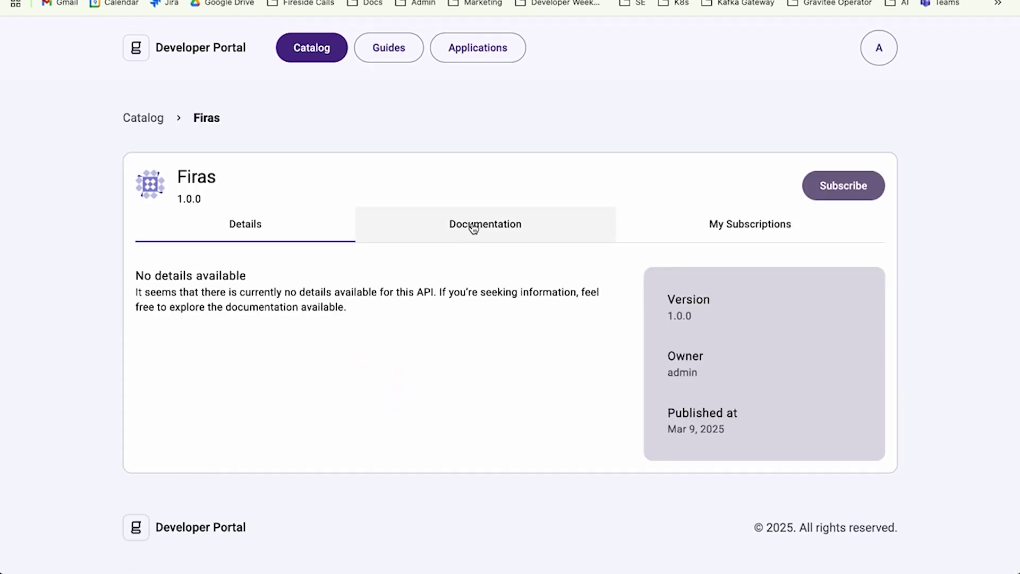
# Switch back to the API Management console and start a new AsyncAPI page in the API's documentation pages.
pyautogui.click(589, 1)
pyautogui.click(303, 309)
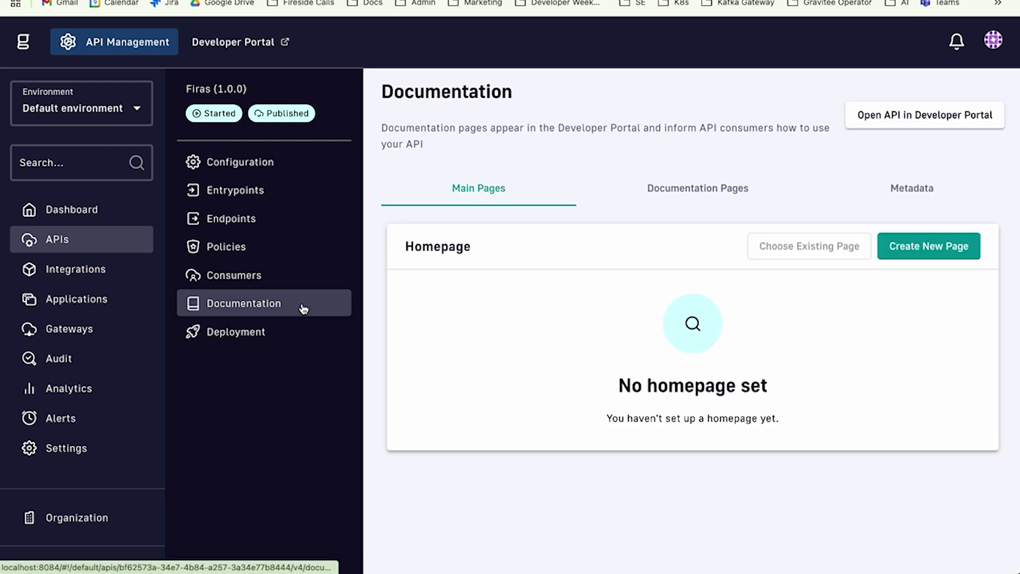
pyautogui.click(717, 194)
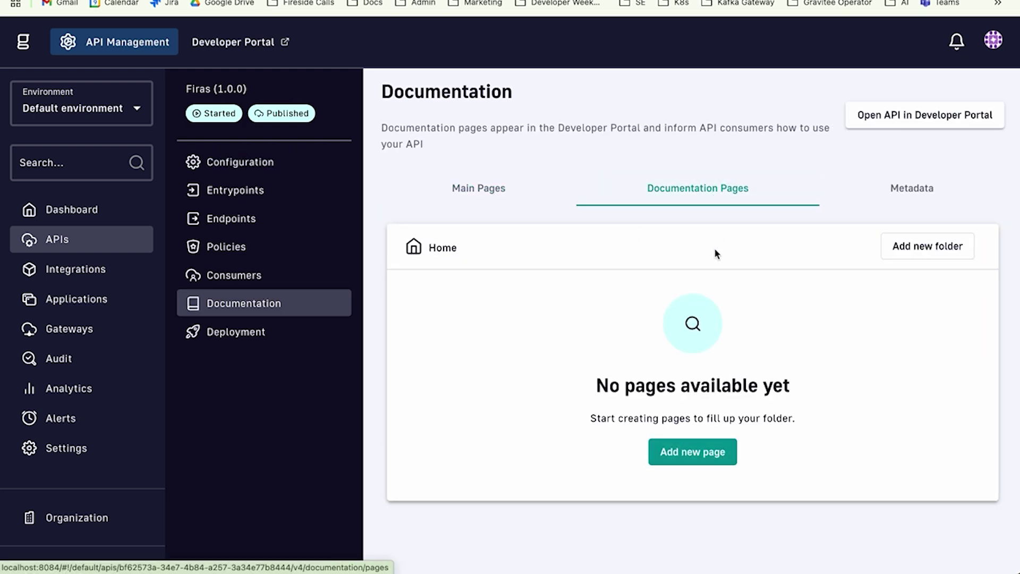
pyautogui.click(675, 456)
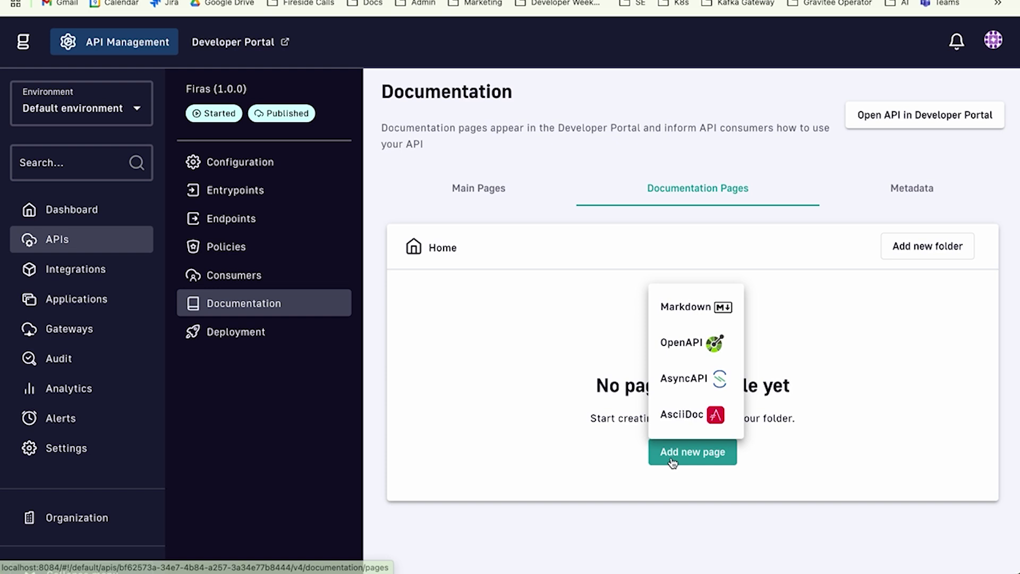
pyautogui.click(699, 380)
# Name the public page test-async-spec, choose import from file as its source and upload streetlights-mqtt-asyncapi (1).yml.
pyautogui.scroll(-2, 699, 379)
pyautogui.click(535, 281)
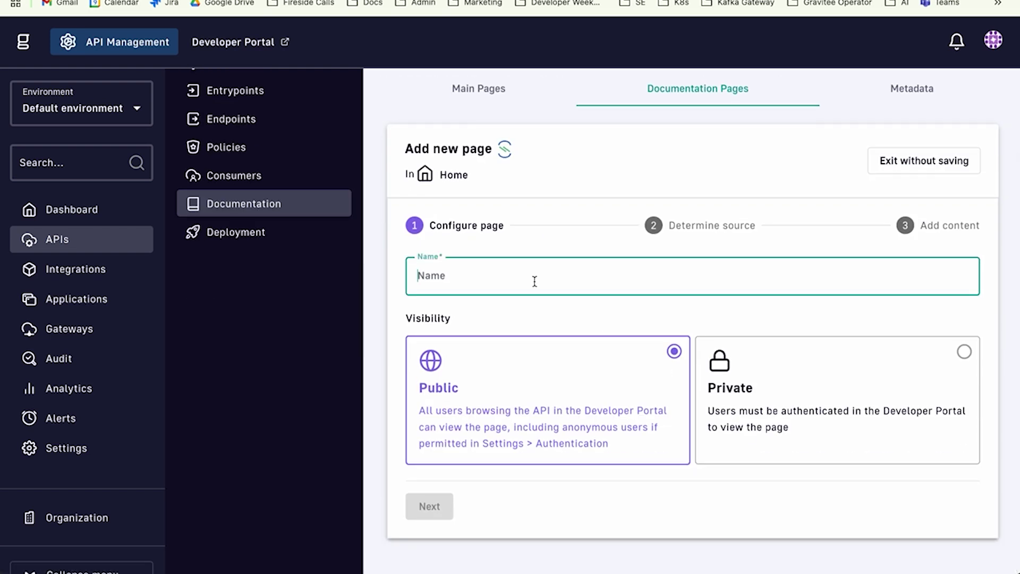
pyautogui.write('test-async-spec')
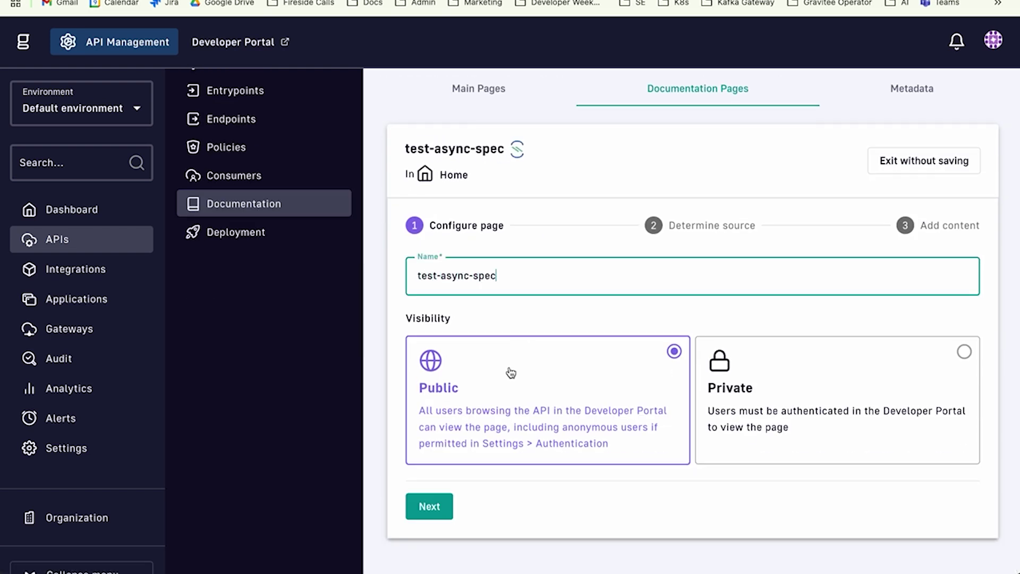
pyautogui.click(429, 506)
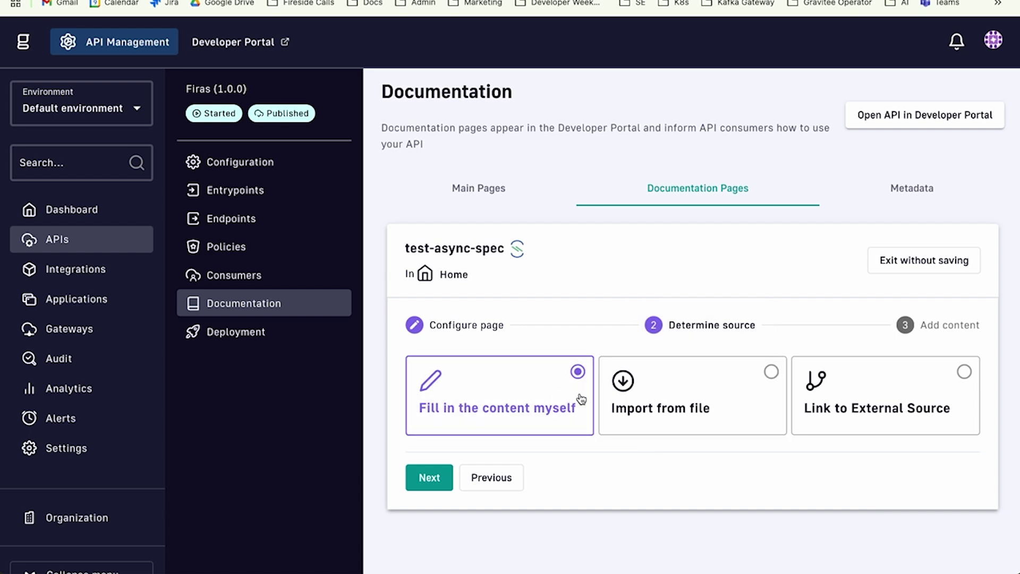
pyautogui.click(681, 407)
pyautogui.click(430, 479)
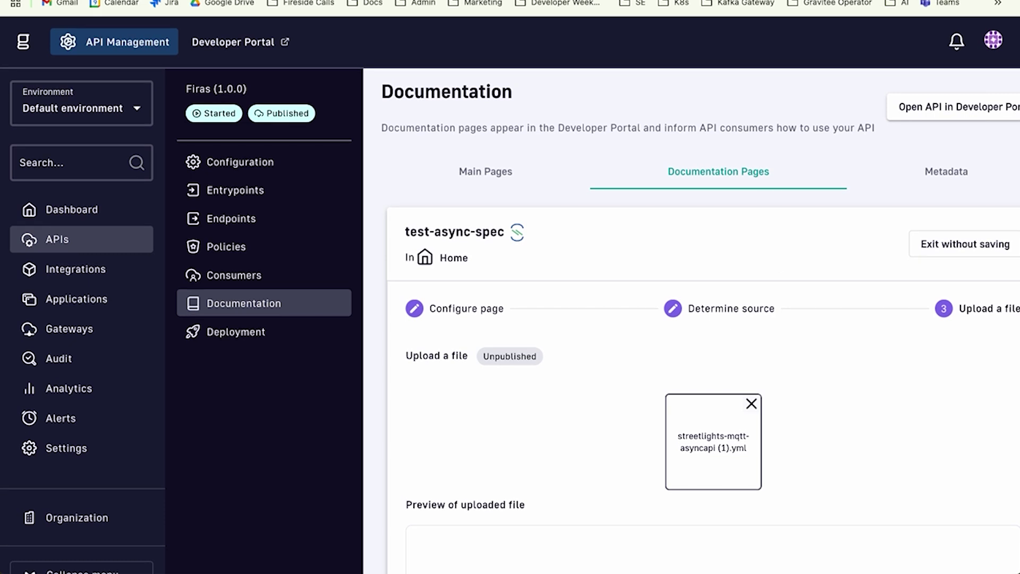
# Check the uploaded spec's preview title, then follow the AsyncAPI GitHub repository link in the RunLLM chat to view the sample spec.
pyautogui.scroll(-5, 702, 346)
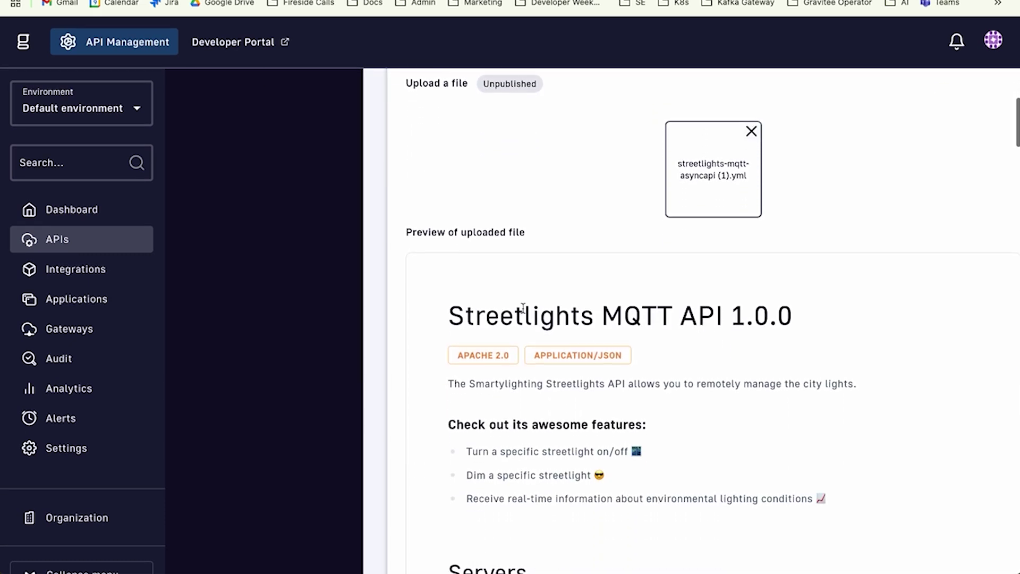
pyautogui.moveTo(441, 308); pyautogui.dragTo(777, 305)
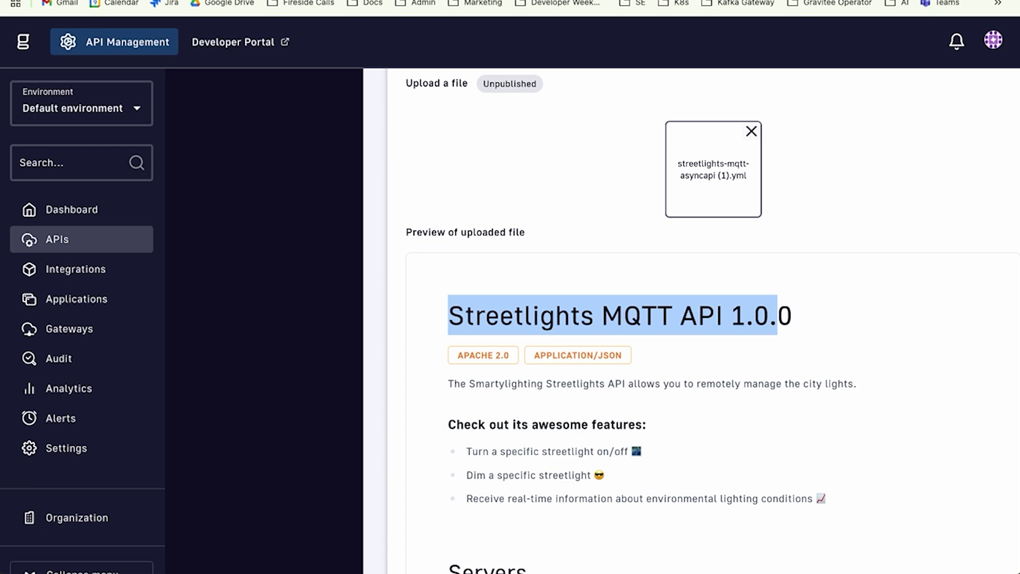
pyautogui.click(851, 1)
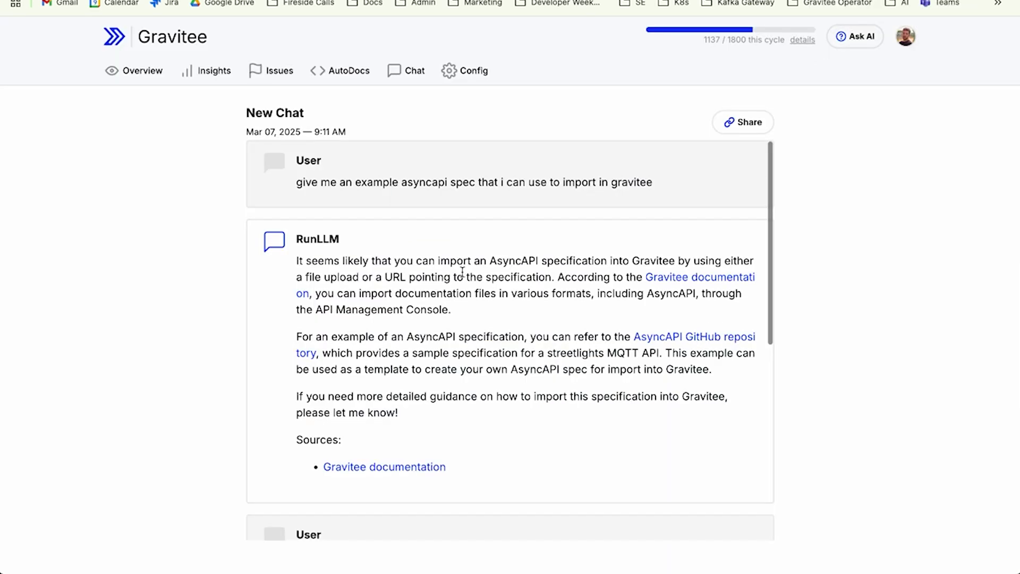
pyautogui.click(682, 343)
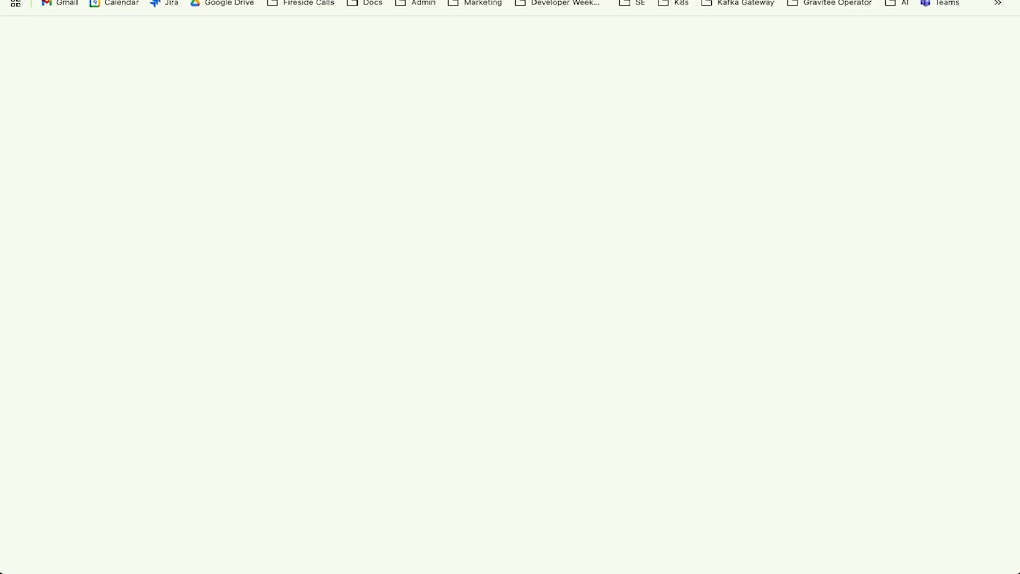
pyautogui.scroll(-5, 543, 354)
pyautogui.scroll(5, 543, 353)
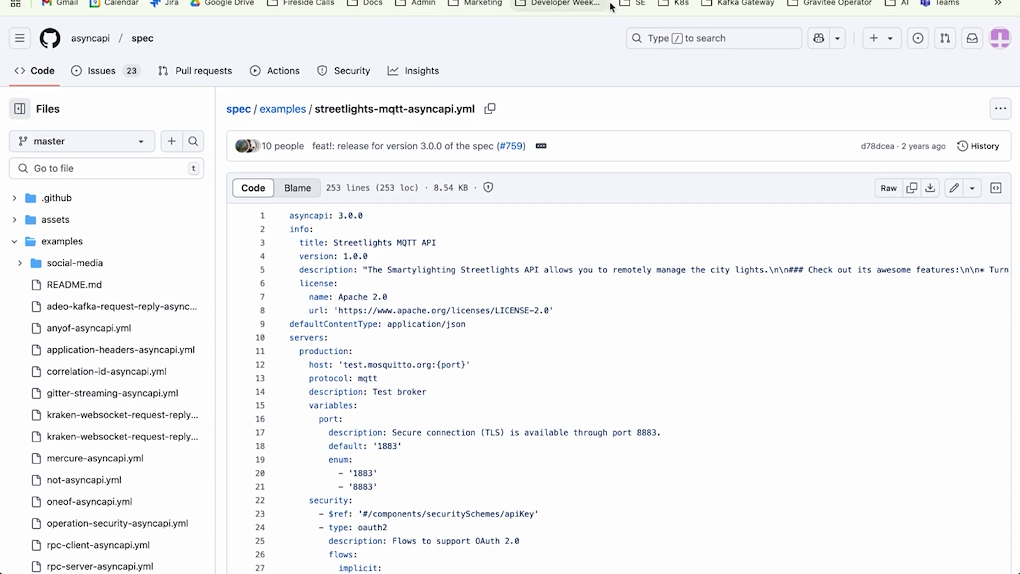
# Return to the console and examine the servers and operations in the preview of the uploaded AsyncAPI file.
pyautogui.click(610, 0)
pyautogui.scroll(-2, 706, 313)
pyautogui.scroll(-9, 706, 313)
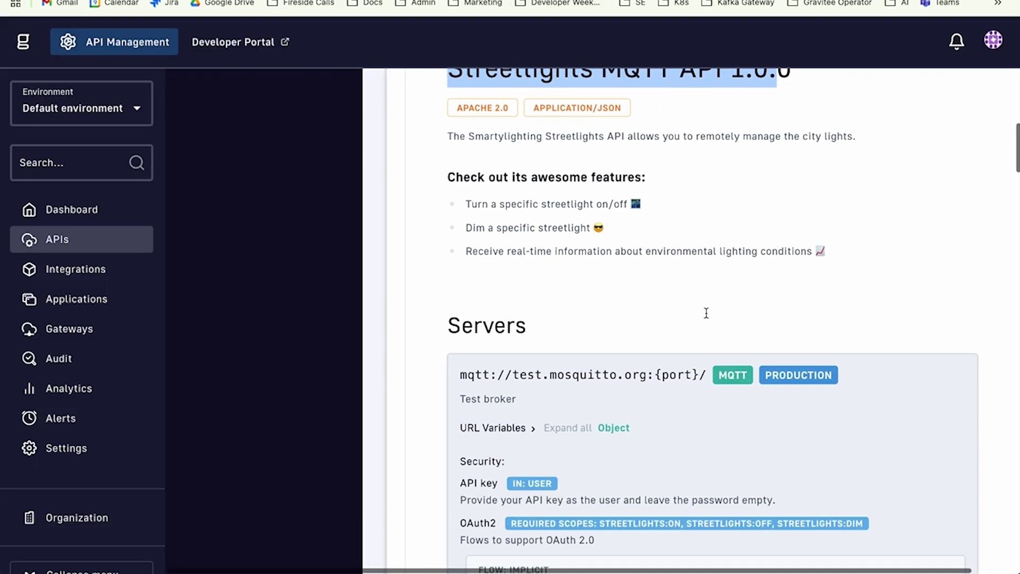
pyautogui.scroll(-4, 706, 313)
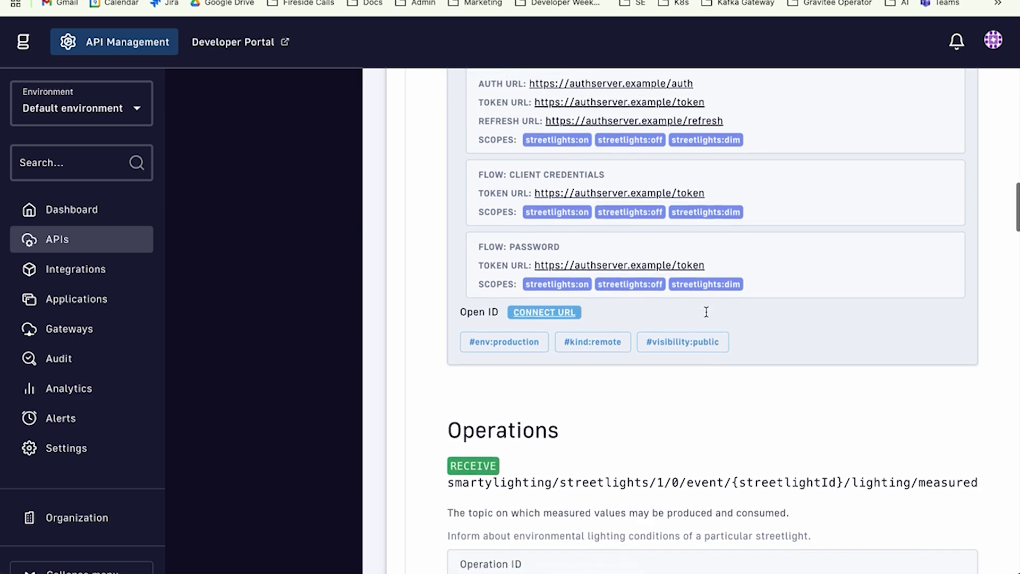
pyautogui.scroll(4, 706, 315)
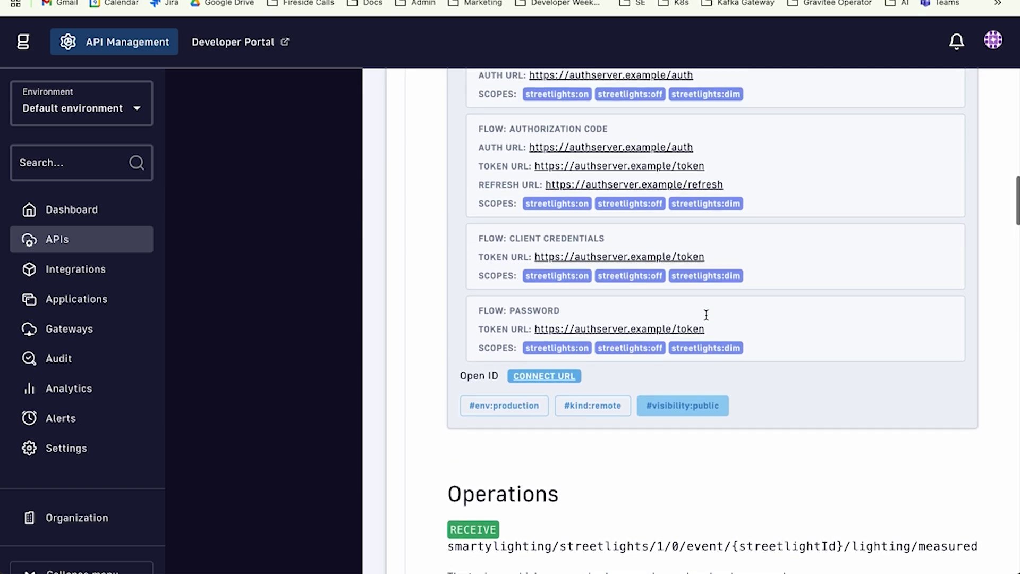
pyautogui.scroll(3, 707, 318)
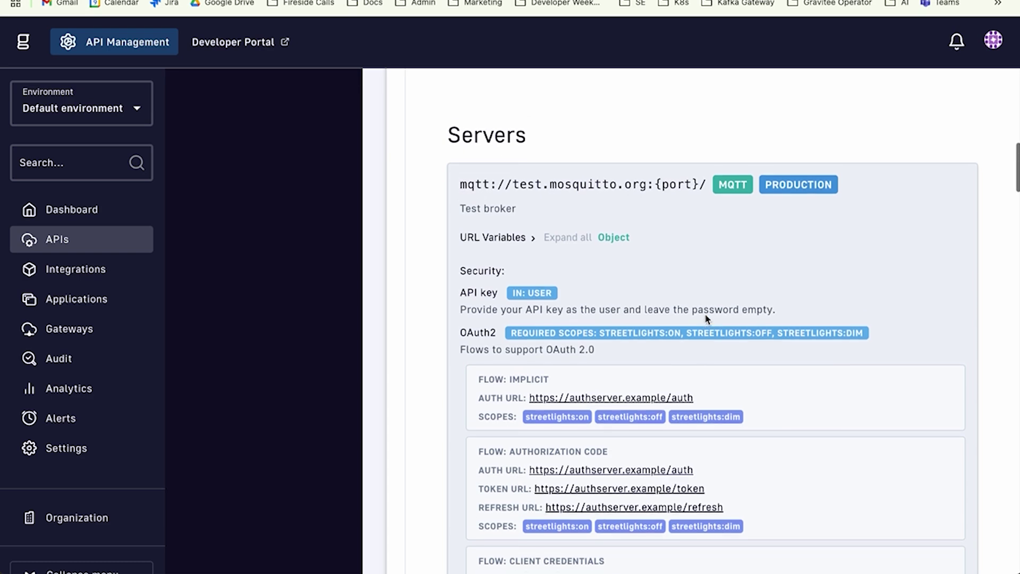
pyautogui.scroll(-12, 707, 318)
pyautogui.scroll(-6, 706, 315)
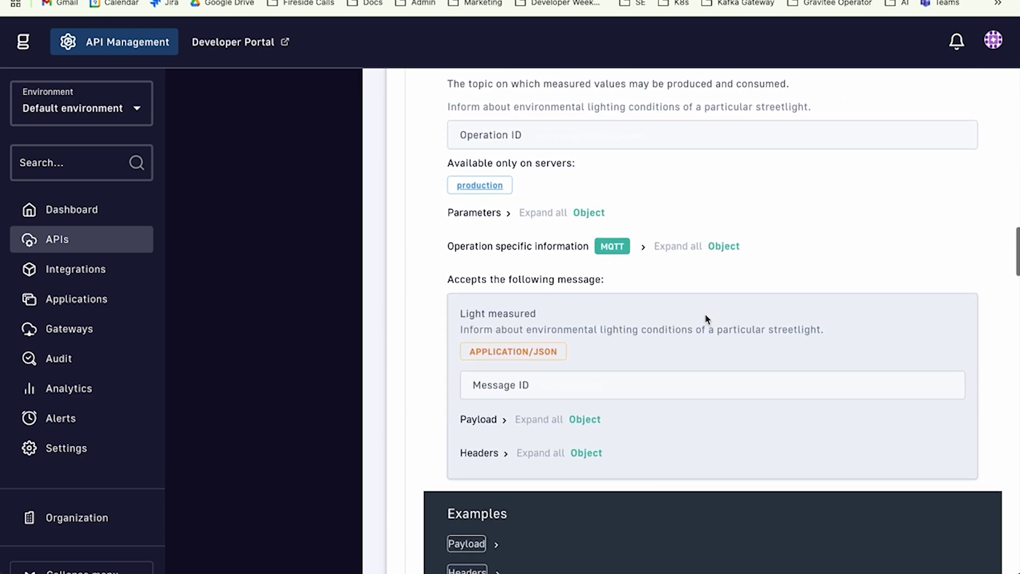
pyautogui.scroll(-3, 706, 319)
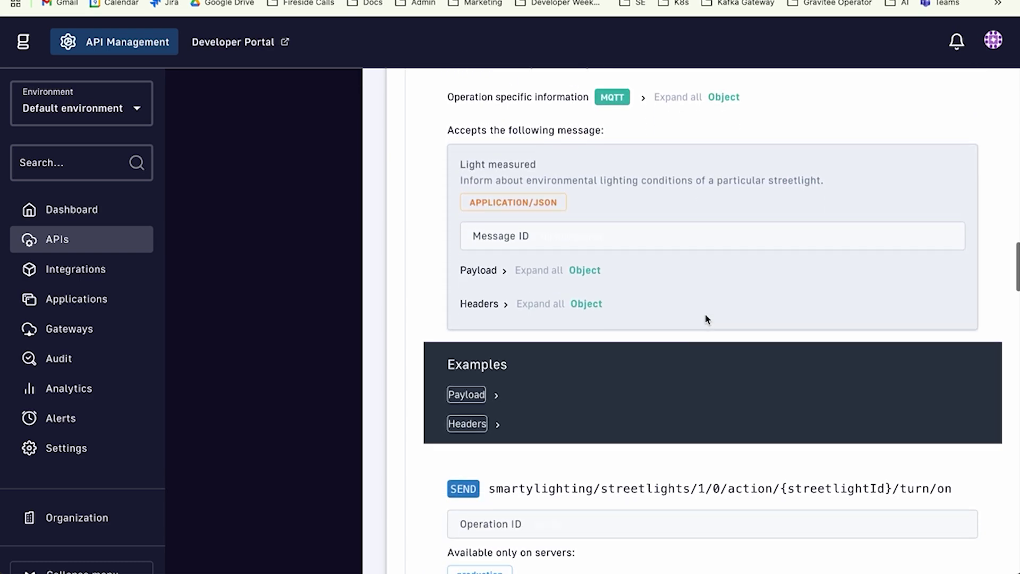
pyautogui.scroll(-7, 707, 308)
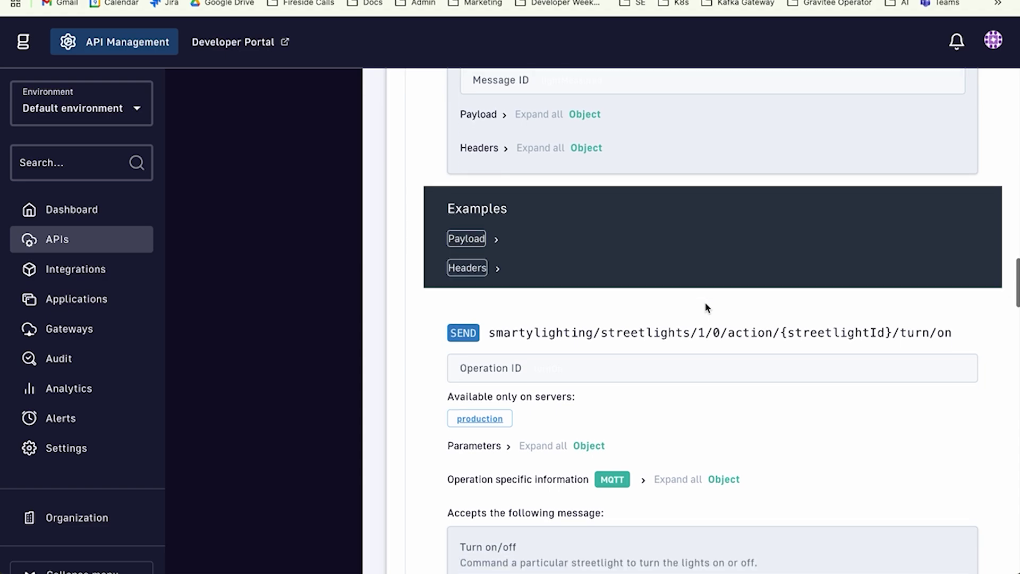
pyautogui.scroll(15, 706, 308)
pyautogui.scroll(20, 706, 307)
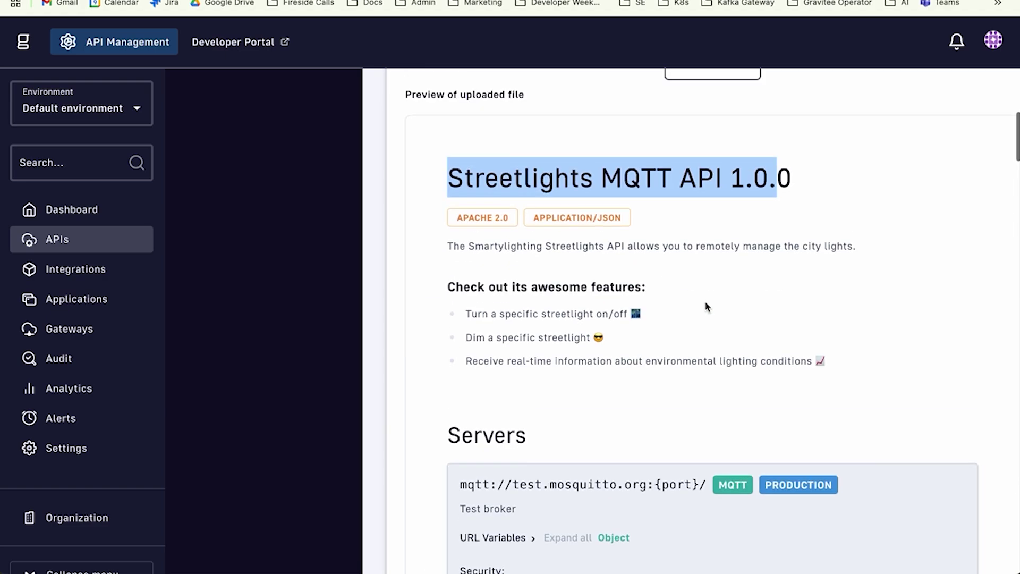
pyautogui.scroll(-3, 707, 306)
pyautogui.scroll(1, 707, 306)
pyautogui.scroll(2, 706, 307)
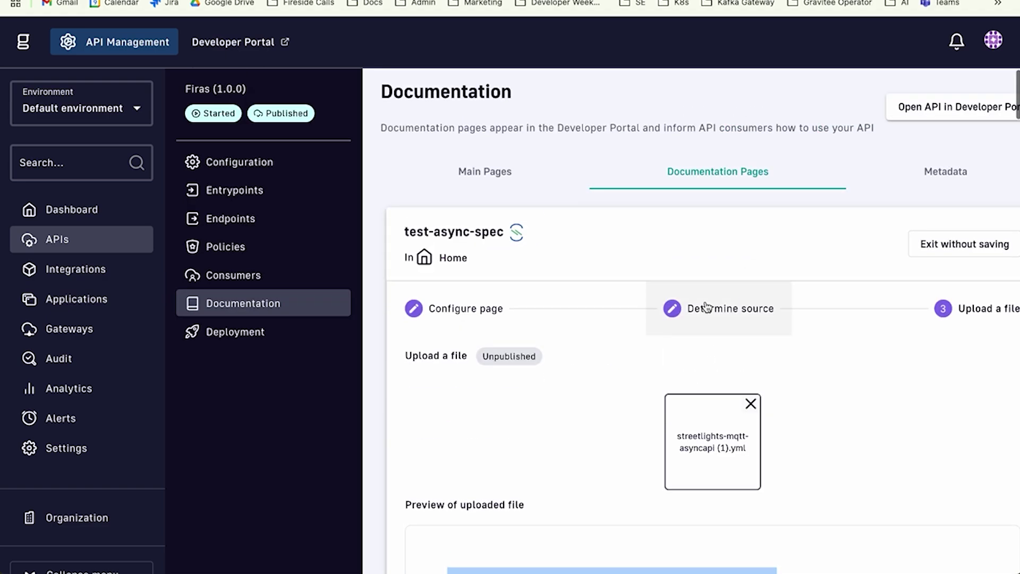
# Save and publish the test-async-spec documentation page.
pyautogui.hscroll(1, 705, 307)
pyautogui.scroll(-15, 897, 277)
pyautogui.scroll(-20, 898, 278)
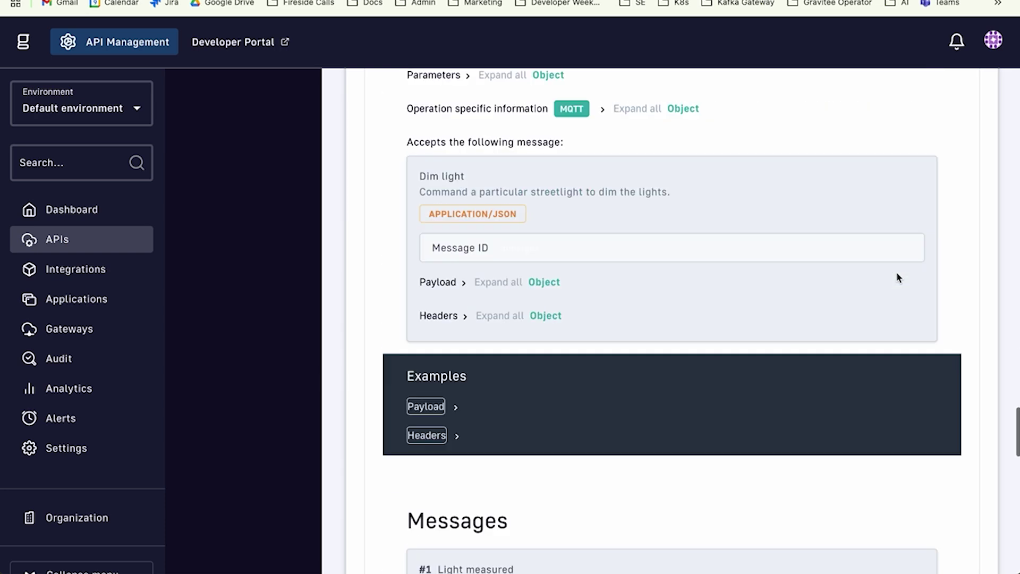
pyautogui.click(423, 505)
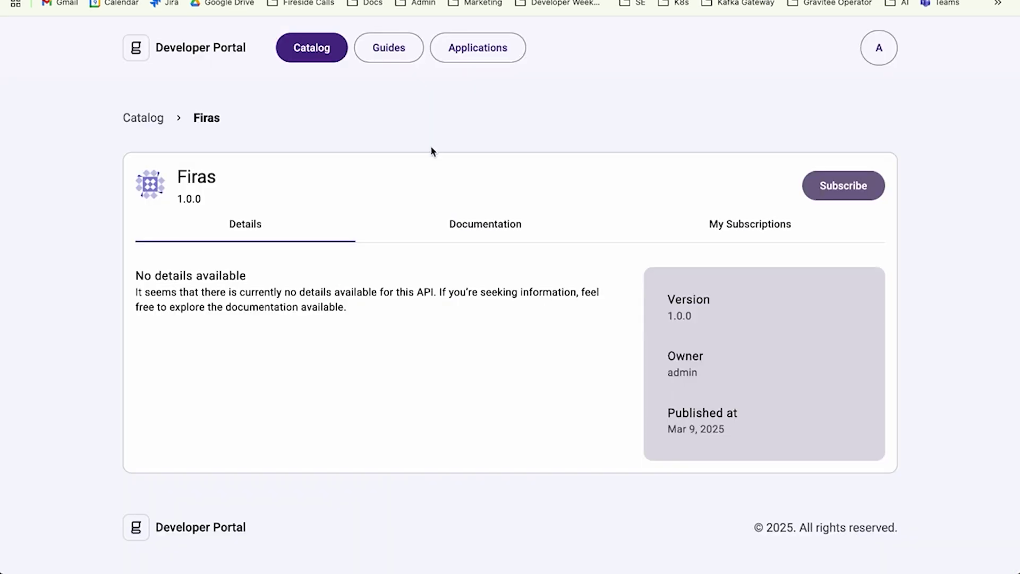
# Open the API's documentation in the Developer Portal and examine the test-async-spec page, including the lightMeasuredPayload schema.
pyautogui.click(485, 224)
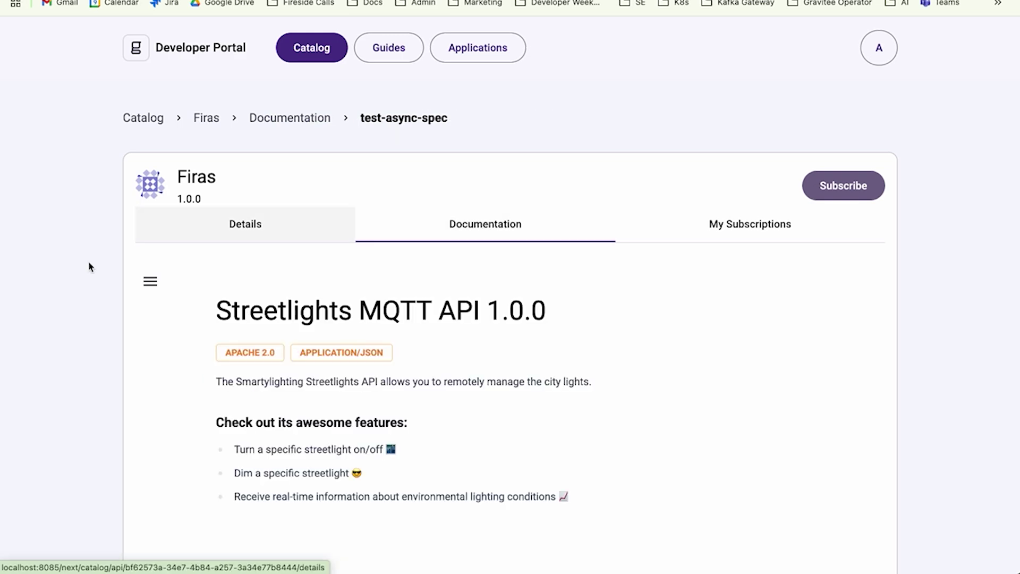
pyautogui.scroll(-2, 355, 356)
pyautogui.scroll(-6, 351, 351)
pyautogui.scroll(3, 351, 351)
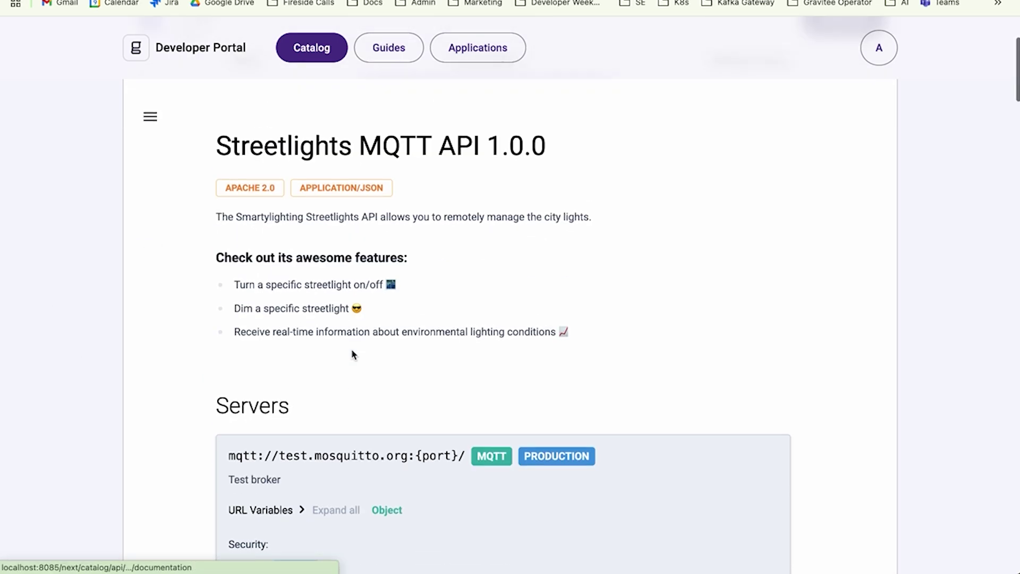
pyautogui.scroll(-20, 287, 457)
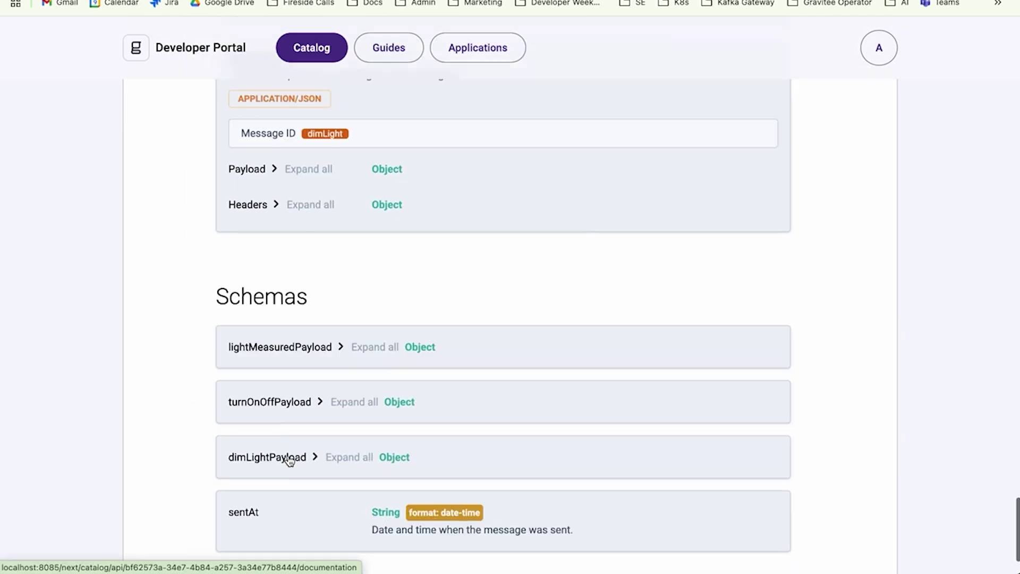
pyautogui.click(375, 347)
pyautogui.scroll(-4, 376, 346)
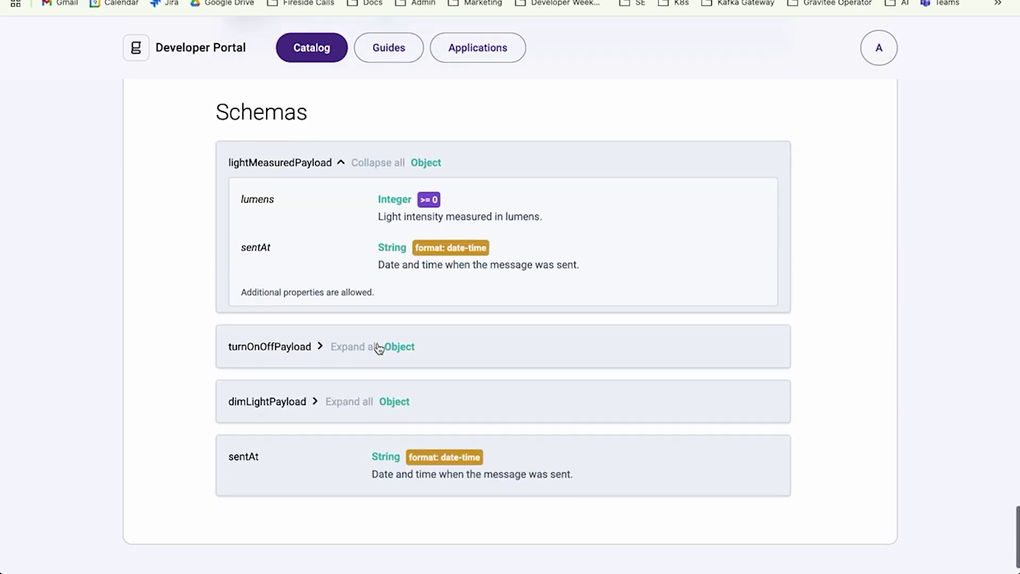
pyautogui.click(378, 163)
pyautogui.scroll(15, 380, 162)
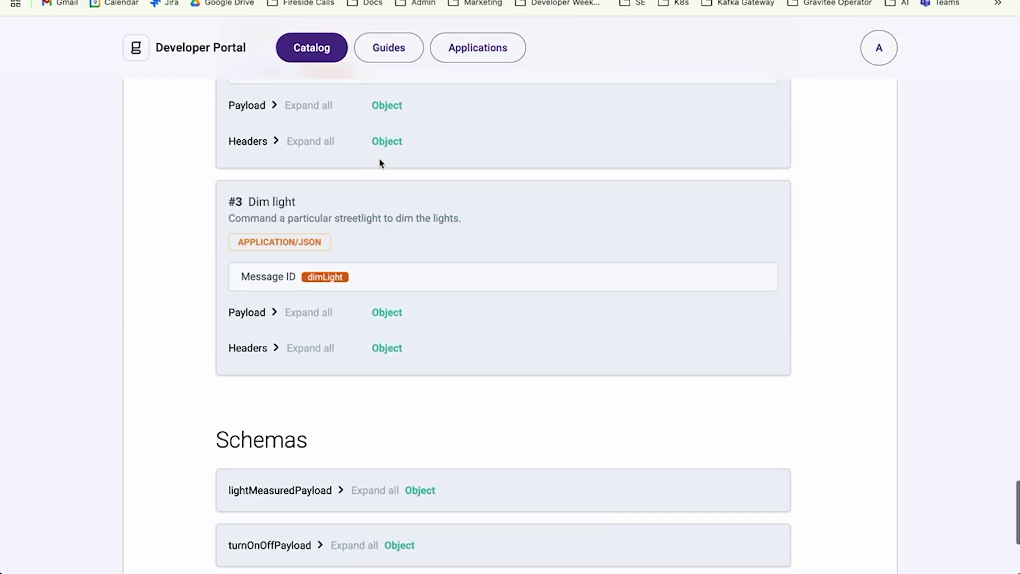
# Start subscribing to the API with the Default Keyless (UNSECURED) plan and proceed to its checkout page's API access instructions.
pyautogui.scroll(10, 380, 163)
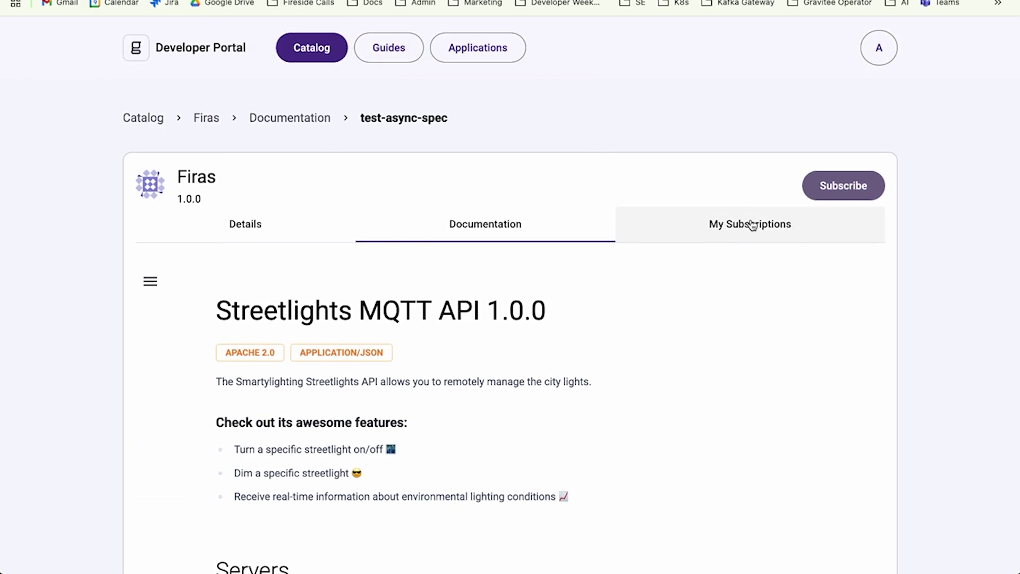
pyautogui.click(818, 195)
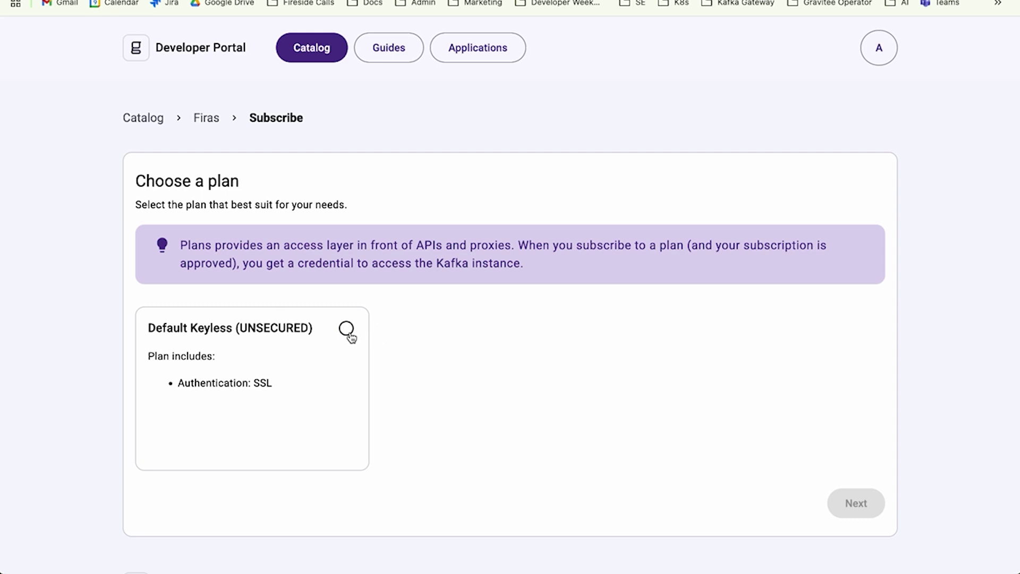
pyautogui.click(348, 330)
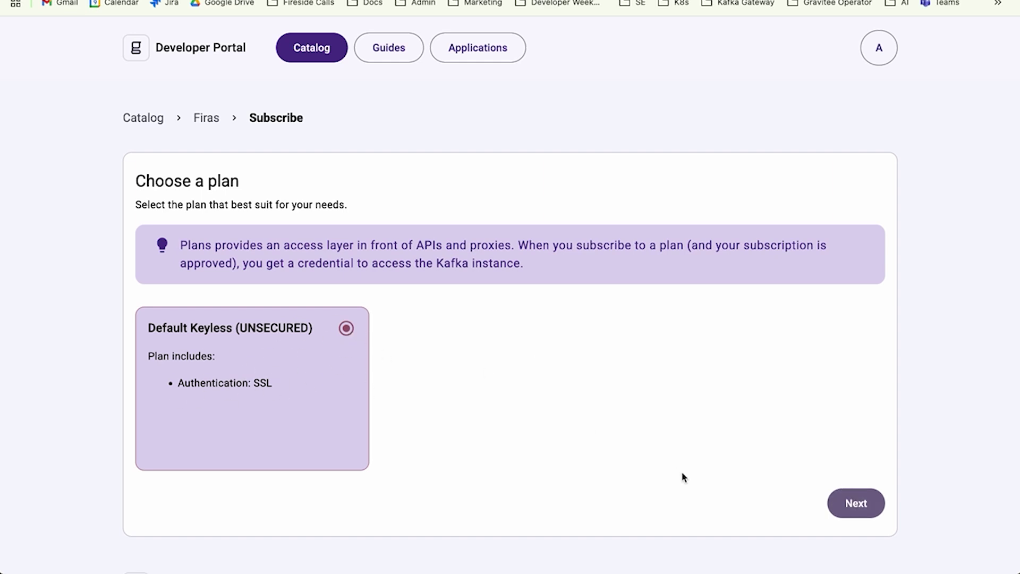
pyautogui.click(862, 501)
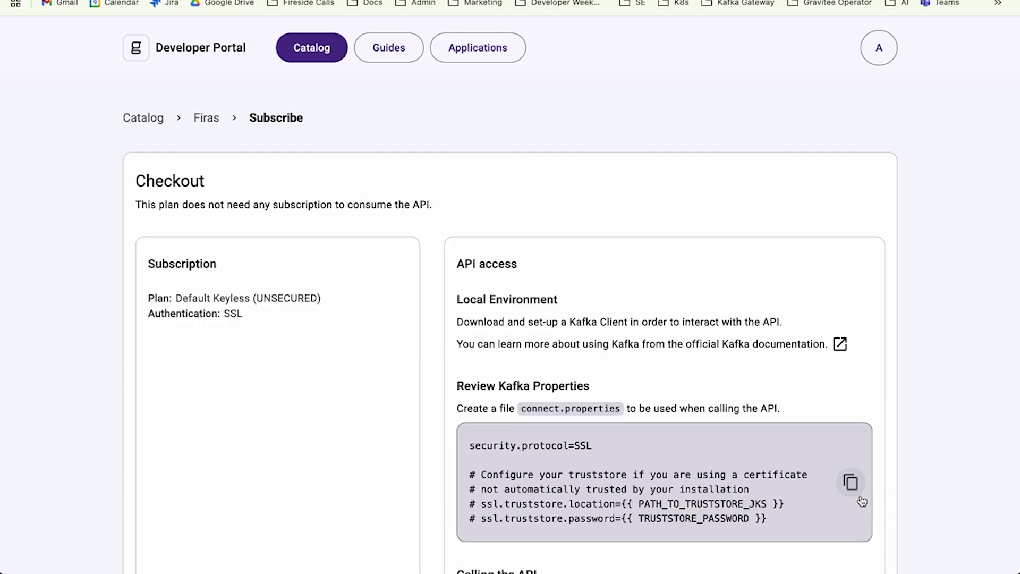
pyautogui.scroll(-7, 521, 439)
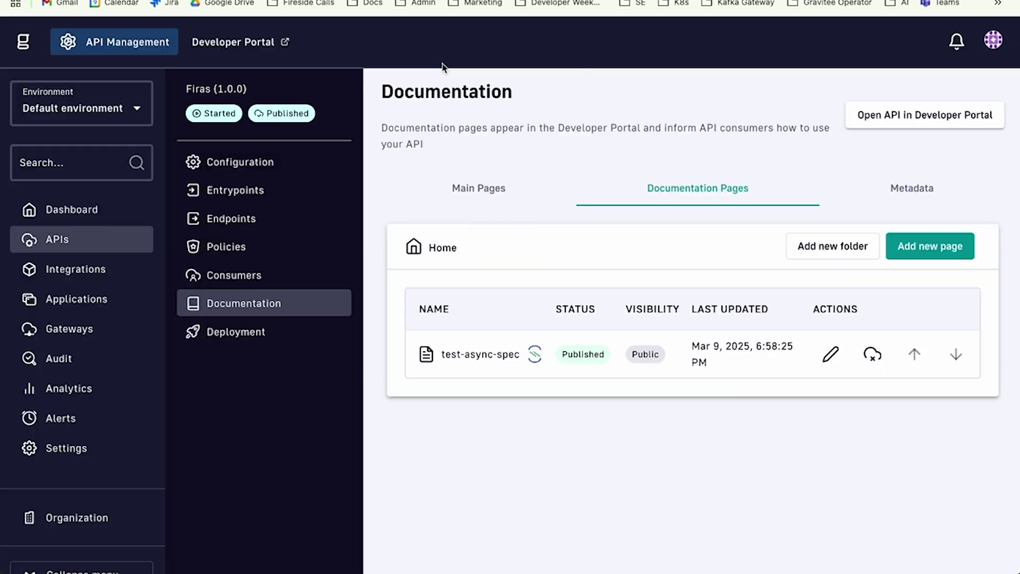
# Return to the console's Consumers section and check which security types are available for a new plan, without choosing one.
pyautogui.click(256, 274)
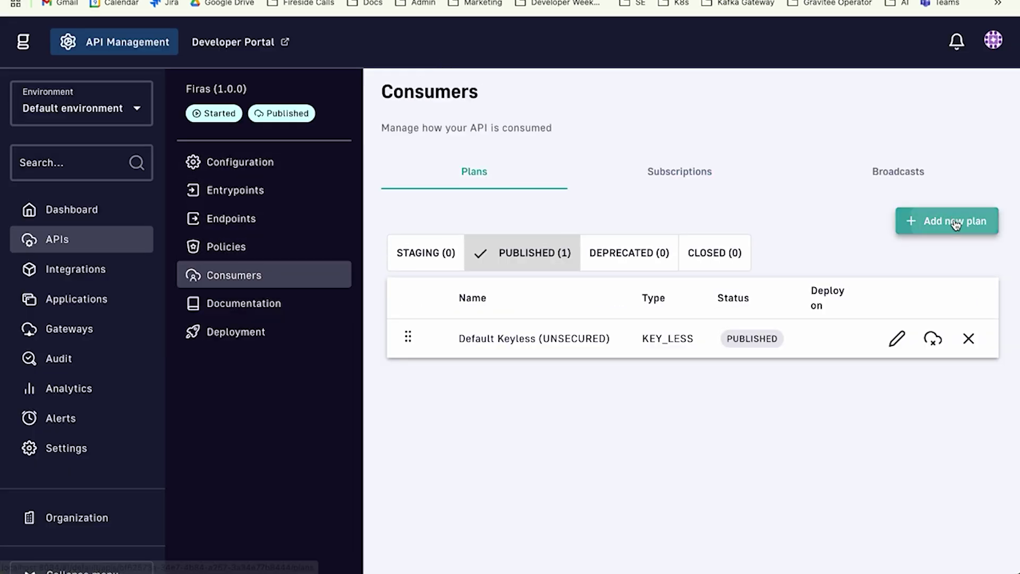
pyautogui.click(925, 221)
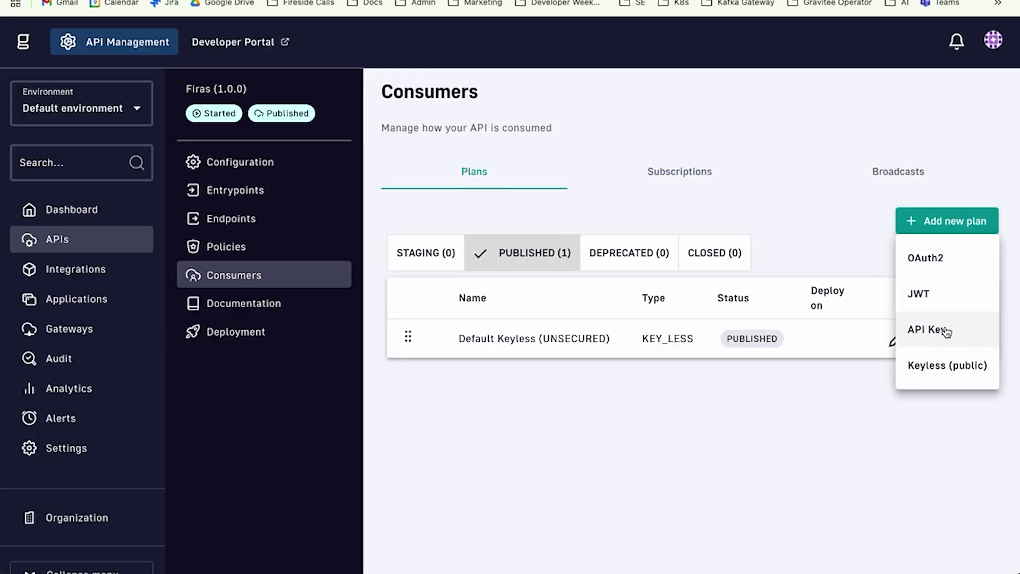
pyautogui.click(787, 192)
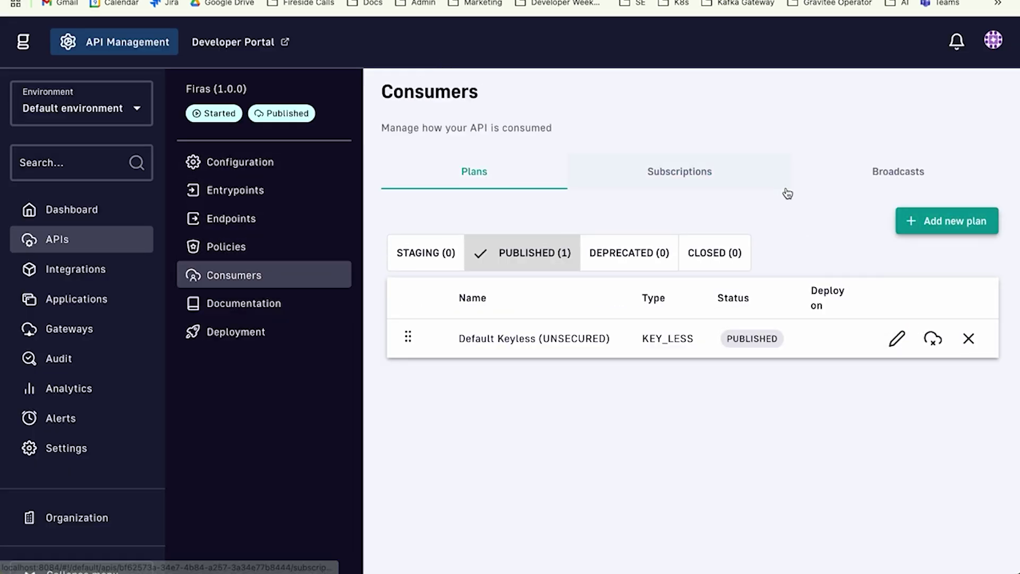
pyautogui.click(278, 247)
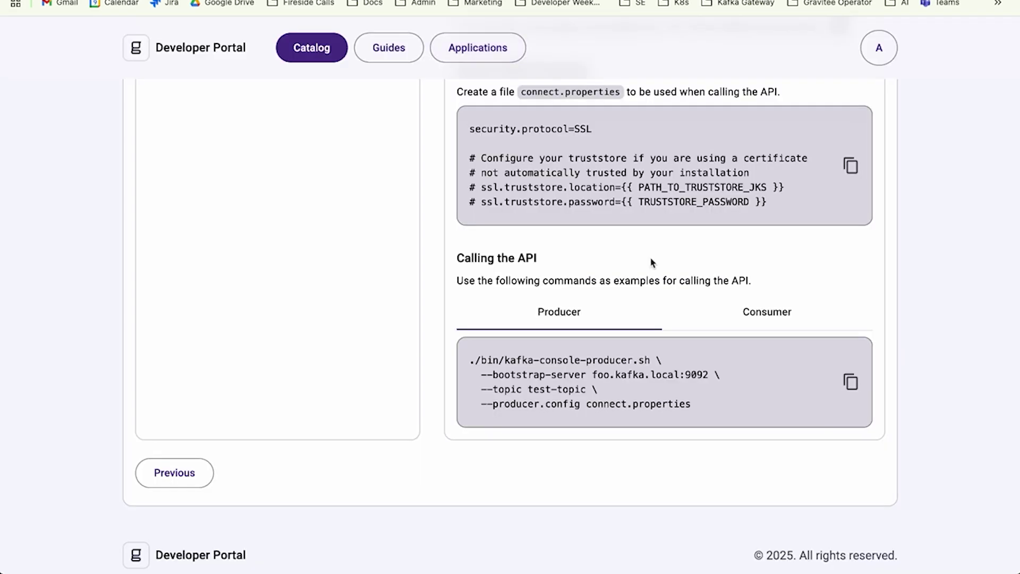
# Go back to the Developer Portal checkout, review the connect.properties content, and highlight the example producer command.
pyautogui.scroll(5, 573, 182)
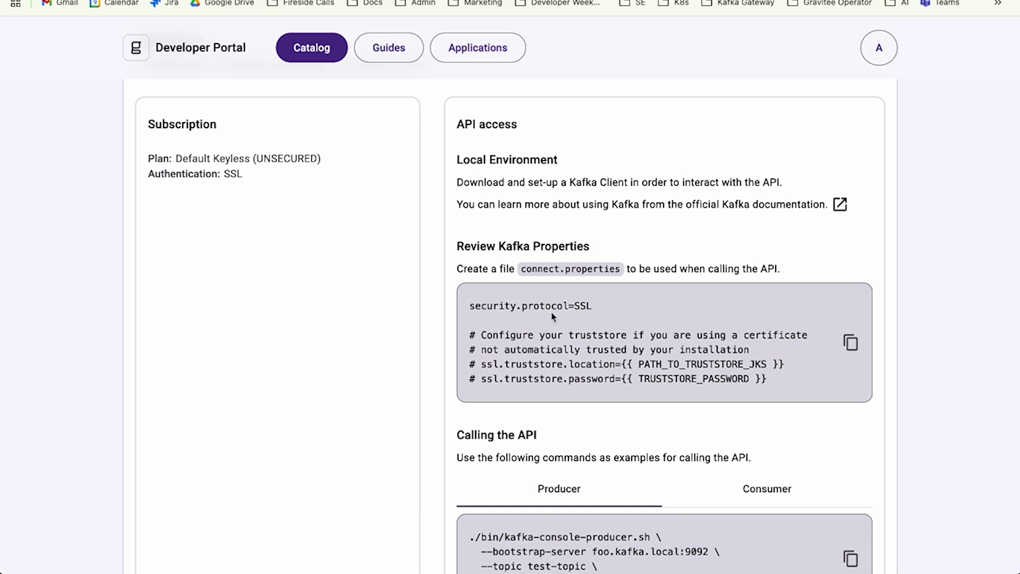
pyautogui.scroll(2, 613, 203)
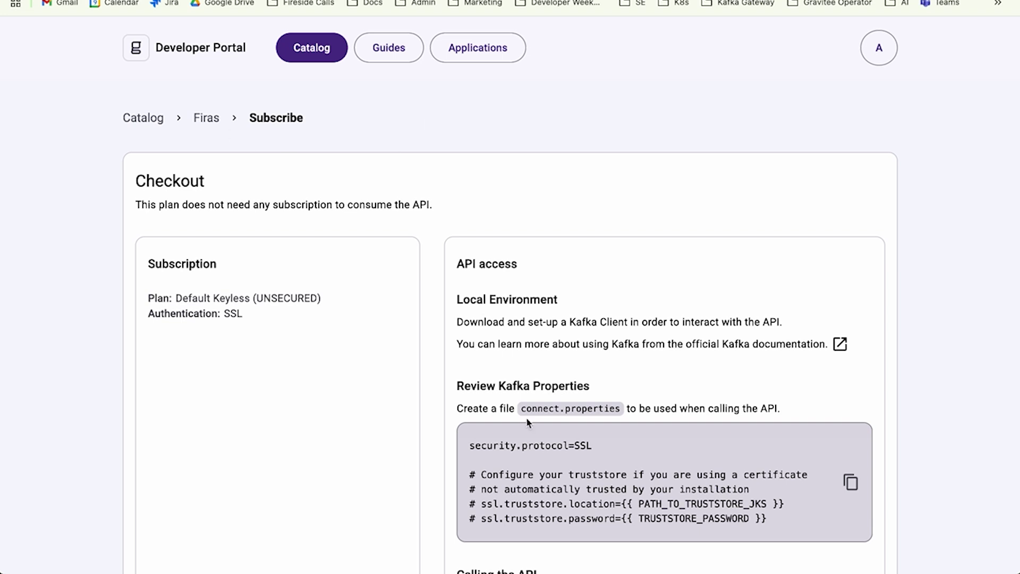
pyautogui.scroll(-6, 528, 422)
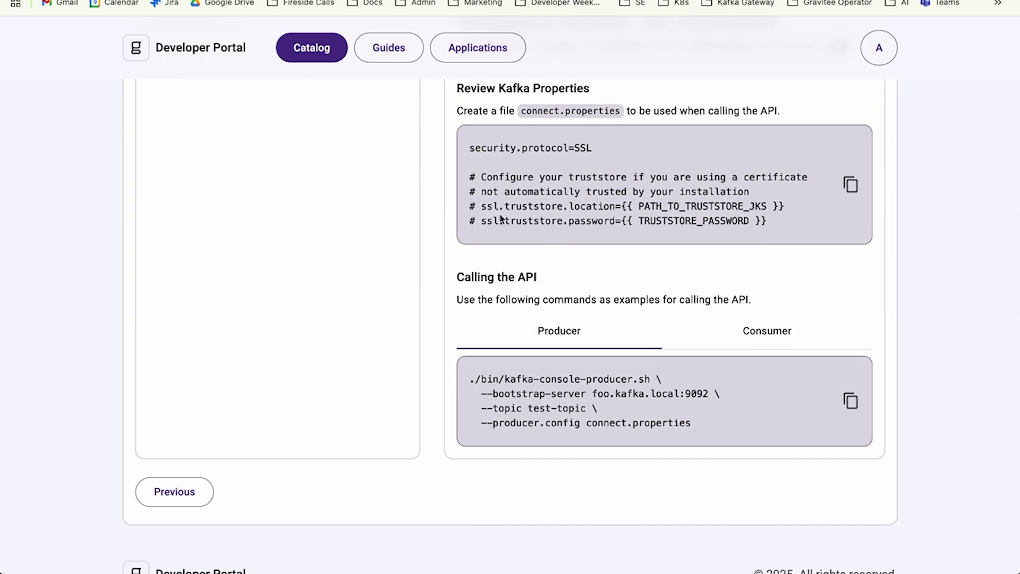
pyautogui.press('super+Tab')
pyautogui.press('super+Tab')
pyautogui.moveTo(692, 424); pyautogui.dragTo(472, 371)
pyautogui.moveTo(2, 364)
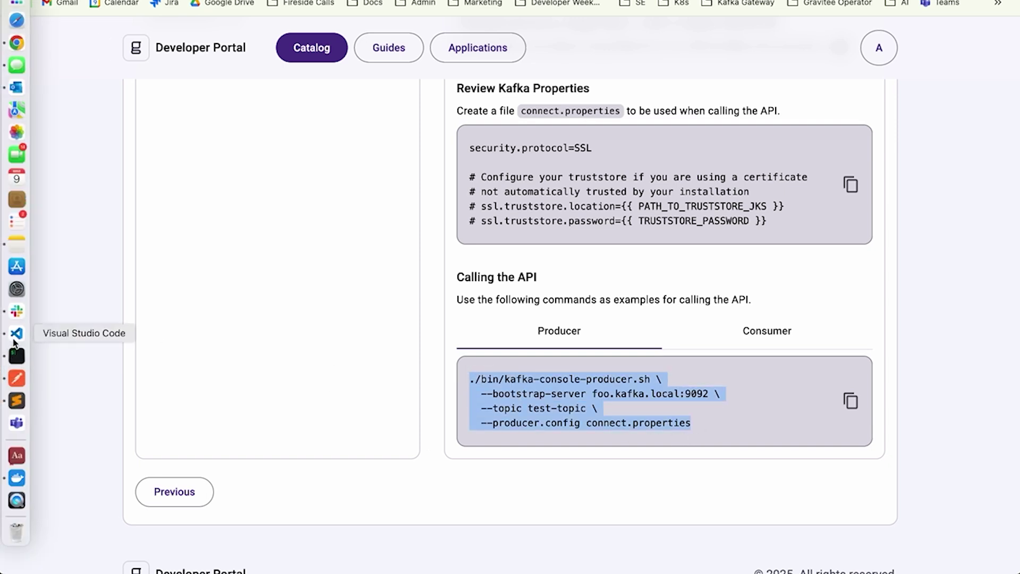
# Display the example consumer command for calling the API and highlight its text.
pyautogui.click(725, 337)
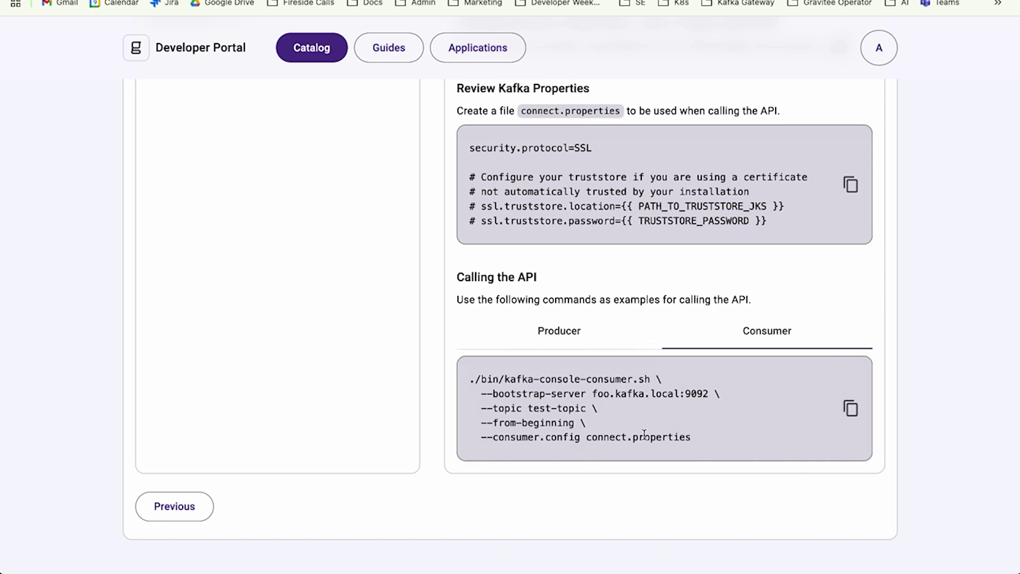
pyautogui.moveTo(708, 438); pyautogui.dragTo(510, 379)
pyautogui.moveTo(2, 290)
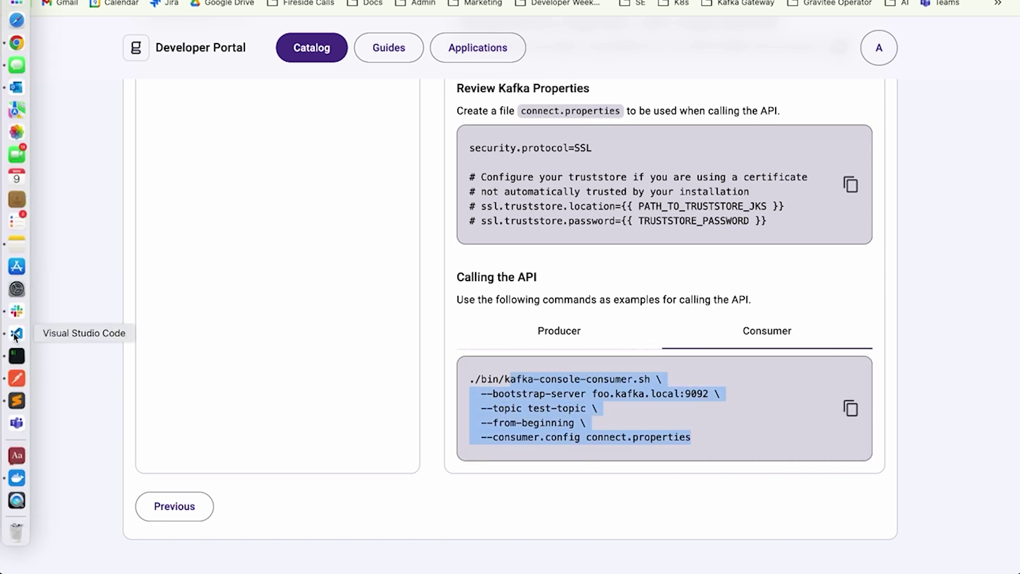
# Switch to Visual Studio Code and examine the sasl.jaas.config username and password placeholders in kafka-api-key-plan-ssl.properties.
pyautogui.click(16, 334)
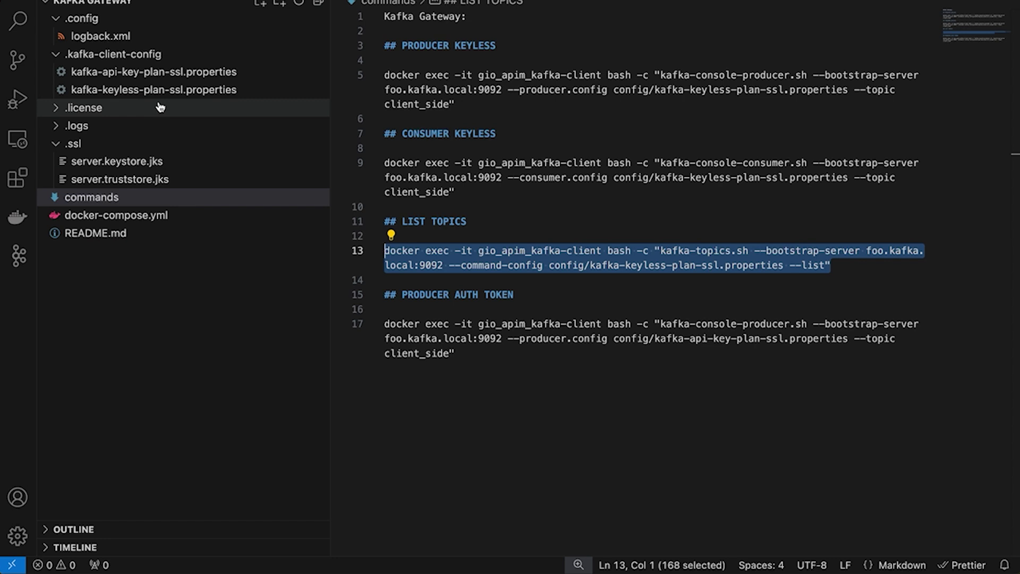
pyautogui.click(167, 72)
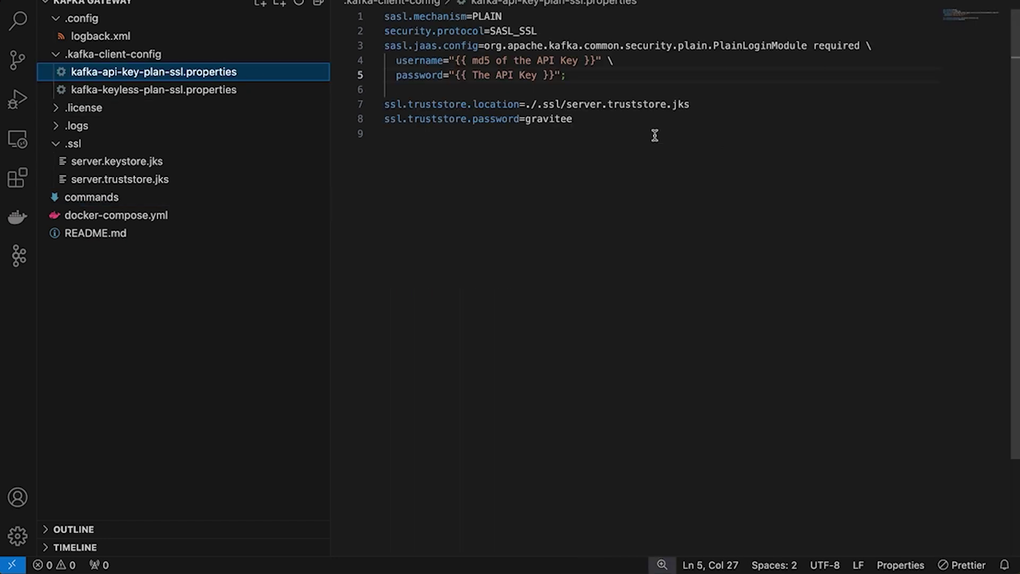
pyautogui.moveTo(584, 77); pyautogui.dragTo(373, 46)
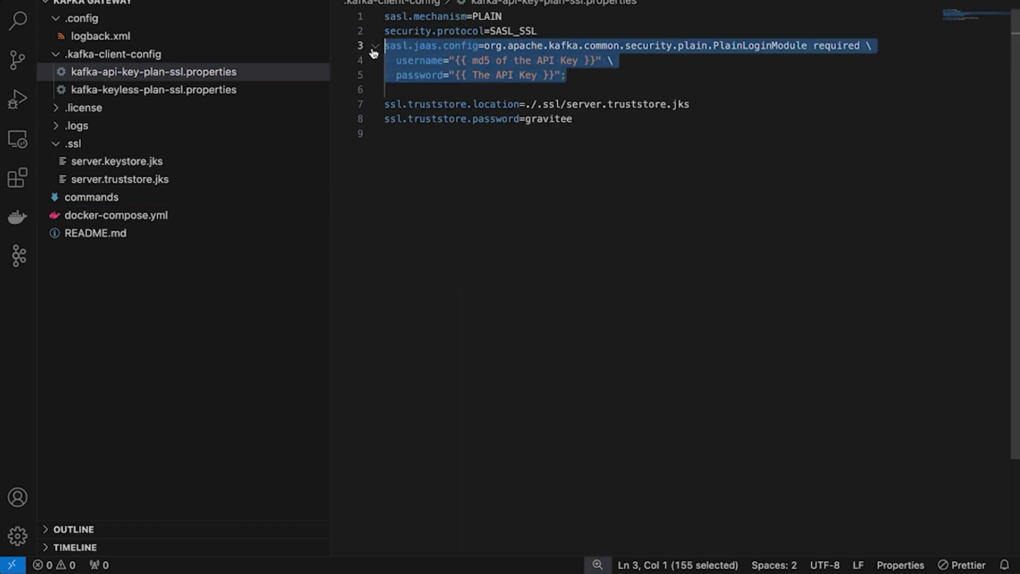
pyautogui.click(499, 90)
pyautogui.moveTo(601, 60); pyautogui.dragTo(581, 60)
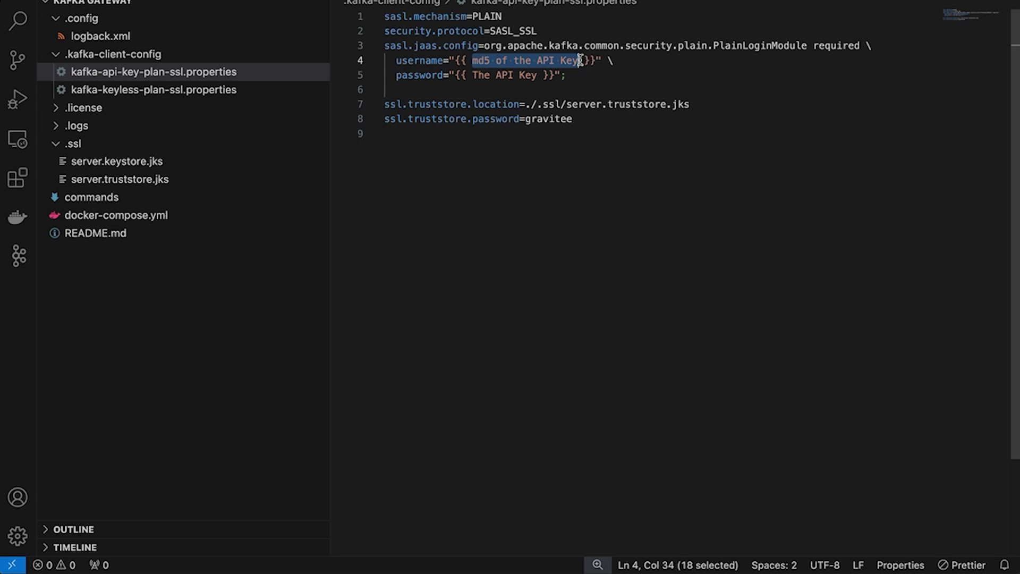
pyautogui.moveTo(473, 75); pyautogui.dragTo(538, 75)
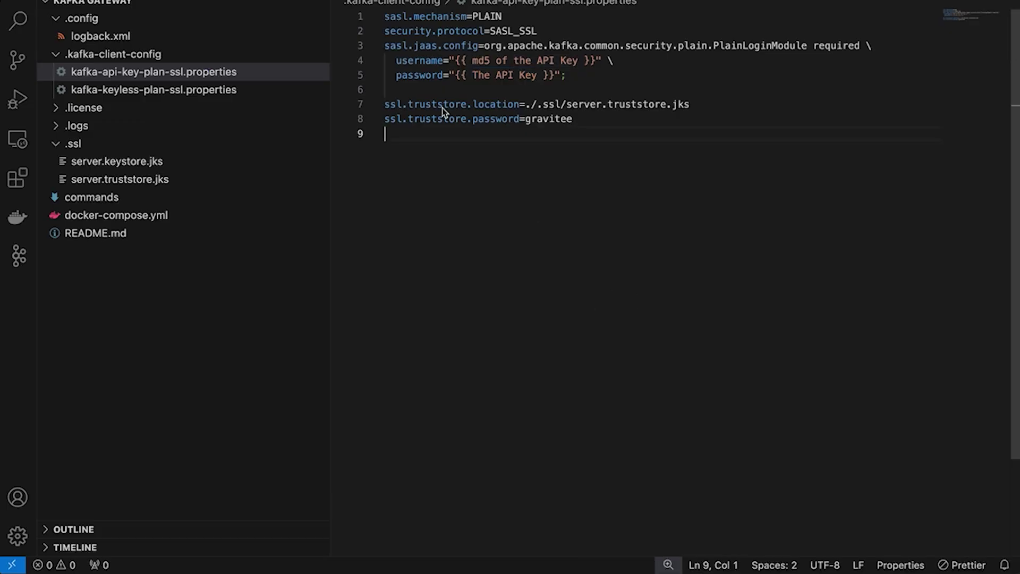
pyautogui.press('super+a')
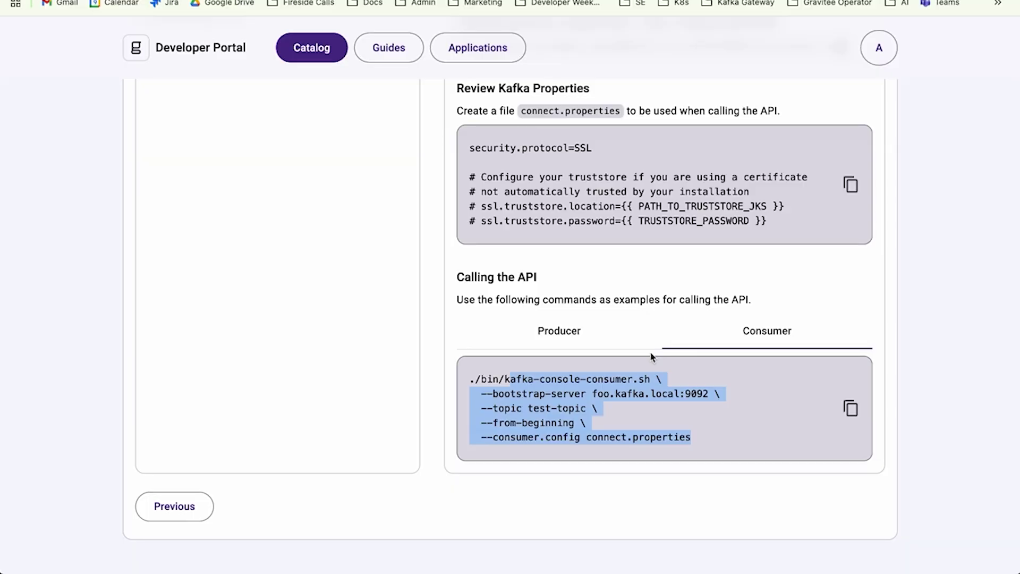
# Return to the Developer Portal checkout and review the plan's Kafka properties and consumer command again.
pyautogui.scroll(6, 653, 340)
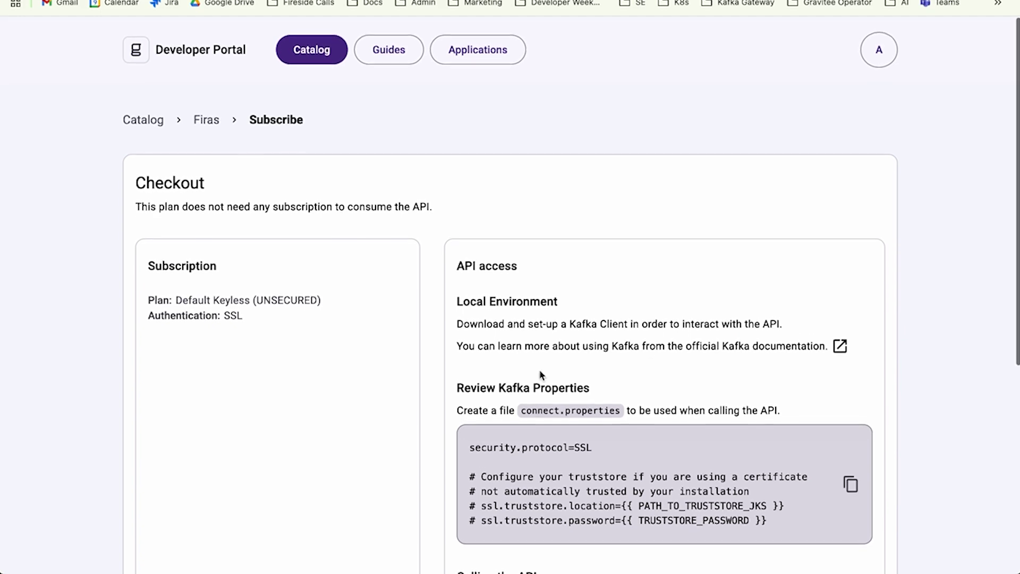
pyautogui.scroll(-5, 467, 369)
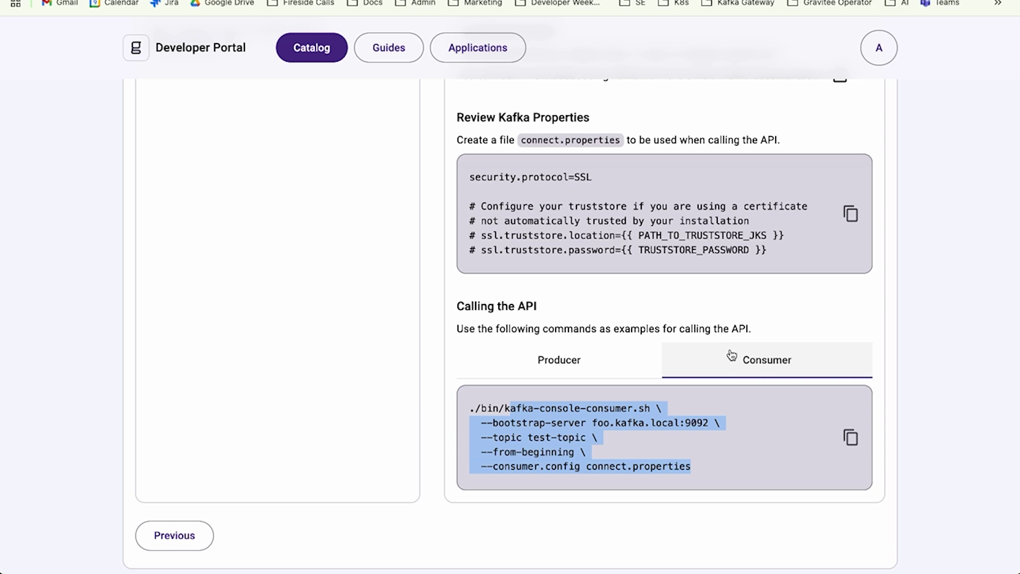
pyautogui.press('super+shift+5')
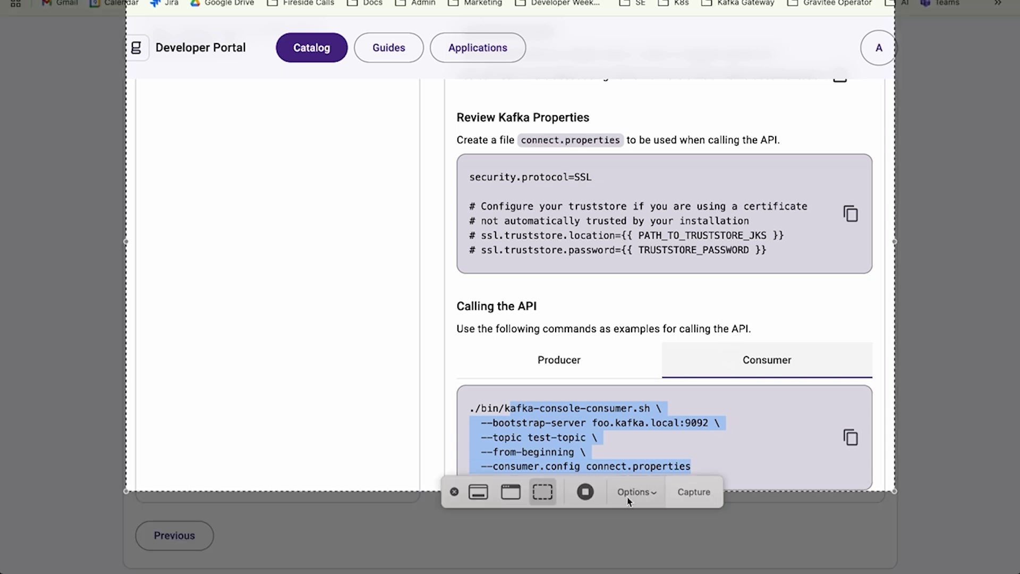